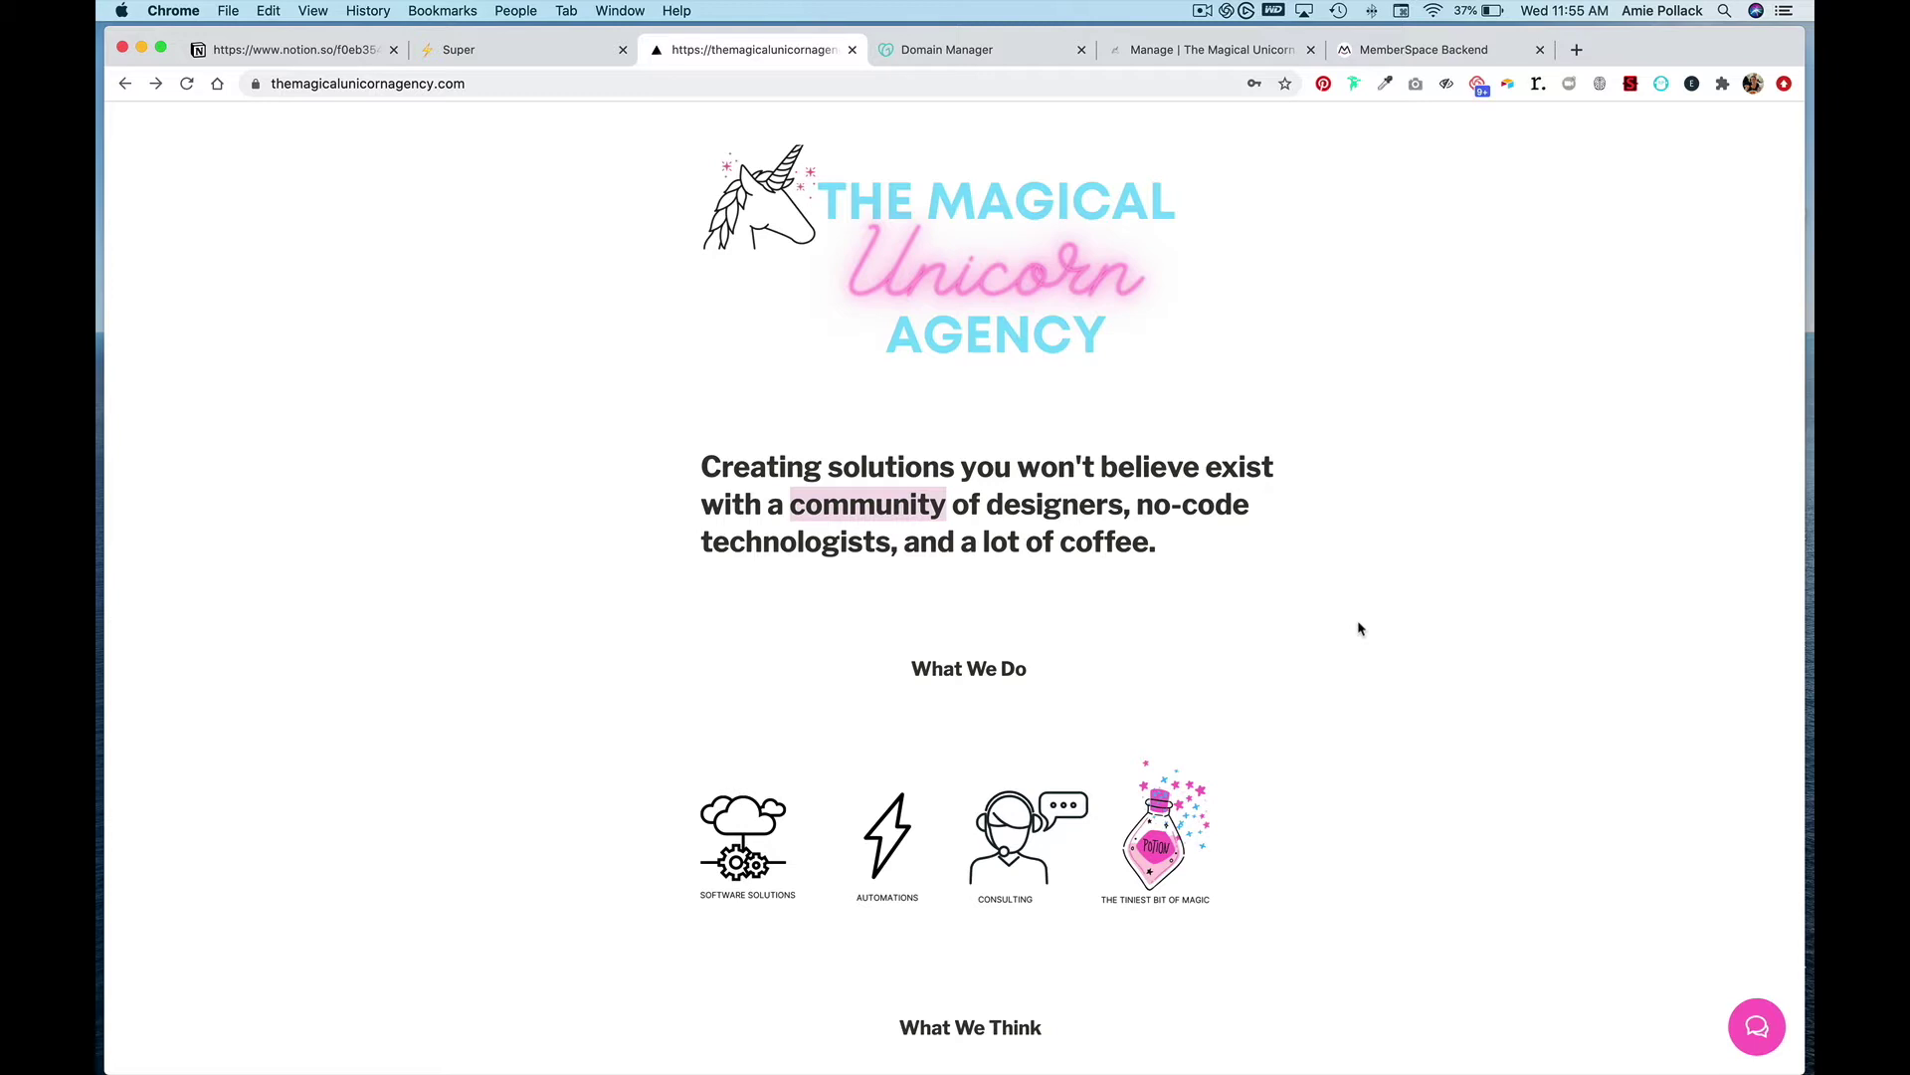
# - Check the site's member login window, then paste the agency homepage address as the website URL
pyautogui.click(1748, 1017)
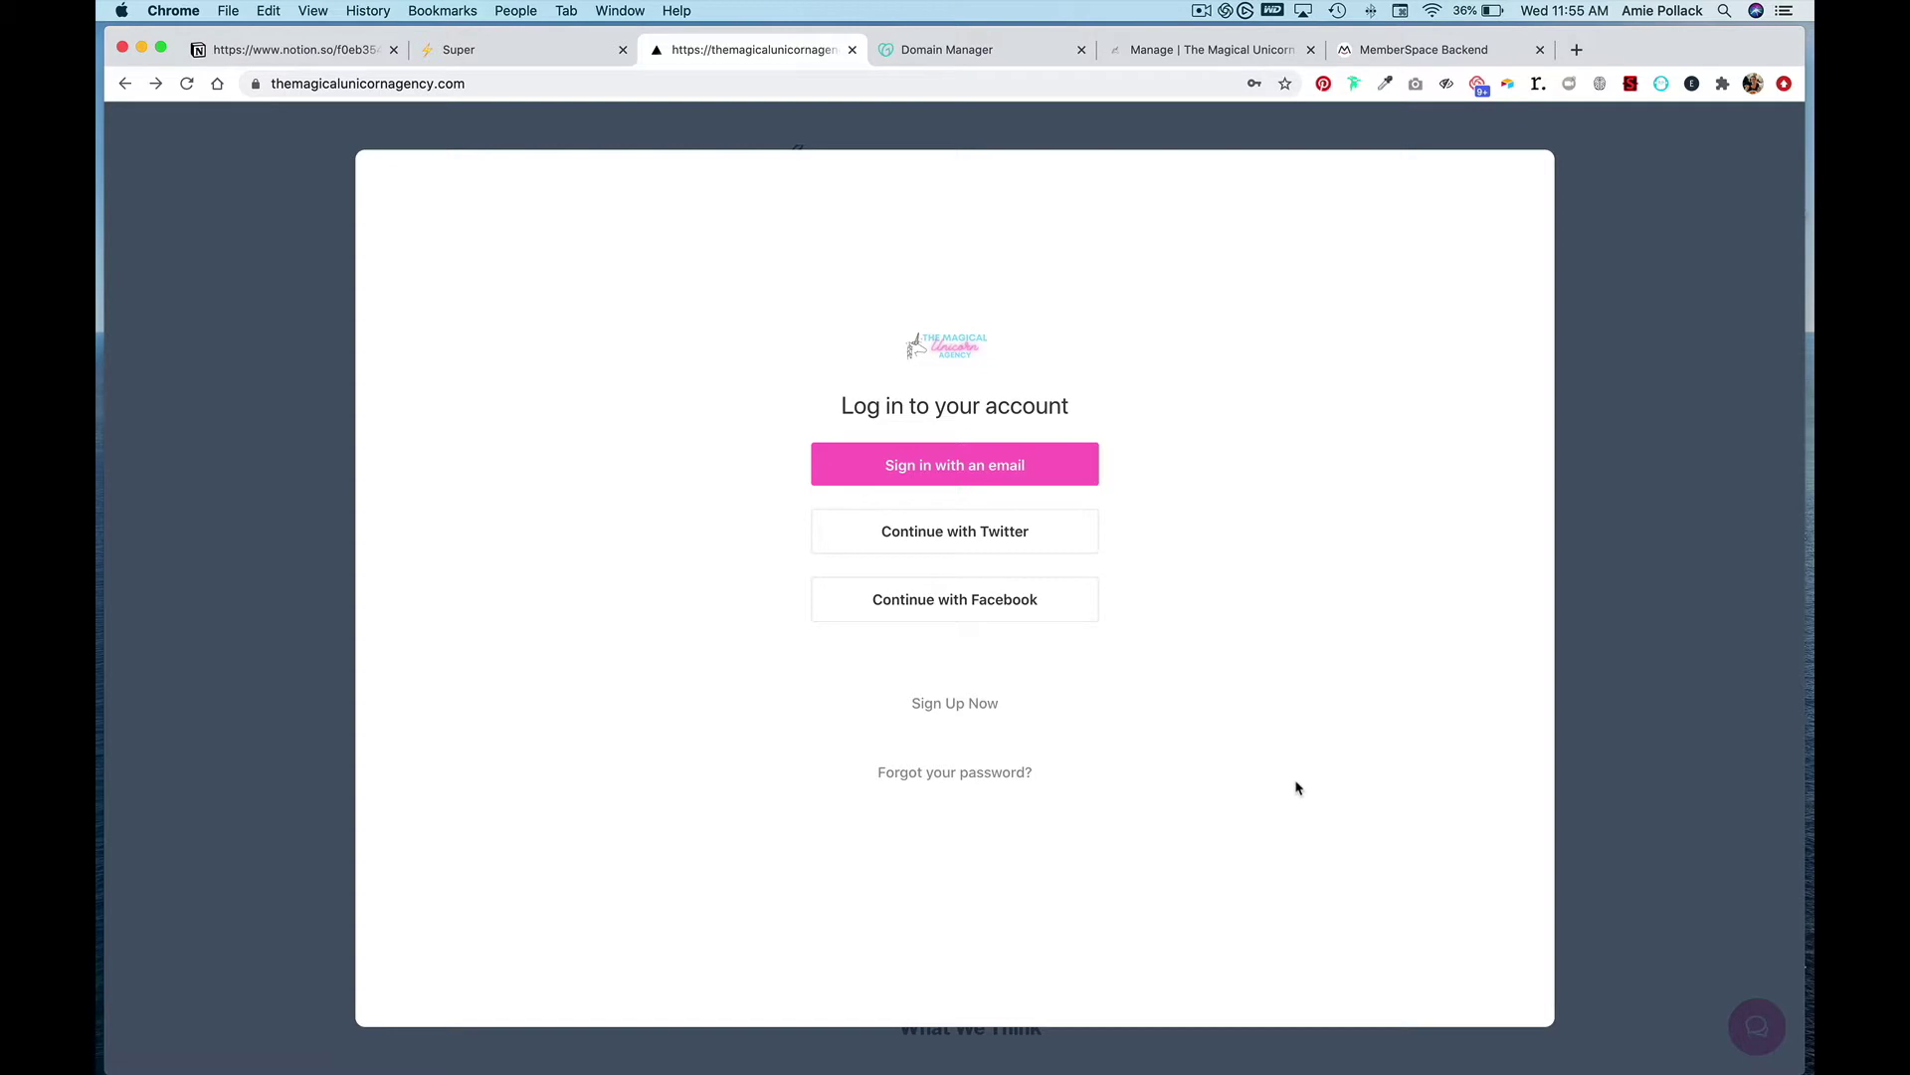
pyautogui.click(1593, 795)
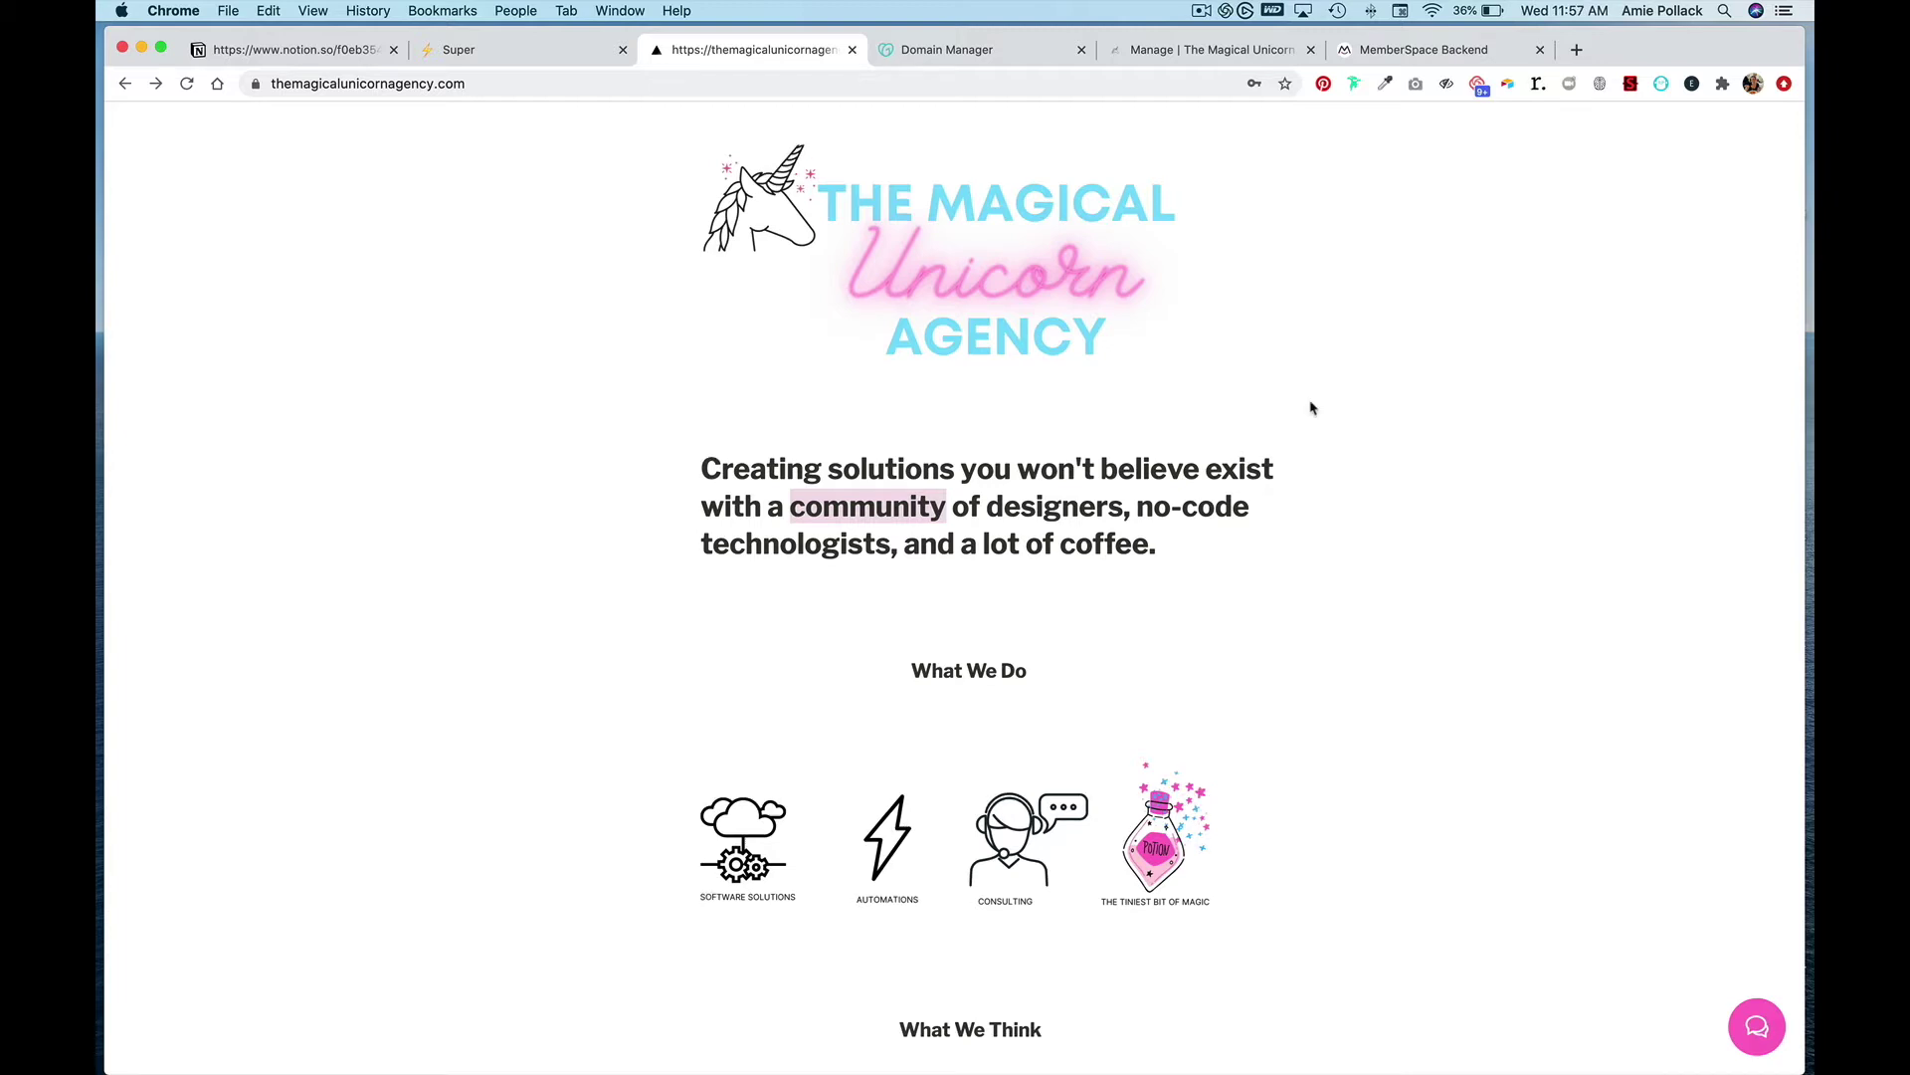
pyautogui.click(1436, 57)
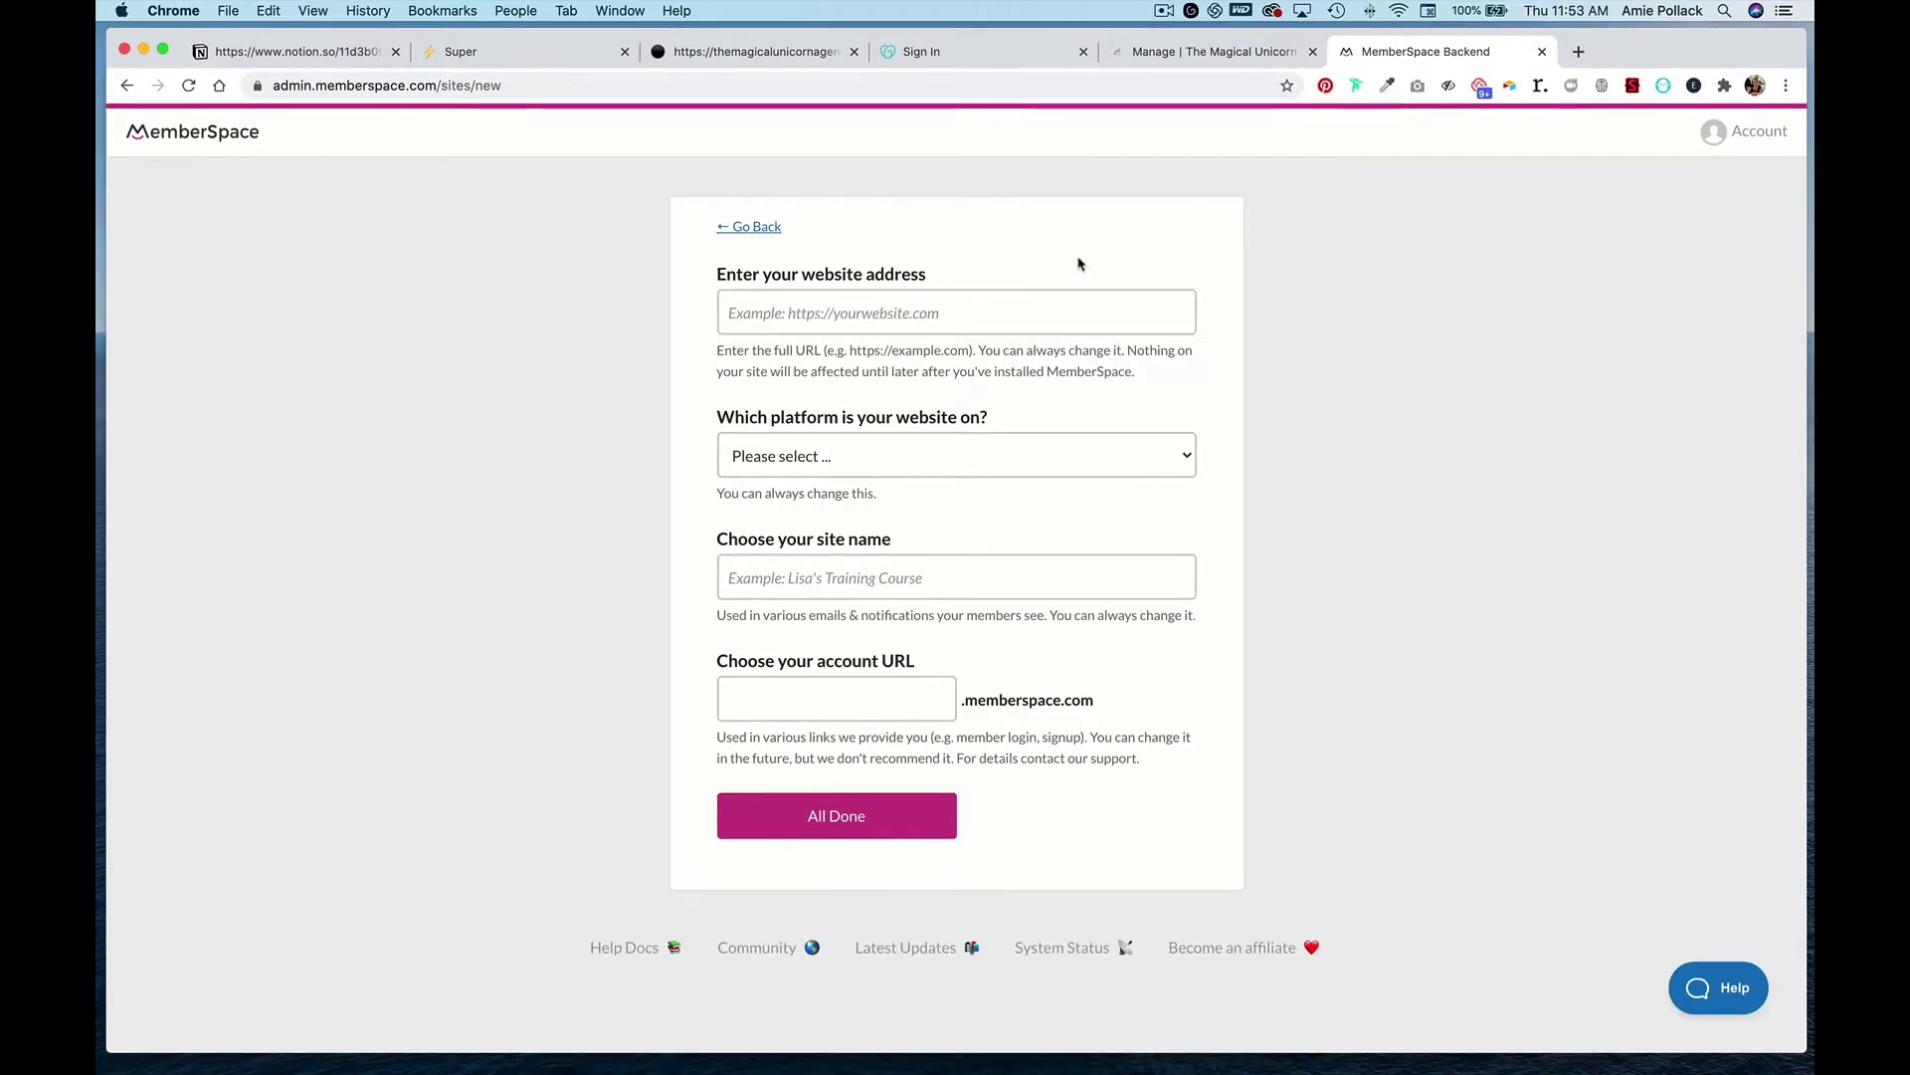
pyautogui.click(921, 325)
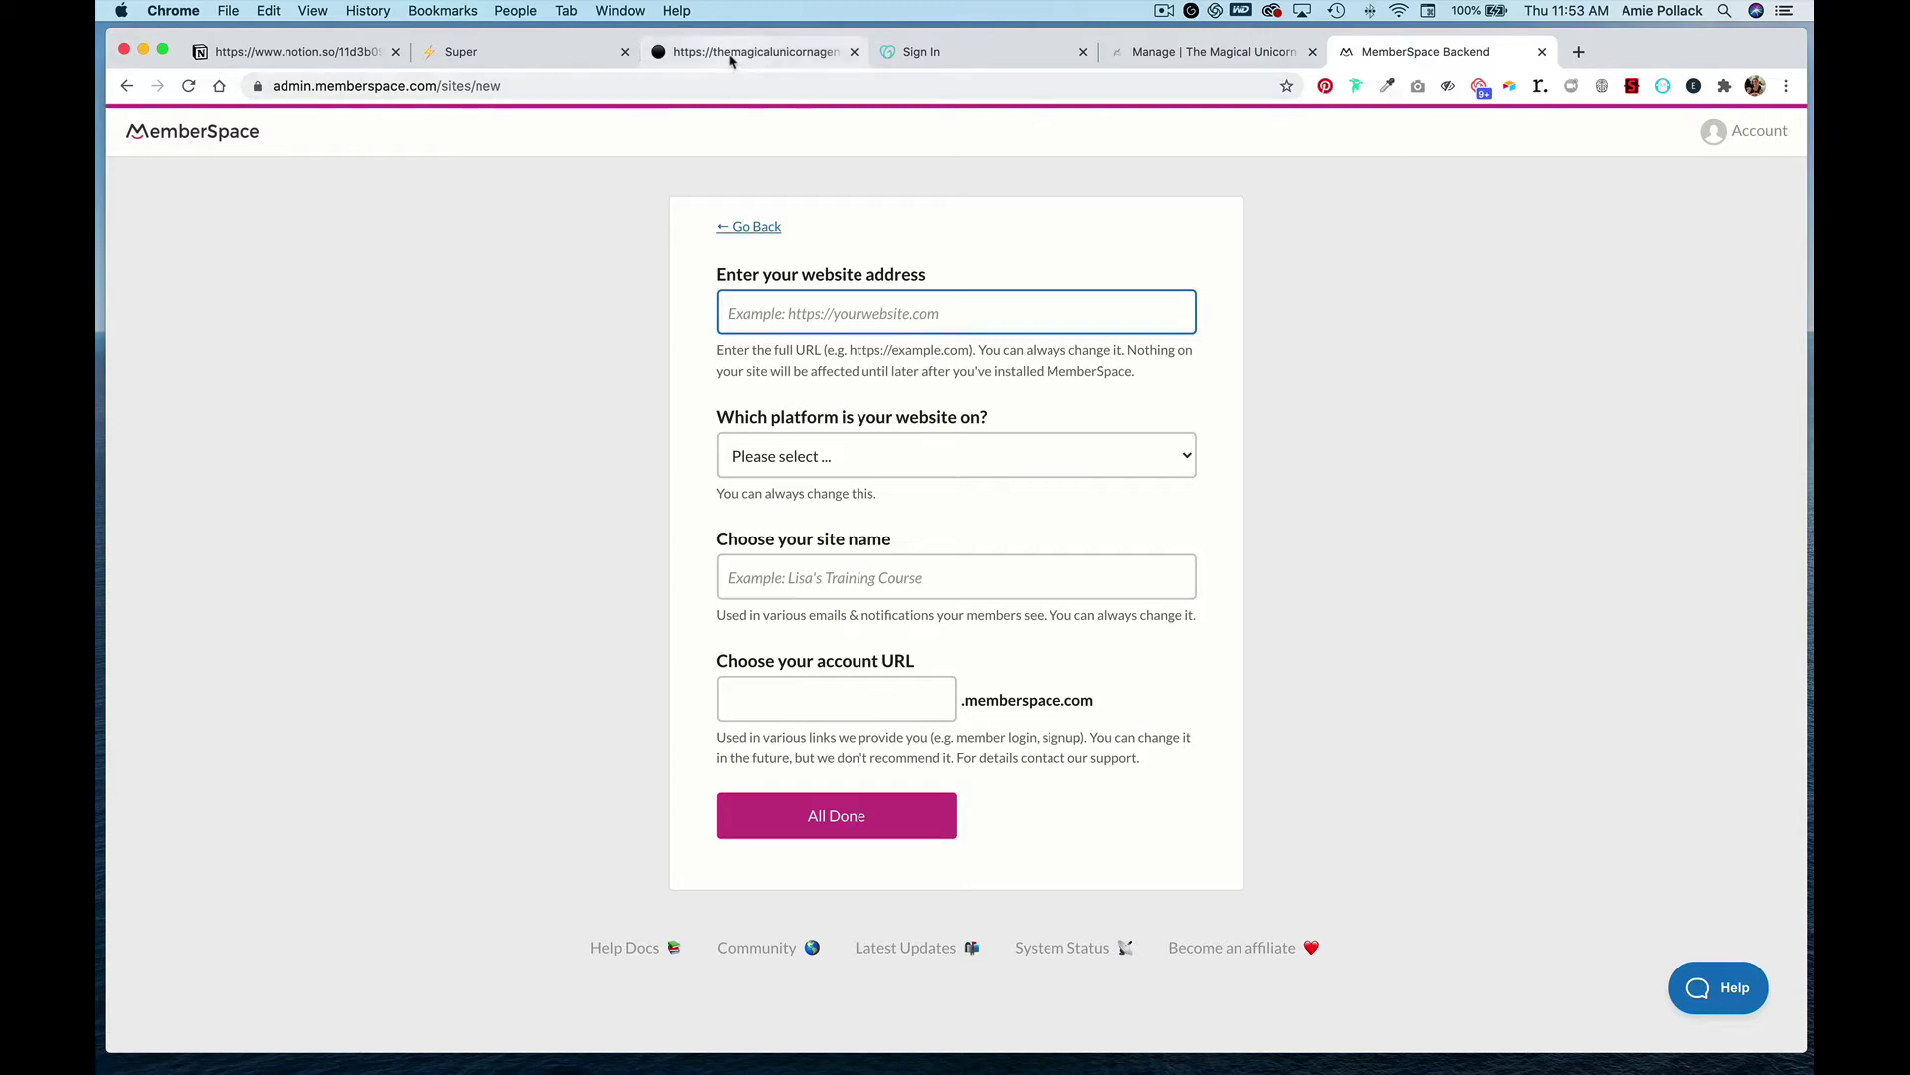
pyautogui.click(726, 51)
pyautogui.click(691, 82)
pyautogui.press('super+c')
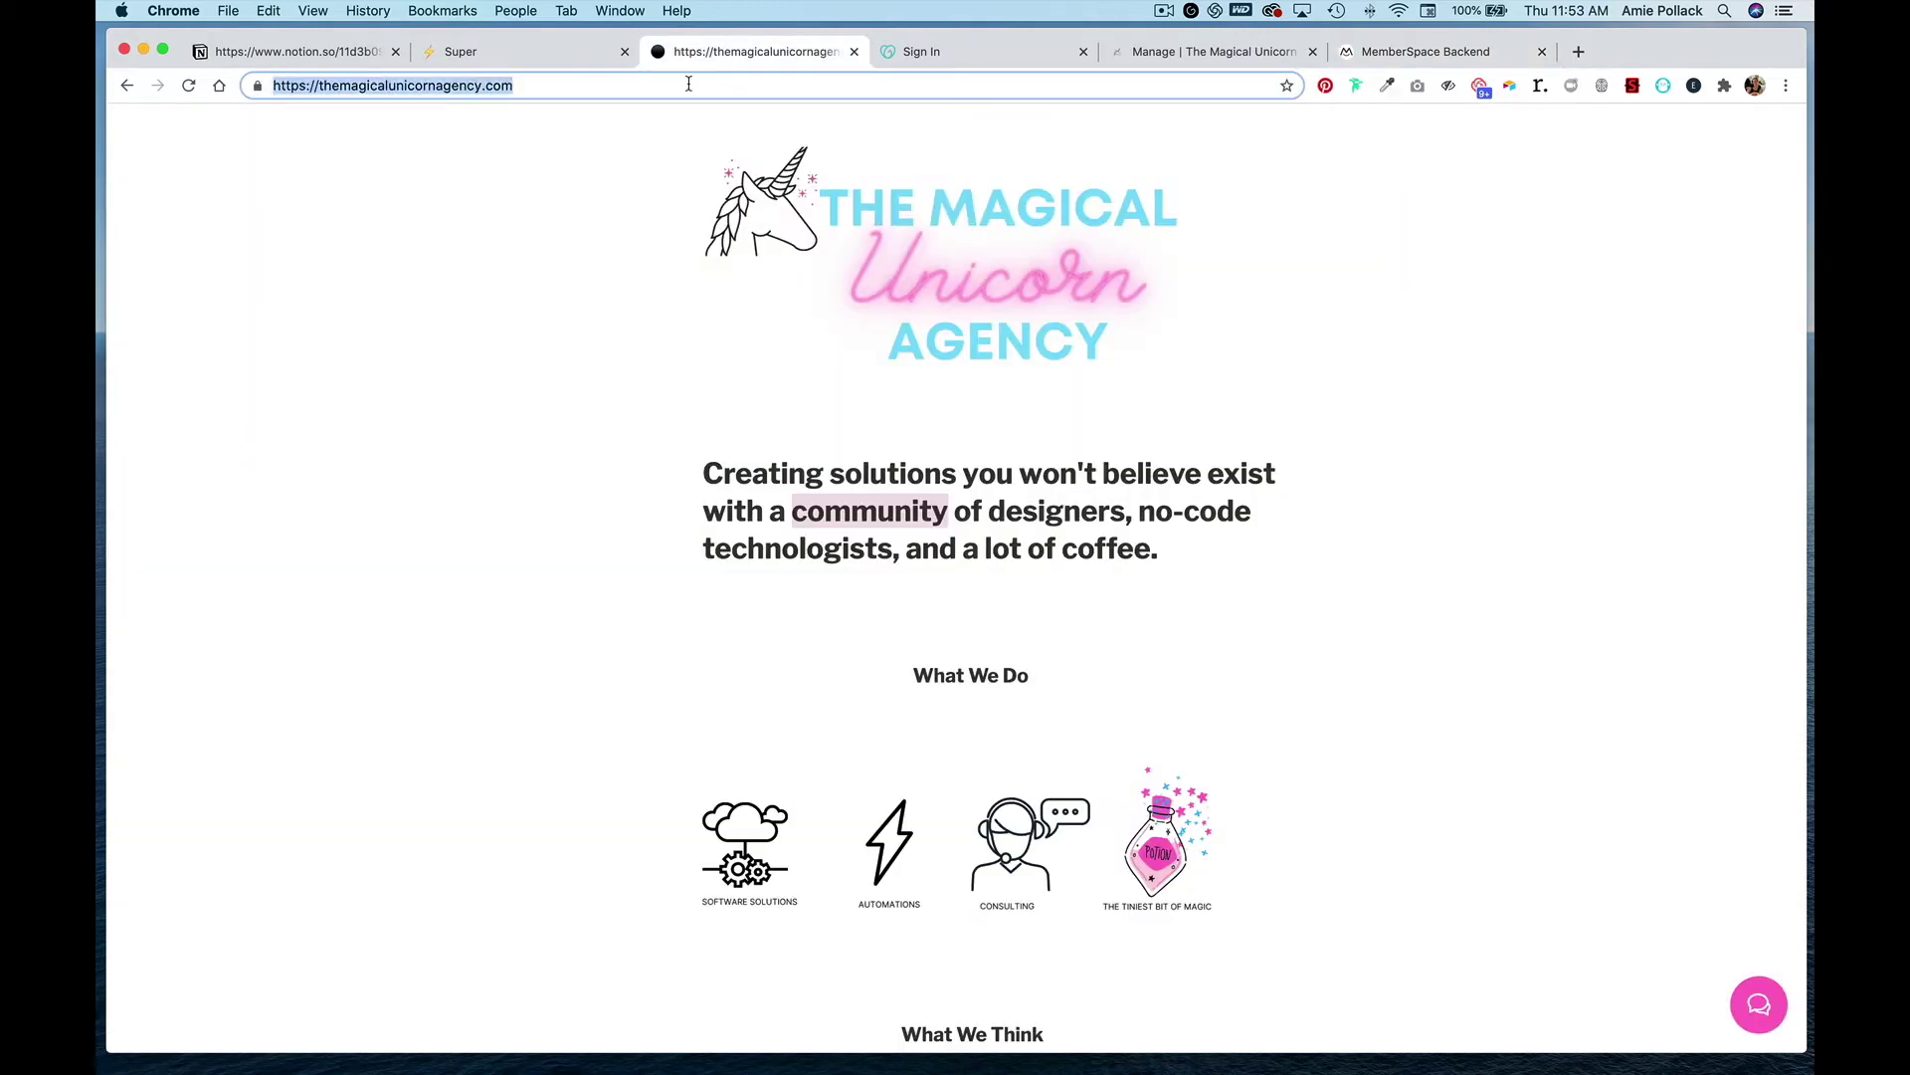
pyautogui.click(1375, 50)
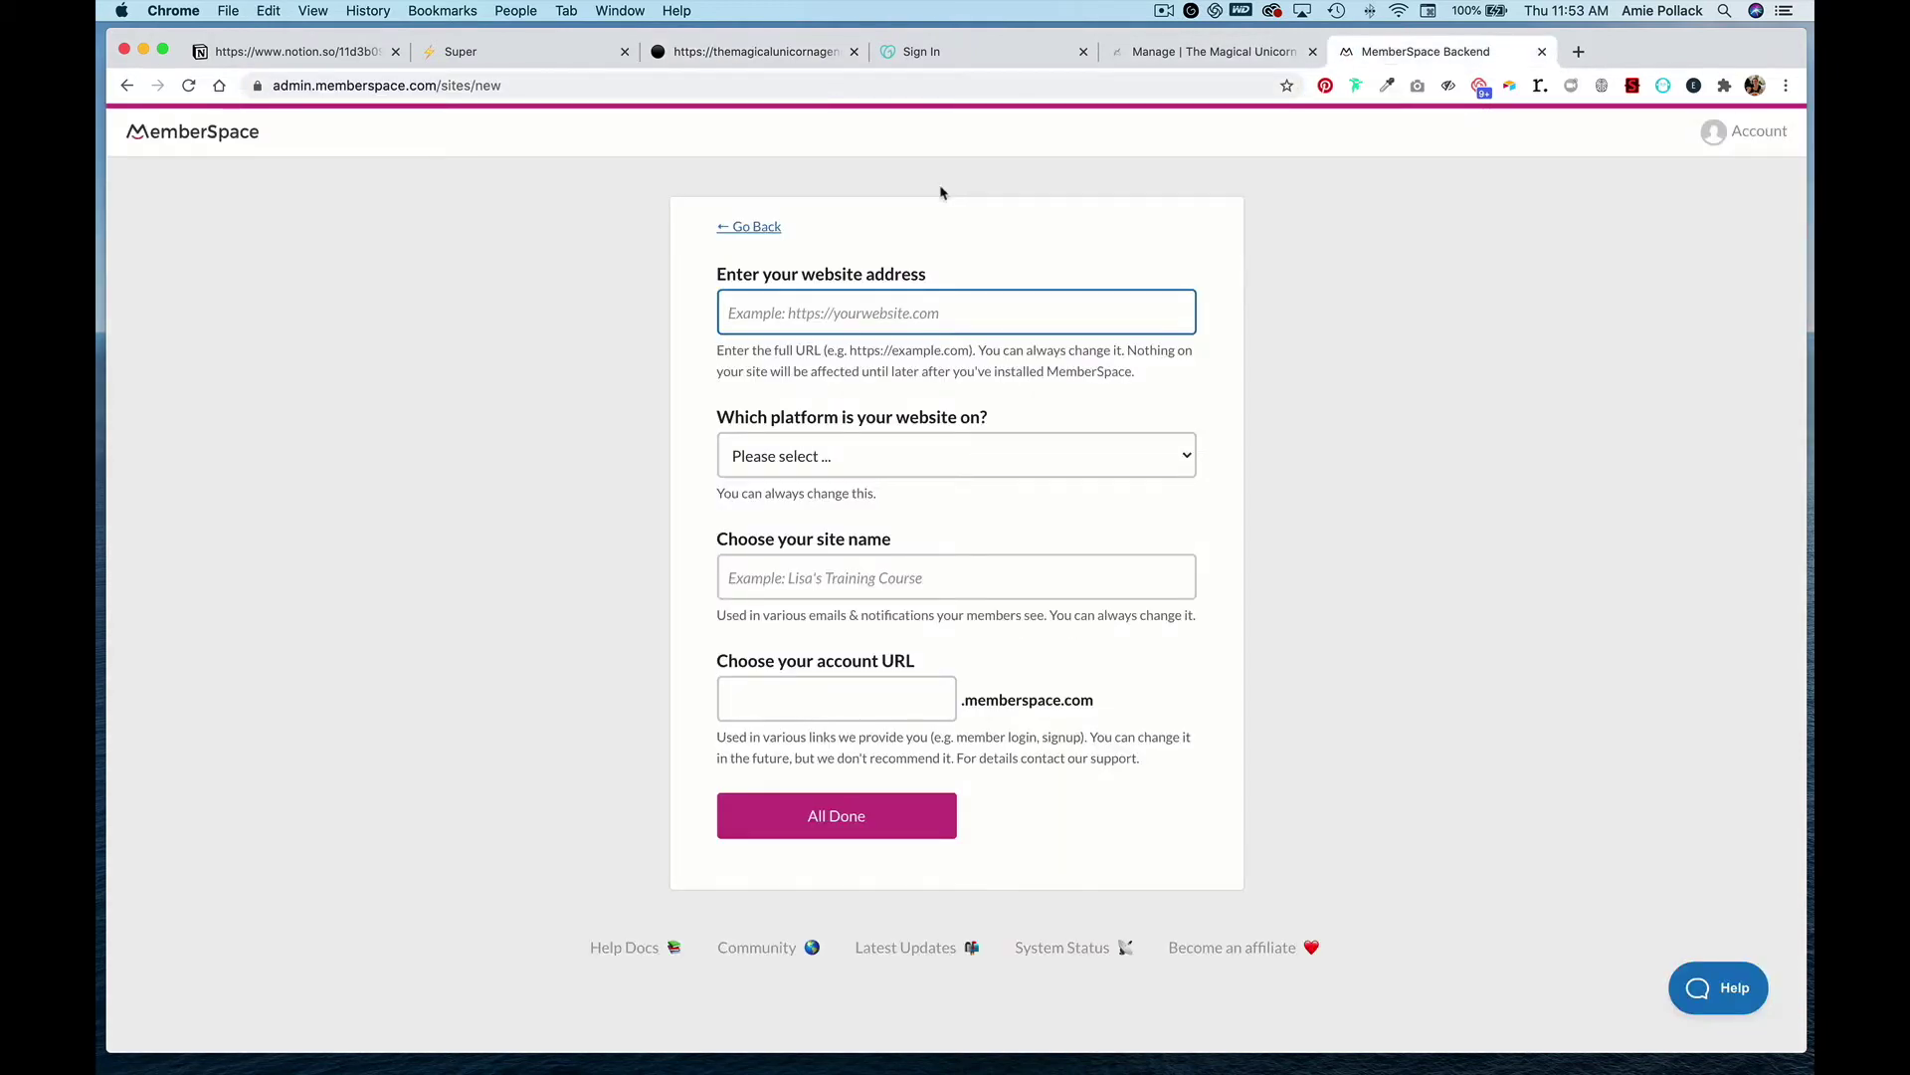
pyautogui.press('super+v')
# - Set the platform to Notion, name the site 'The Magical Unicorn Agency', and start protecting member pages
pyautogui.click(845, 453)
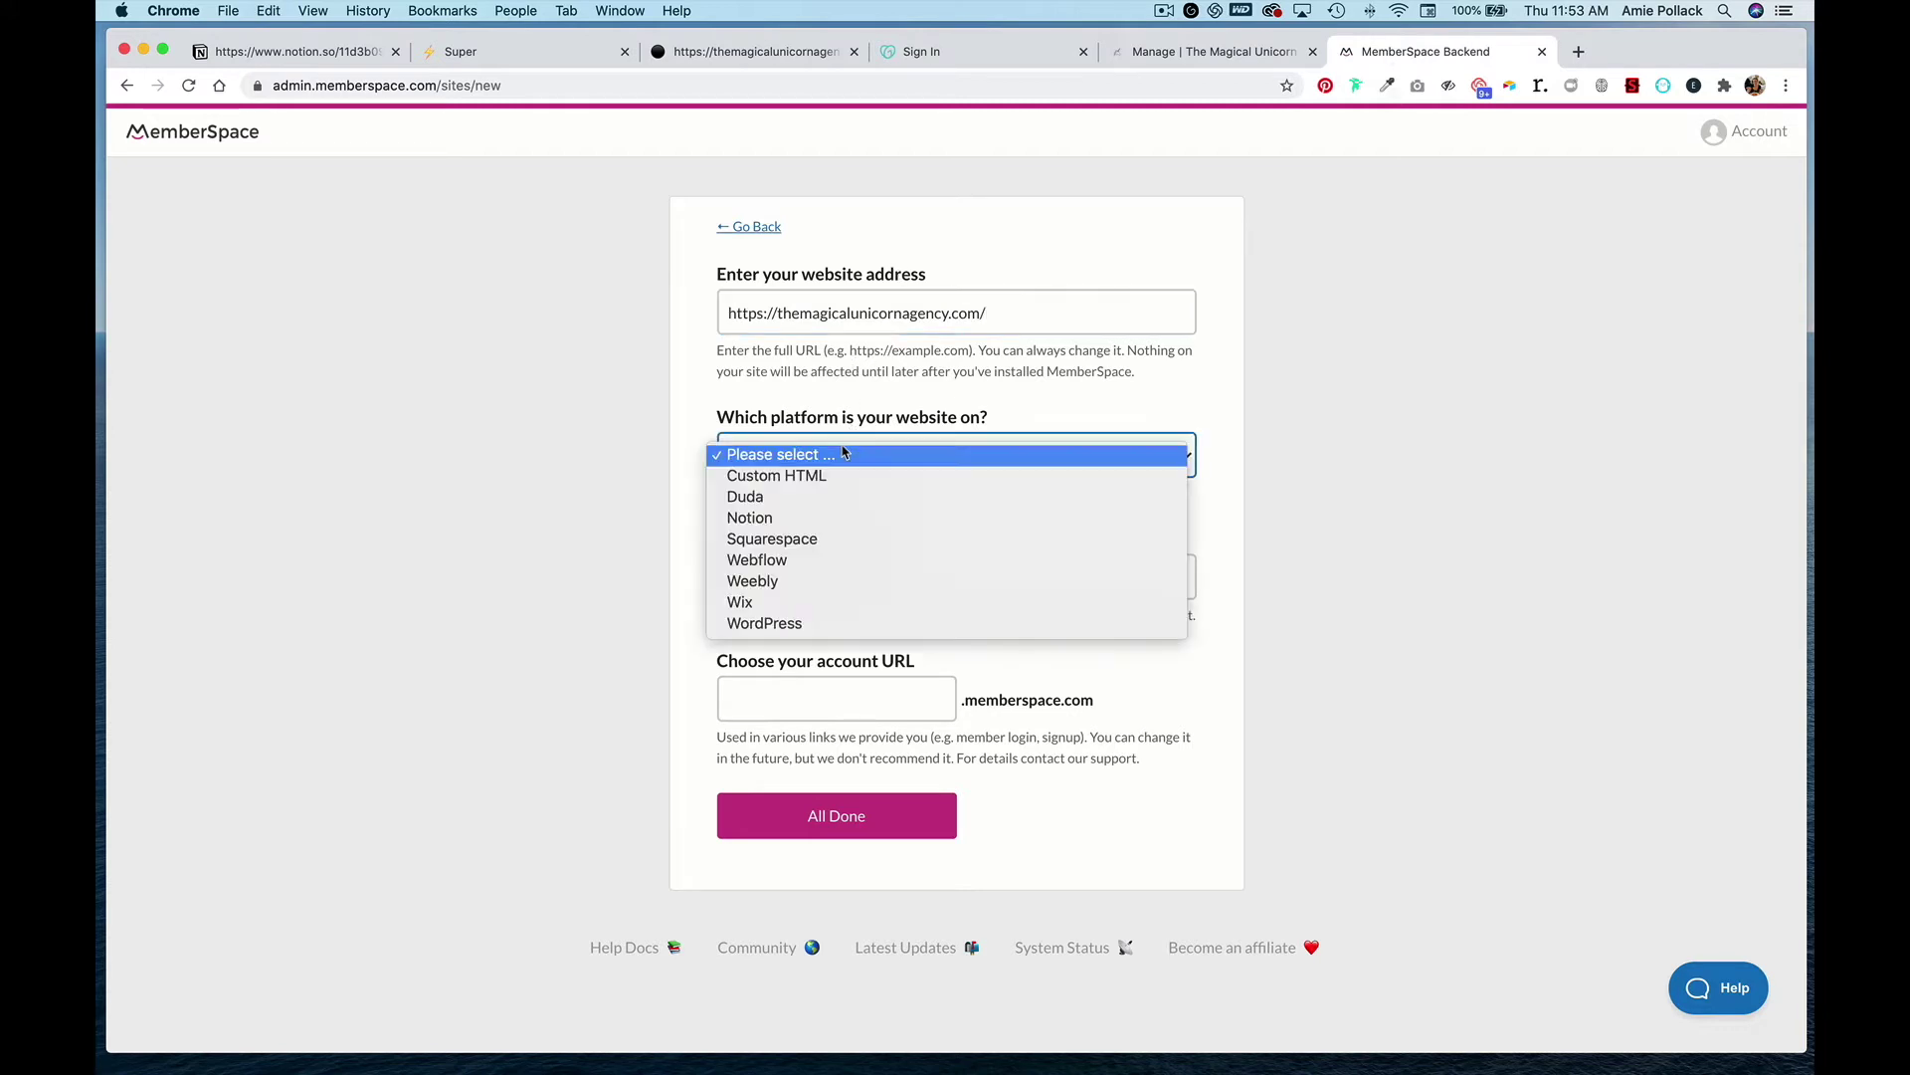
pyautogui.click(831, 519)
pyautogui.click(849, 576)
pyautogui.write('The ')
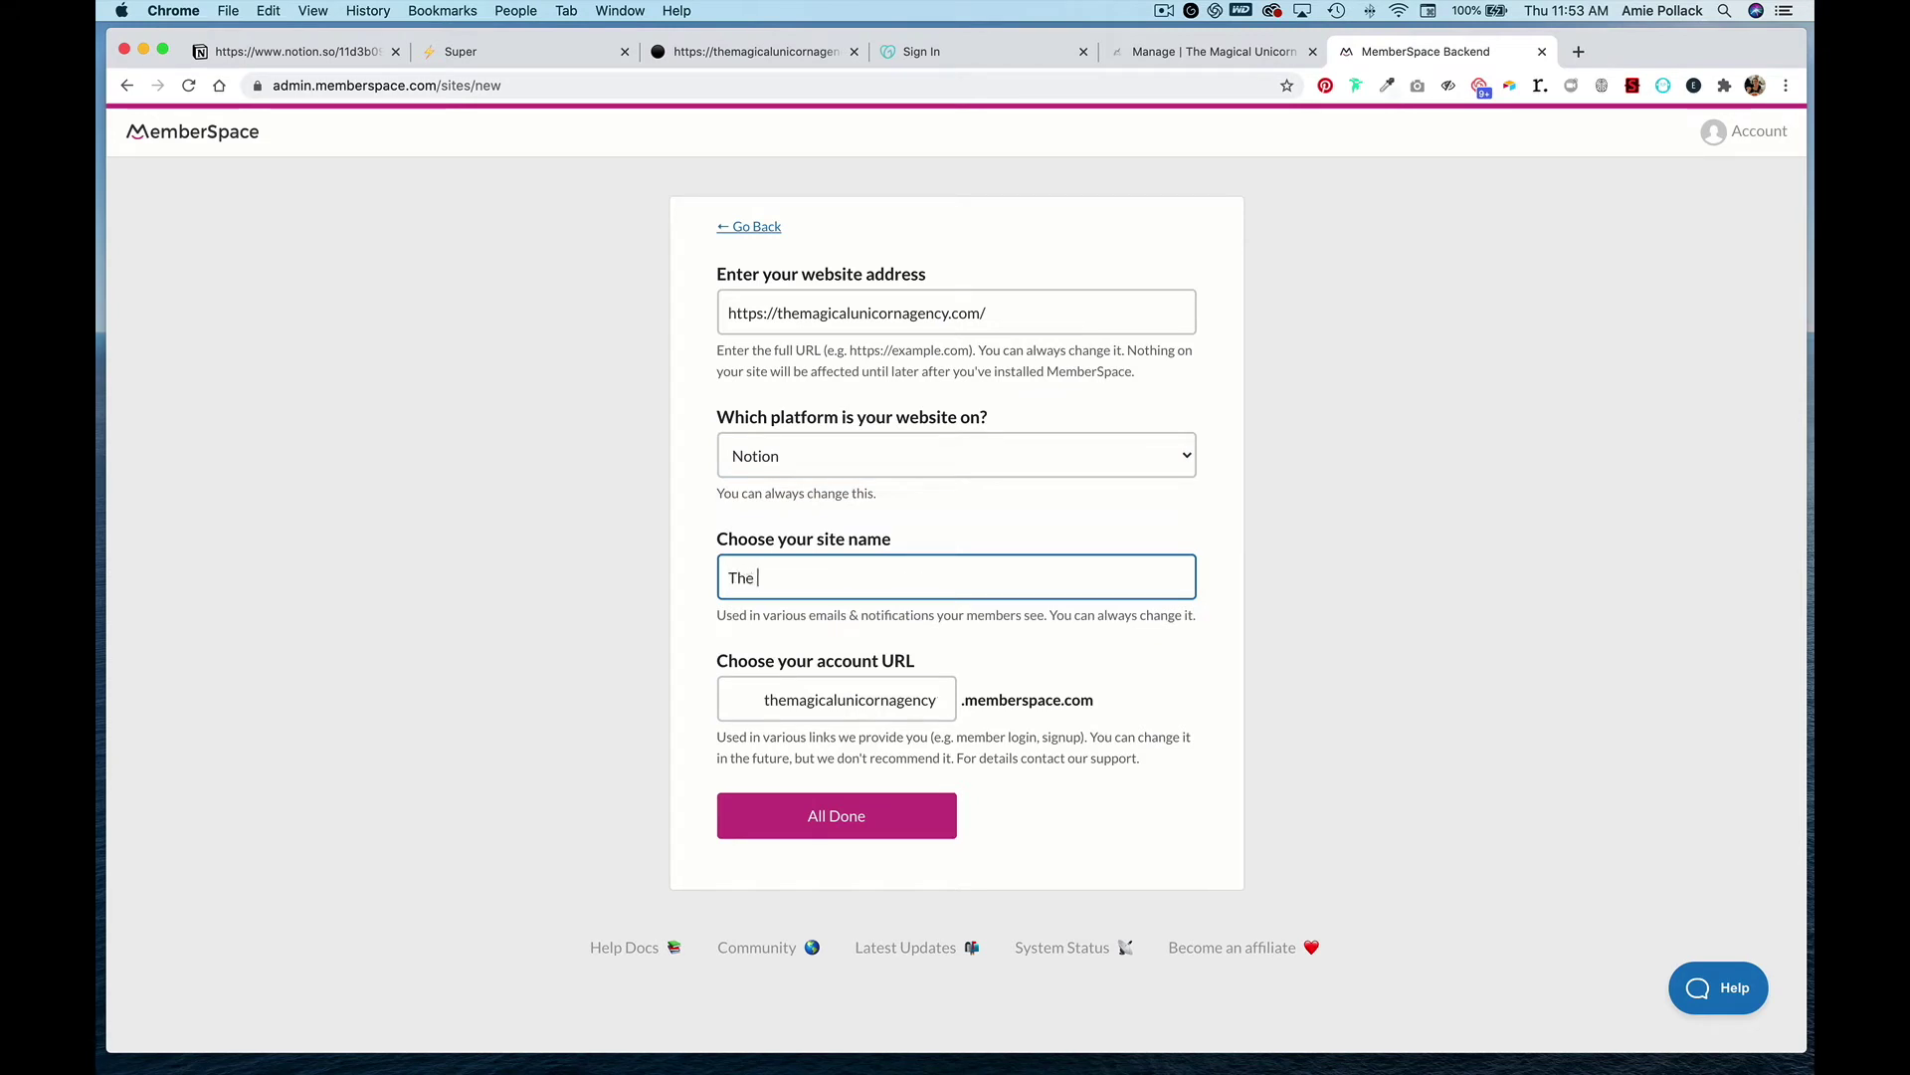
pyautogui.write('Magical Unicorn Agency')
pyautogui.click(836, 816)
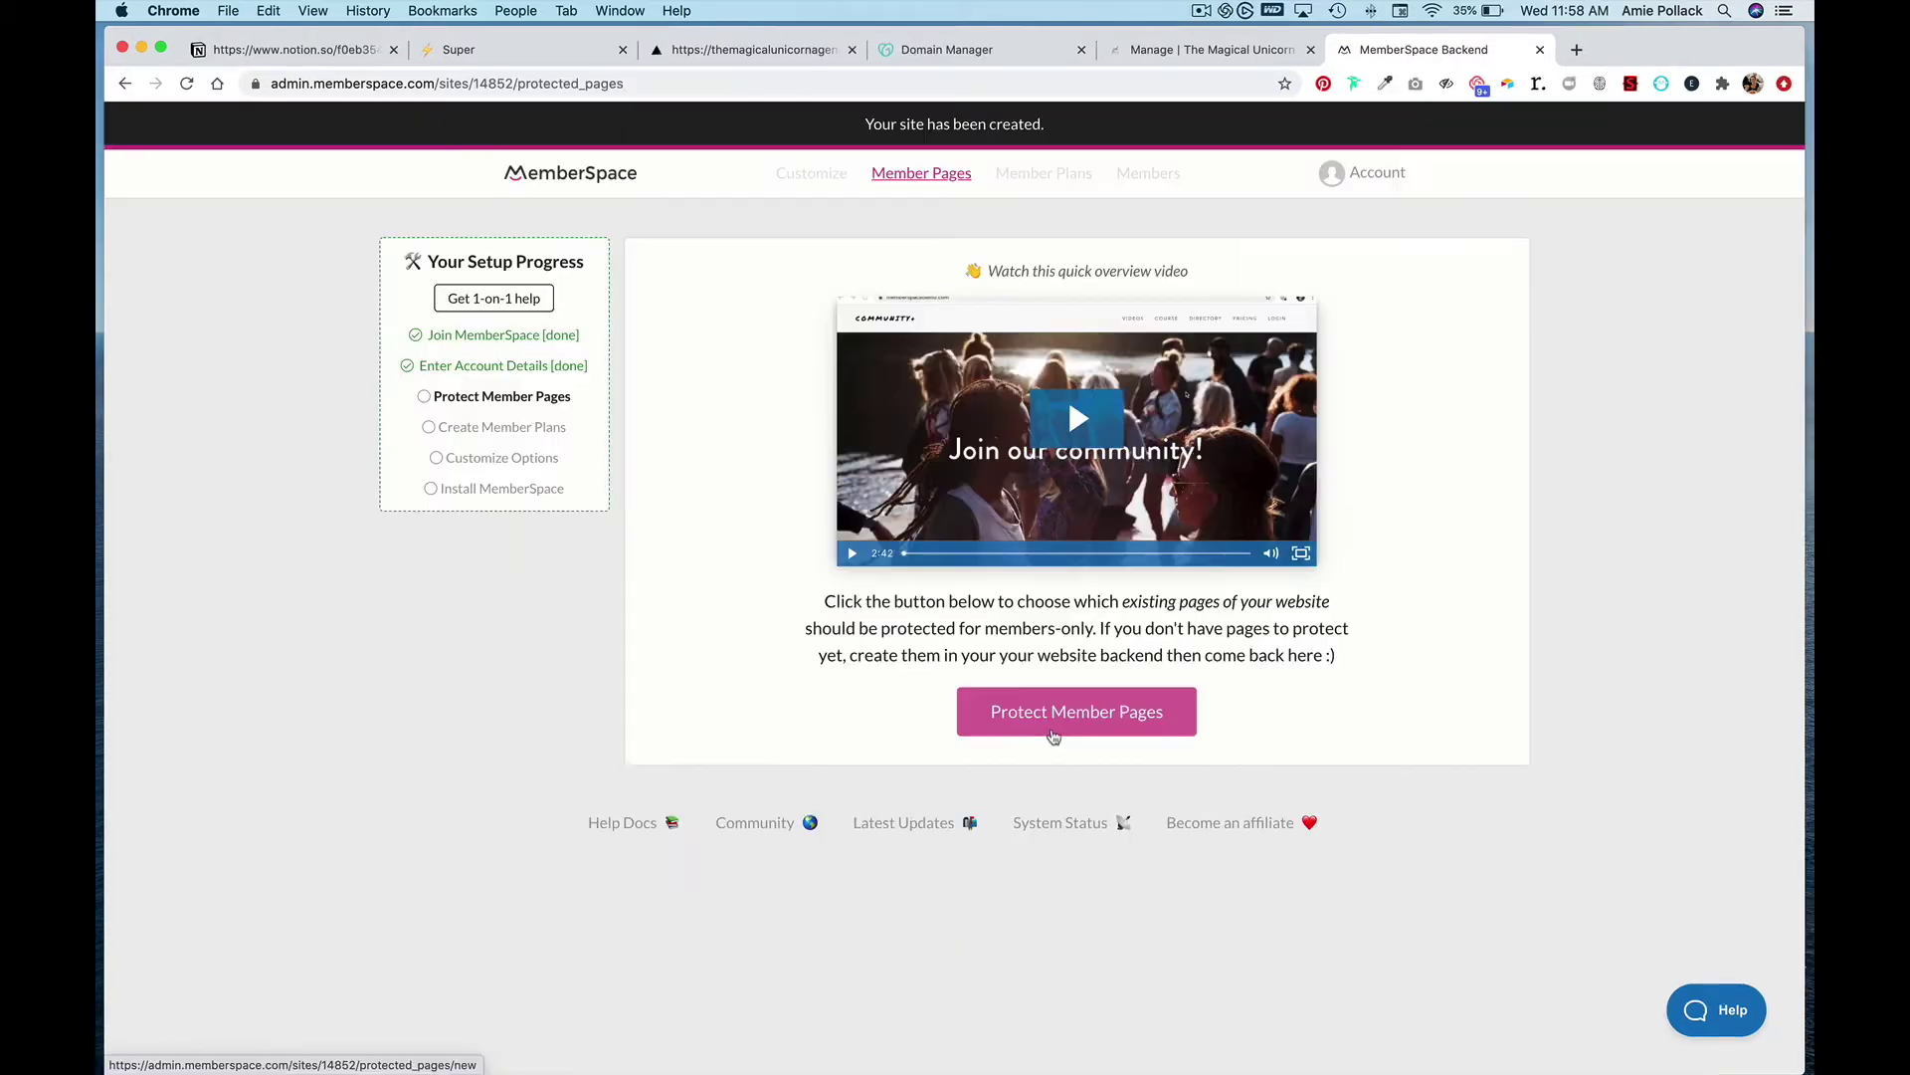
pyautogui.click(1054, 731)
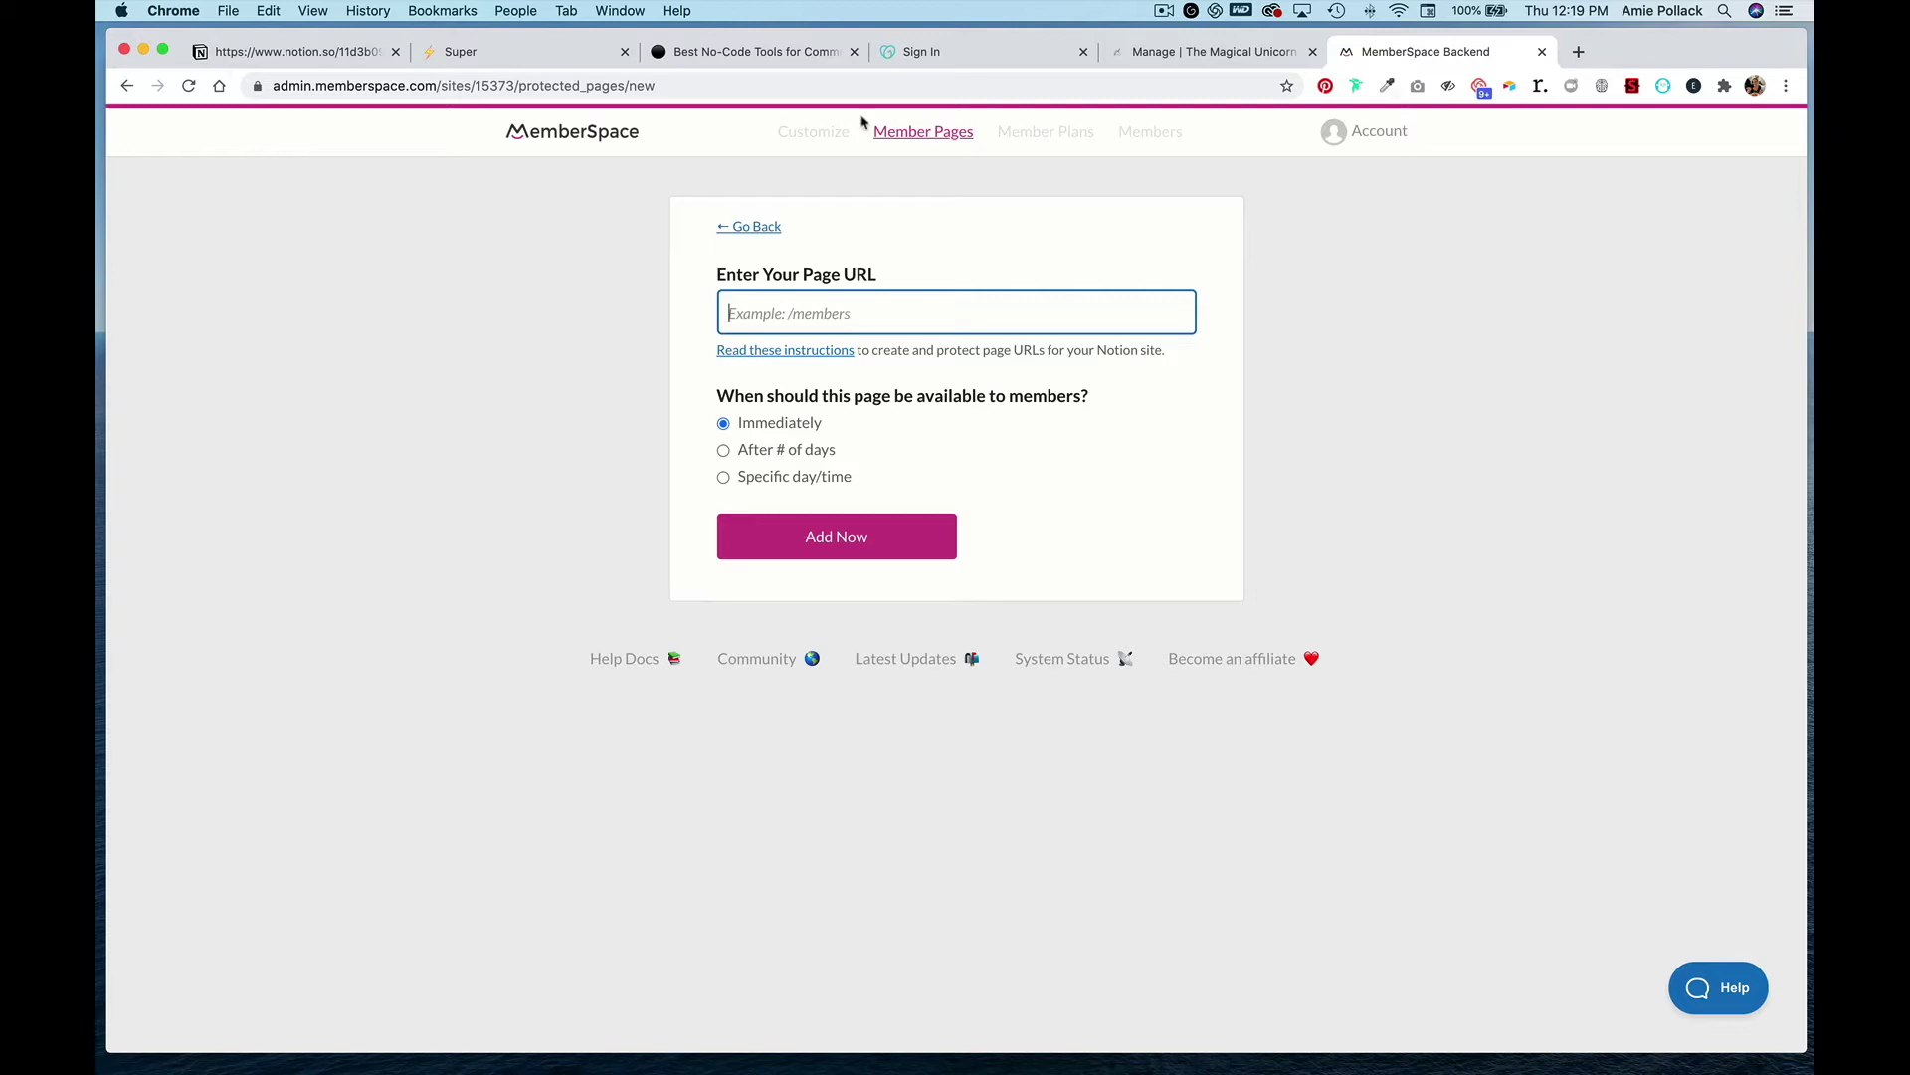
# - Add the article slug /best-no-code-tools as a protected member page available immediately
pyautogui.click(759, 57)
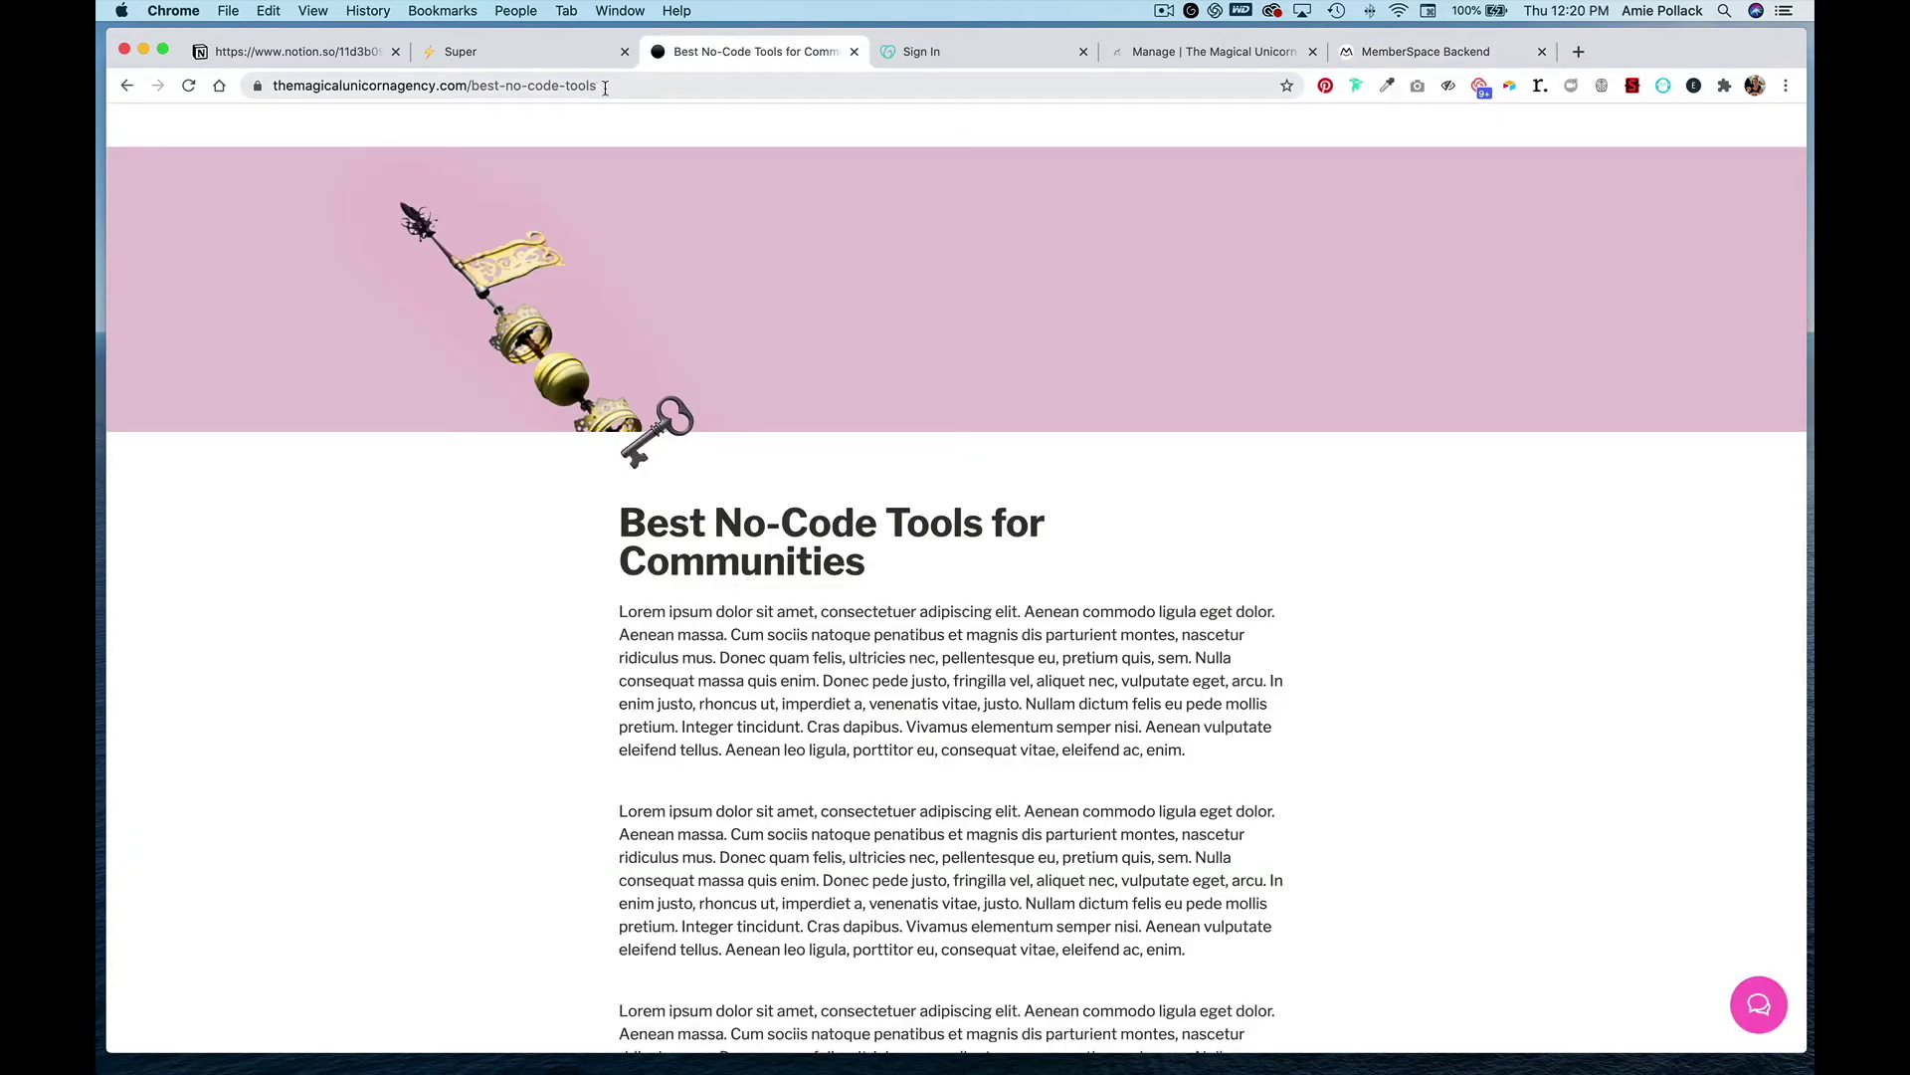
pyautogui.moveTo(604, 87); pyautogui.dragTo(473, 89)
pyautogui.press('super+c')
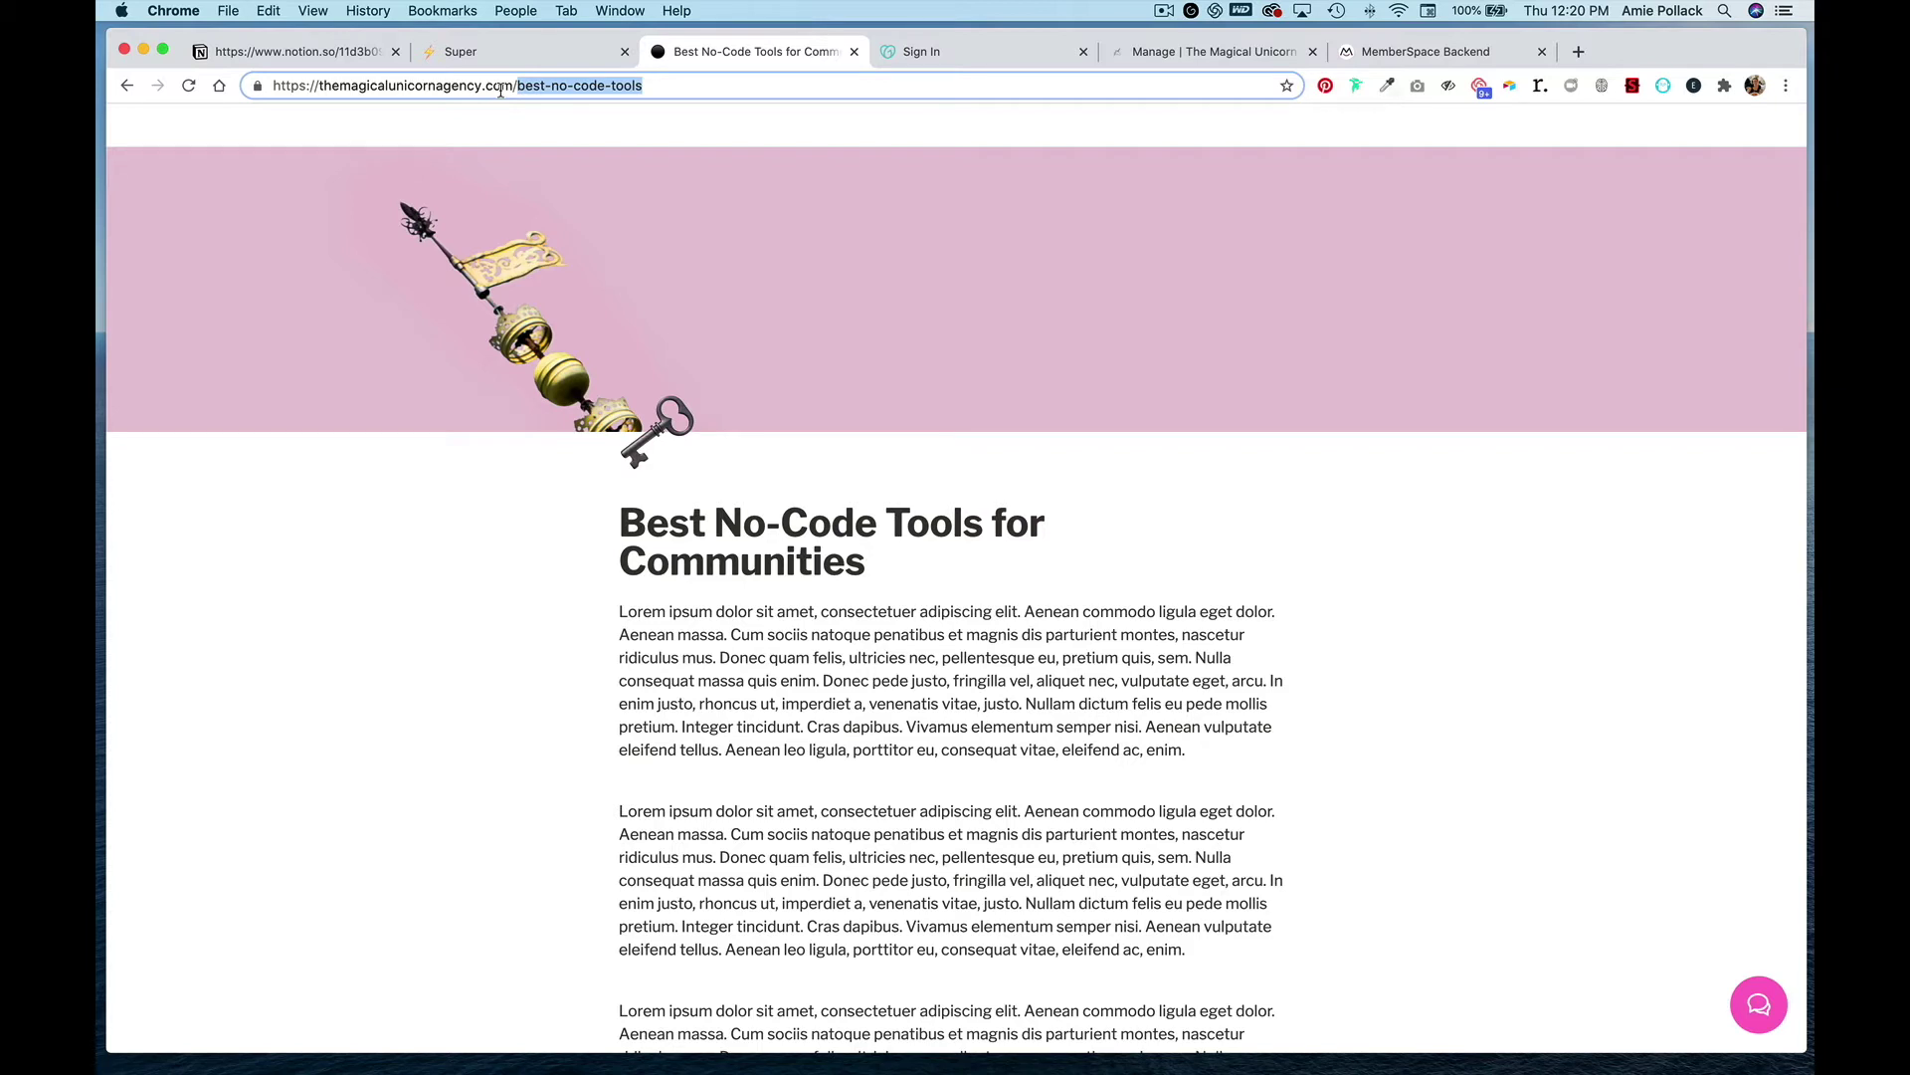
pyautogui.click(1430, 54)
pyautogui.press('super+v')
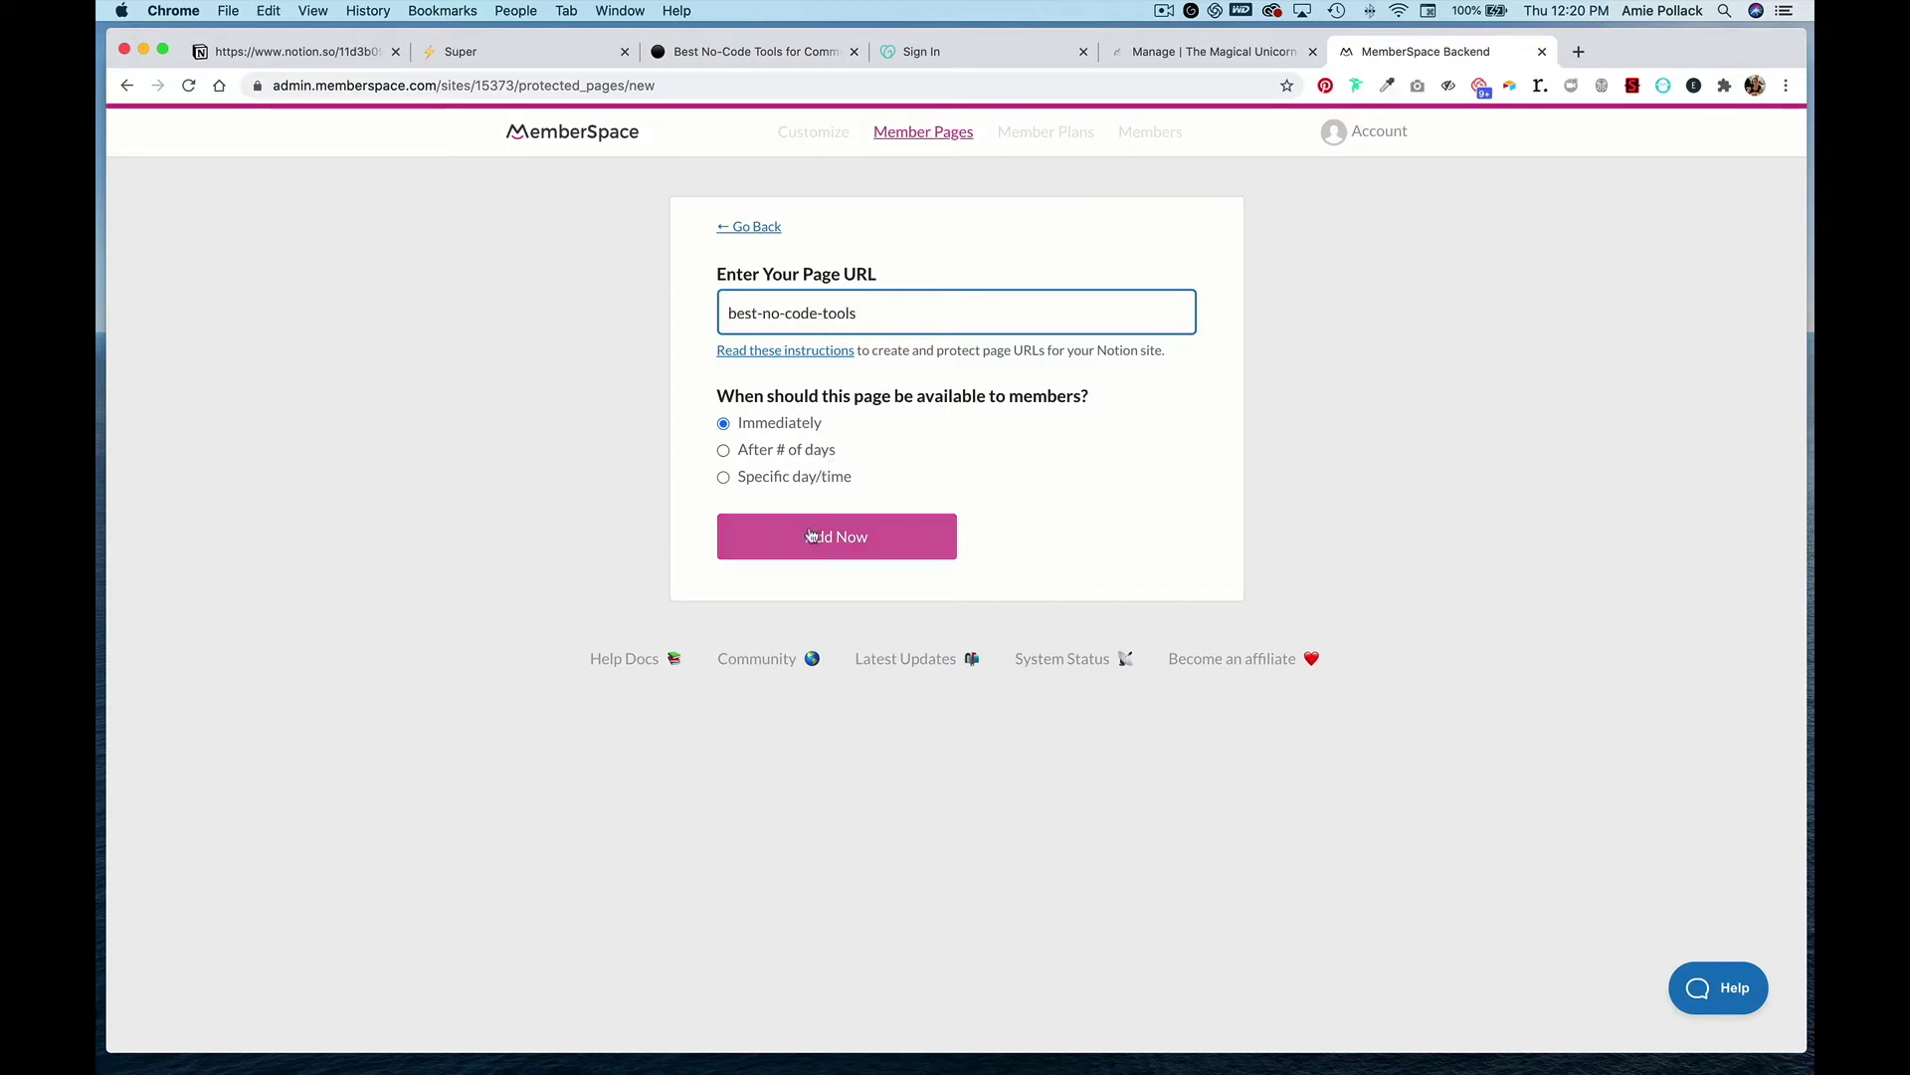
pyautogui.click(810, 535)
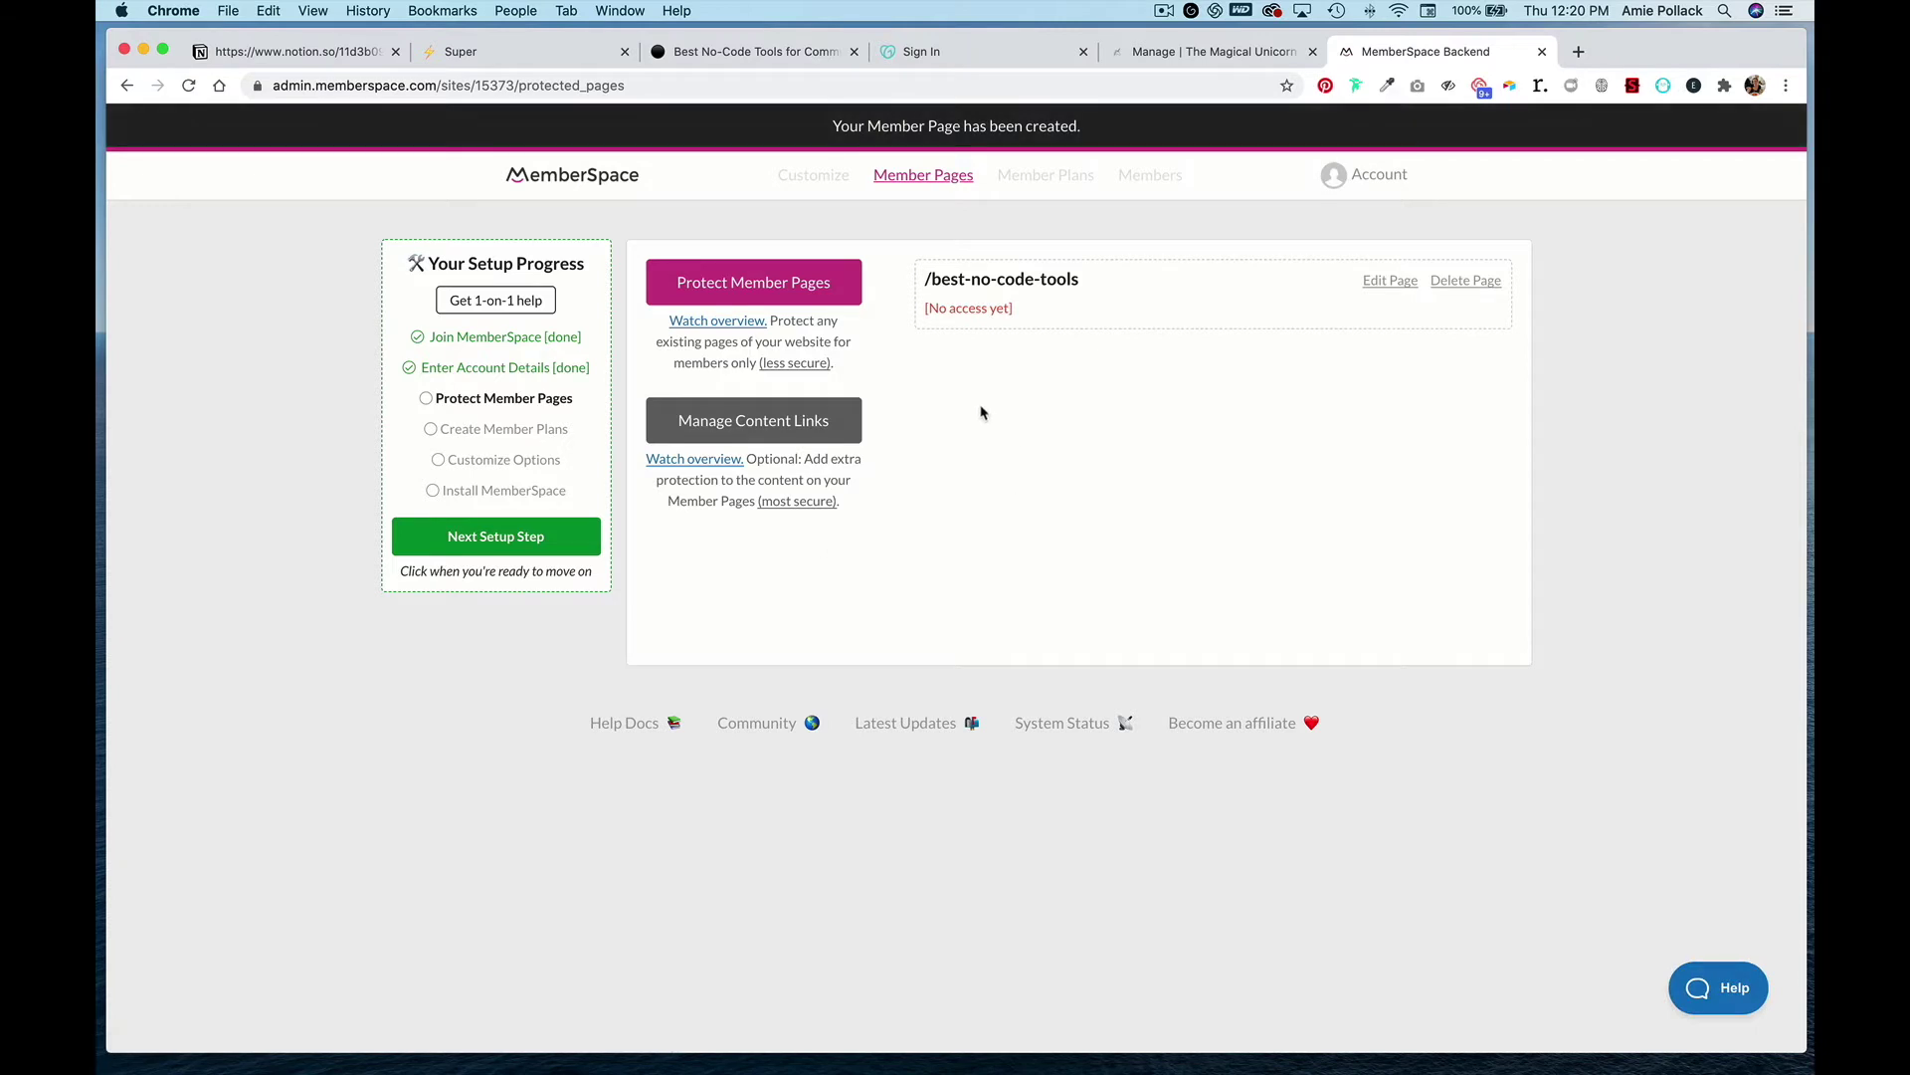
# - Start another member page, then open the 3 Workflows for Onboarding New Clients article and switch to Notion
pyautogui.click(822, 286)
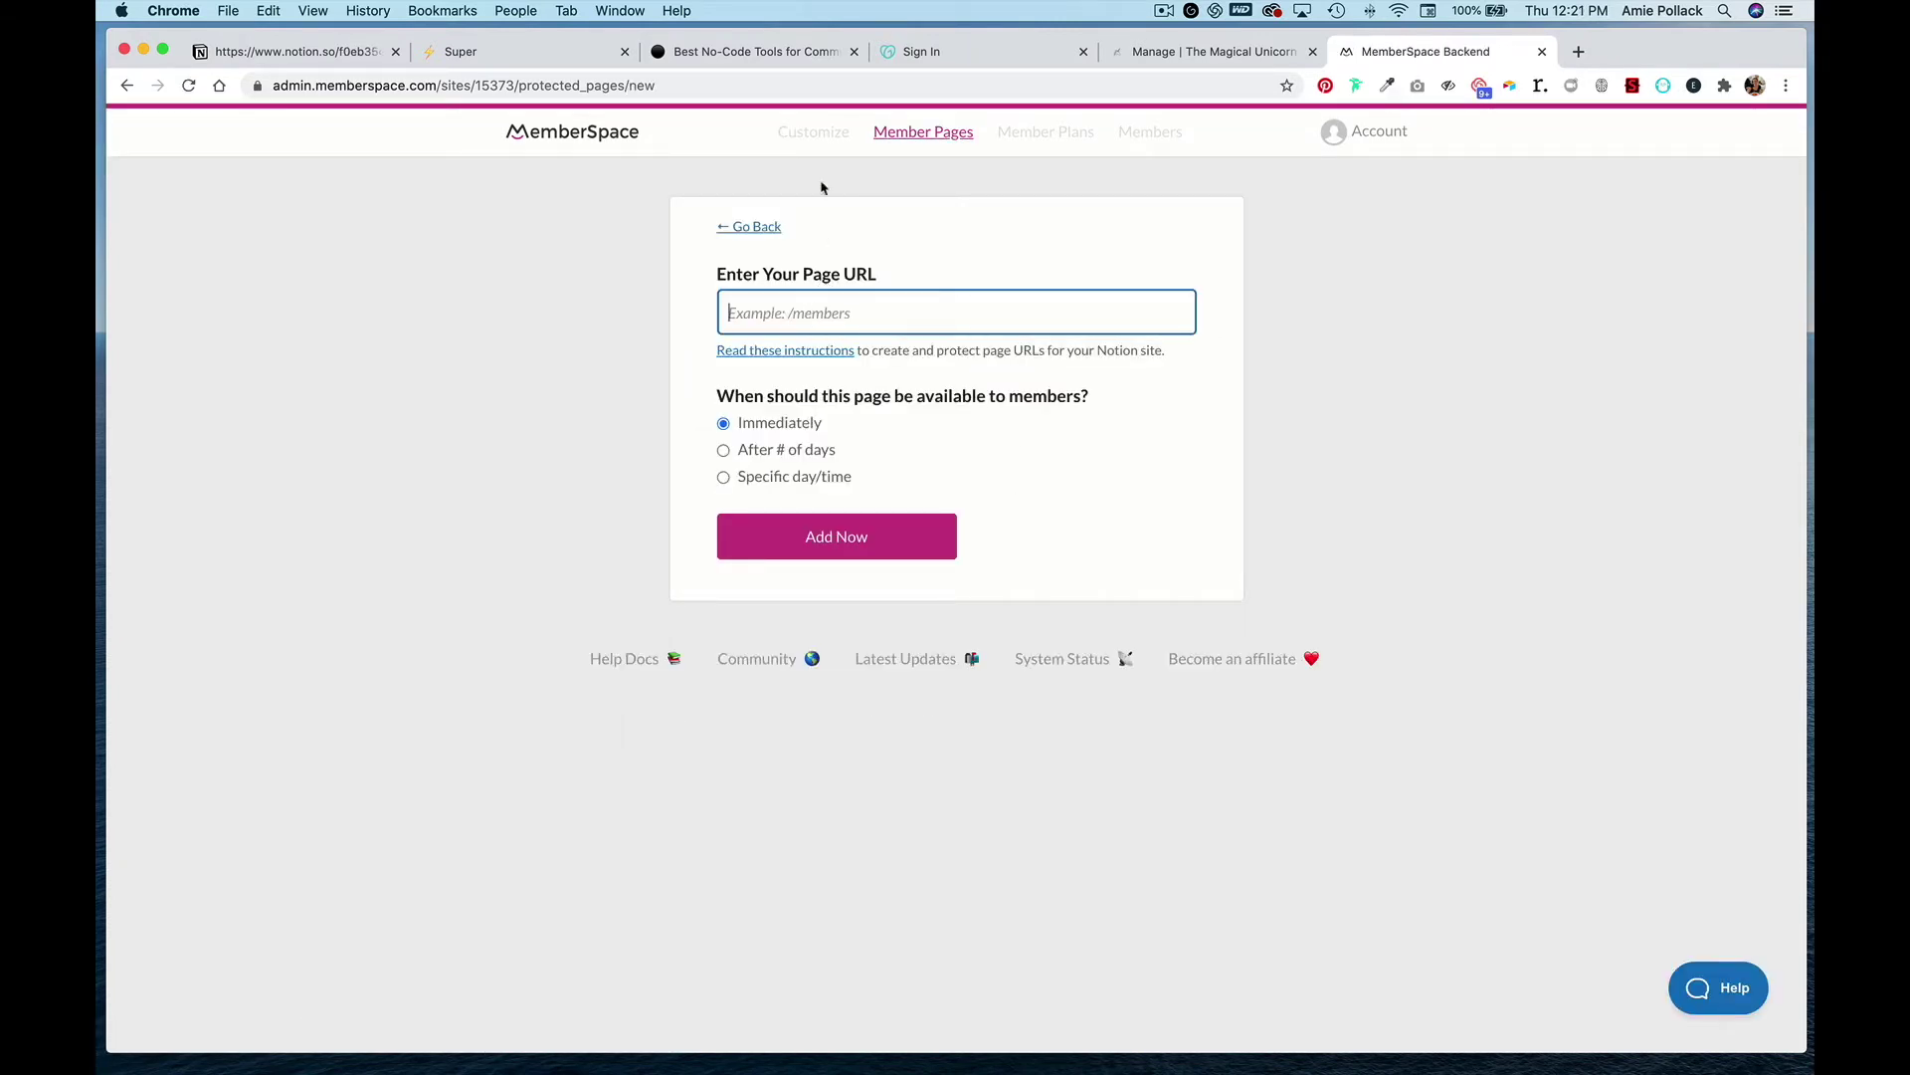
pyautogui.click(774, 55)
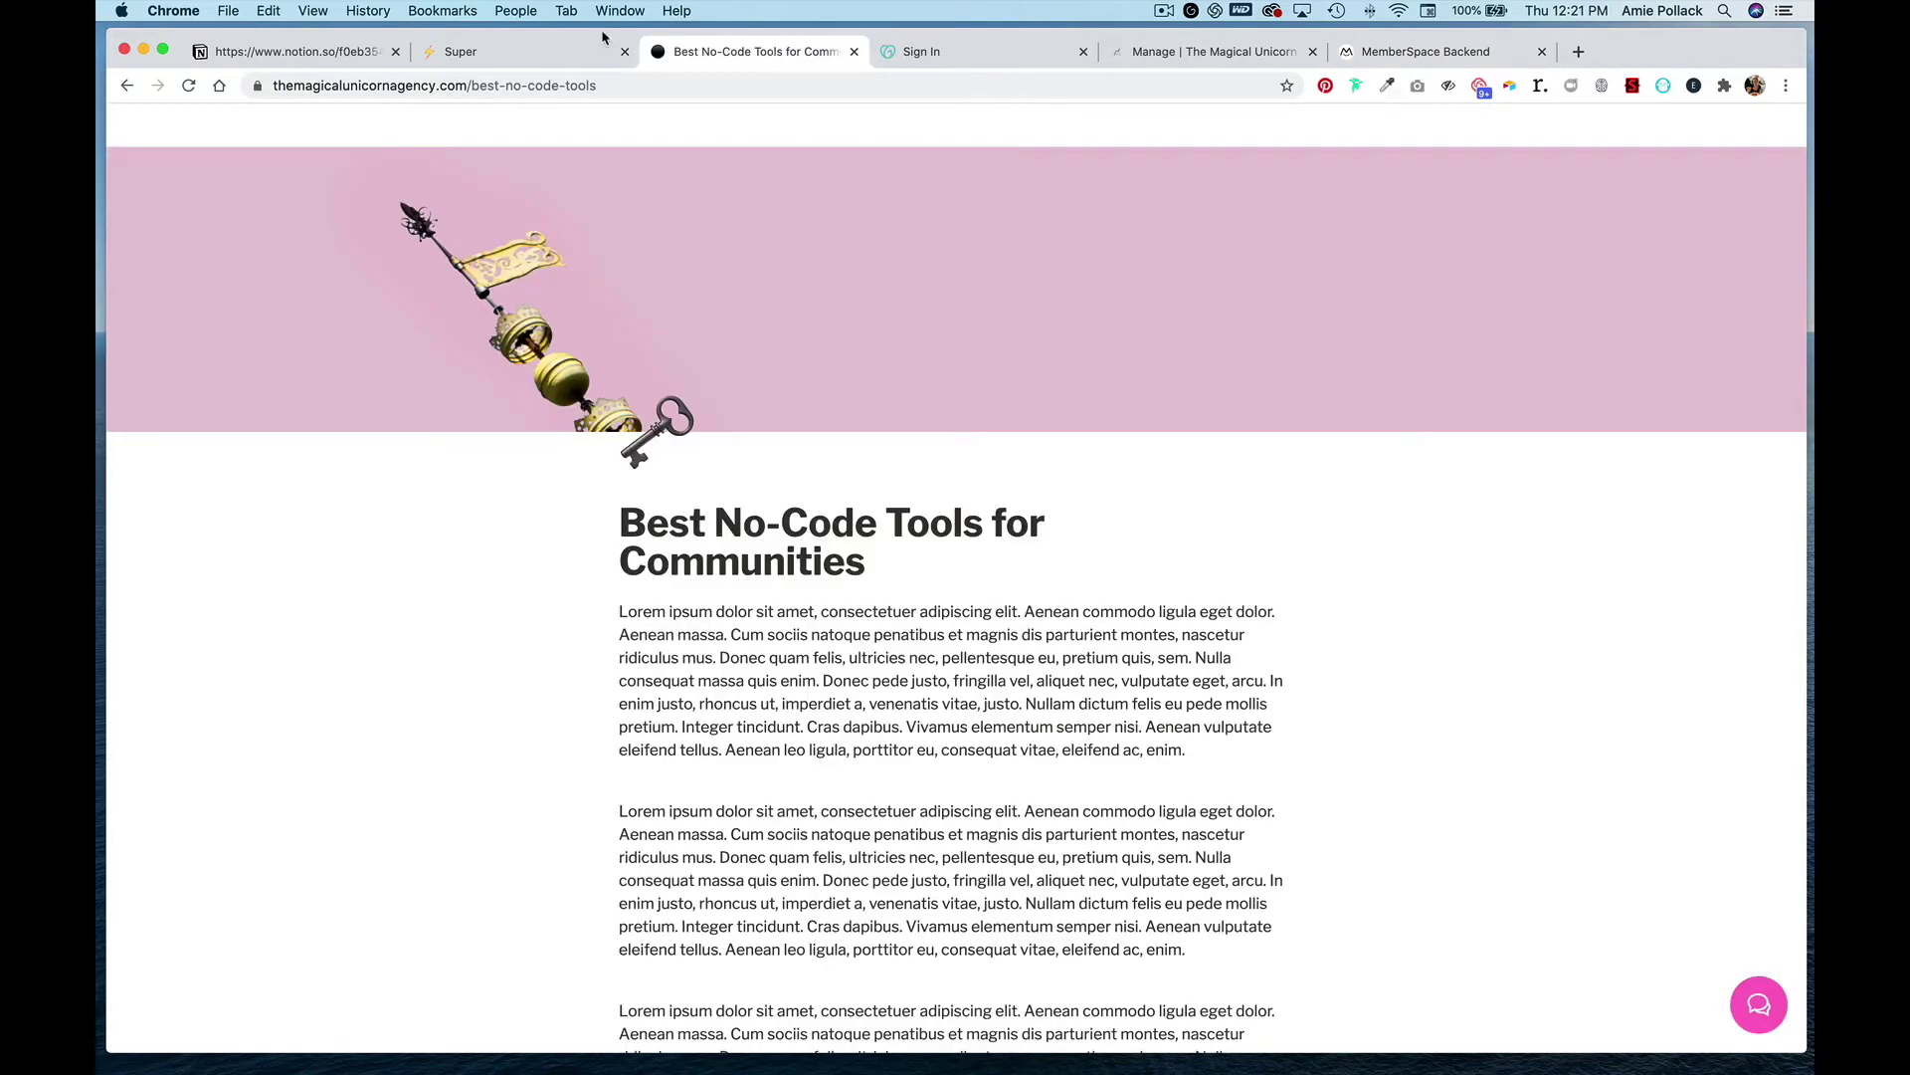
pyautogui.click(127, 87)
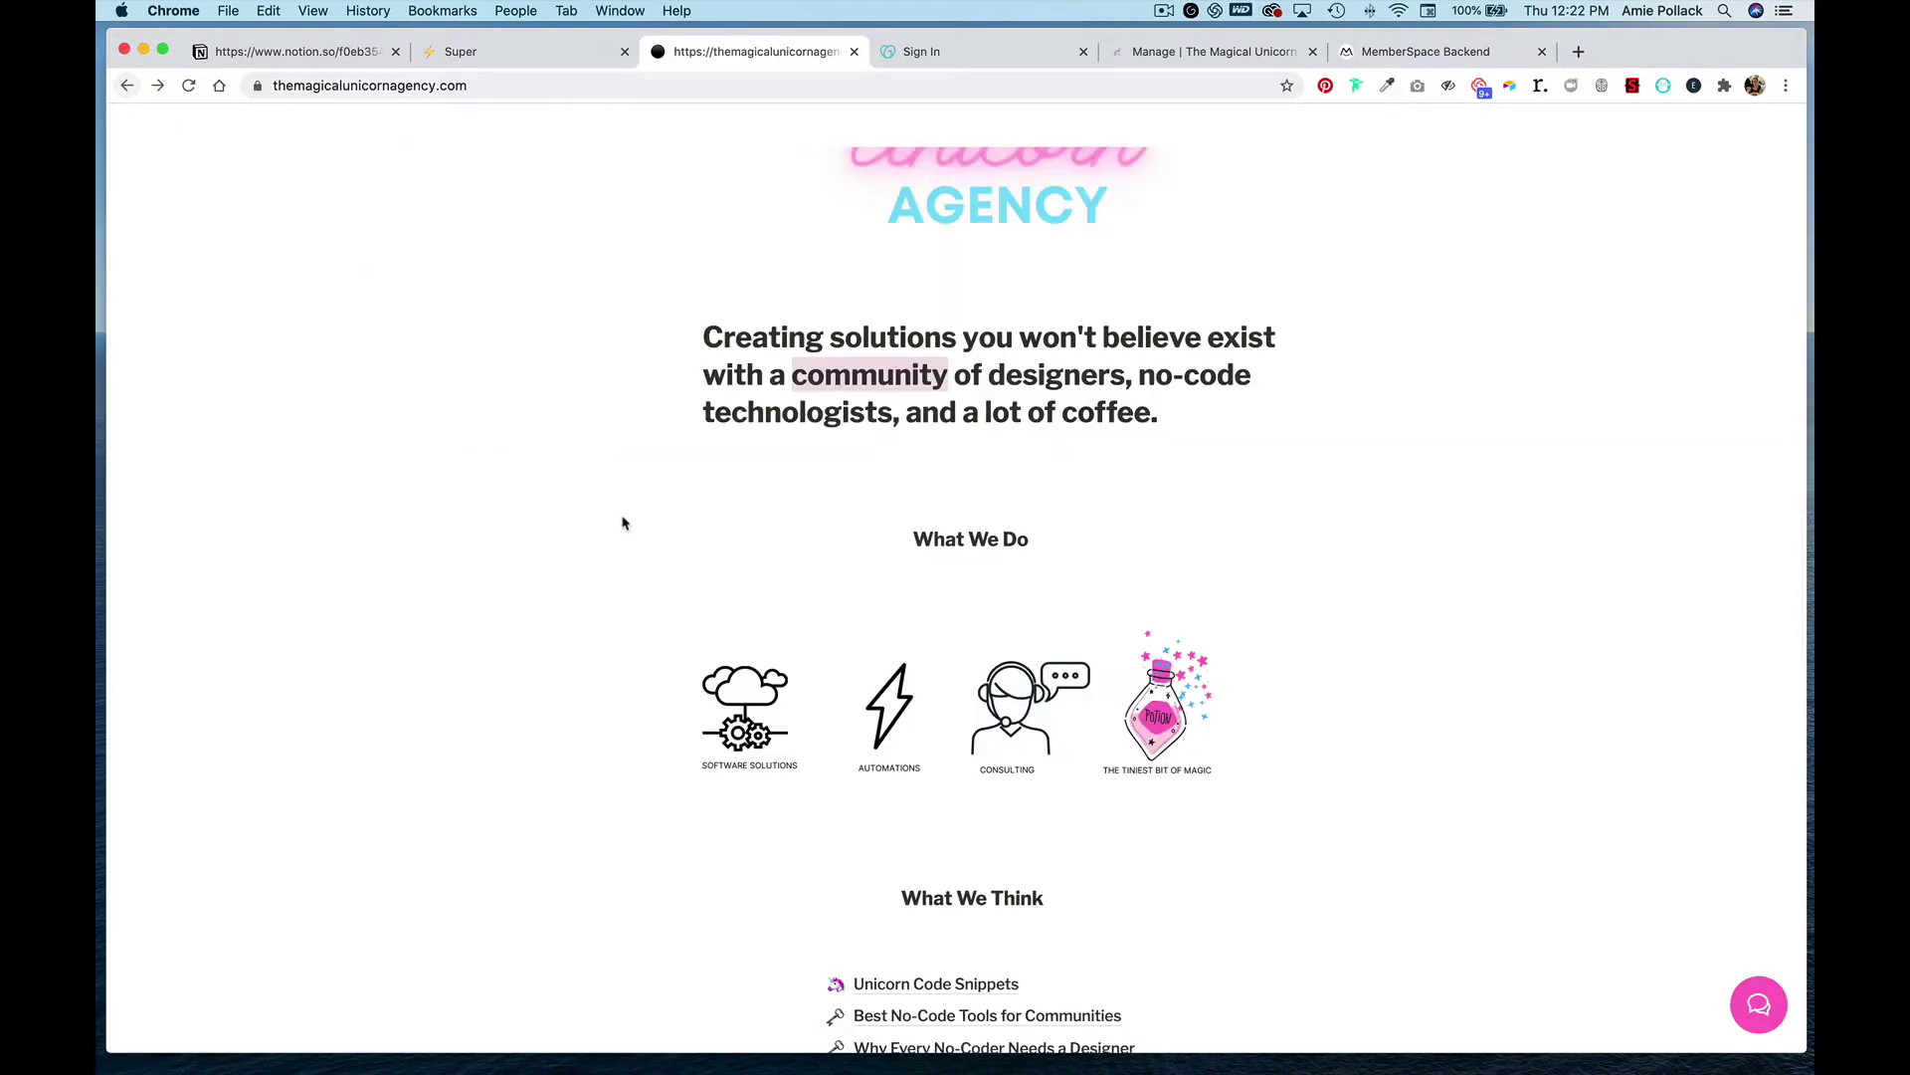
pyautogui.scroll(-2, 622, 520)
pyautogui.click(904, 899)
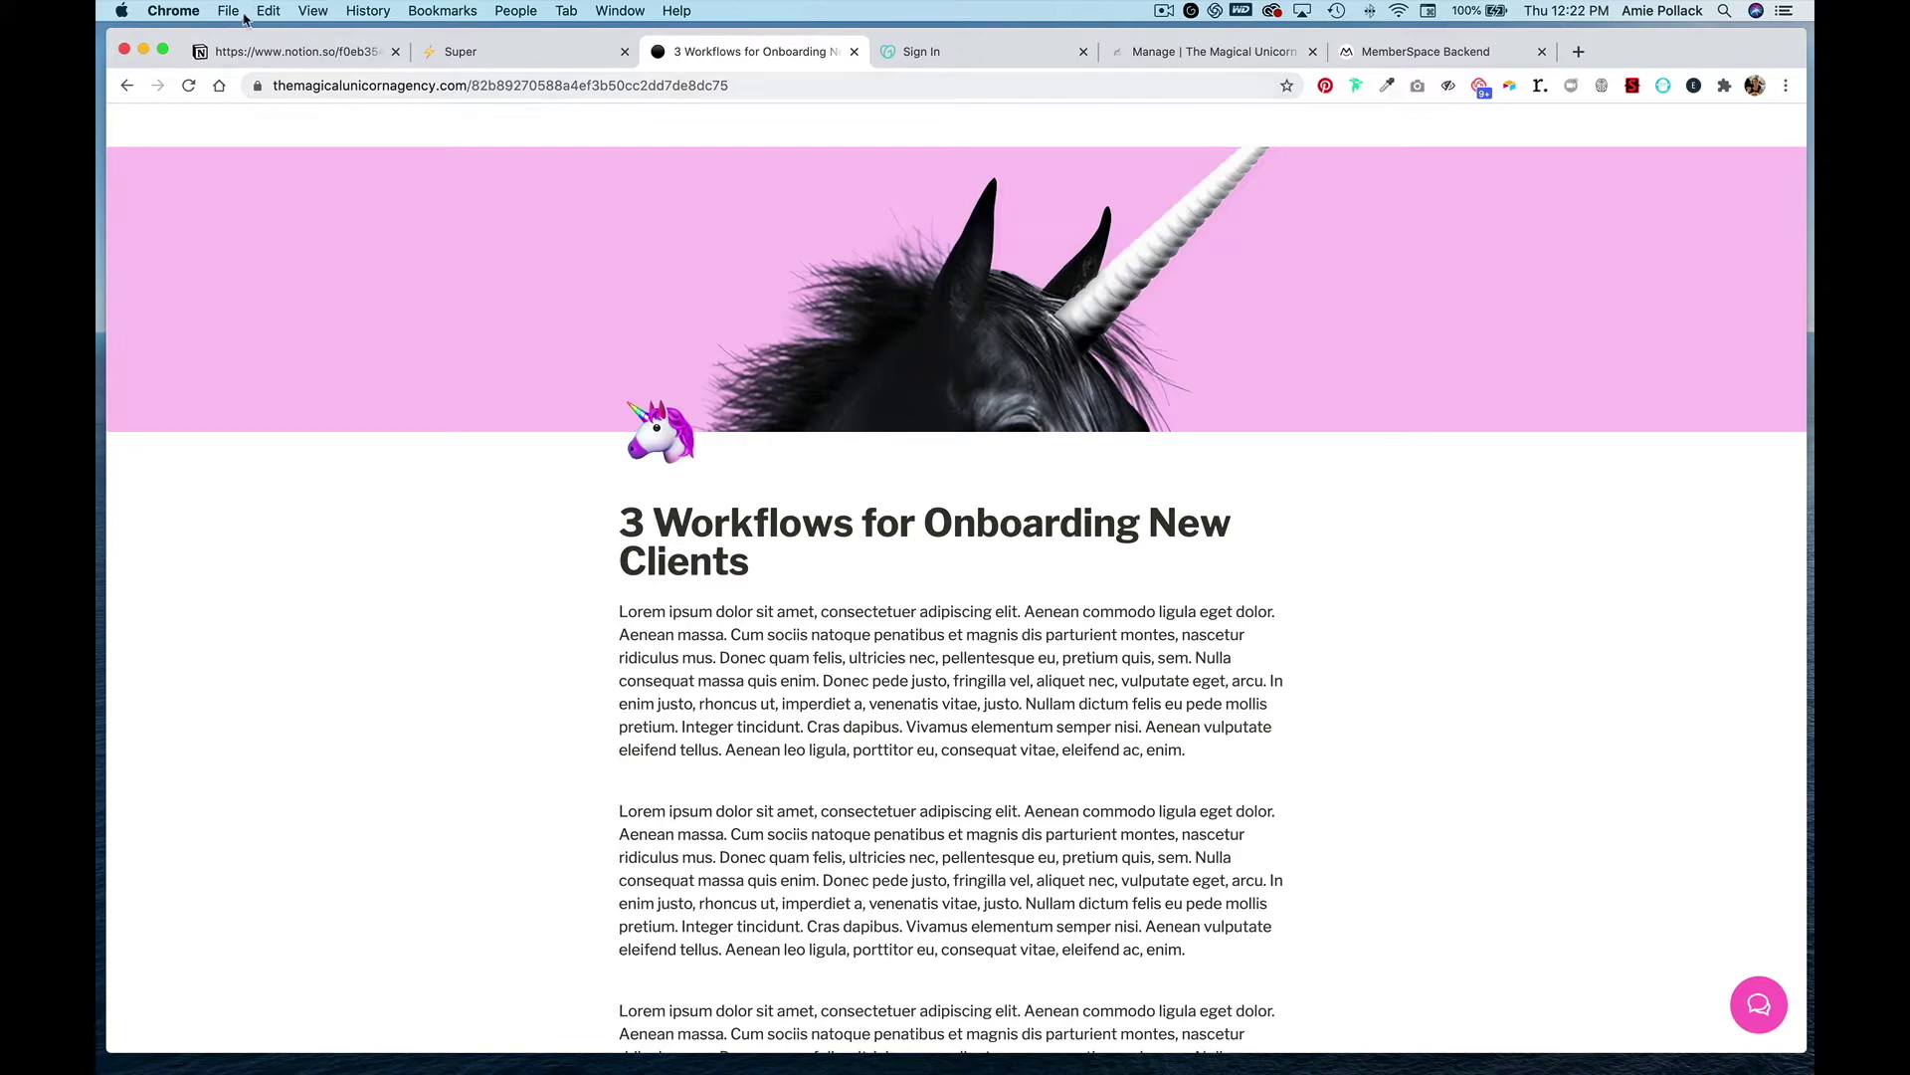
pyautogui.click(261, 56)
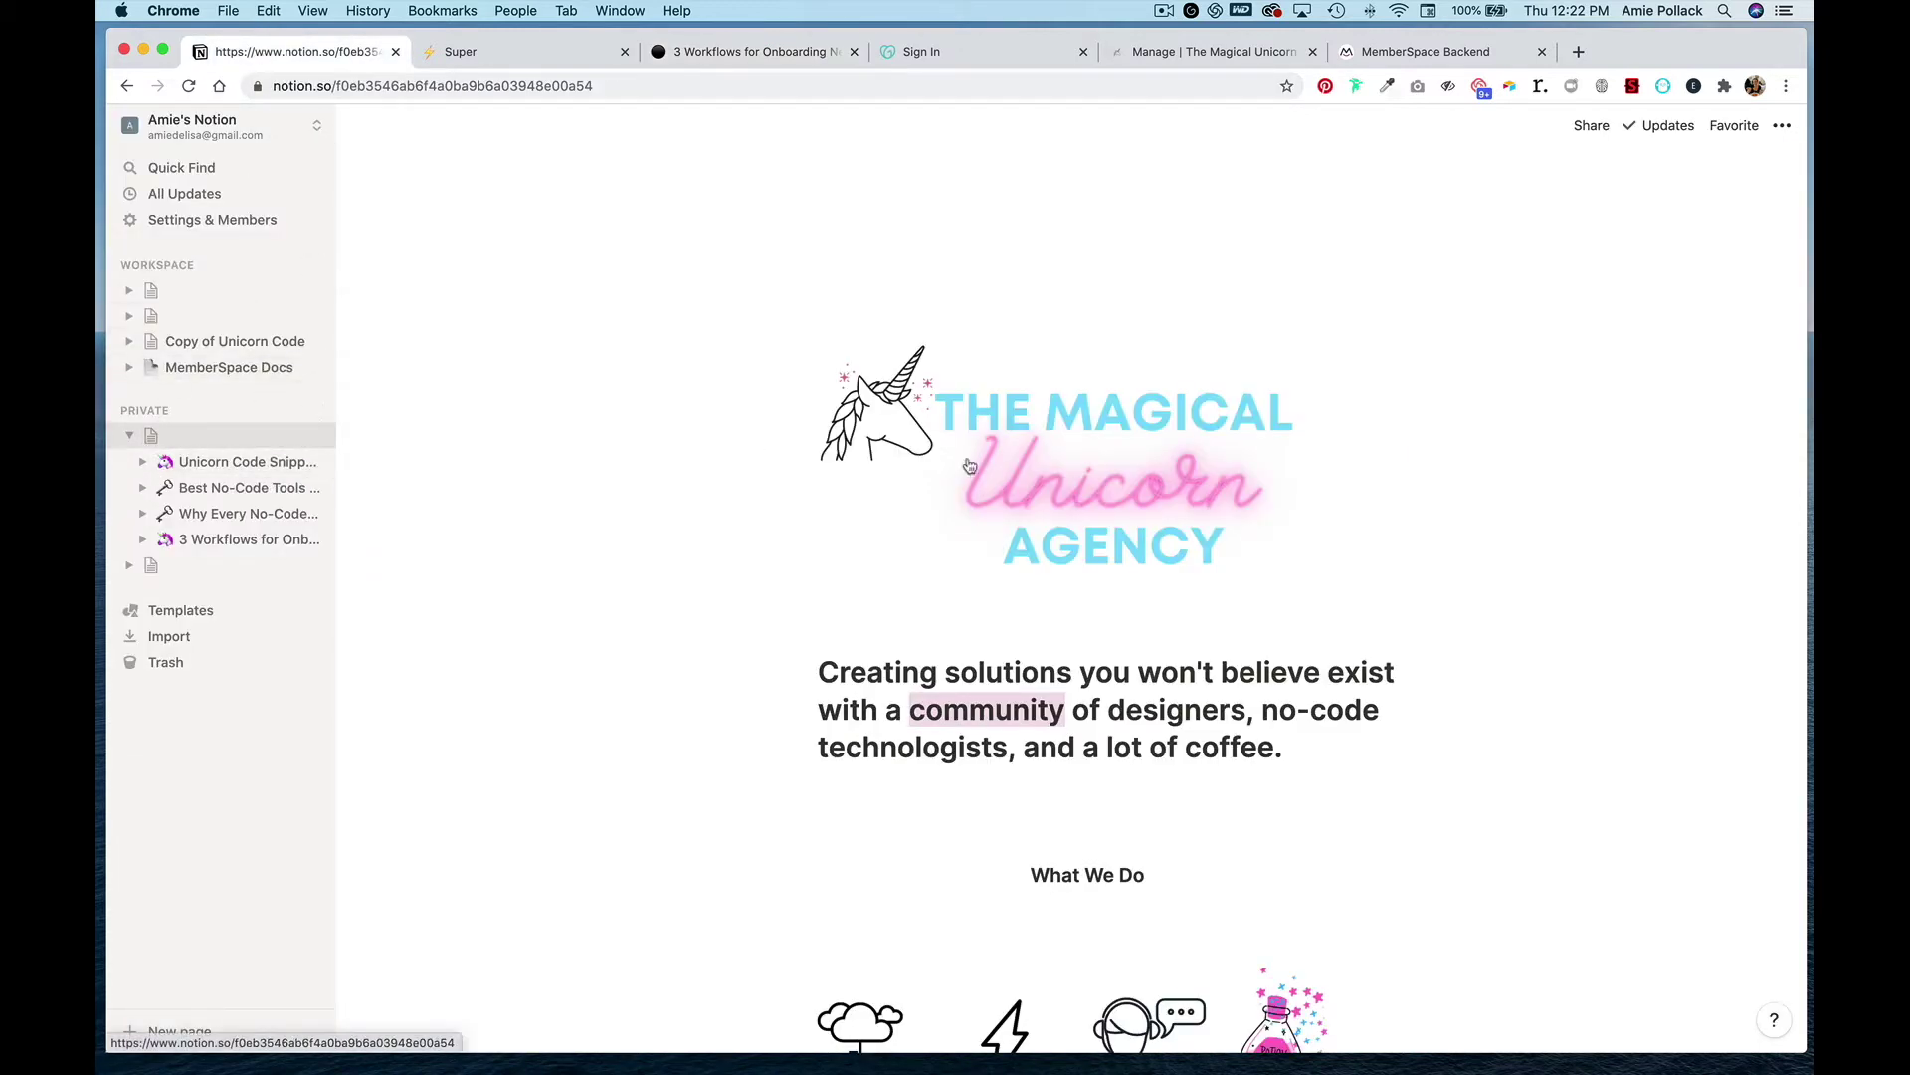
# - Copy the public web link of the '3 Workflows for Onboarding New Clients' Notion page
pyautogui.click(1598, 133)
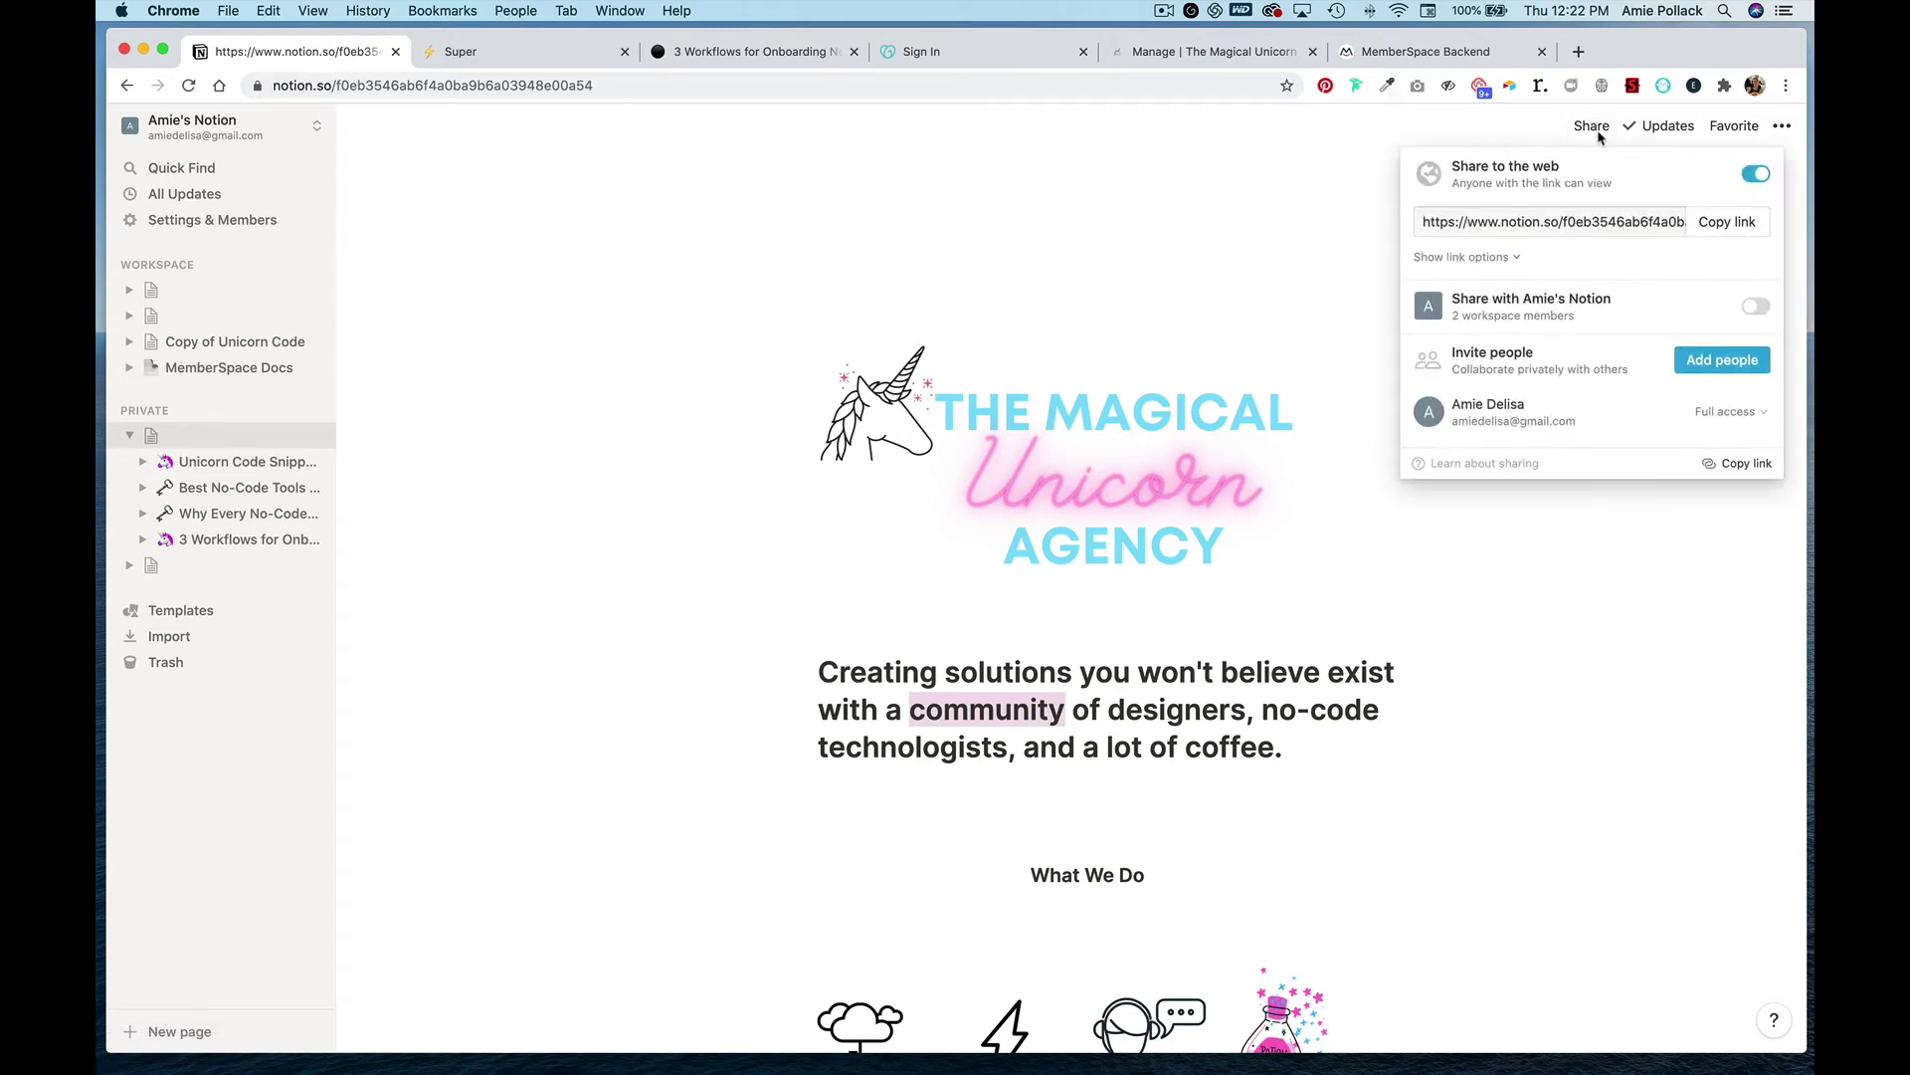
pyautogui.click(1463, 256)
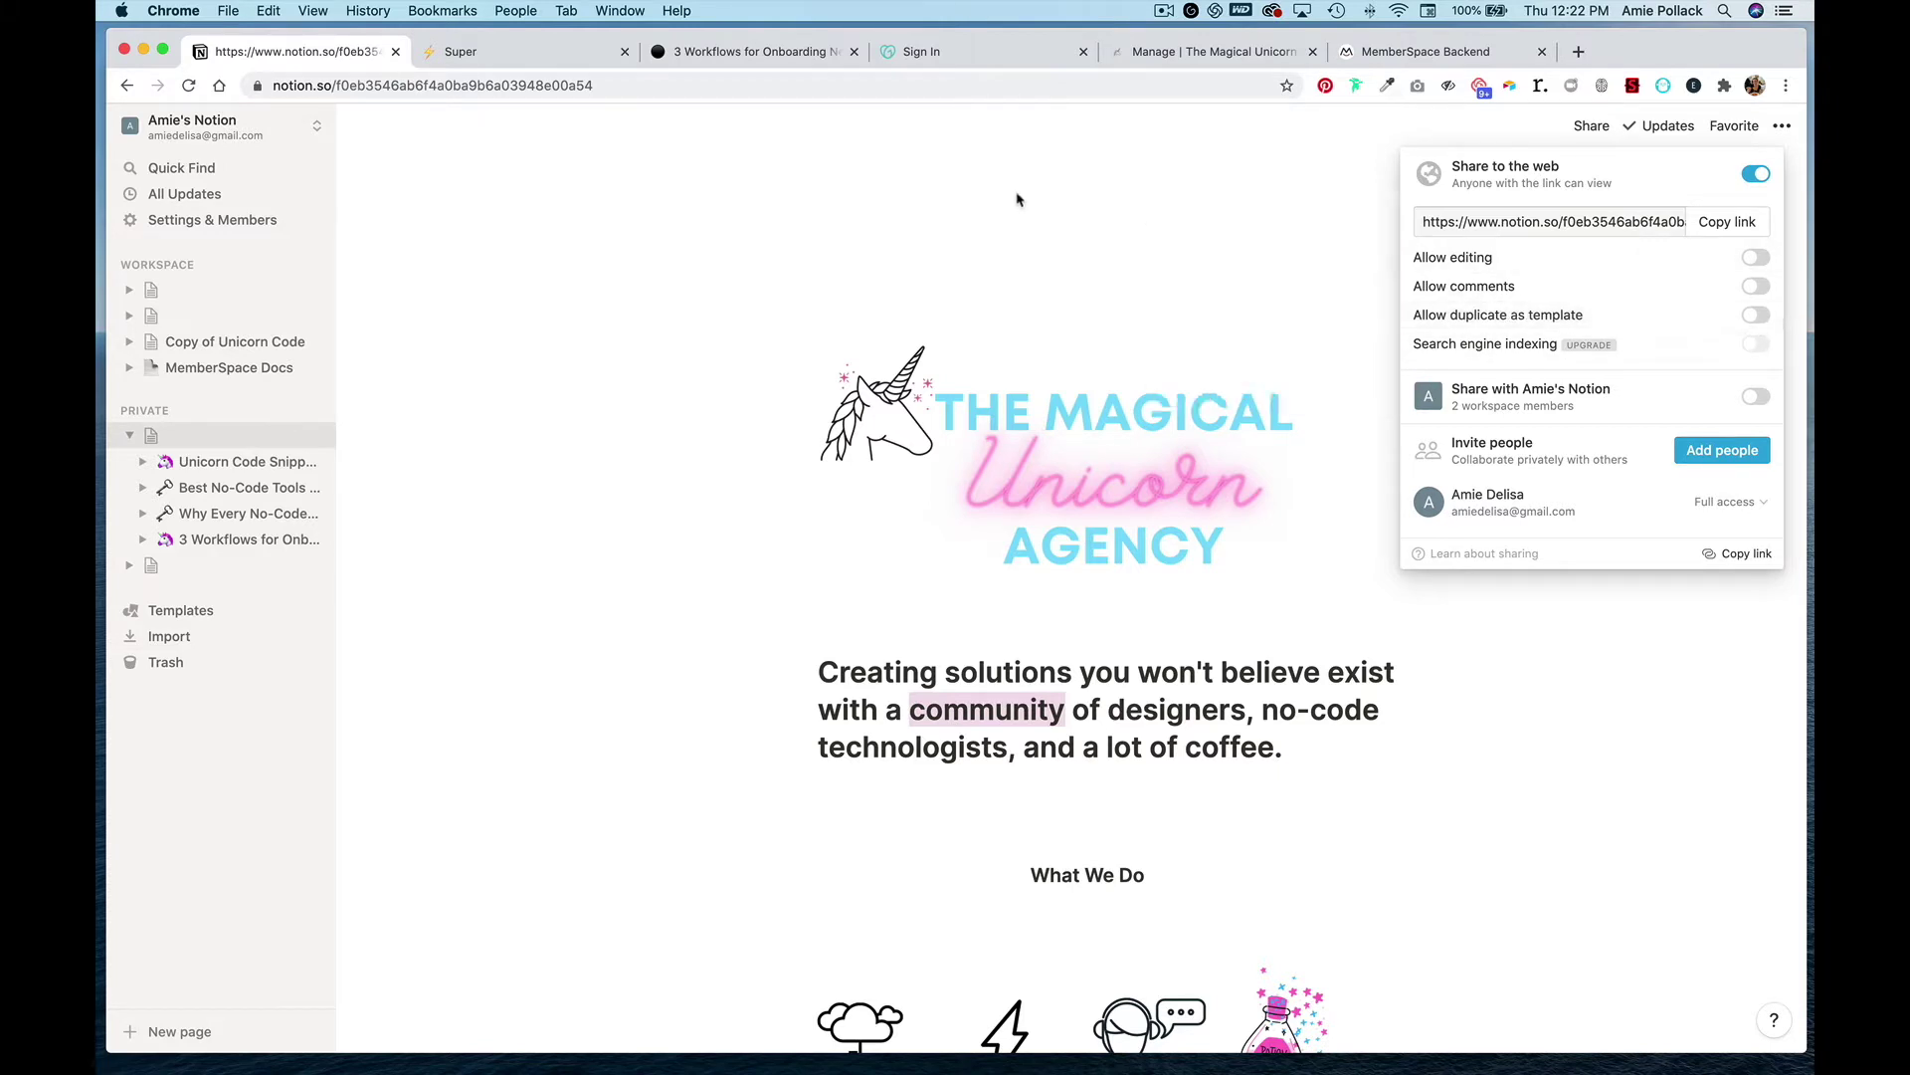
pyautogui.click(543, 480)
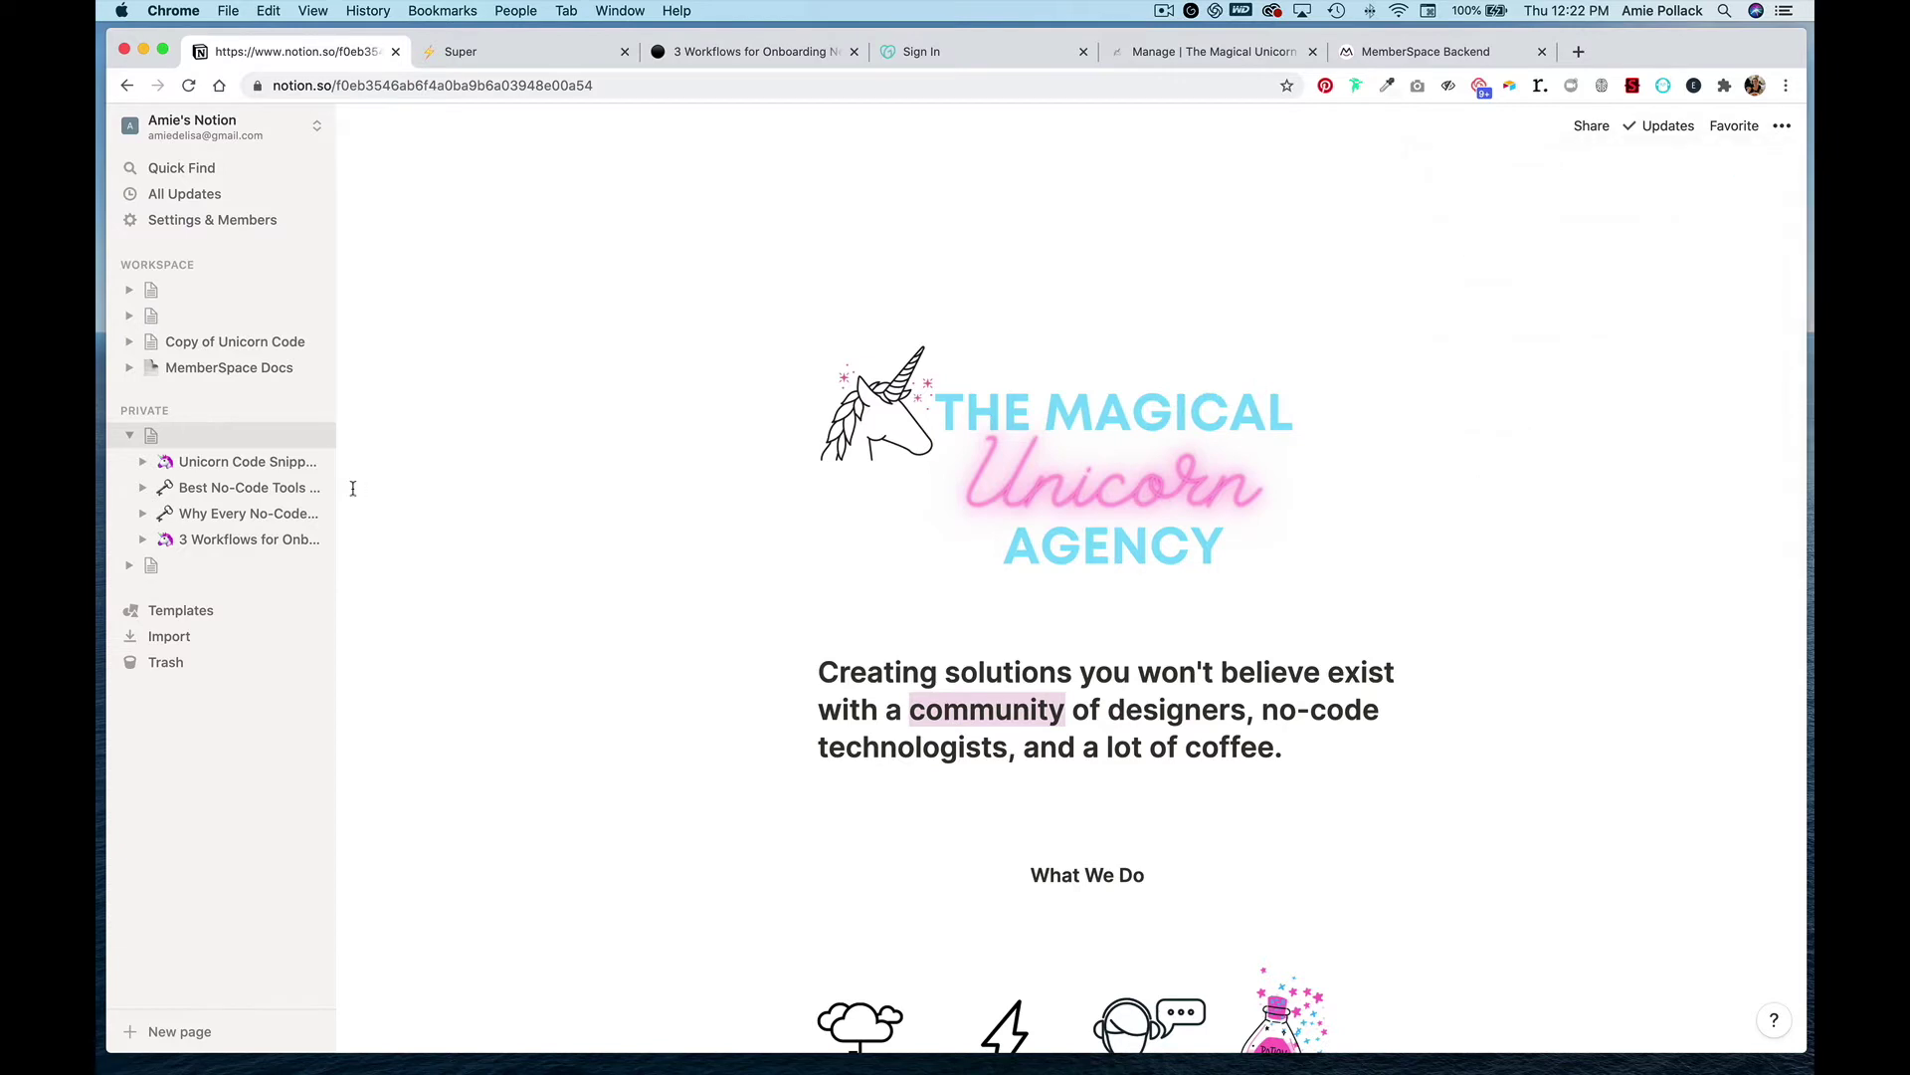
pyautogui.click(230, 543)
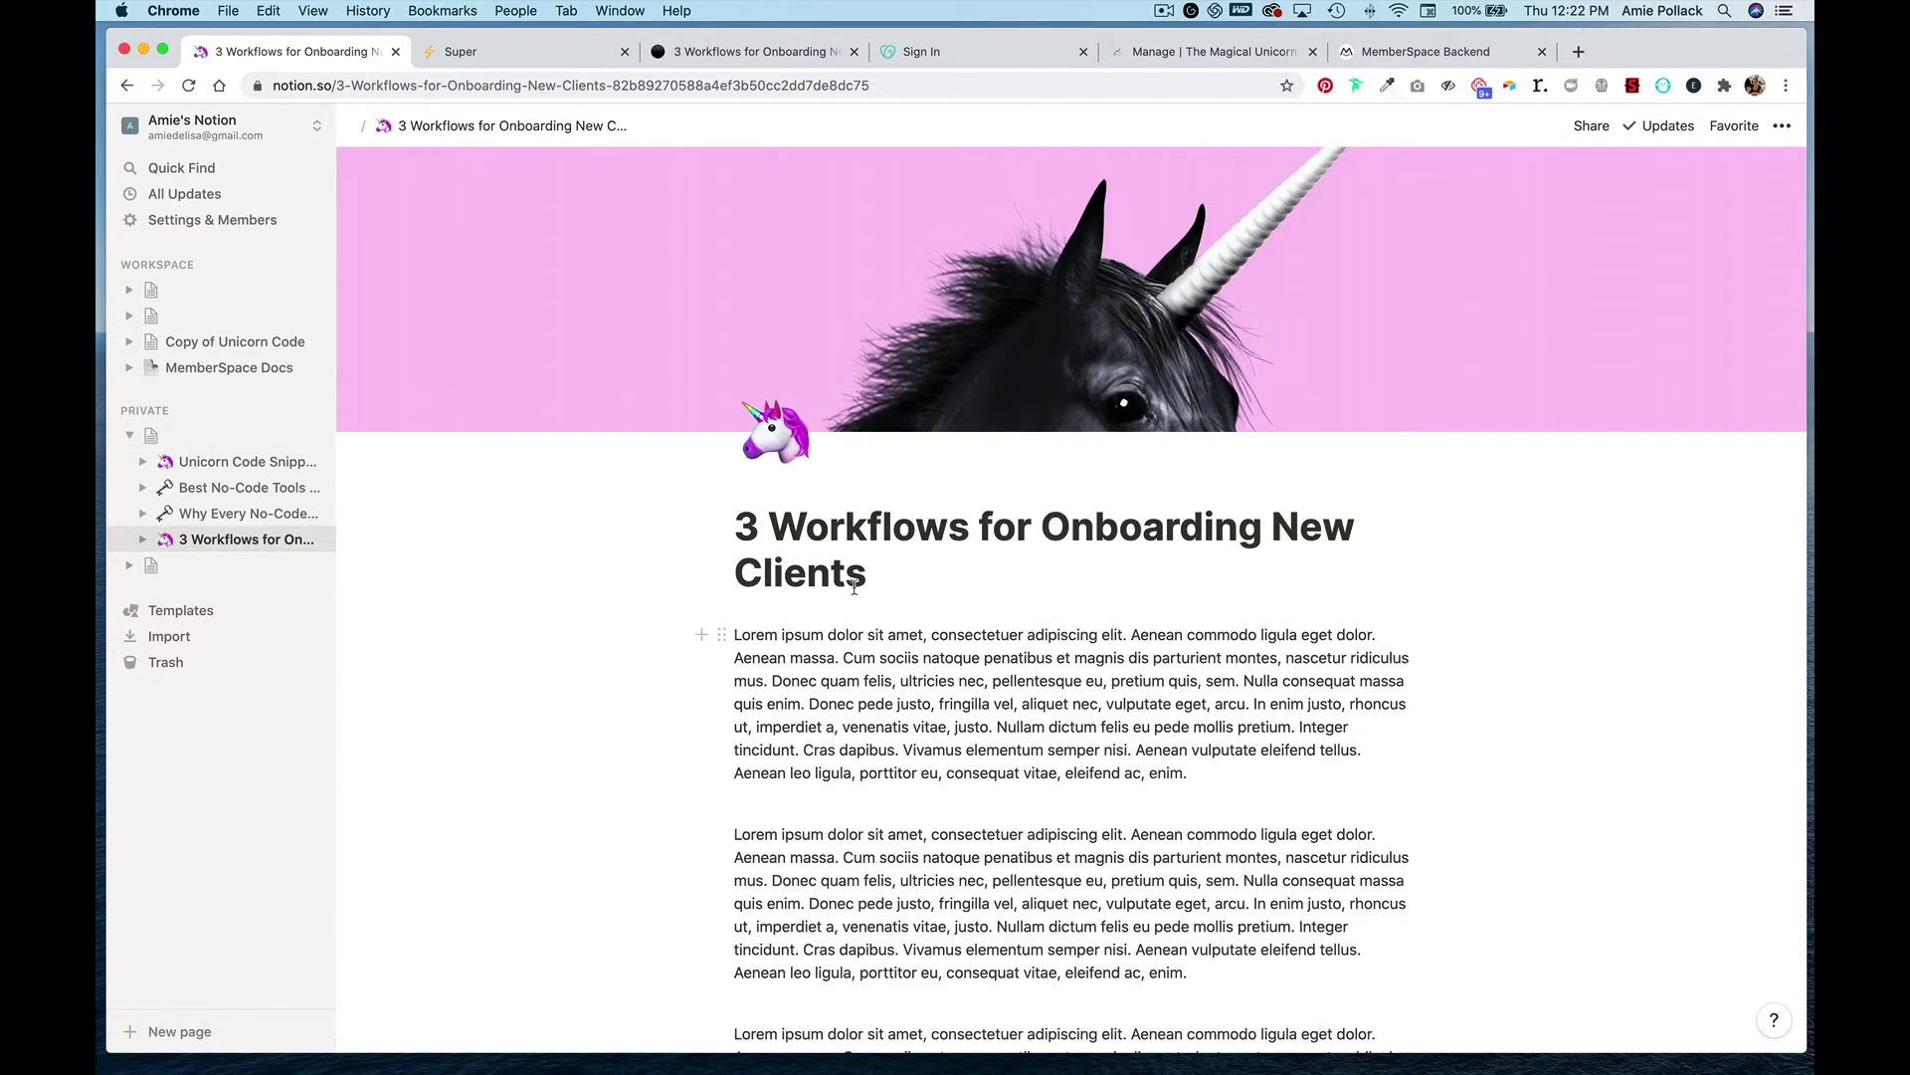
pyautogui.click(1580, 127)
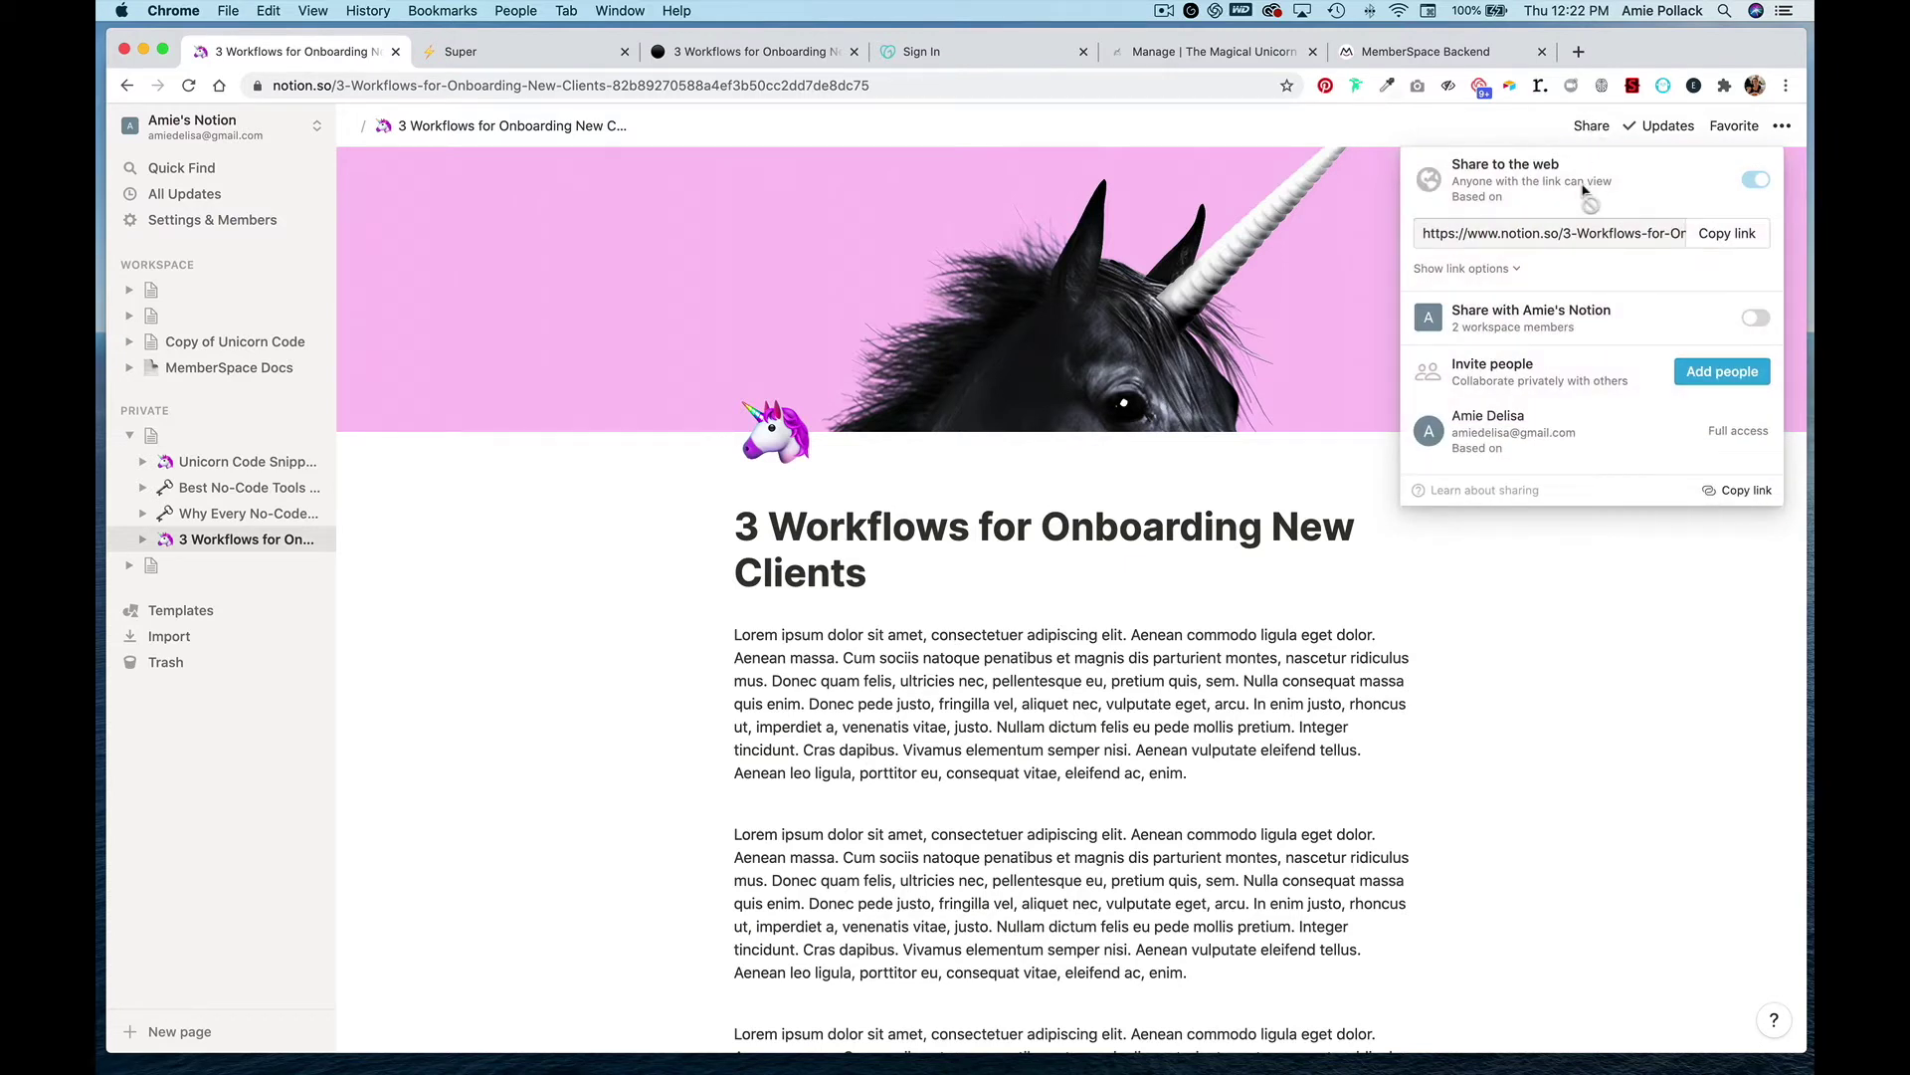
pyautogui.click(1726, 237)
pyautogui.click(524, 58)
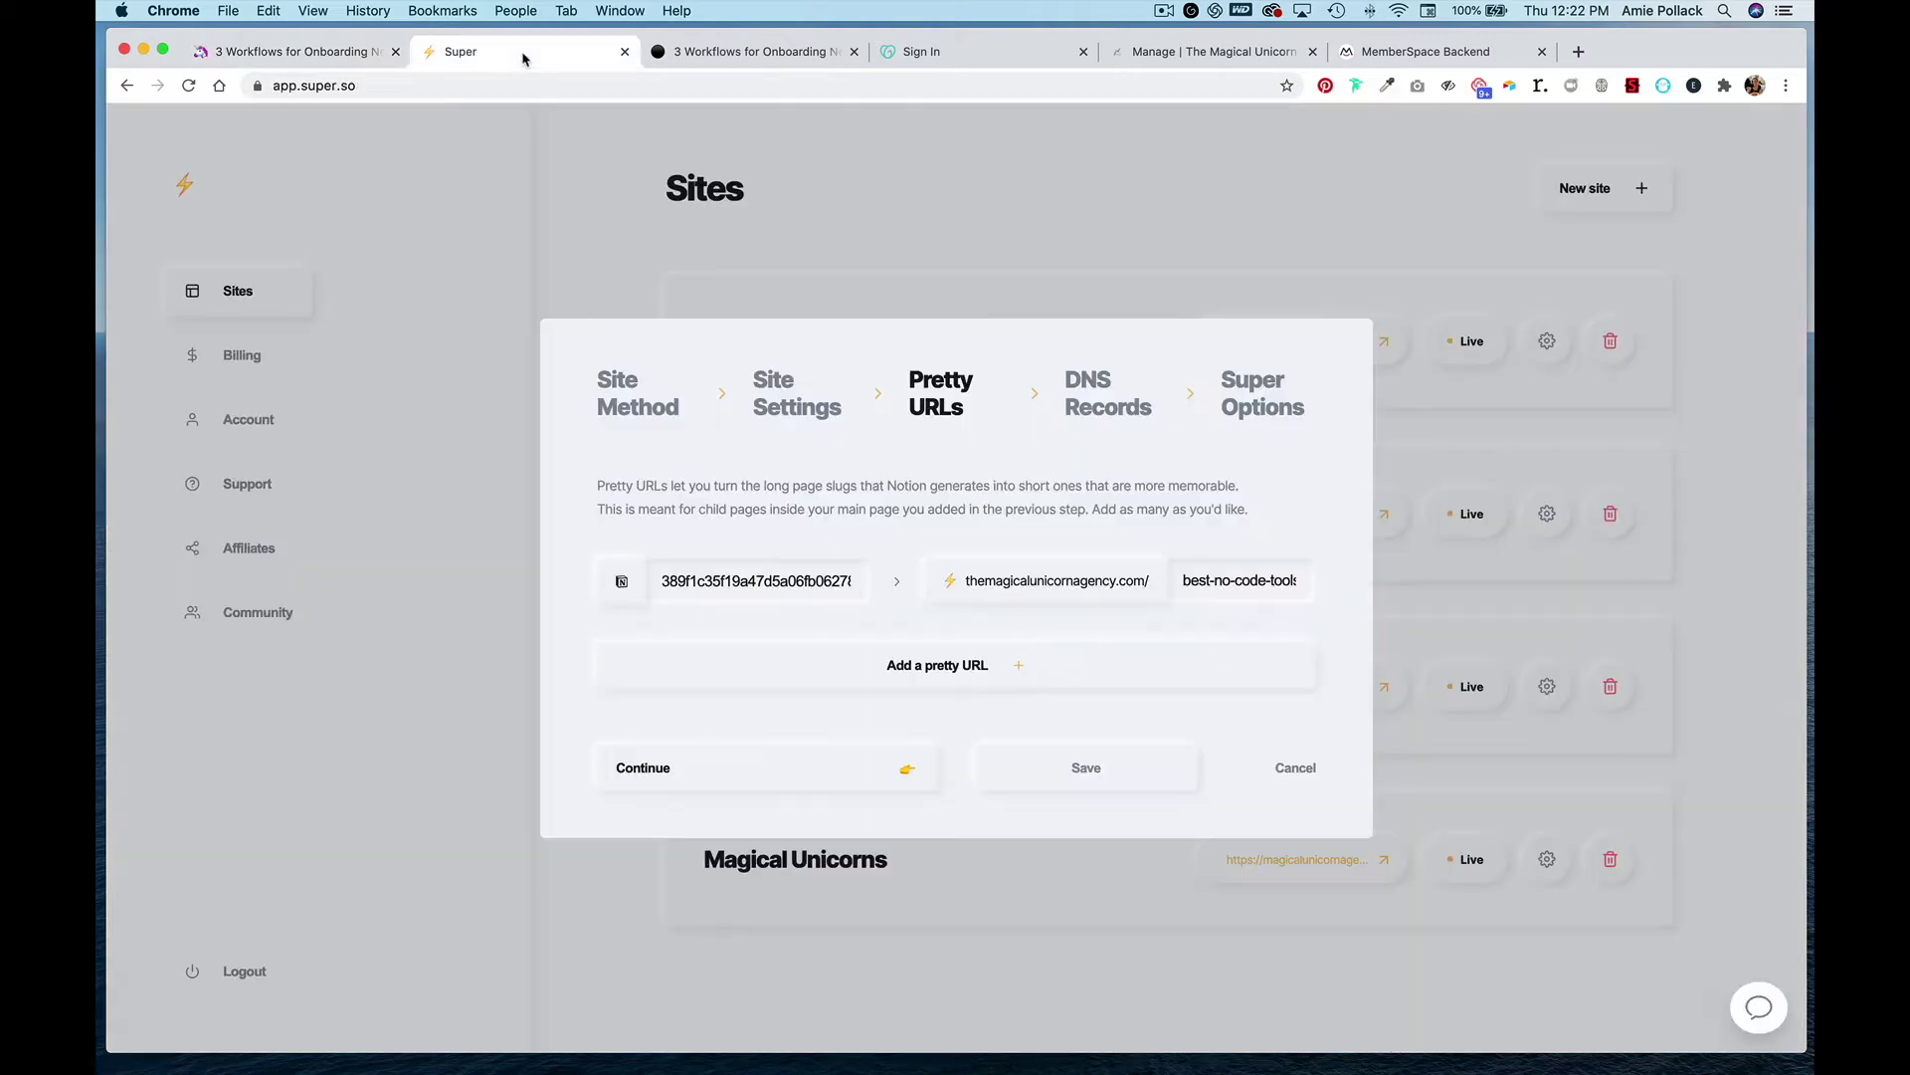
# - Add a pretty URL mapping the pasted Notion link to the slug three-workflows-for-onboarding
pyautogui.click(899, 666)
pyautogui.press('super+v')
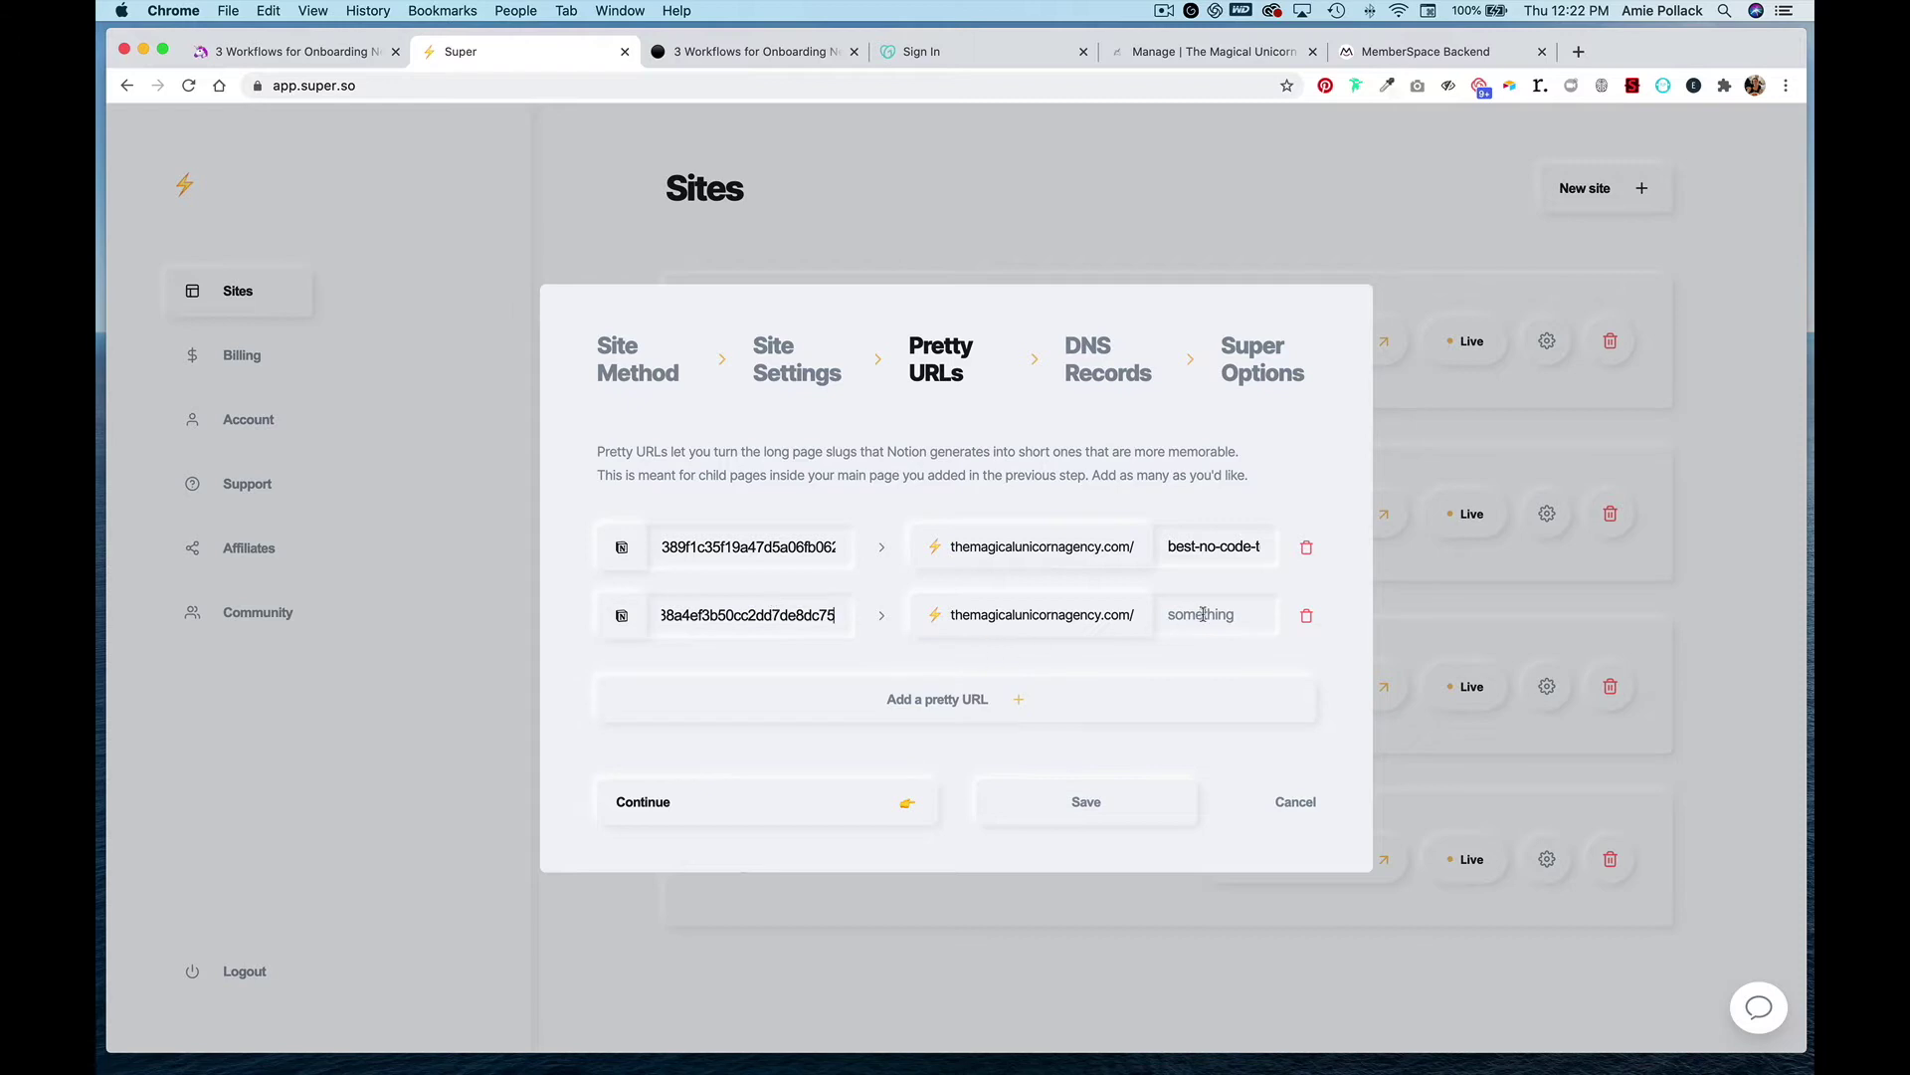
pyautogui.click(1204, 616)
pyautogui.write('th')
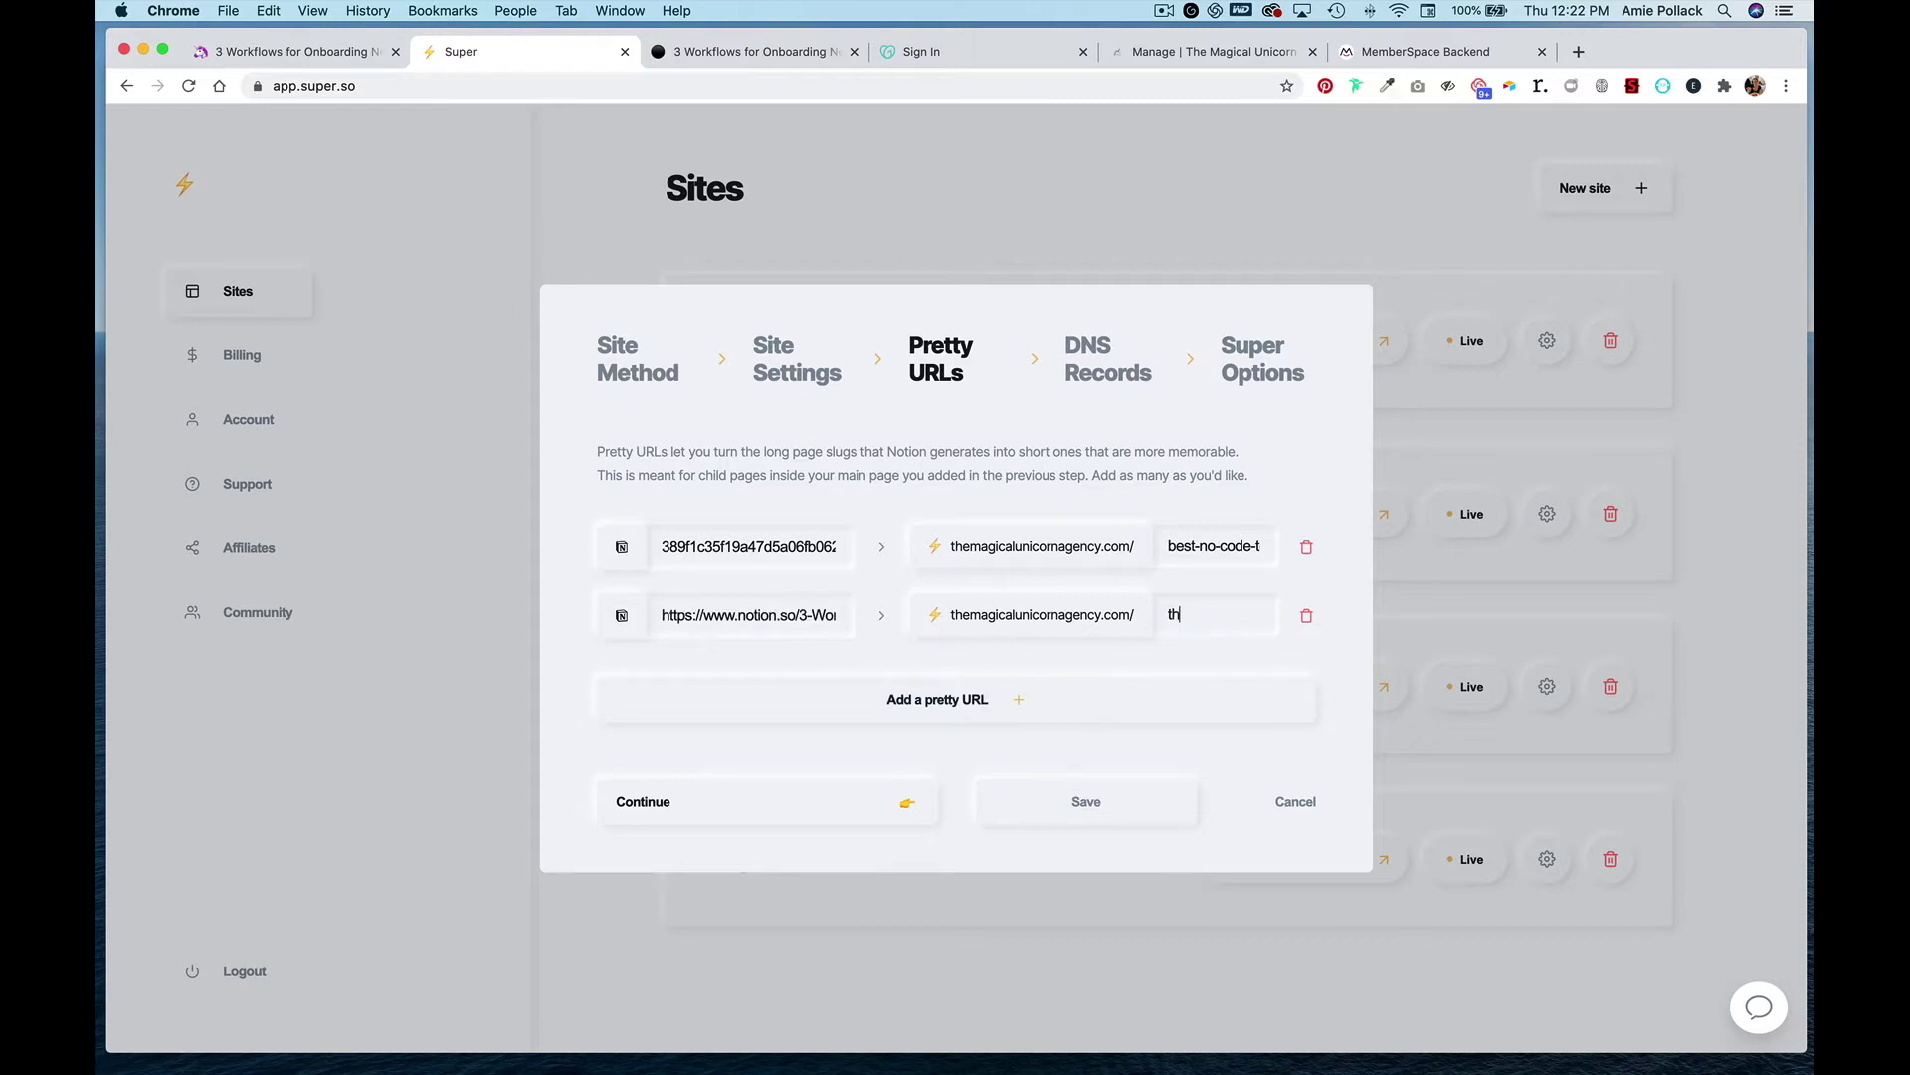
pyautogui.write('ree-workflows-')
pyautogui.write('for-onb')
pyautogui.write('o')
pyautogui.write('arding')
# - Continue through the DNS Records and Super Options steps and save the site settings
pyautogui.click(790, 807)
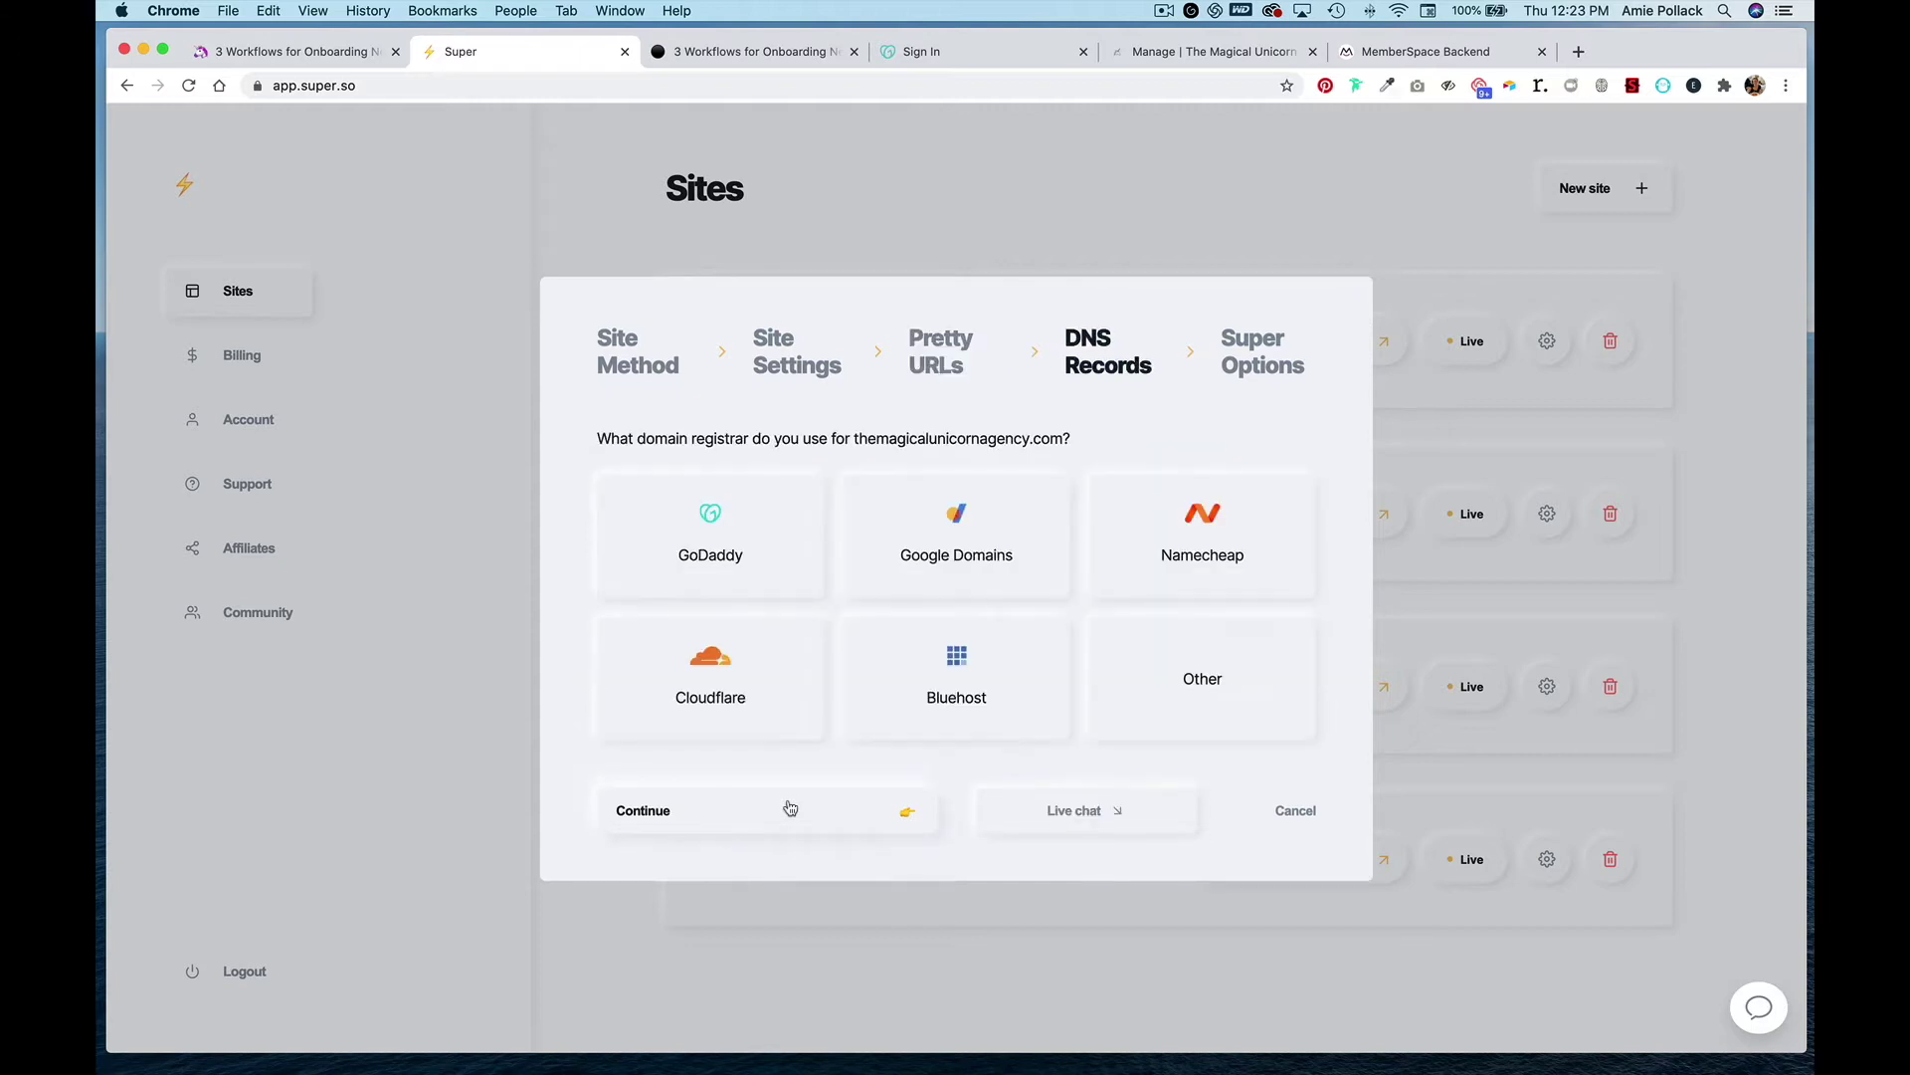
pyautogui.click(790, 807)
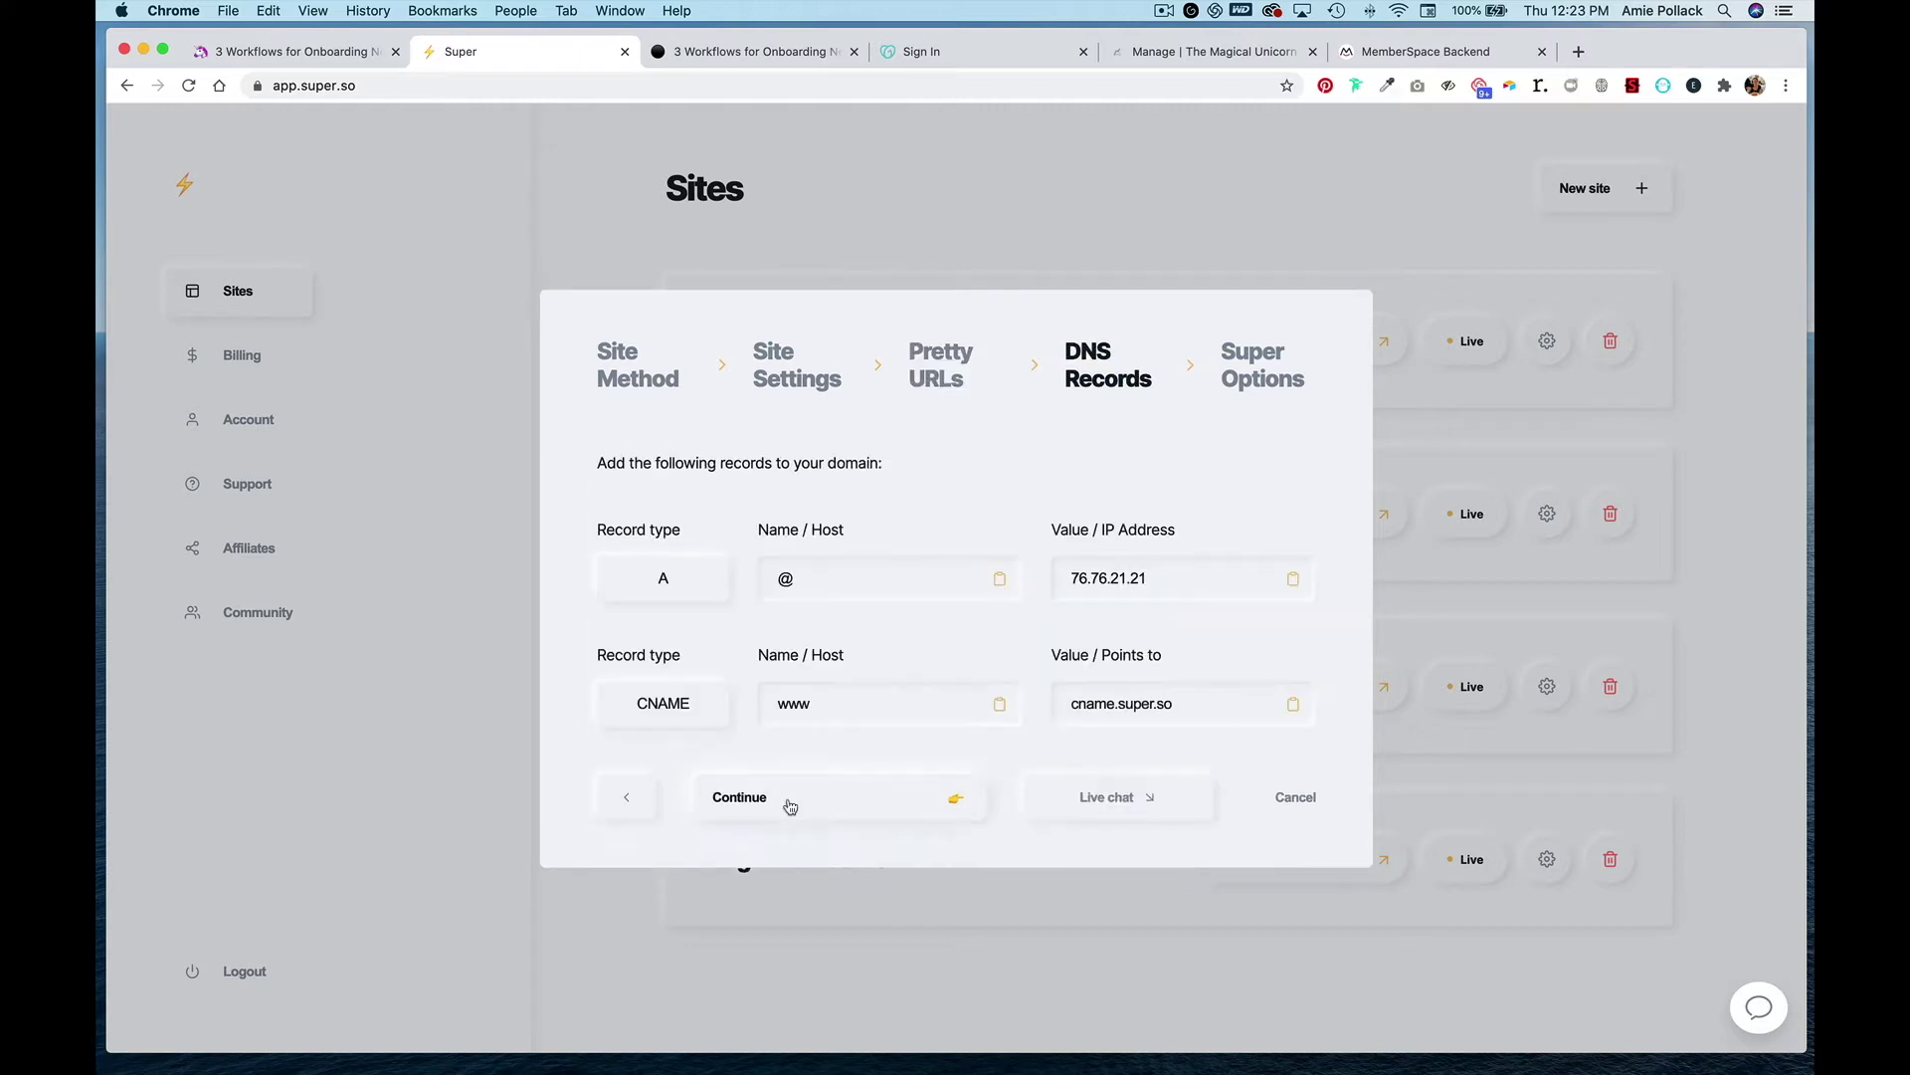
pyautogui.click(790, 807)
pyautogui.click(790, 811)
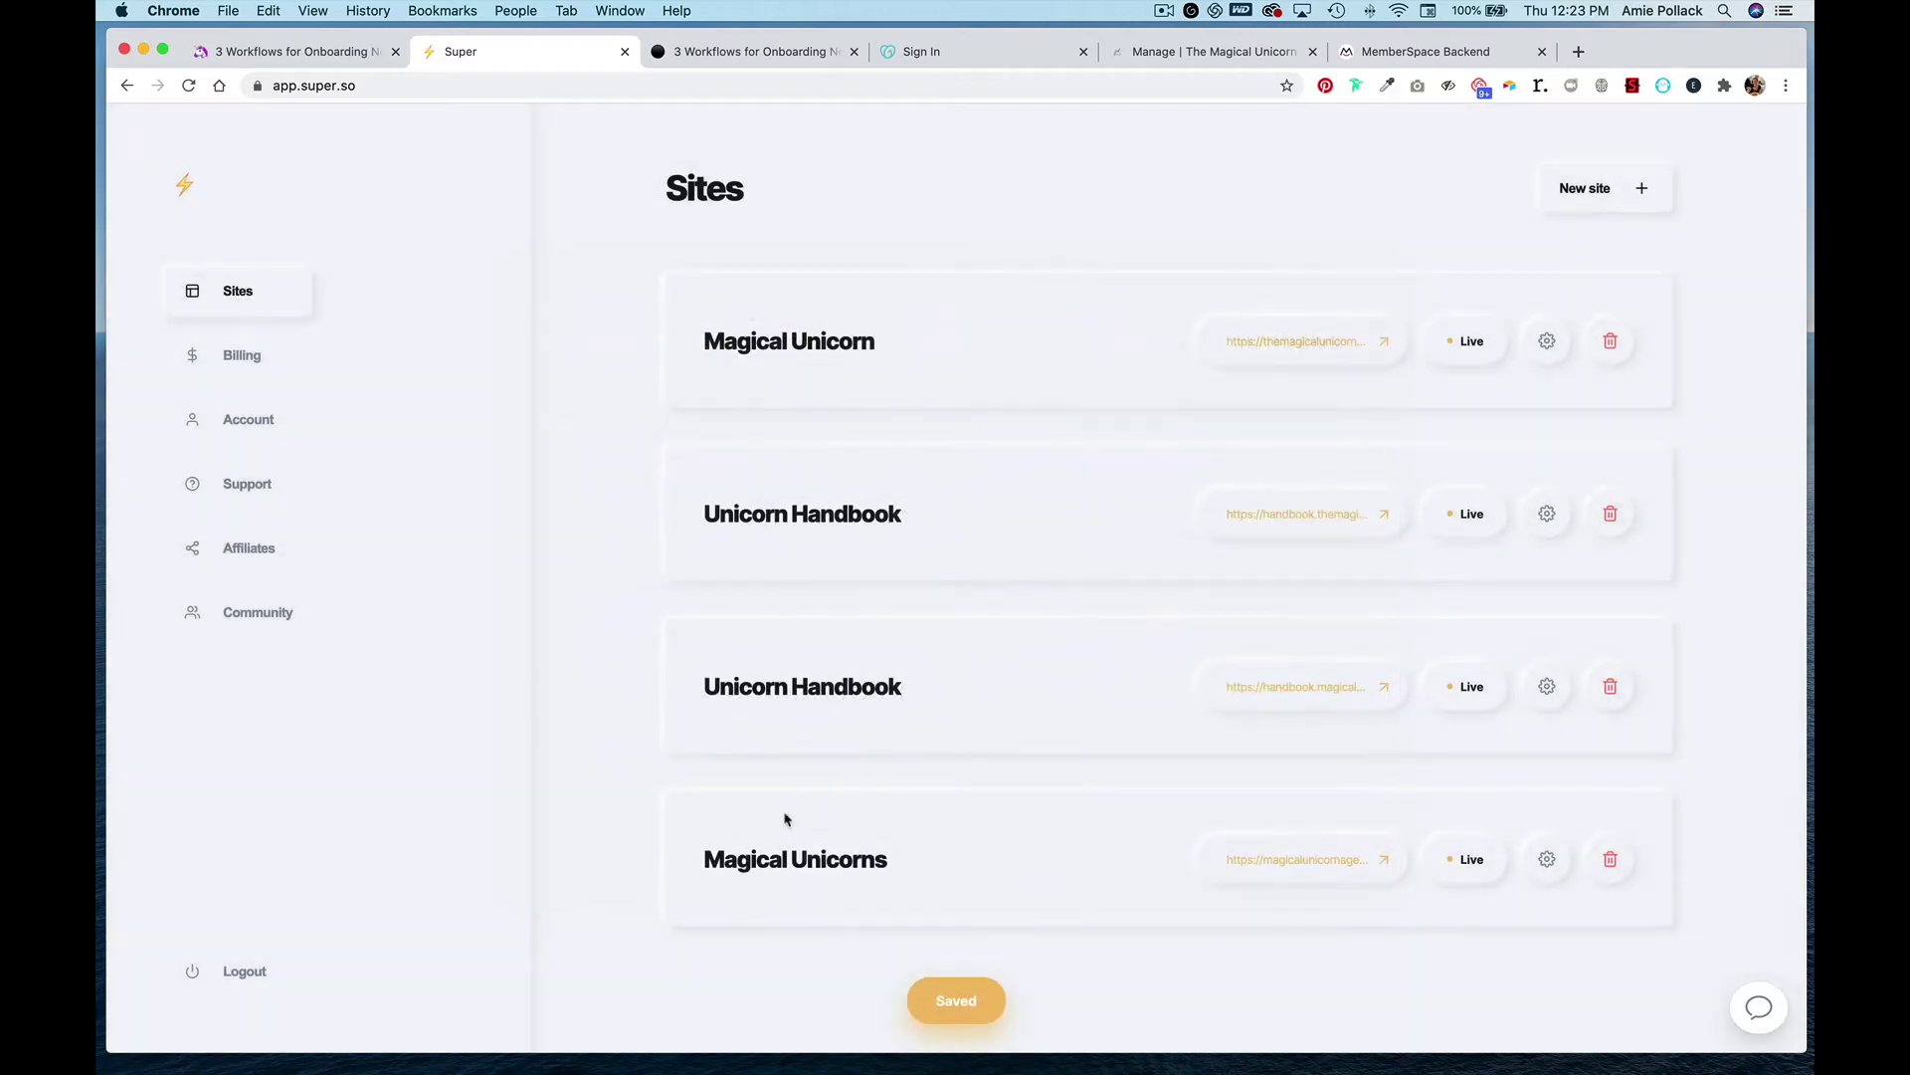
# - Open the onboarding article from the homepage and select its /three-workflows-for-onboarding path in the address bar
pyautogui.click(732, 56)
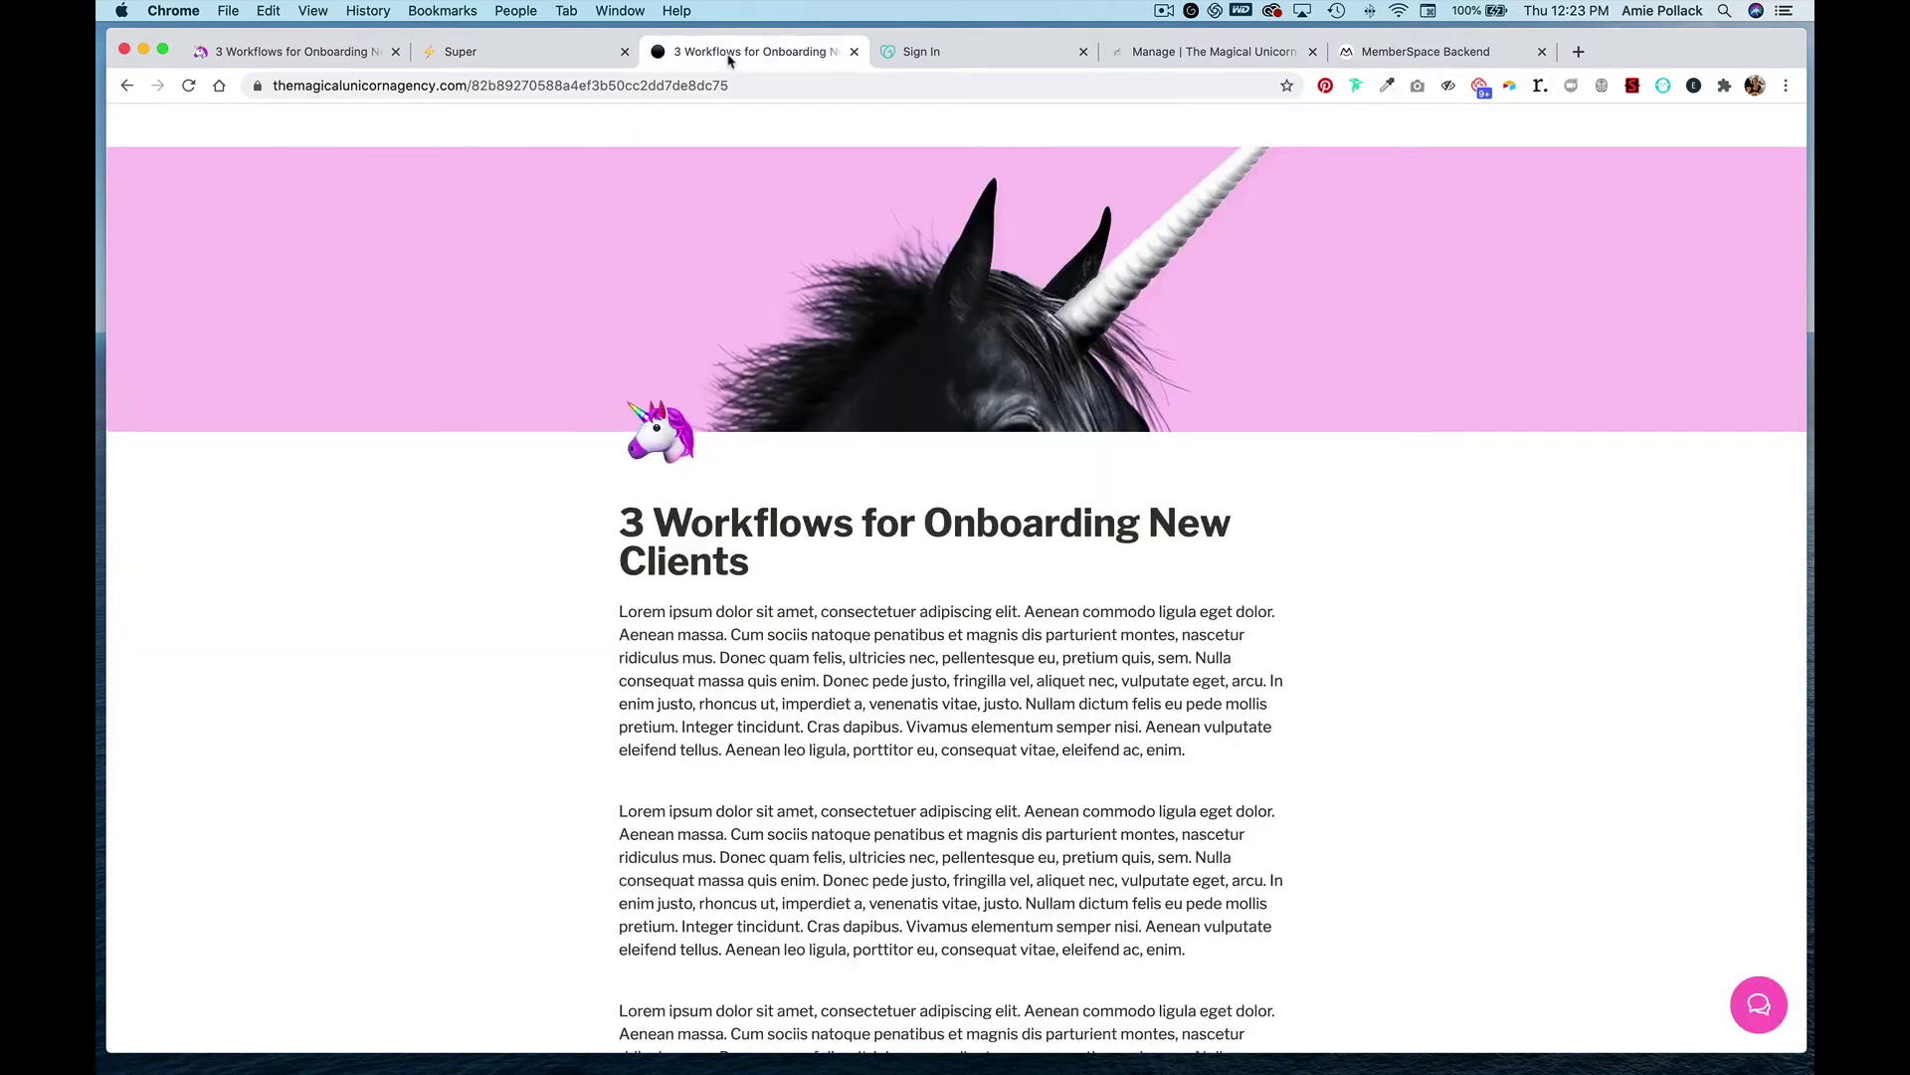
pyautogui.click(127, 86)
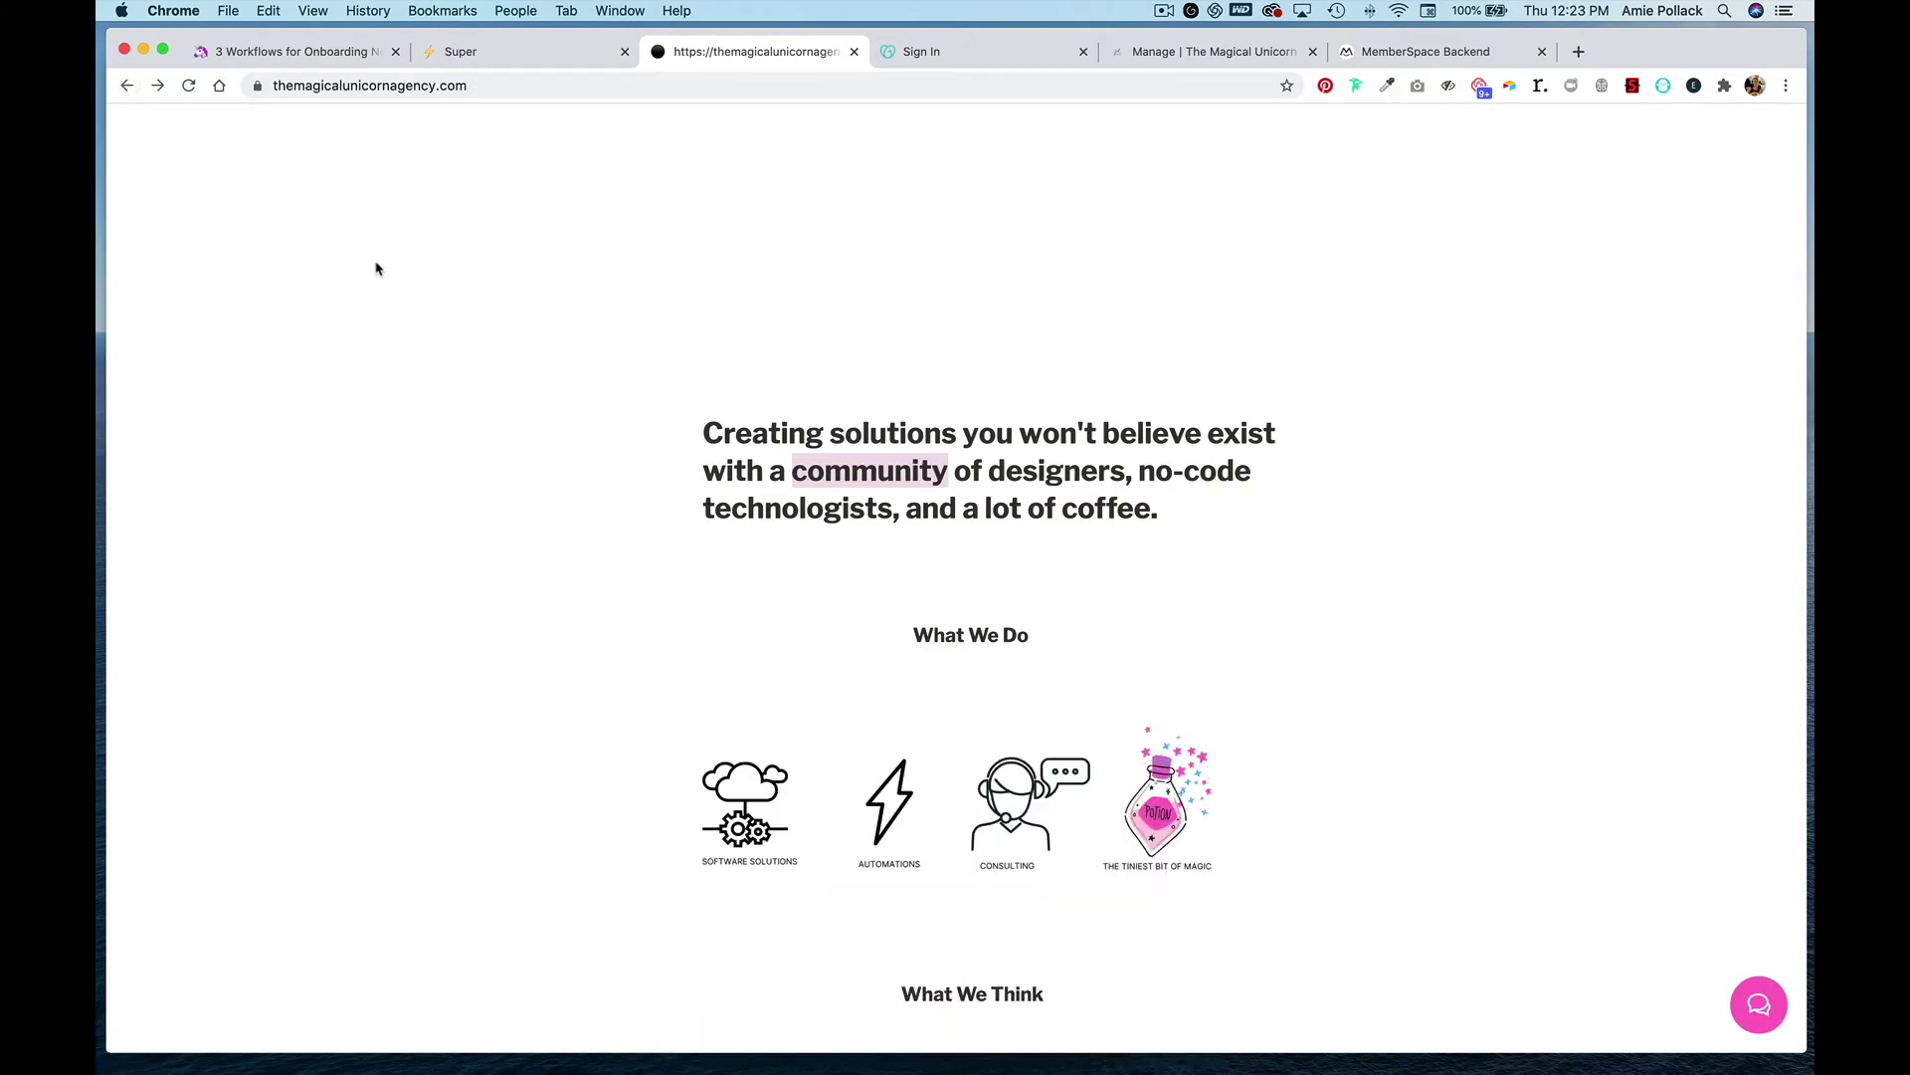
pyautogui.scroll(-5, 580, 601)
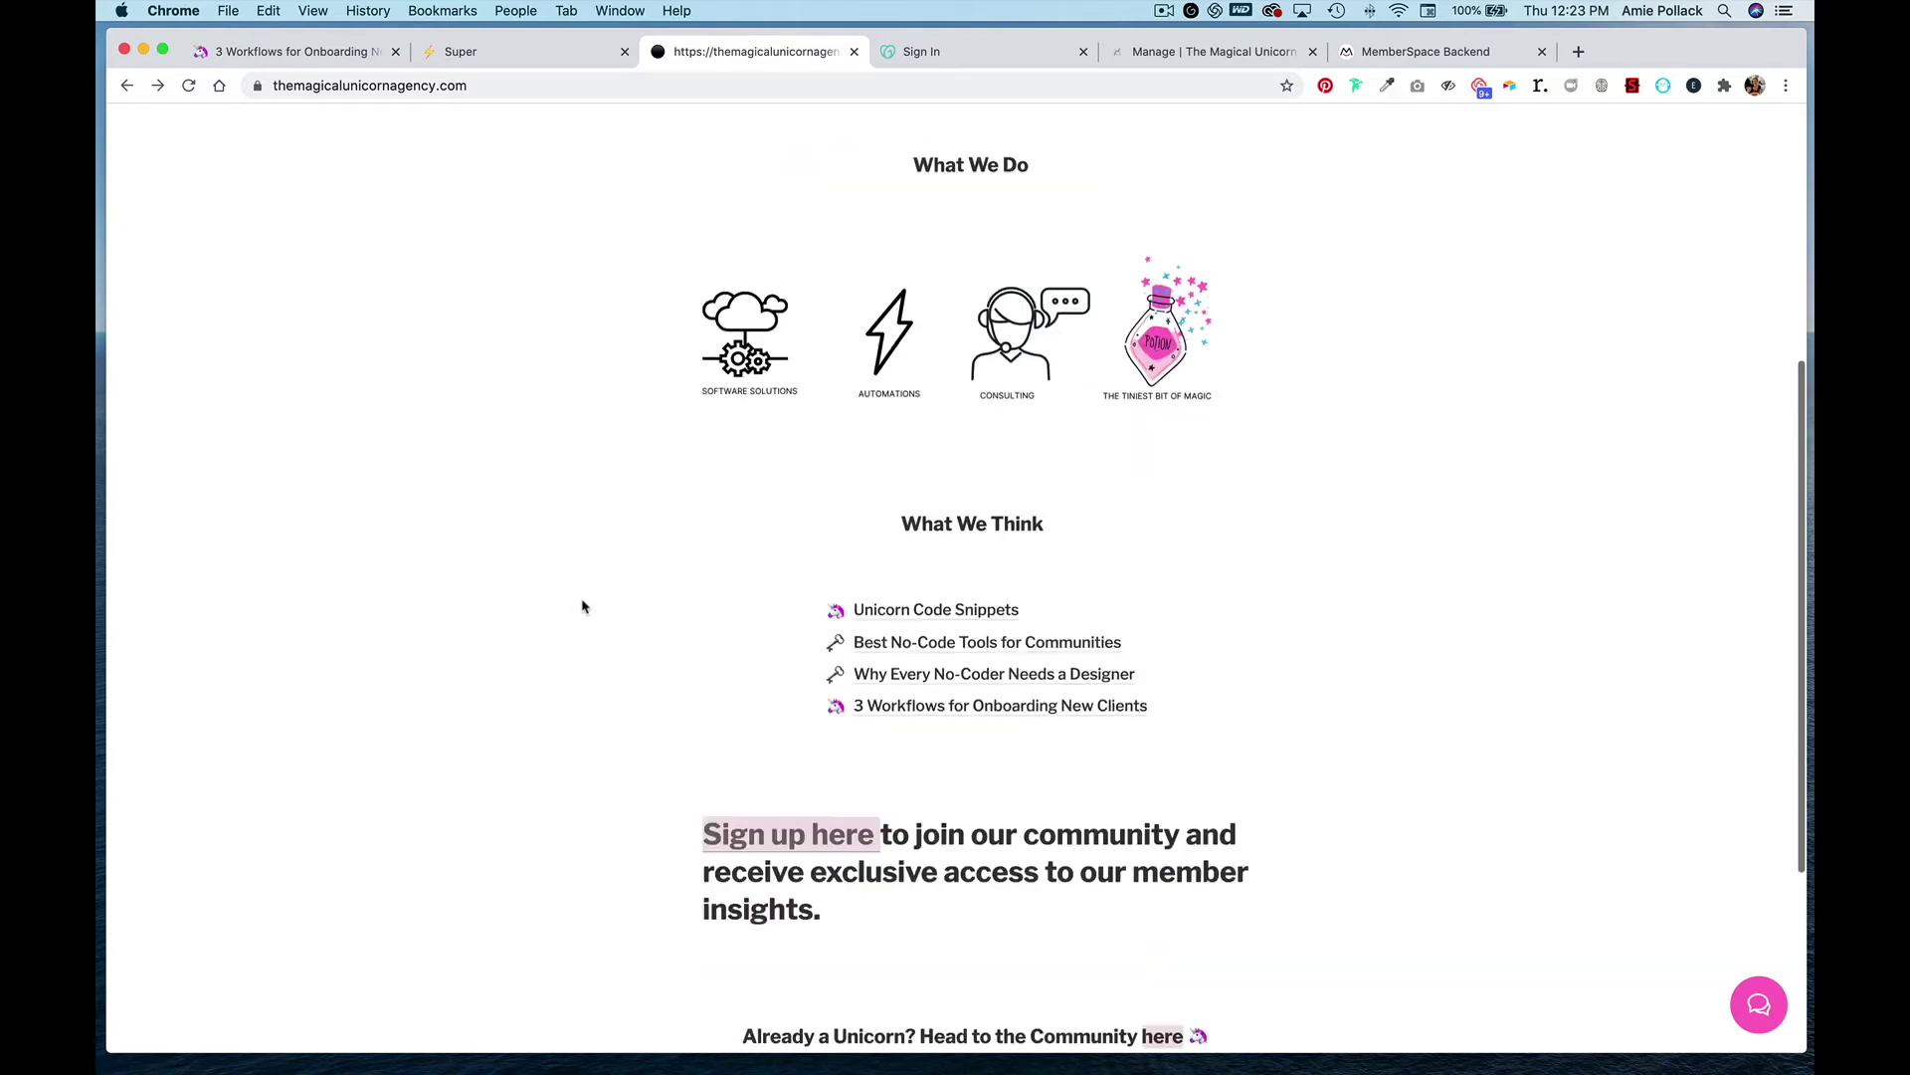
pyautogui.click(999, 662)
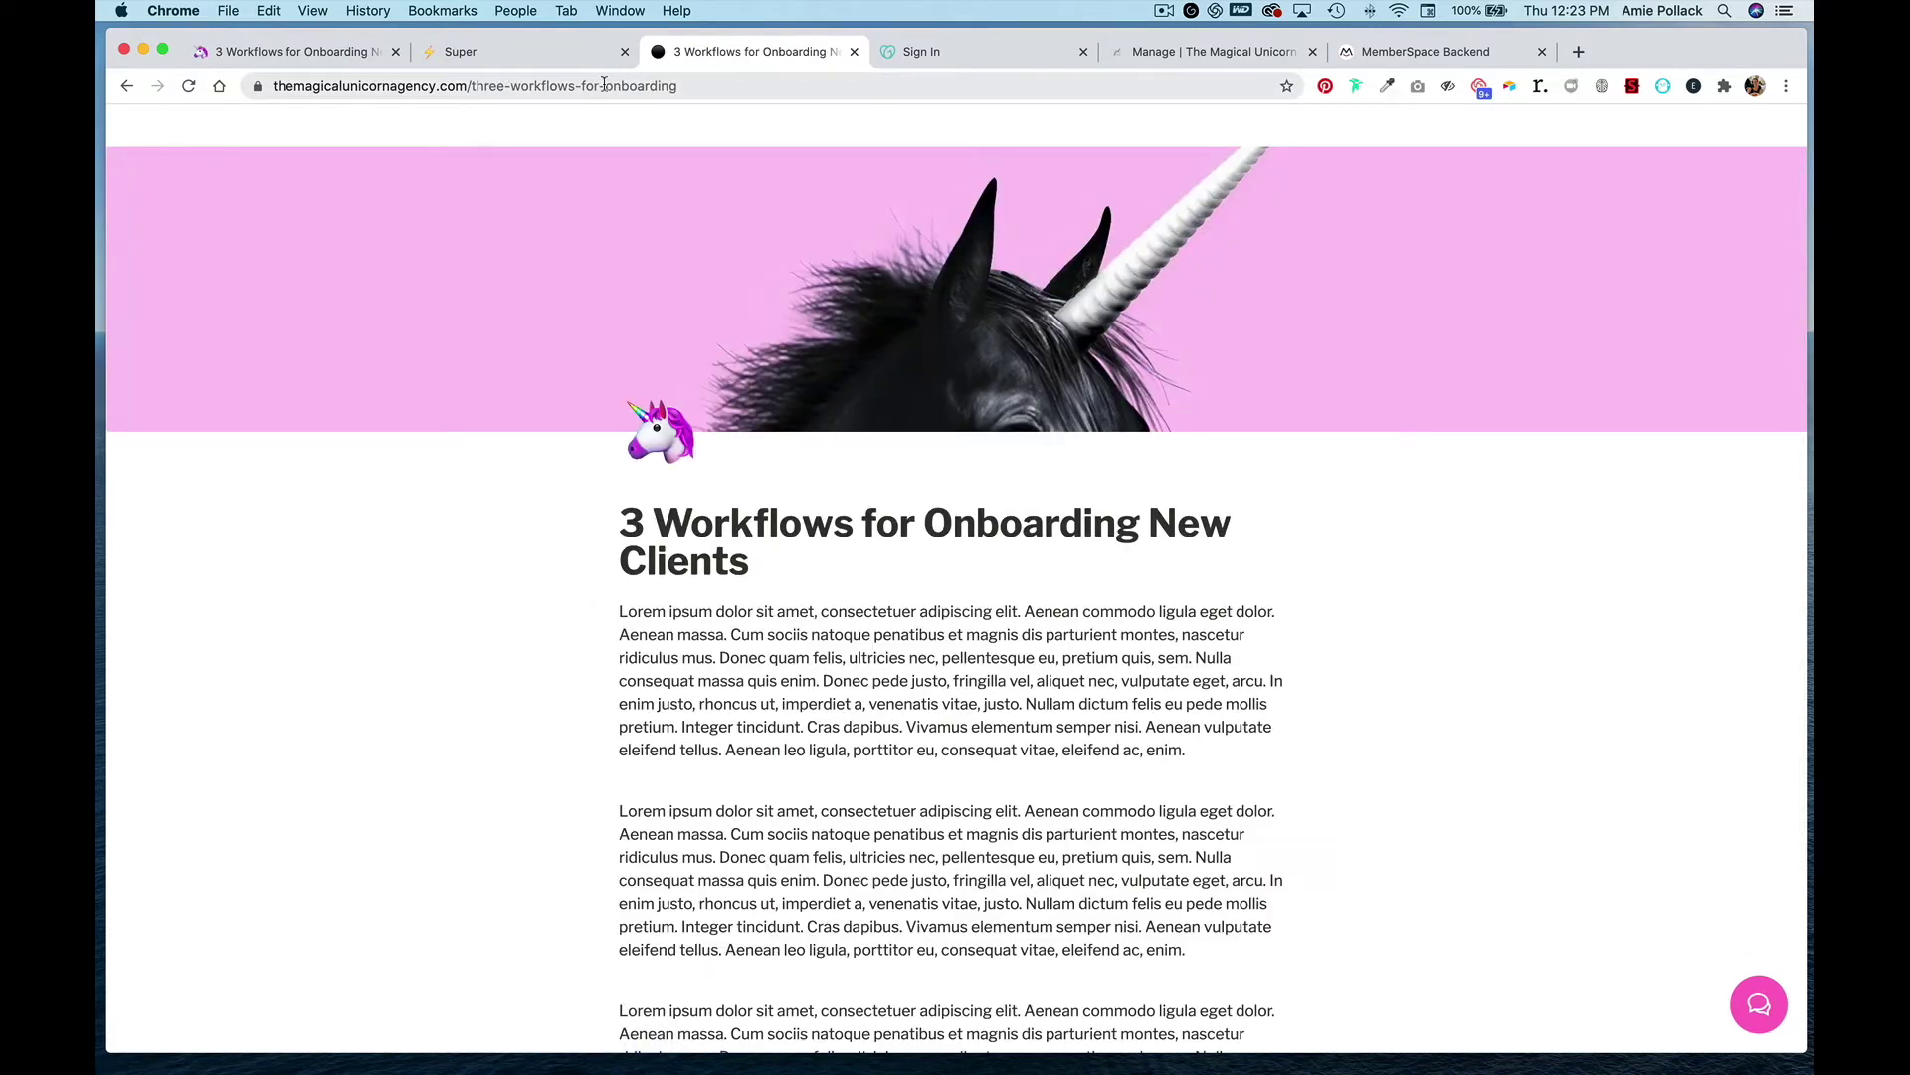
pyautogui.moveTo(682, 88); pyautogui.dragTo(466, 86)
pyautogui.press('super+c')
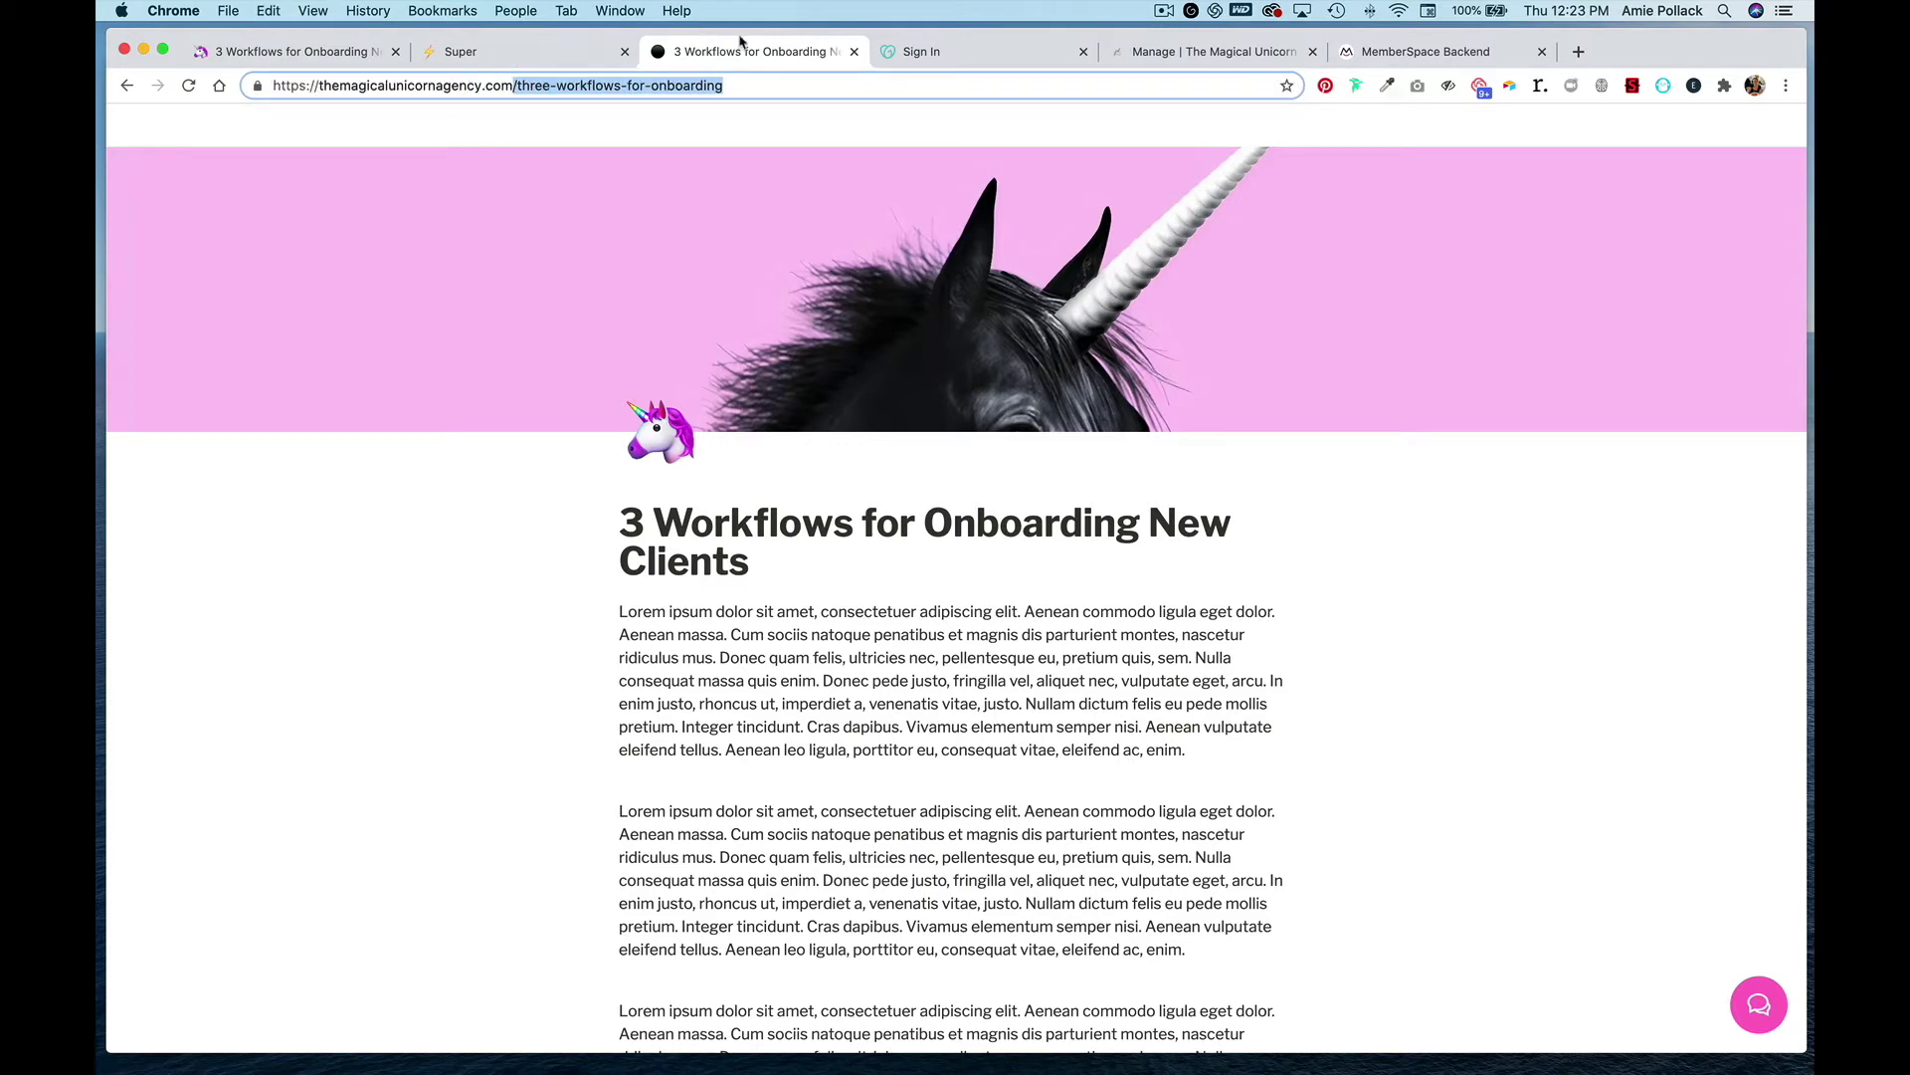
# - Add /three-workflows-for-onboarding as a protected member page available immediately
pyautogui.click(1463, 55)
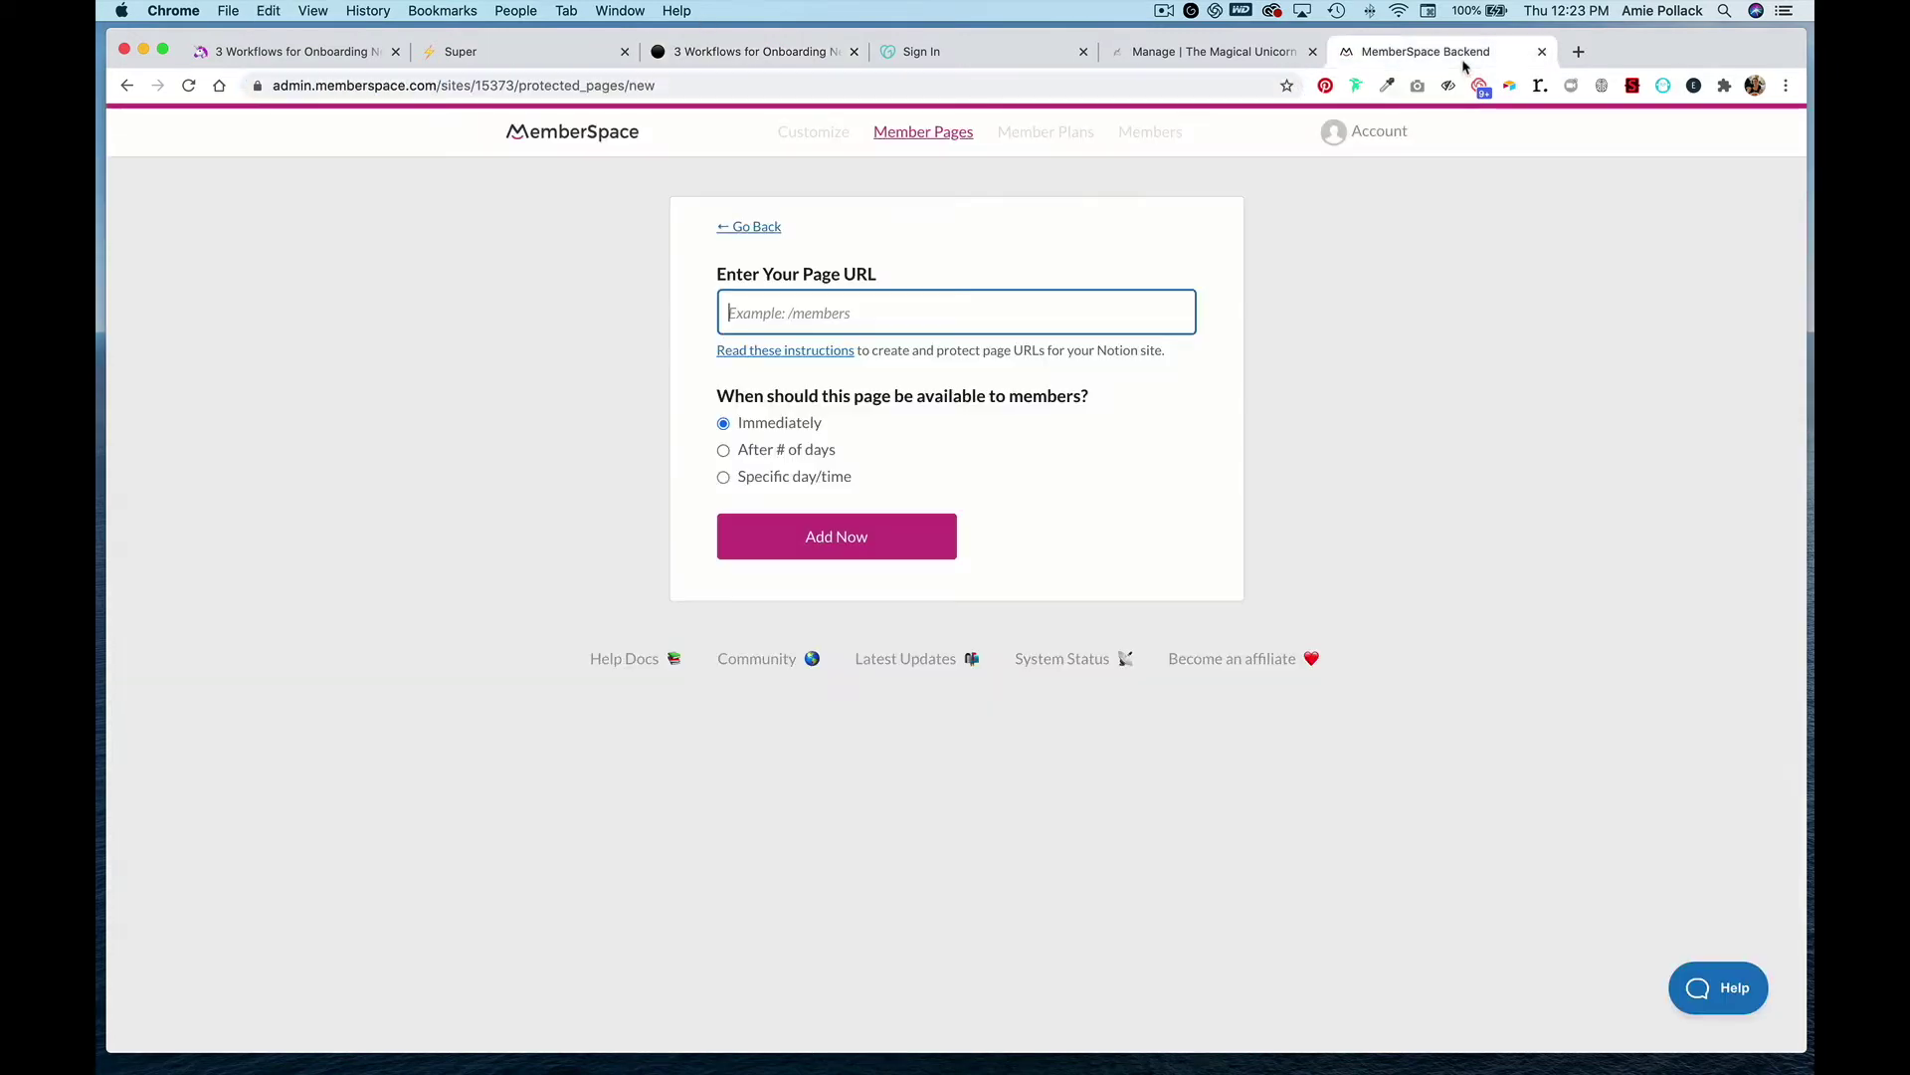
pyautogui.press('super+v')
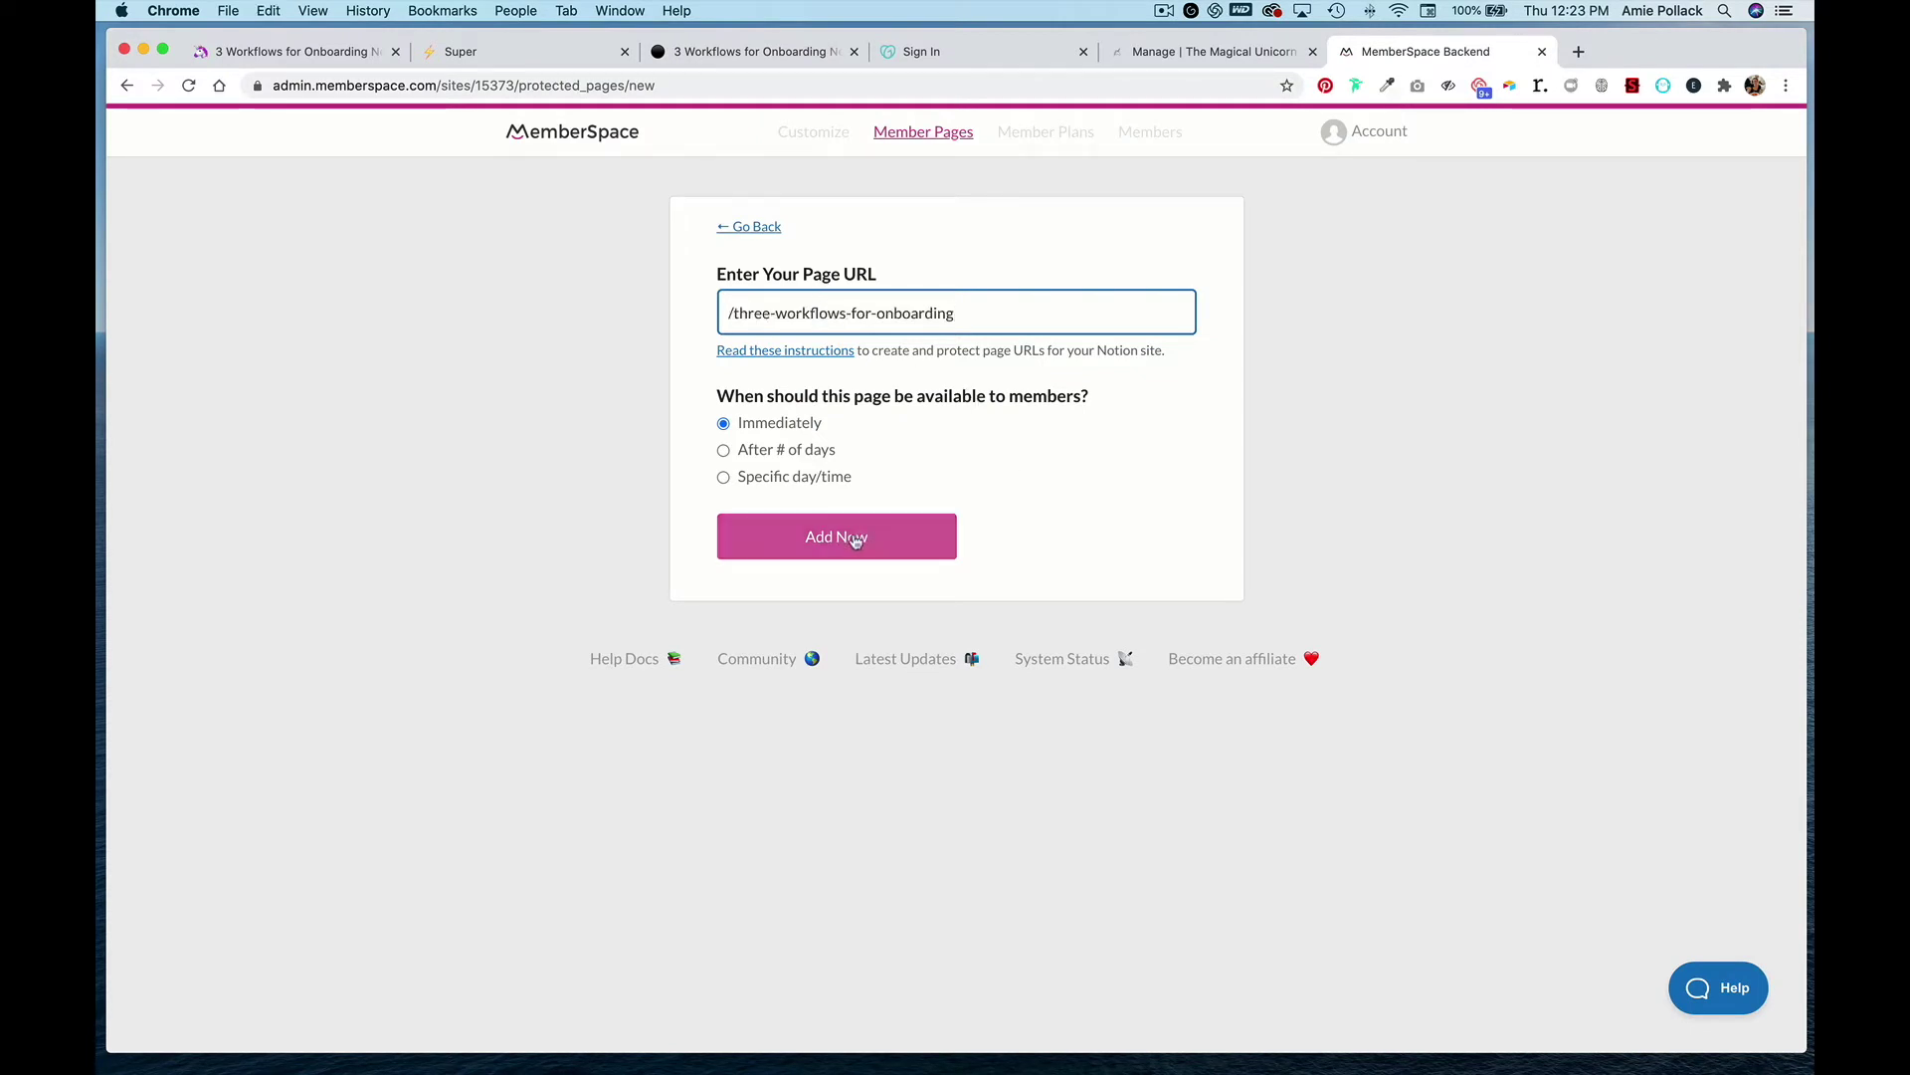
pyautogui.click(855, 541)
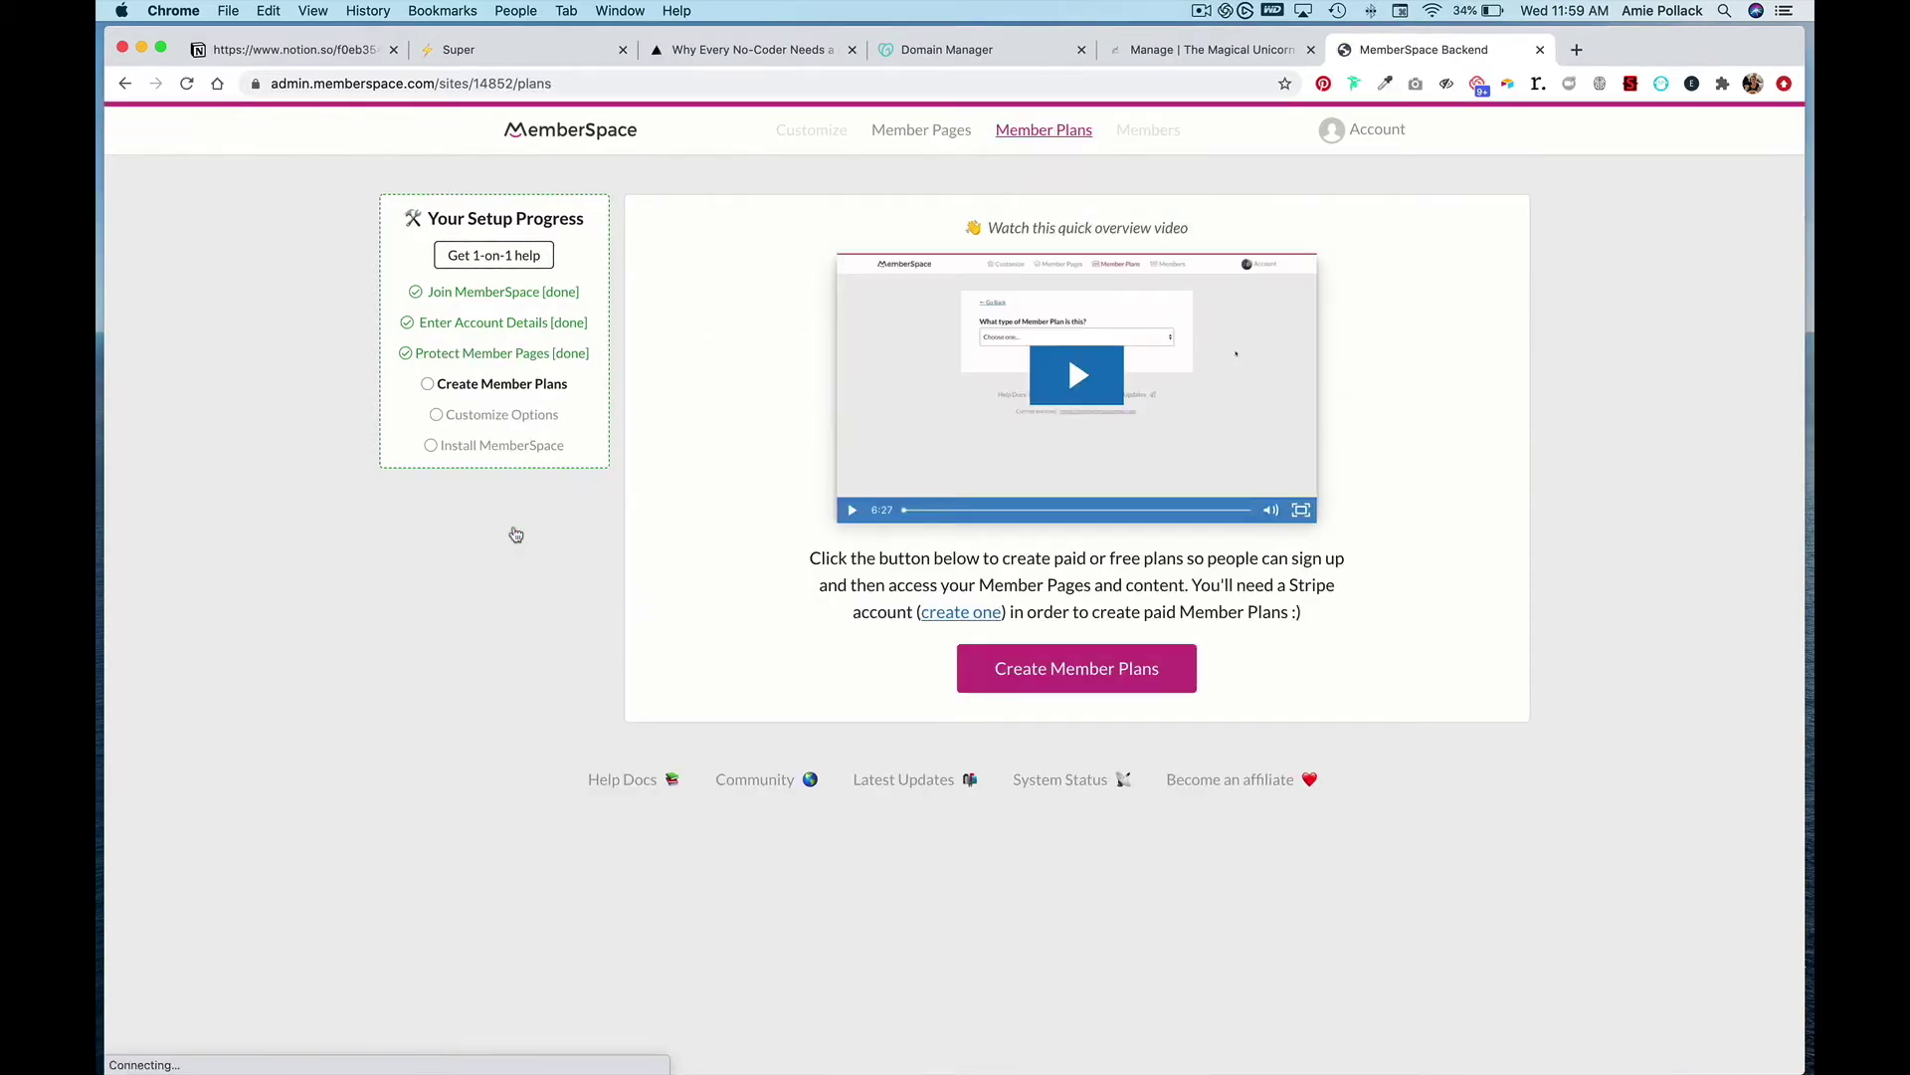
# - Start a new Free (no payment) member plan named Unicorn Community
pyautogui.click(1134, 669)
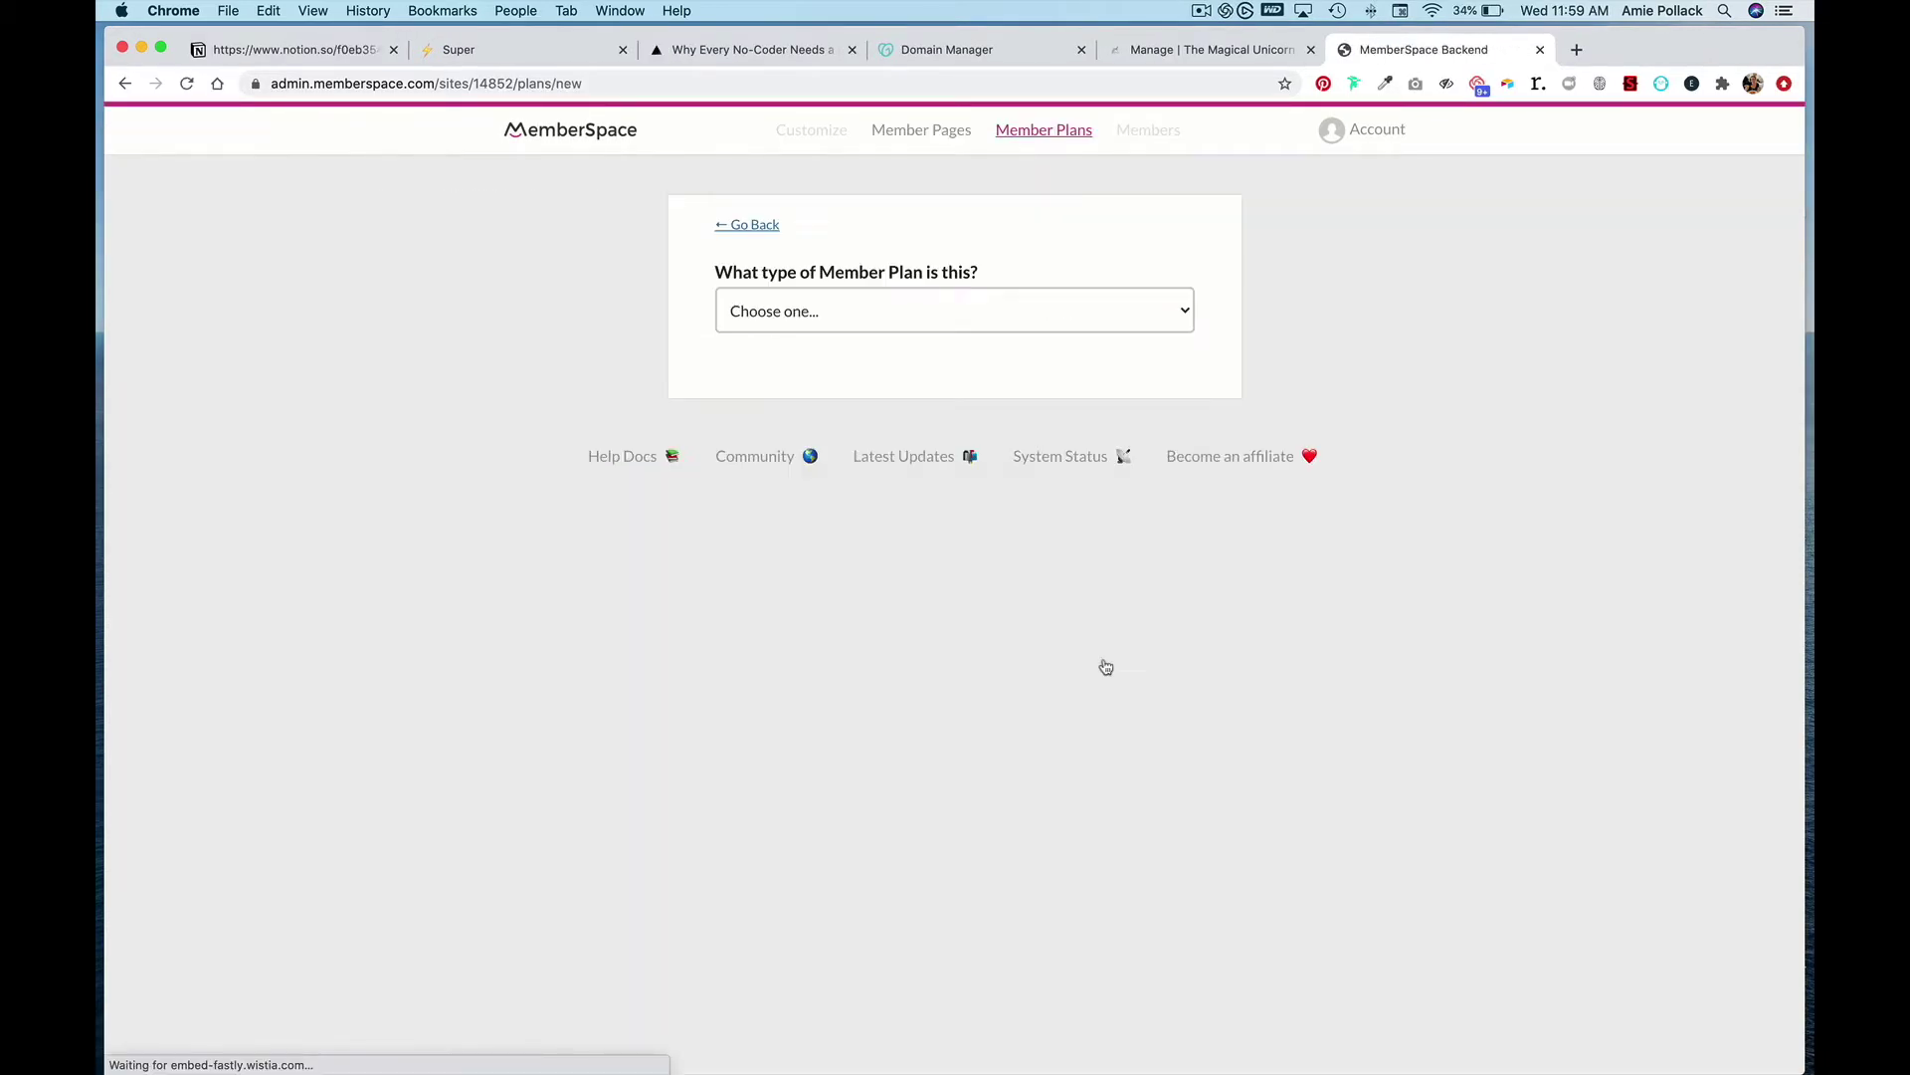
pyautogui.click(908, 313)
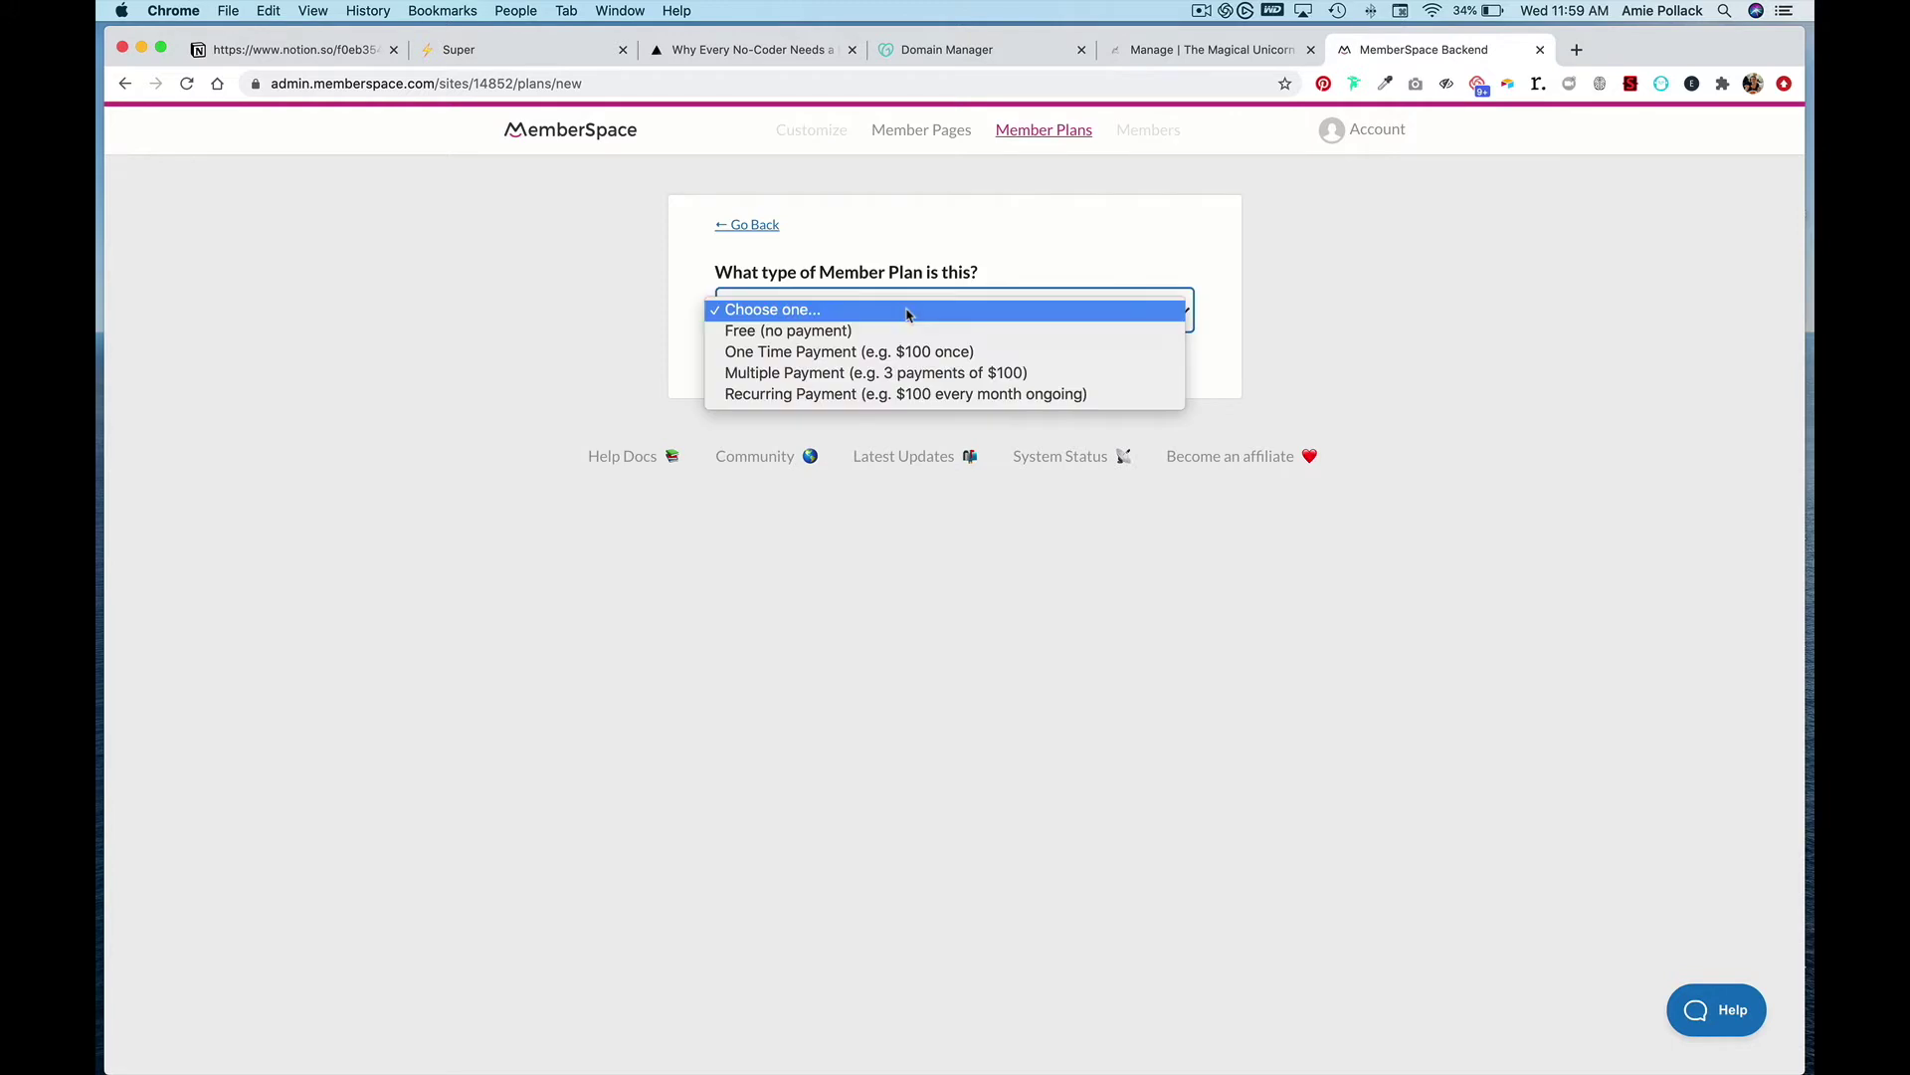
pyautogui.click(895, 330)
pyautogui.click(992, 310)
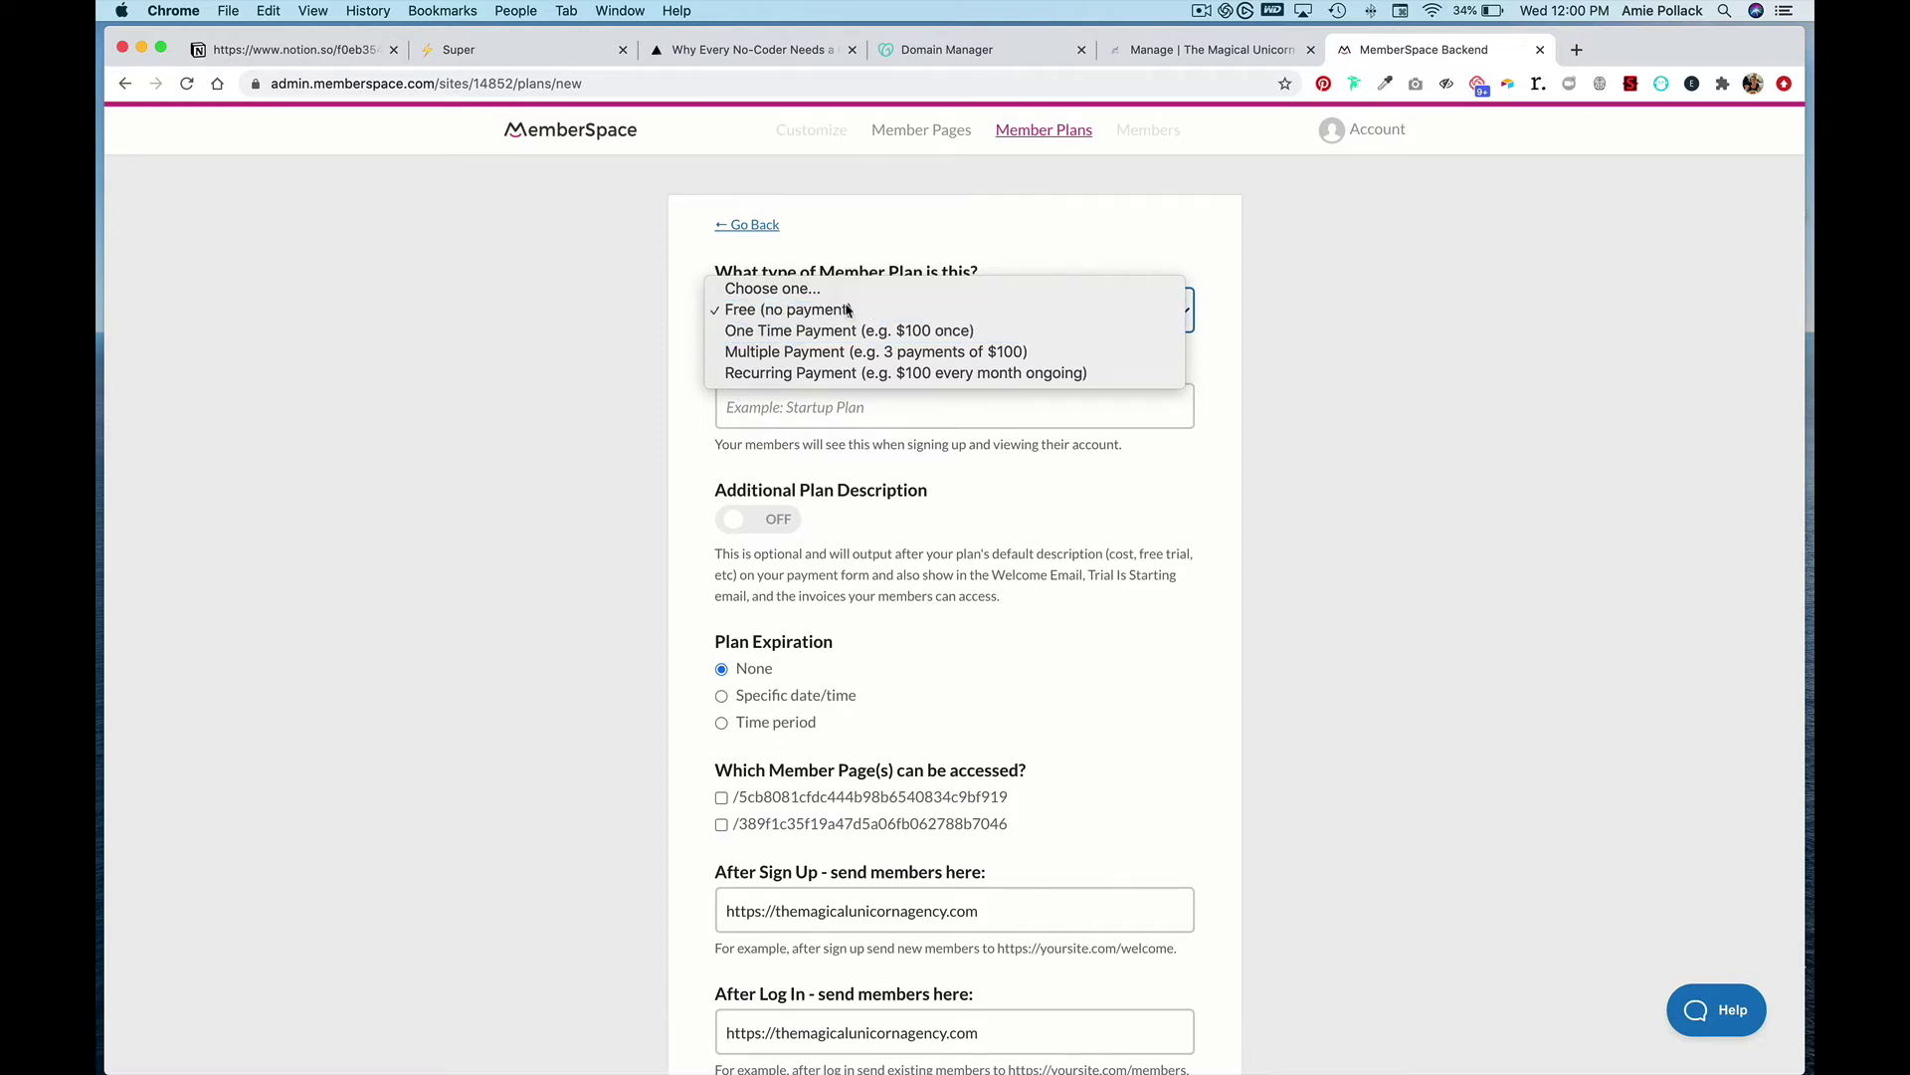
pyautogui.click(851, 310)
pyautogui.click(914, 420)
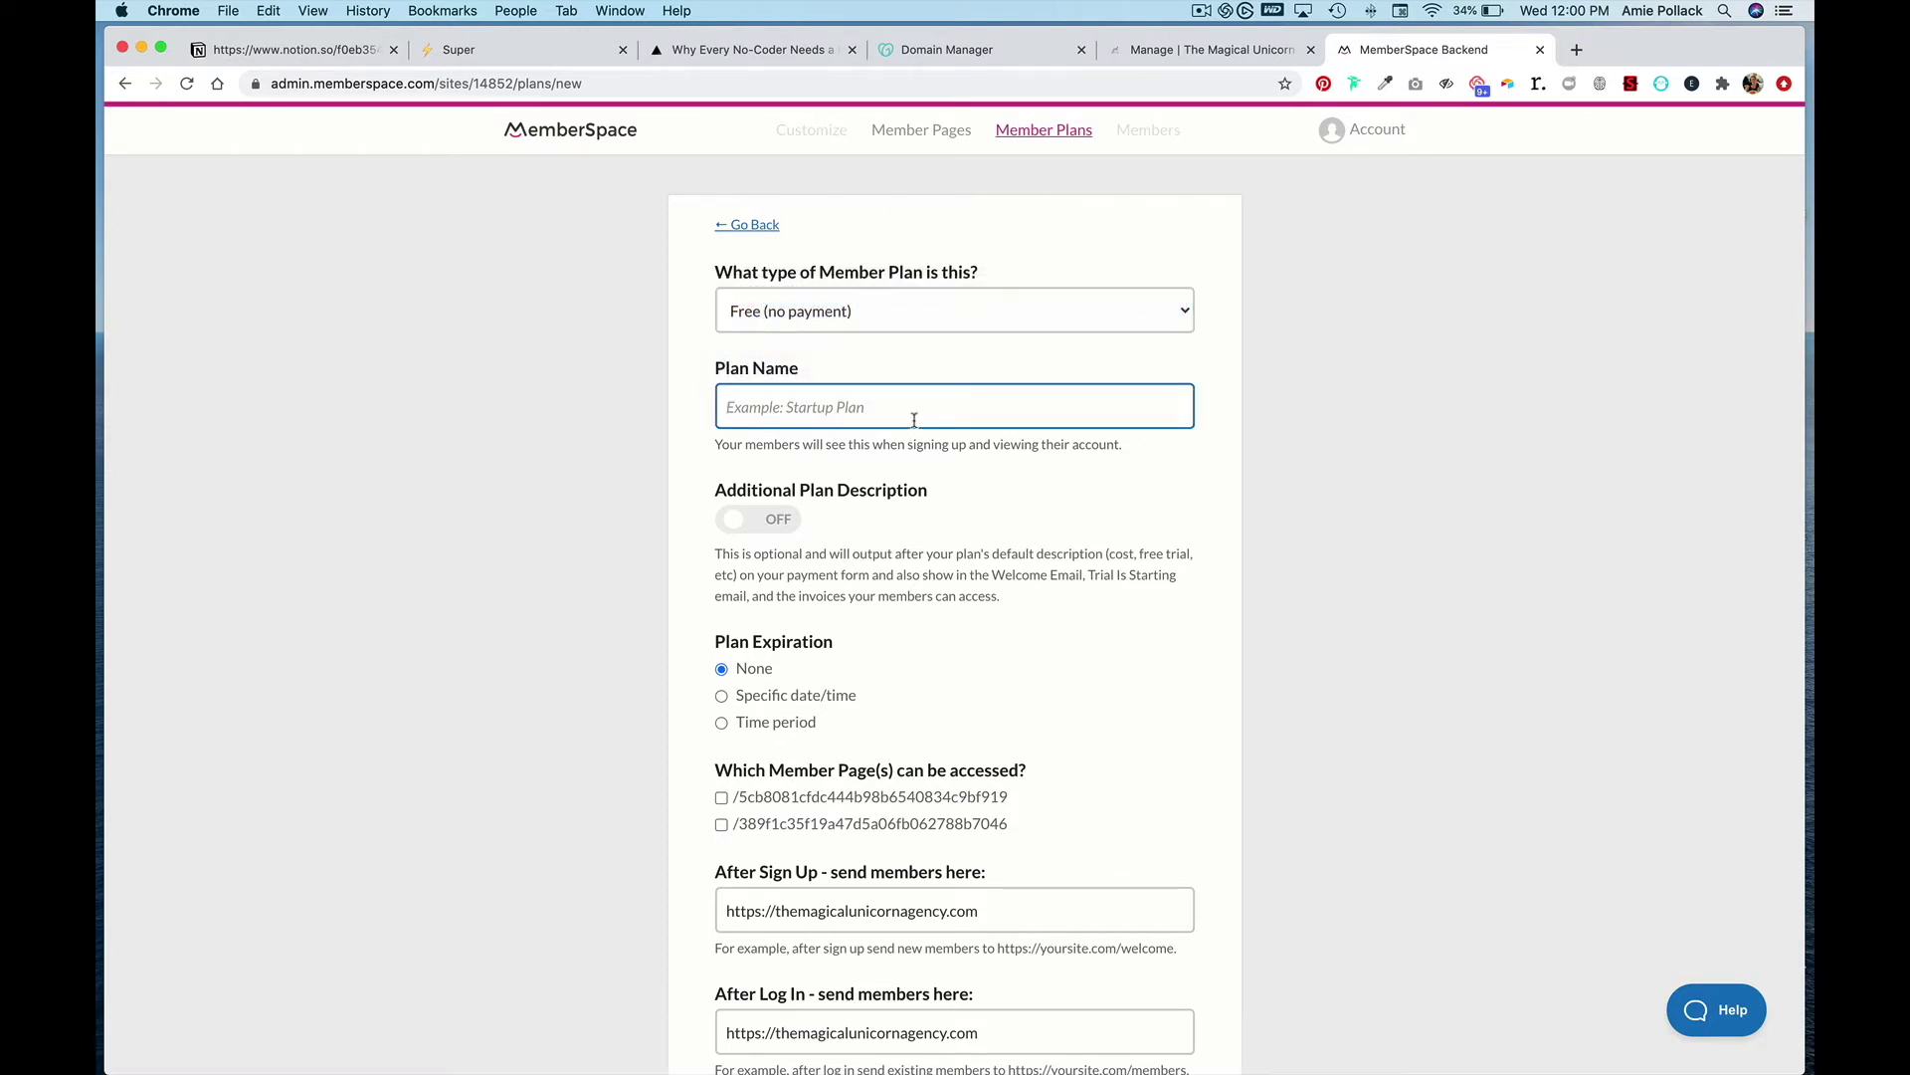
pyautogui.write('Unicorn Community')
# - Give the plan access to both member pages and create it
pyautogui.scroll(-5, 821, 659)
pyautogui.scroll(-1, 821, 658)
pyautogui.click(722, 512)
pyautogui.click(722, 539)
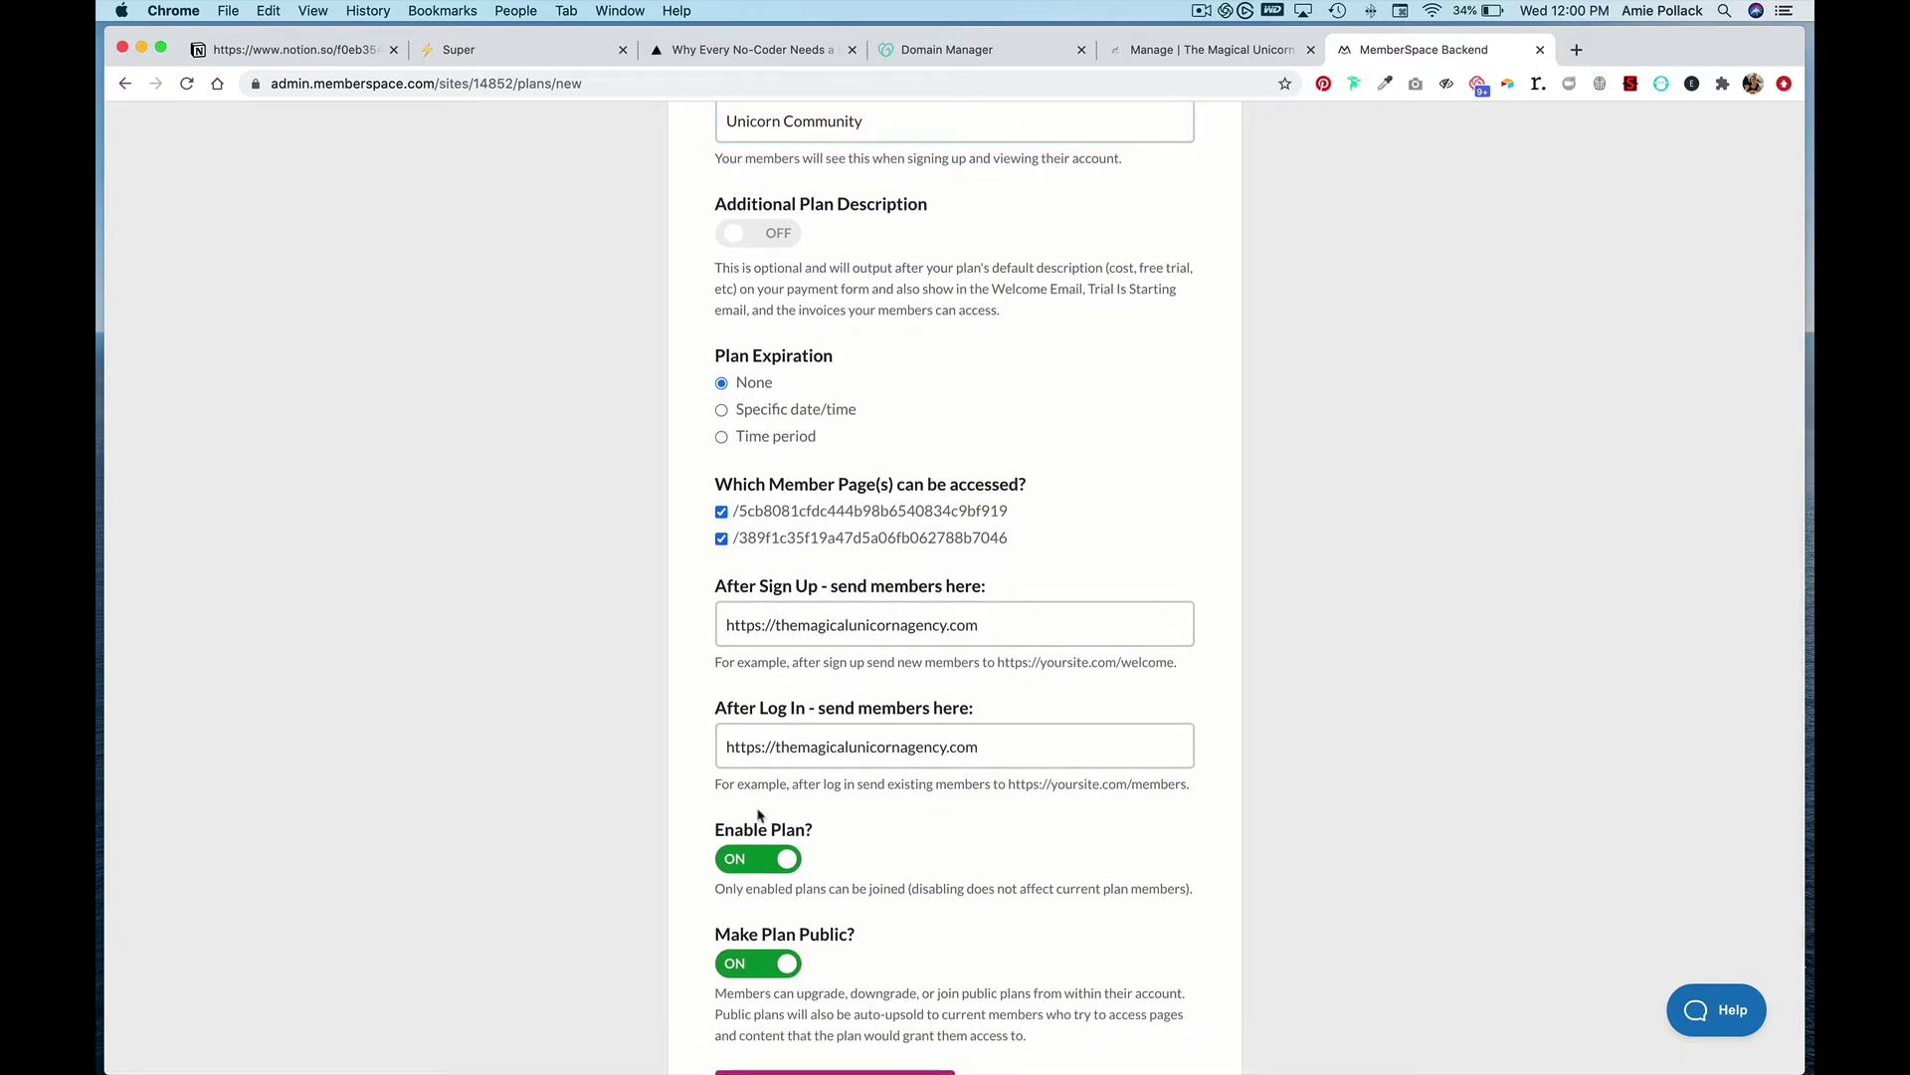
pyautogui.scroll(-4, 718, 776)
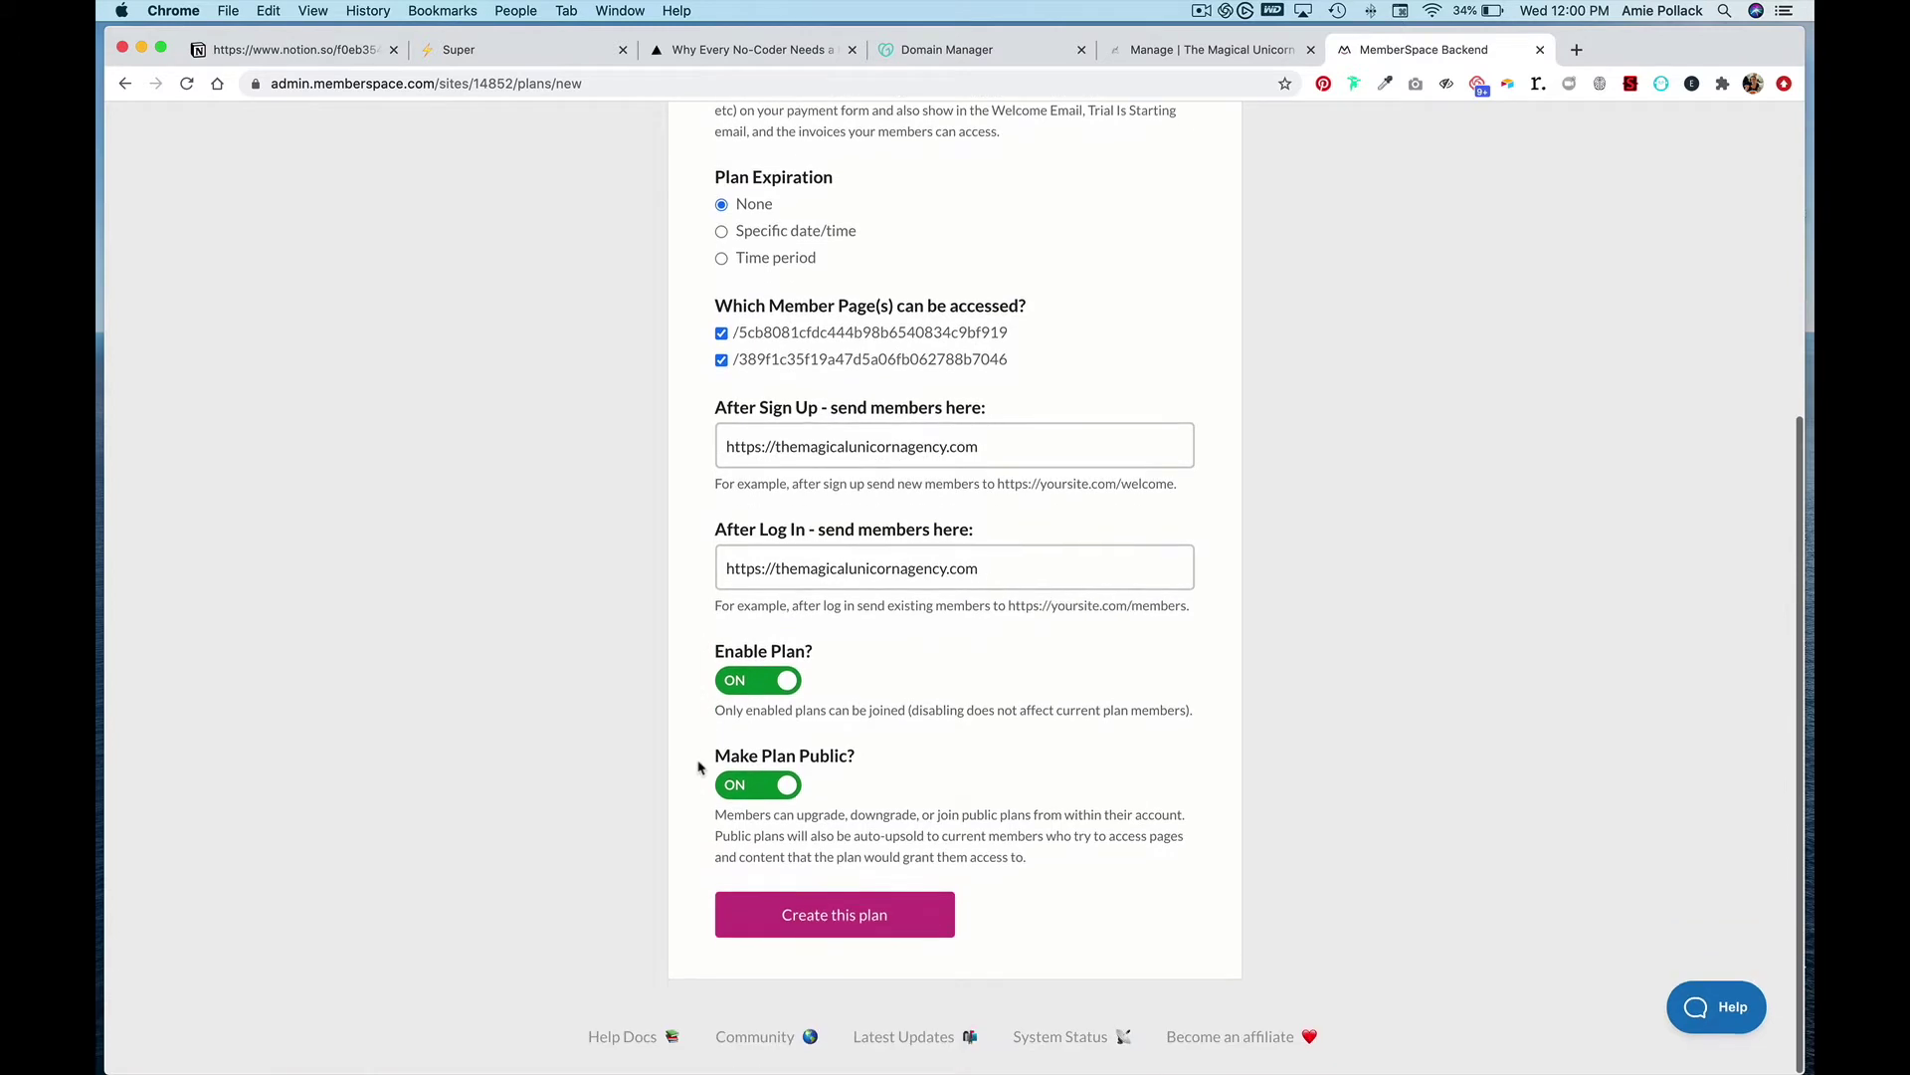
pyautogui.click(849, 935)
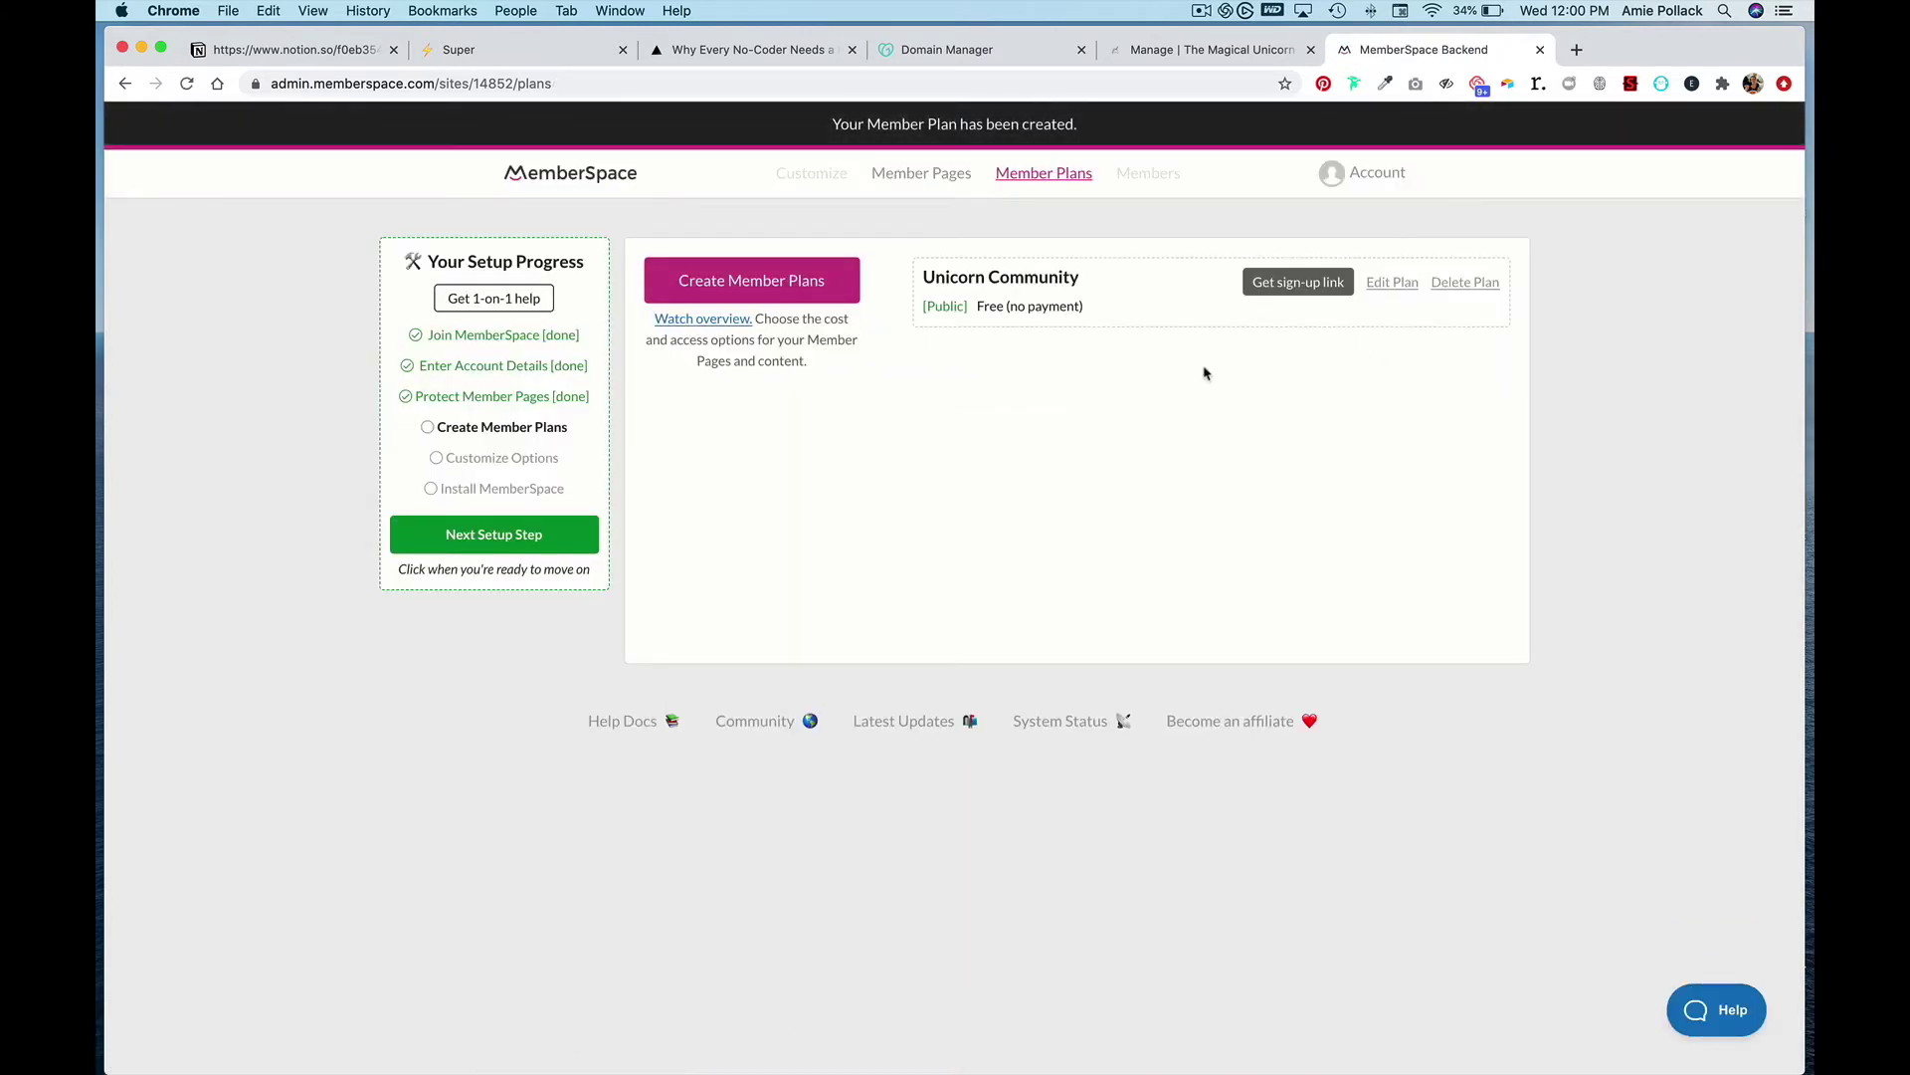
# - Replace Circle's custom sign-up link with the copied MemberSpace plan sign-up link and save
pyautogui.click(1283, 284)
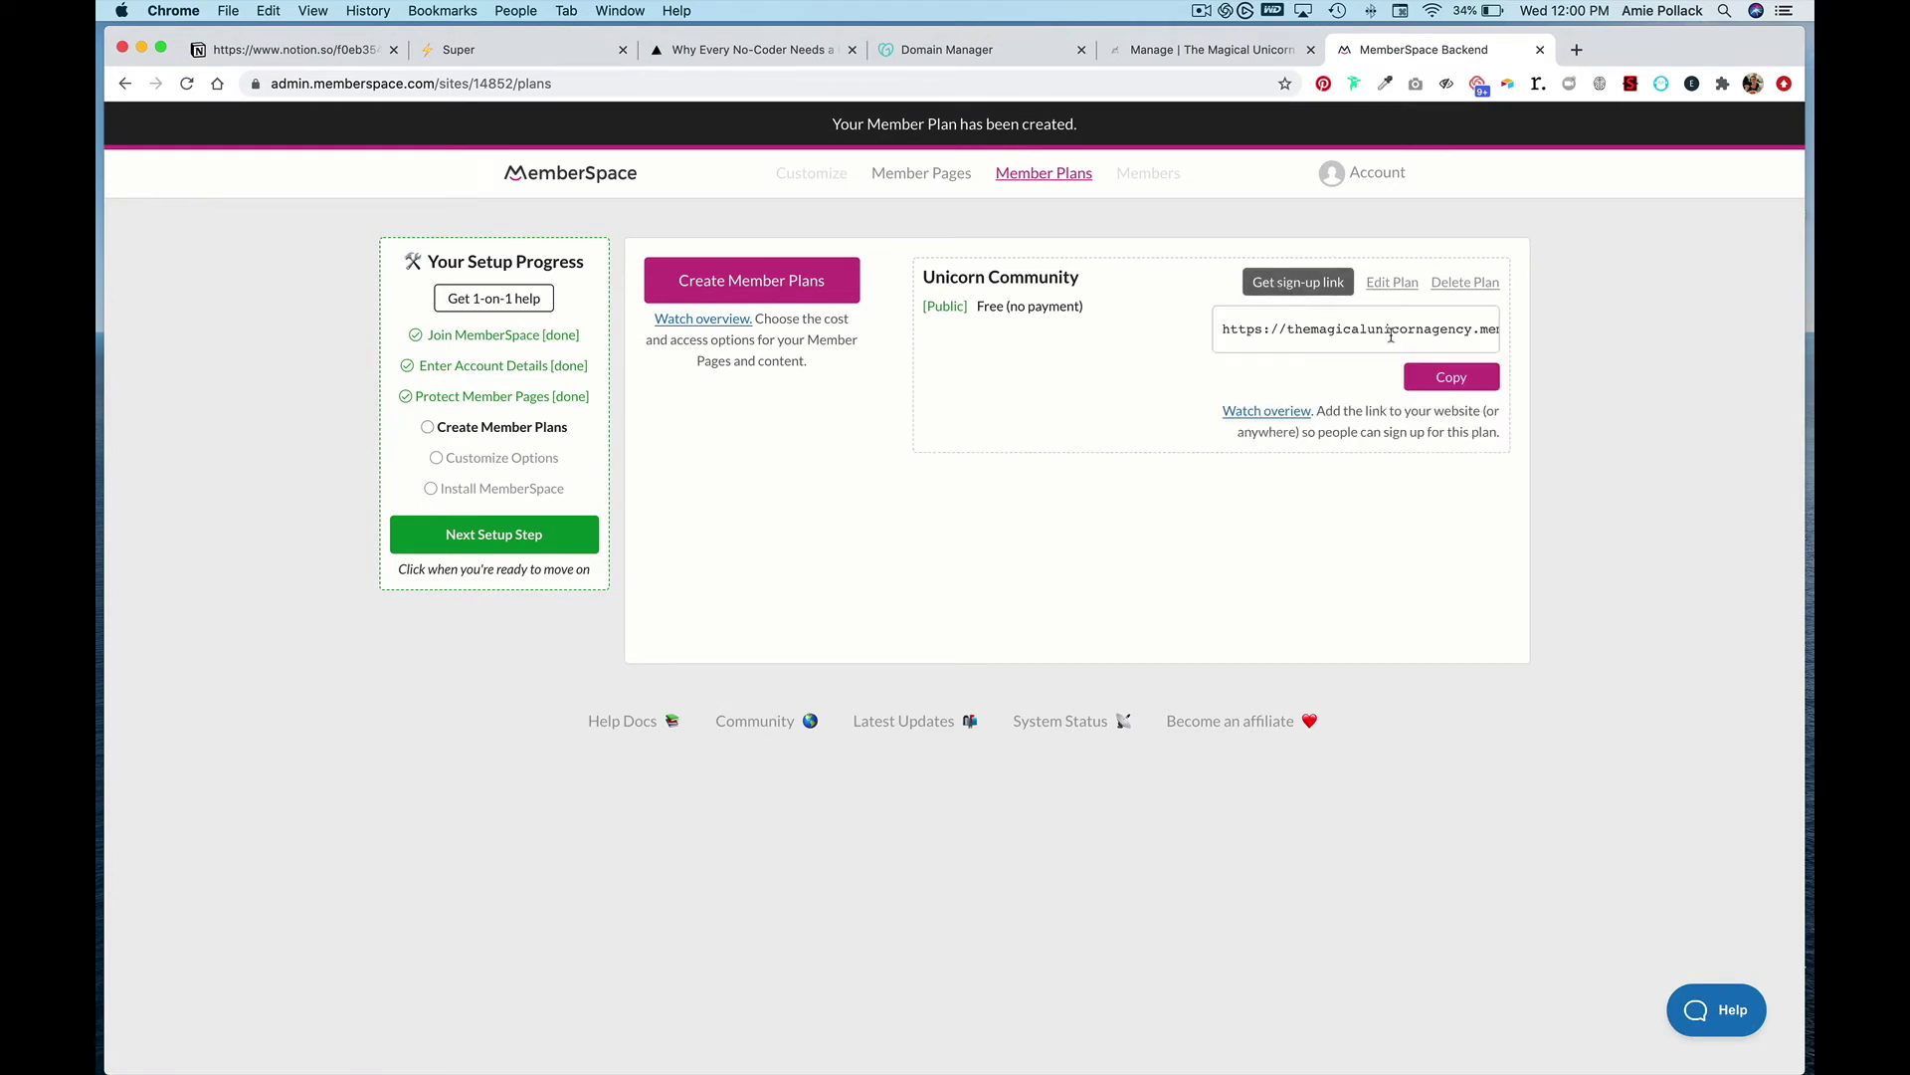
pyautogui.click(1434, 381)
pyautogui.click(1180, 61)
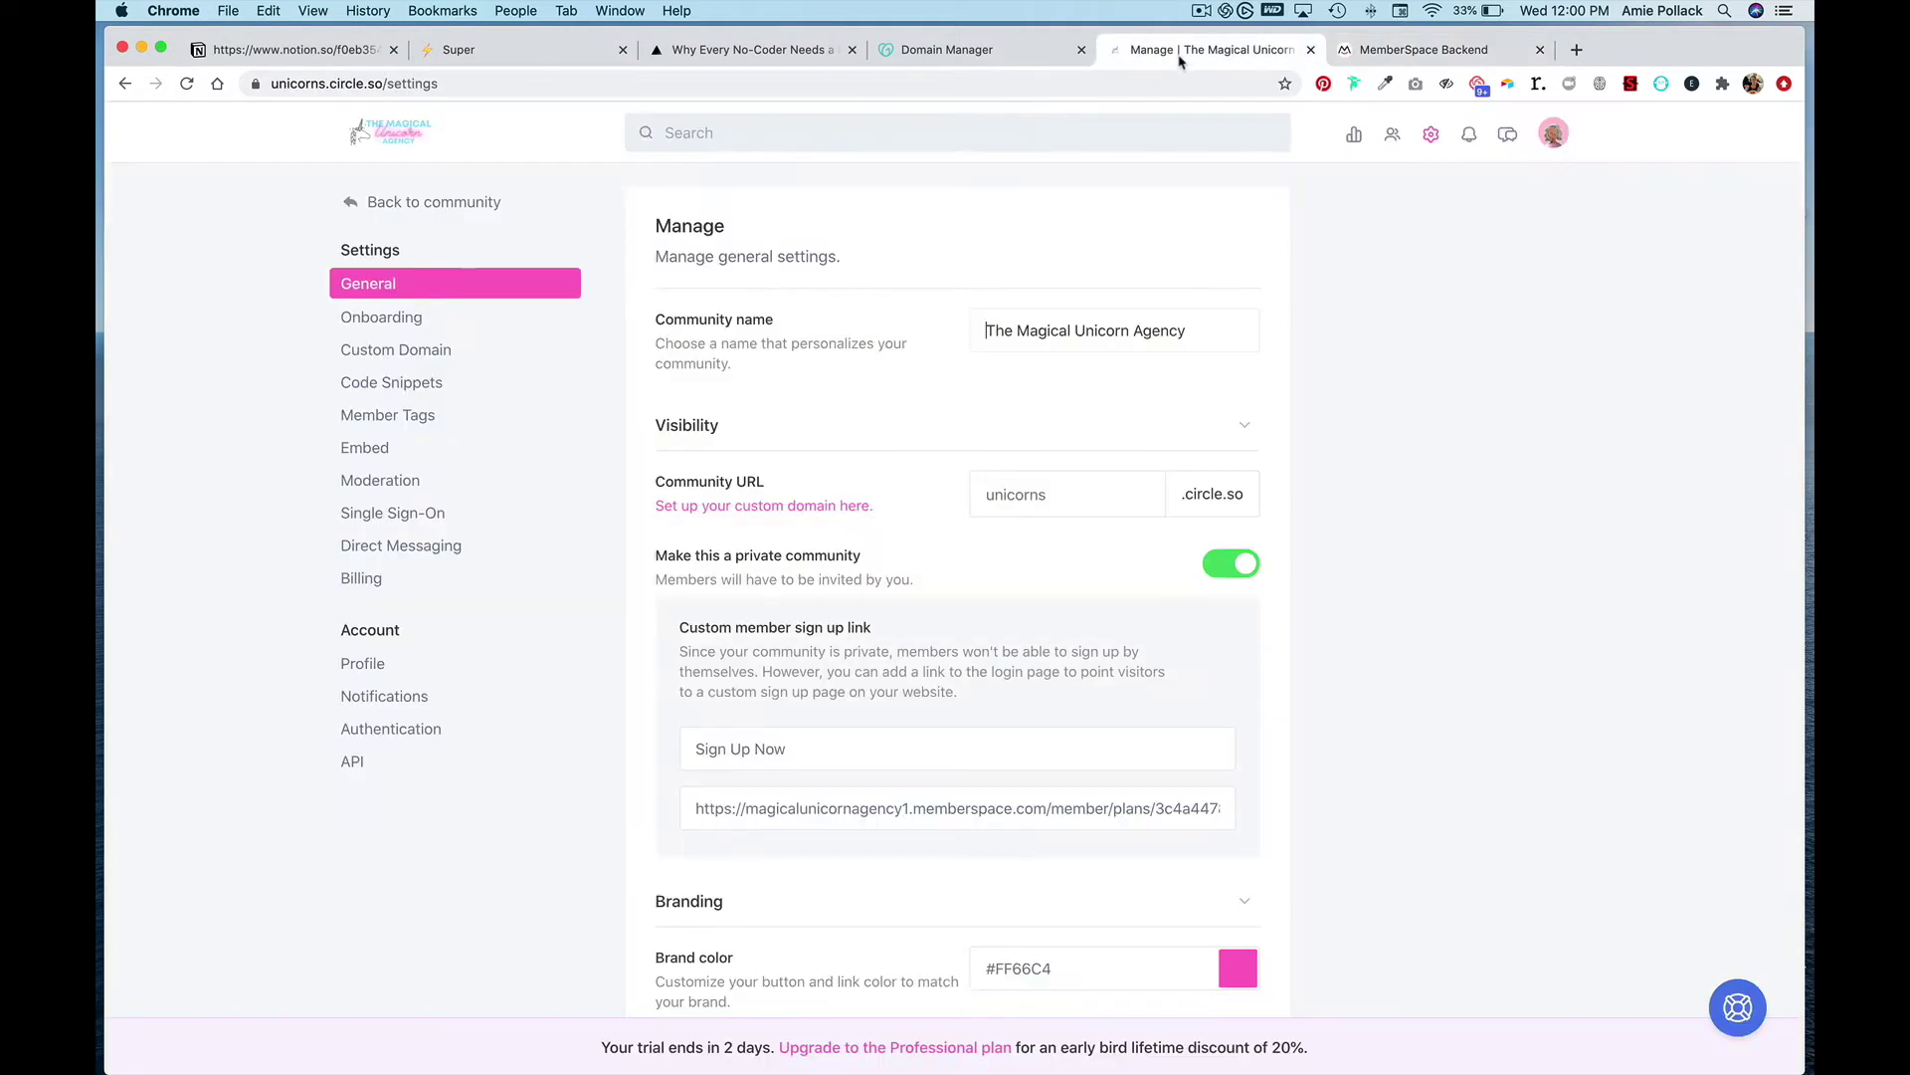
pyautogui.tripleClick(787, 804)
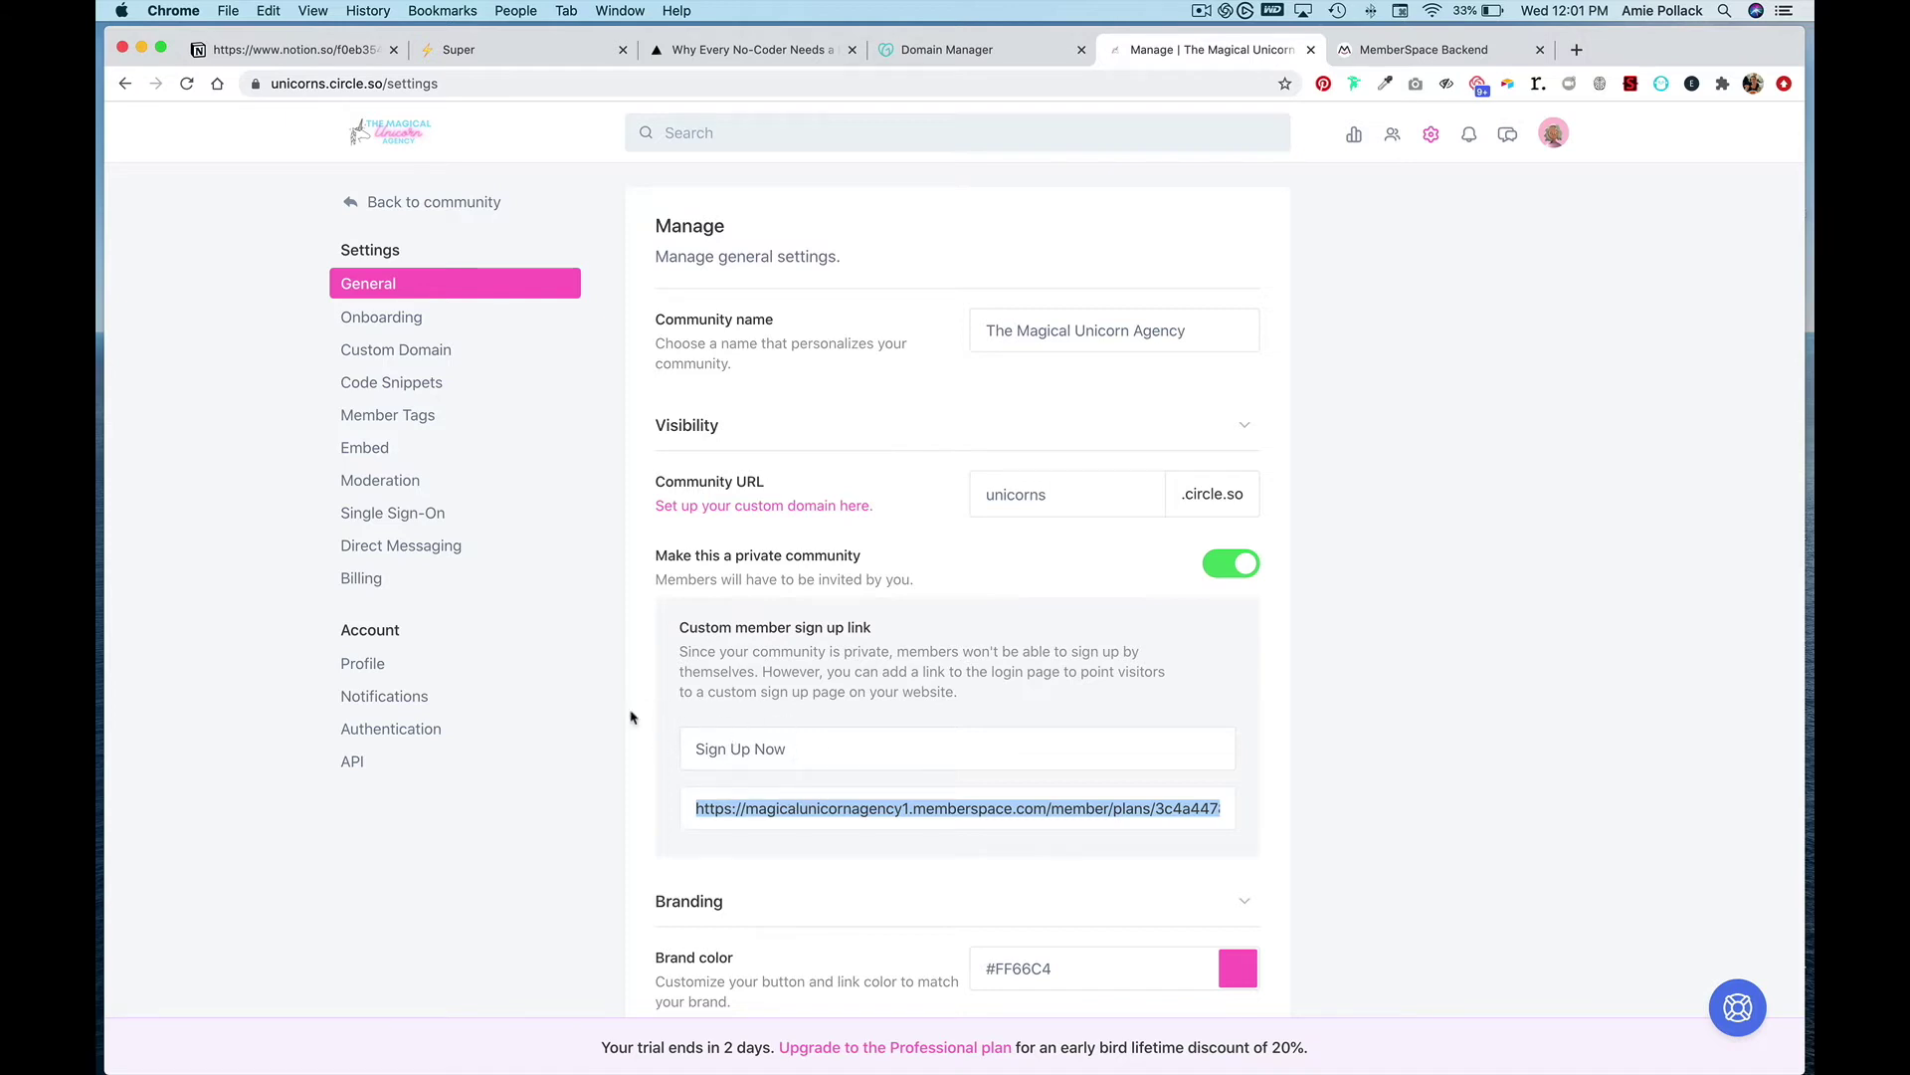
pyautogui.press('super+v')
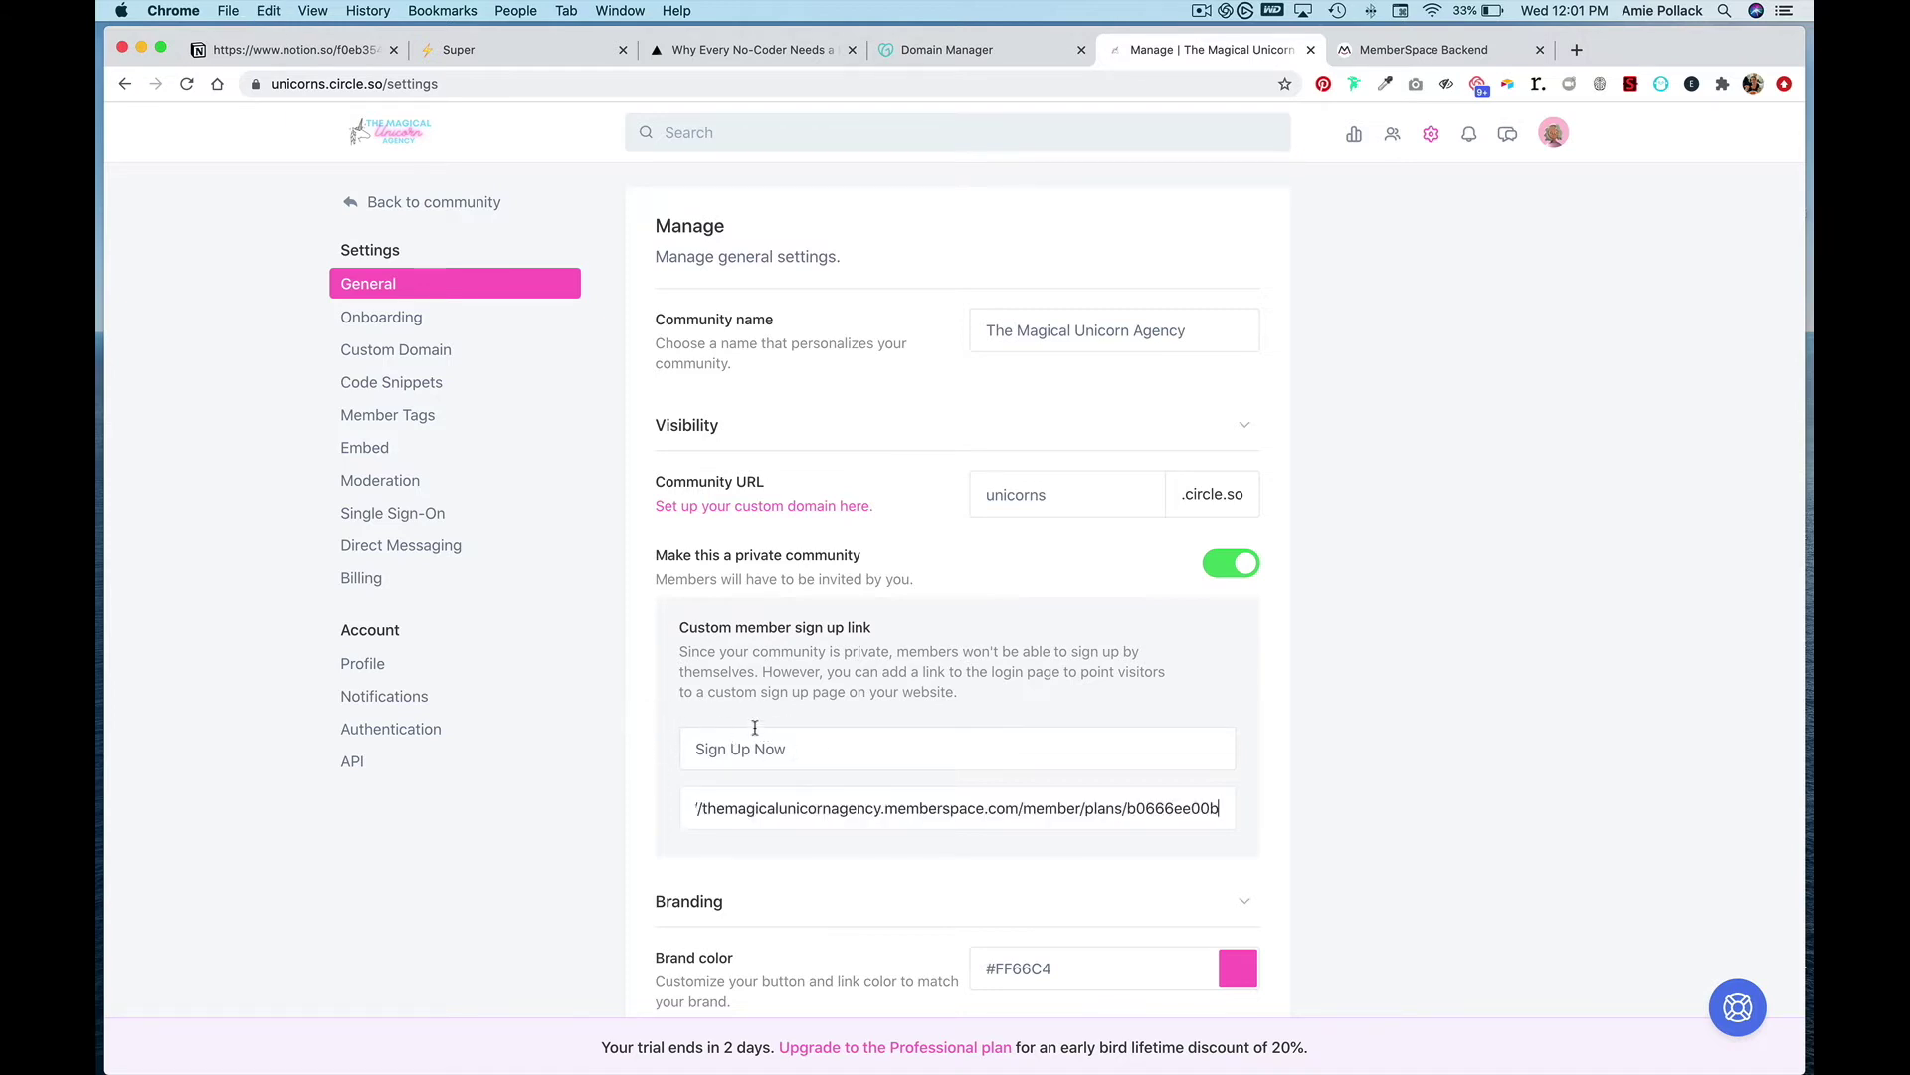
pyautogui.scroll(-10, 932, 755)
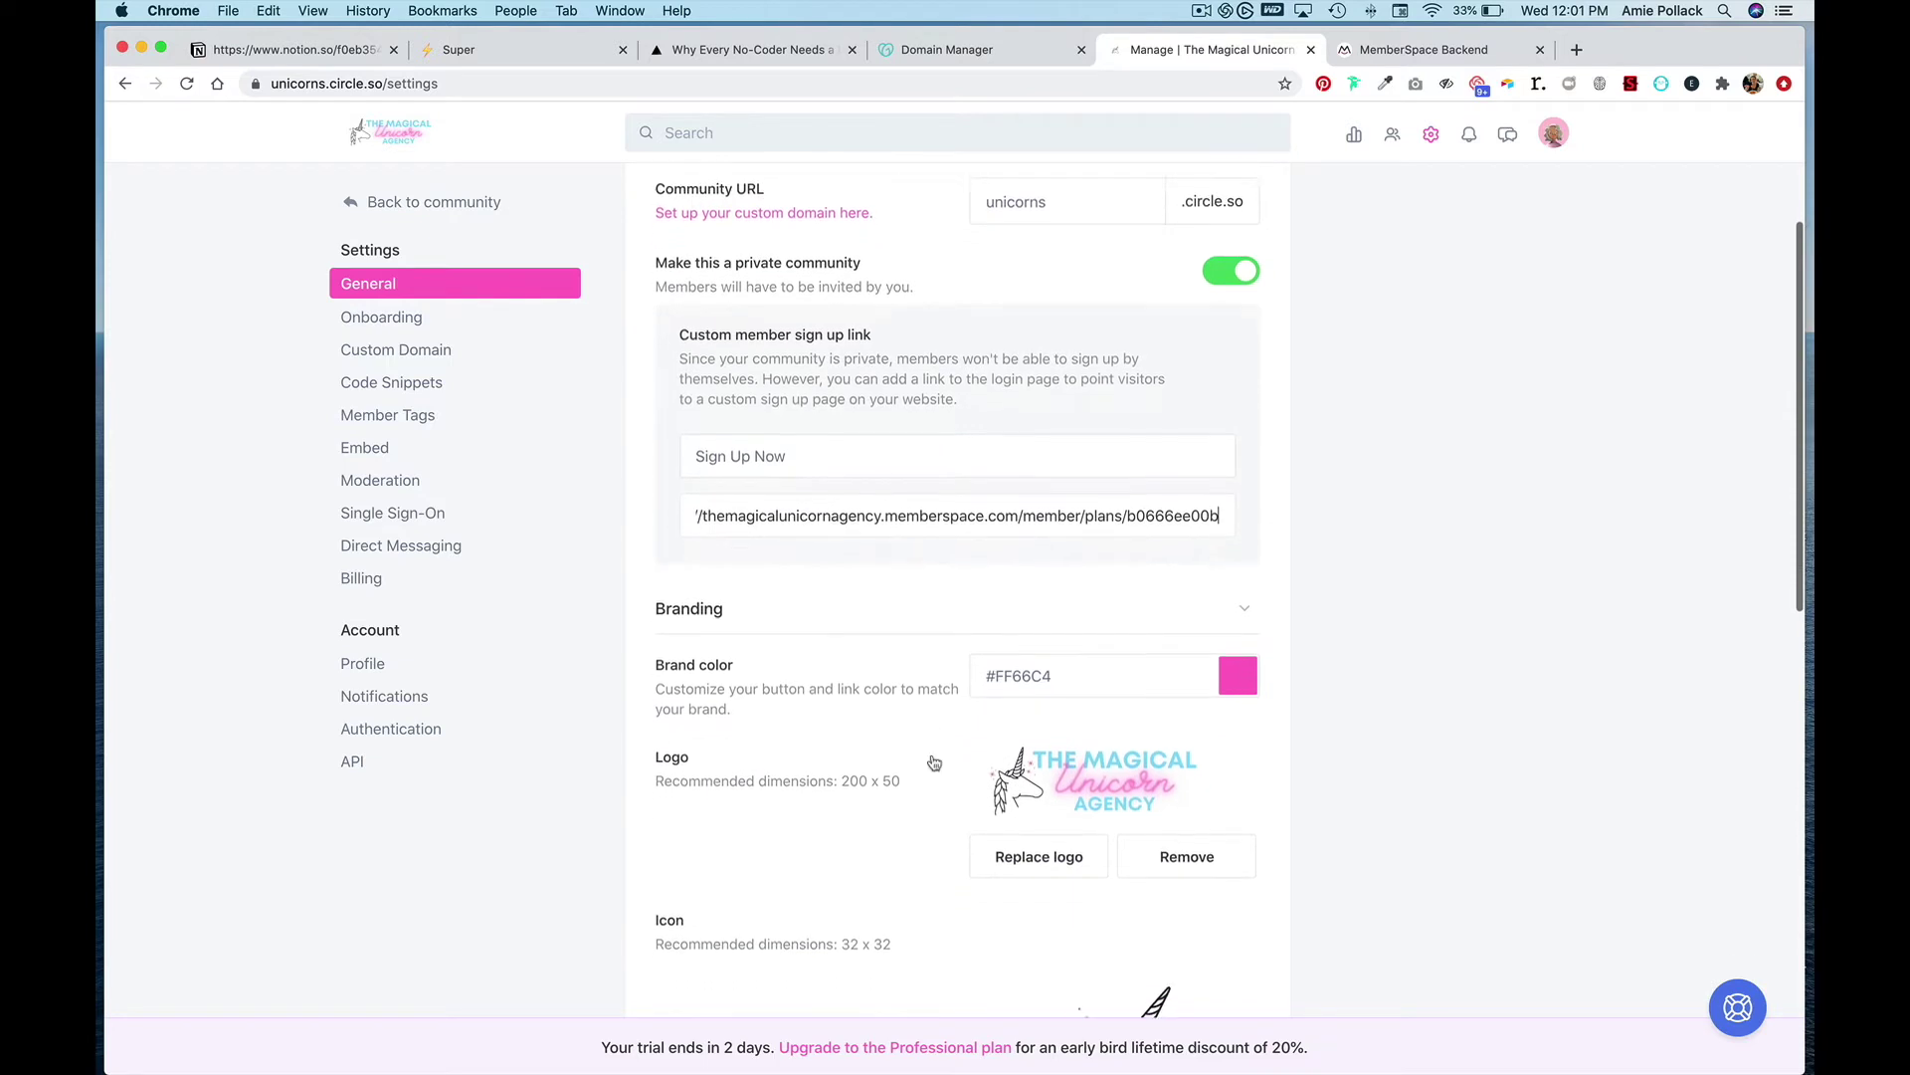
pyautogui.scroll(-7, 1068, 958)
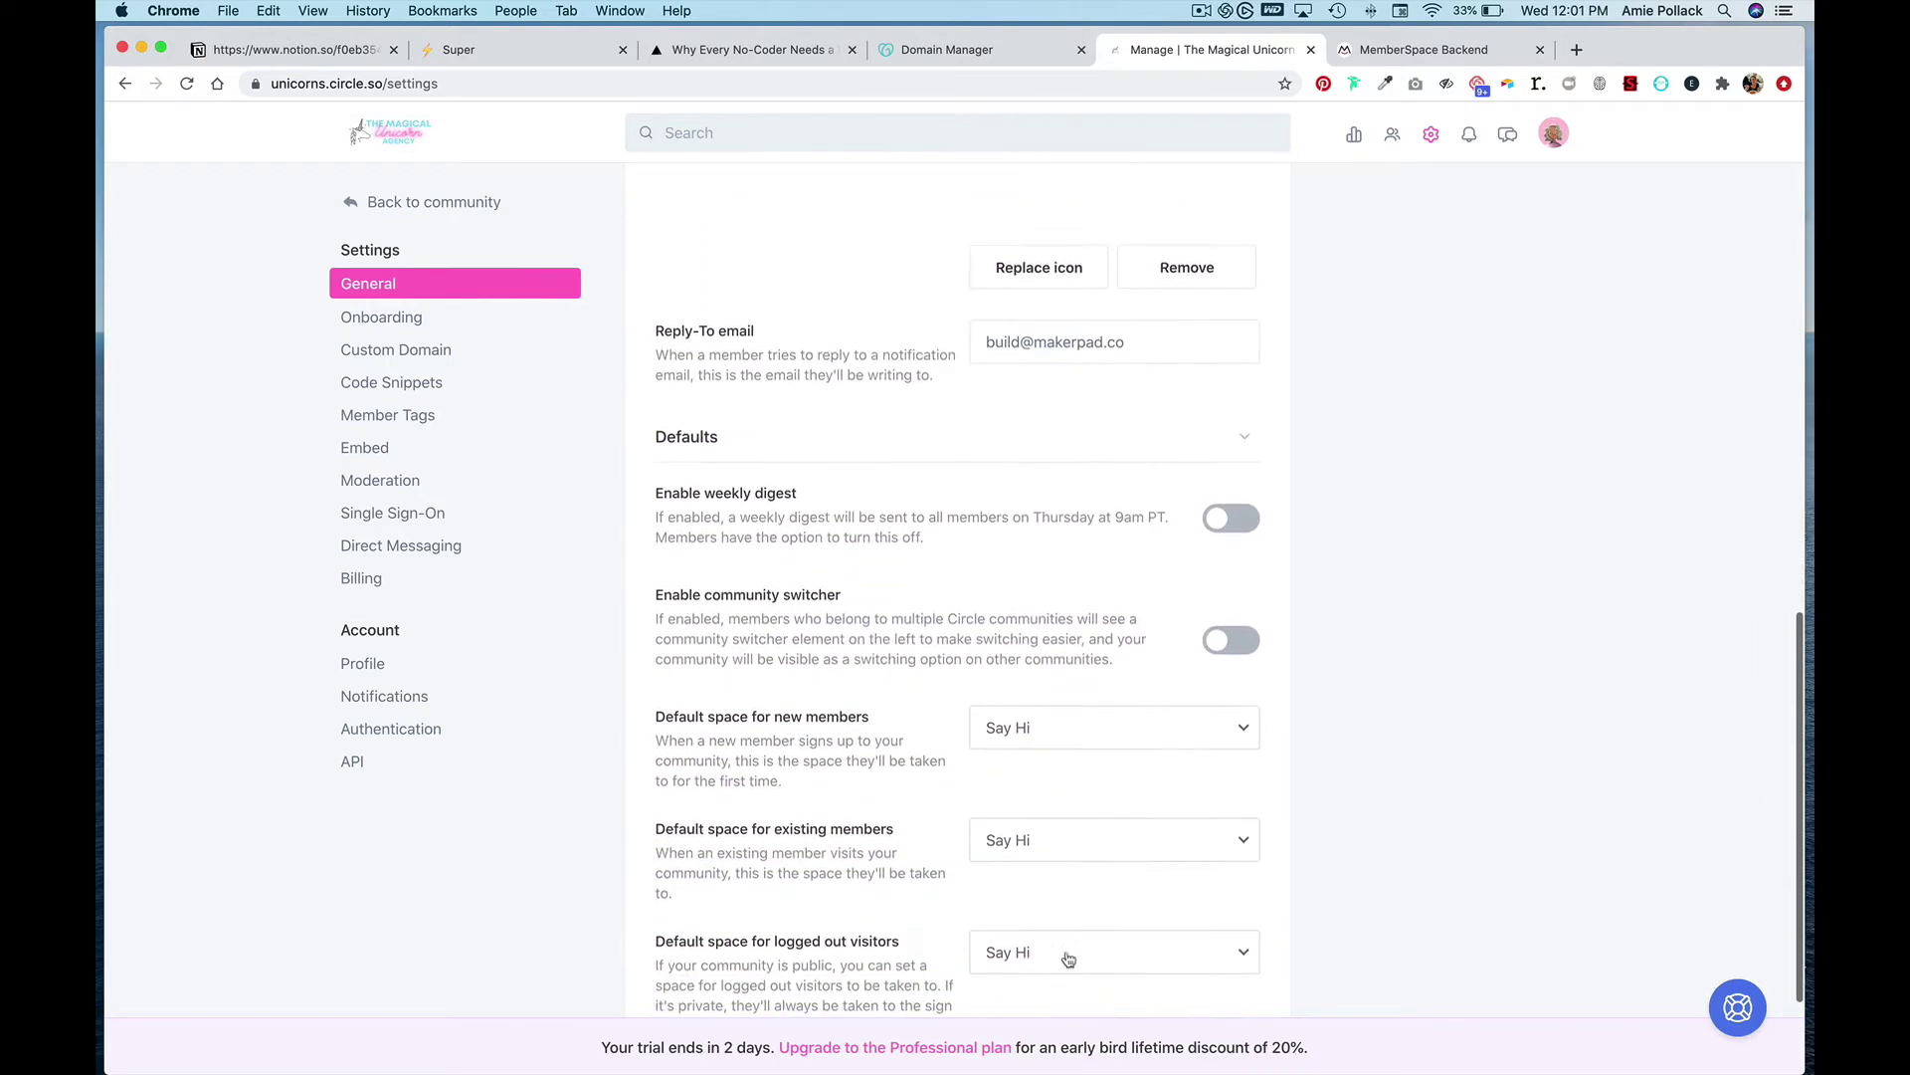
pyautogui.click(1153, 938)
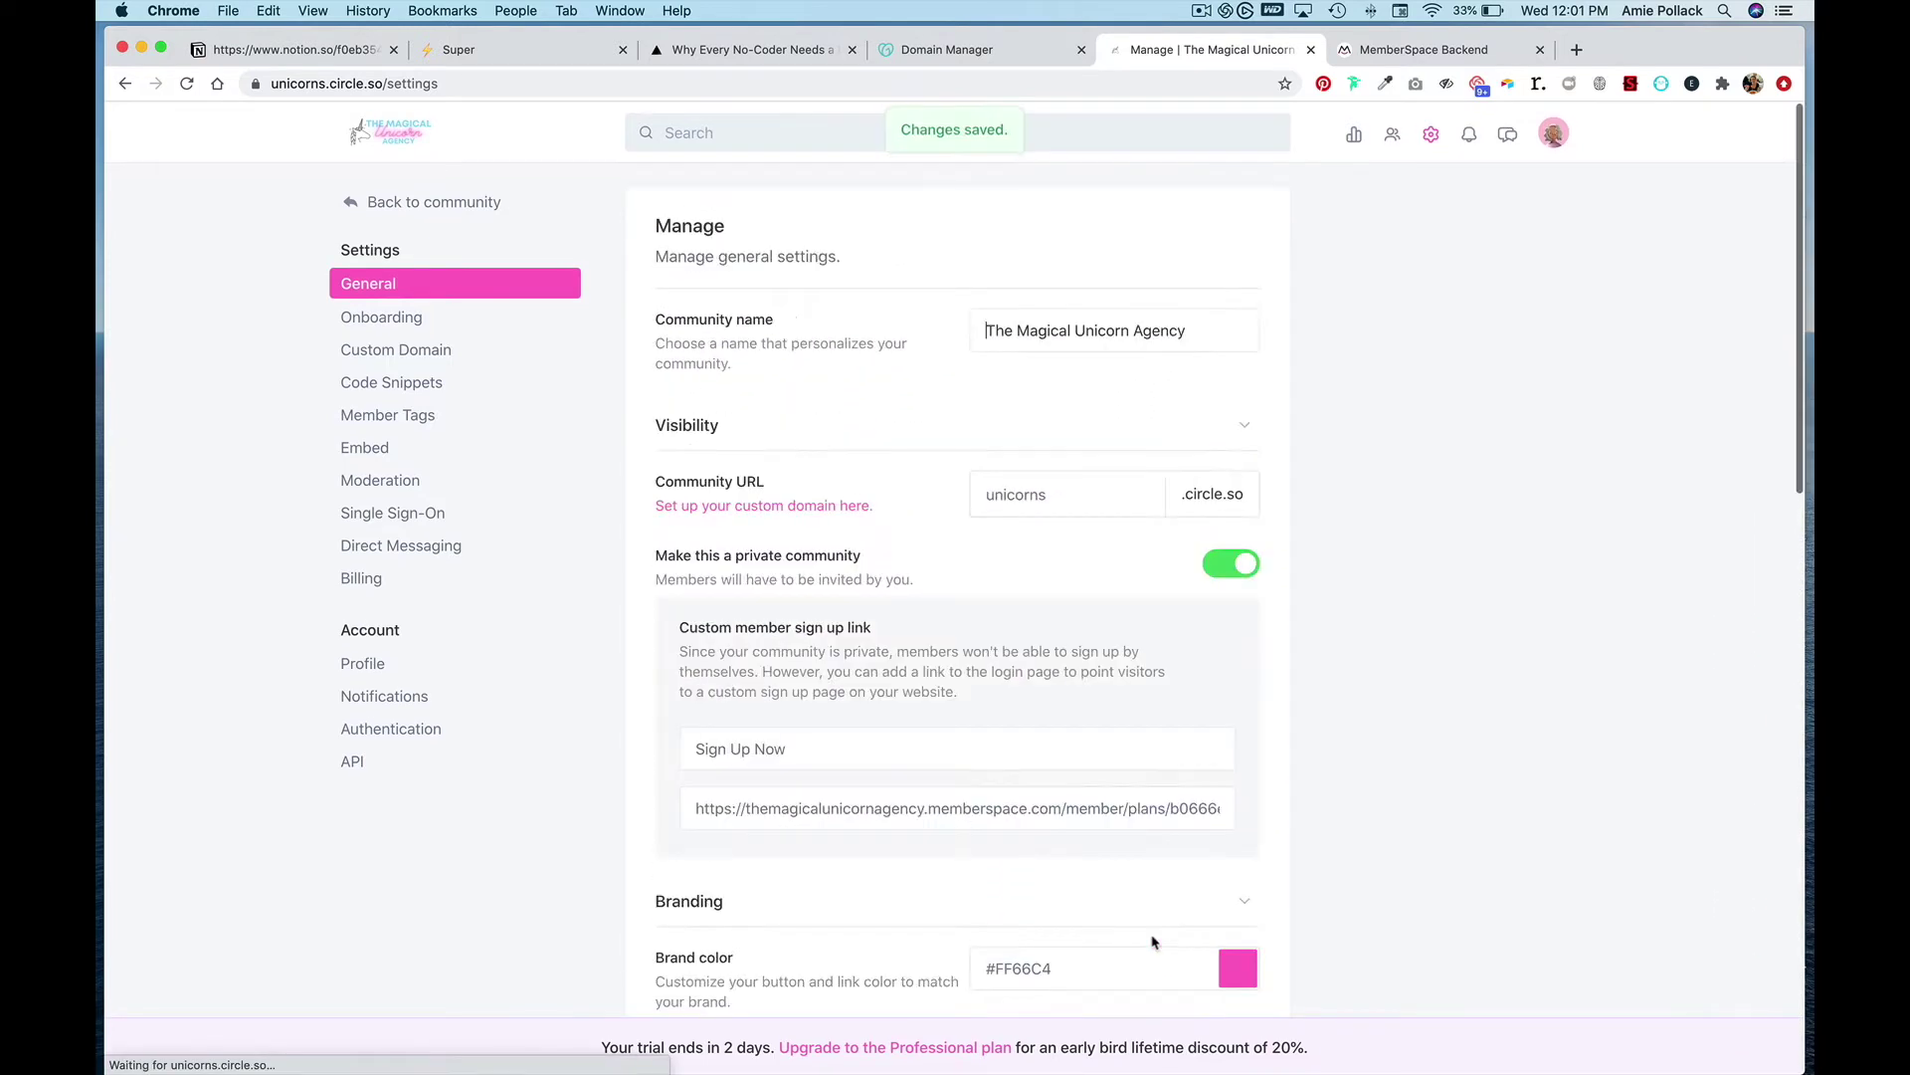
# - Review the Single Sign-On settings, then return to the General community settings
pyautogui.click(415, 516)
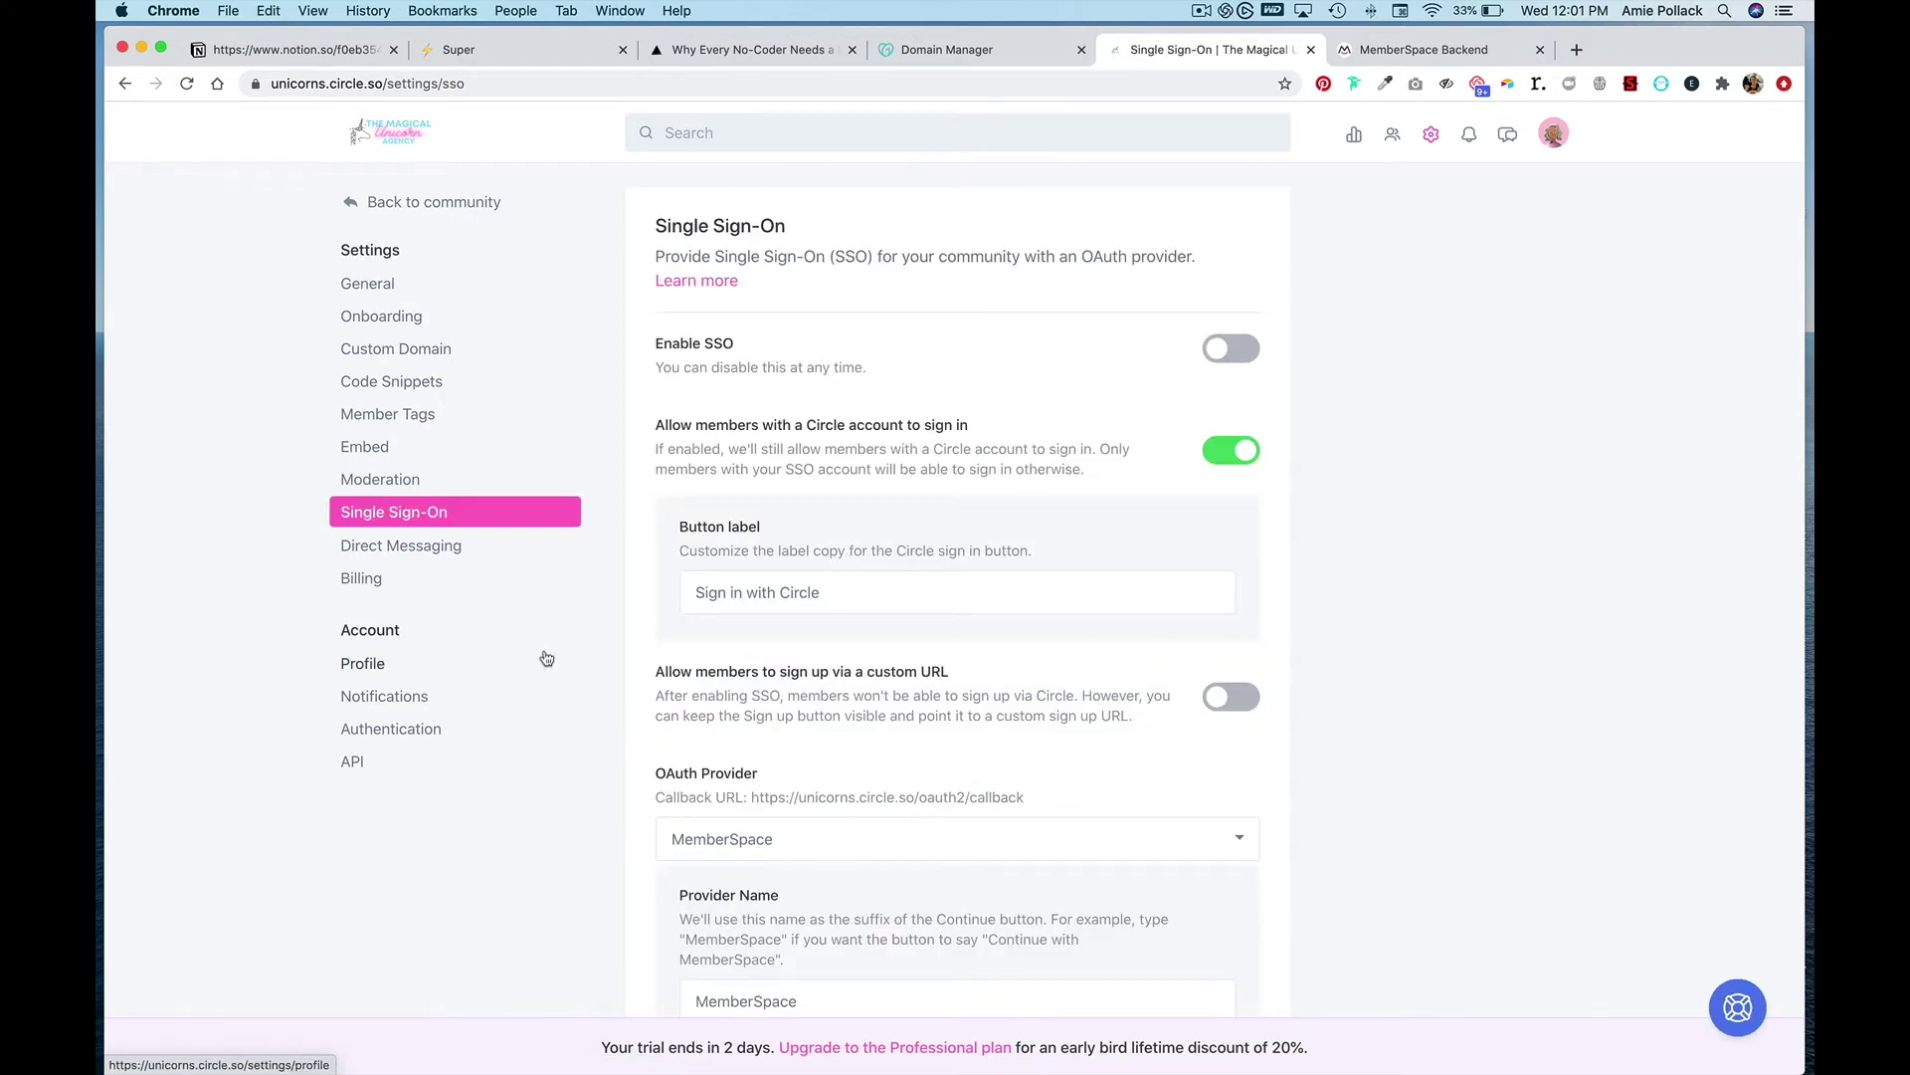
pyautogui.scroll(-4, 547, 658)
pyautogui.scroll(-3, 546, 659)
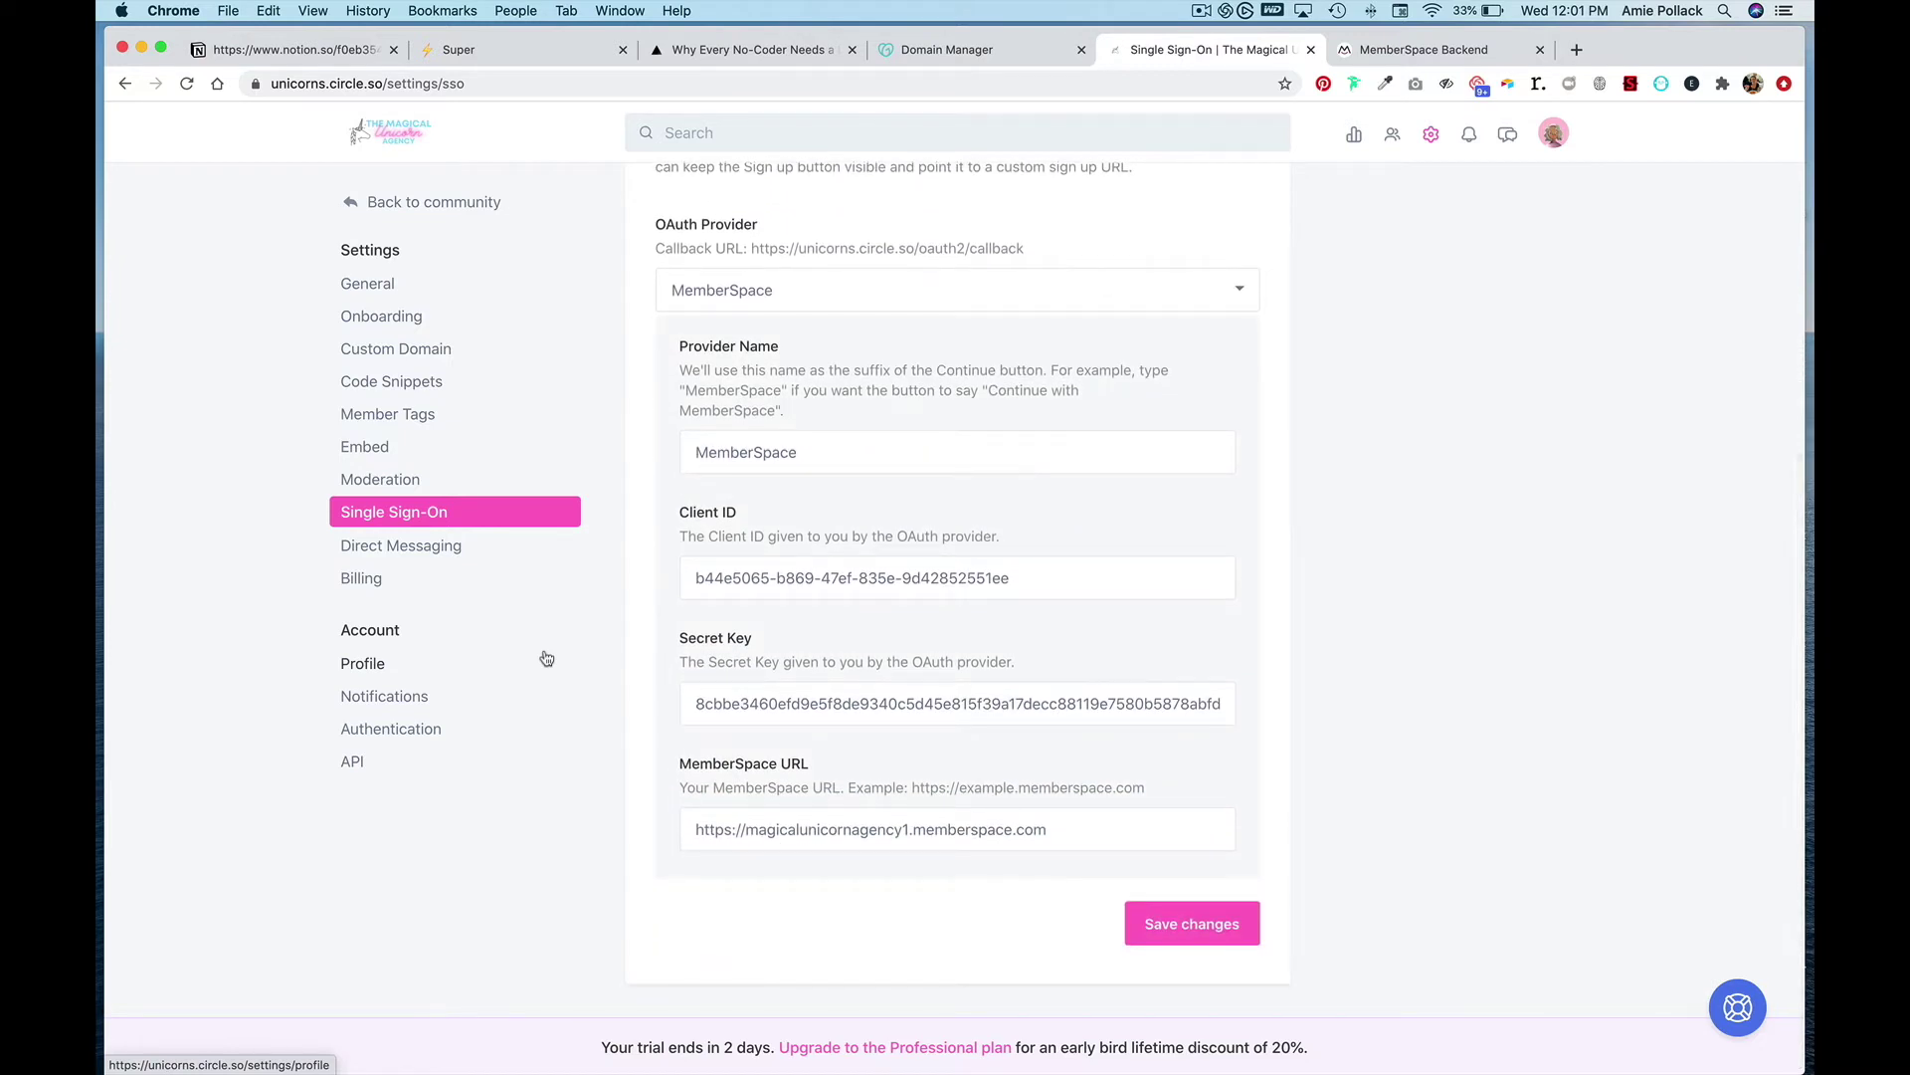
pyautogui.scroll(7, 547, 659)
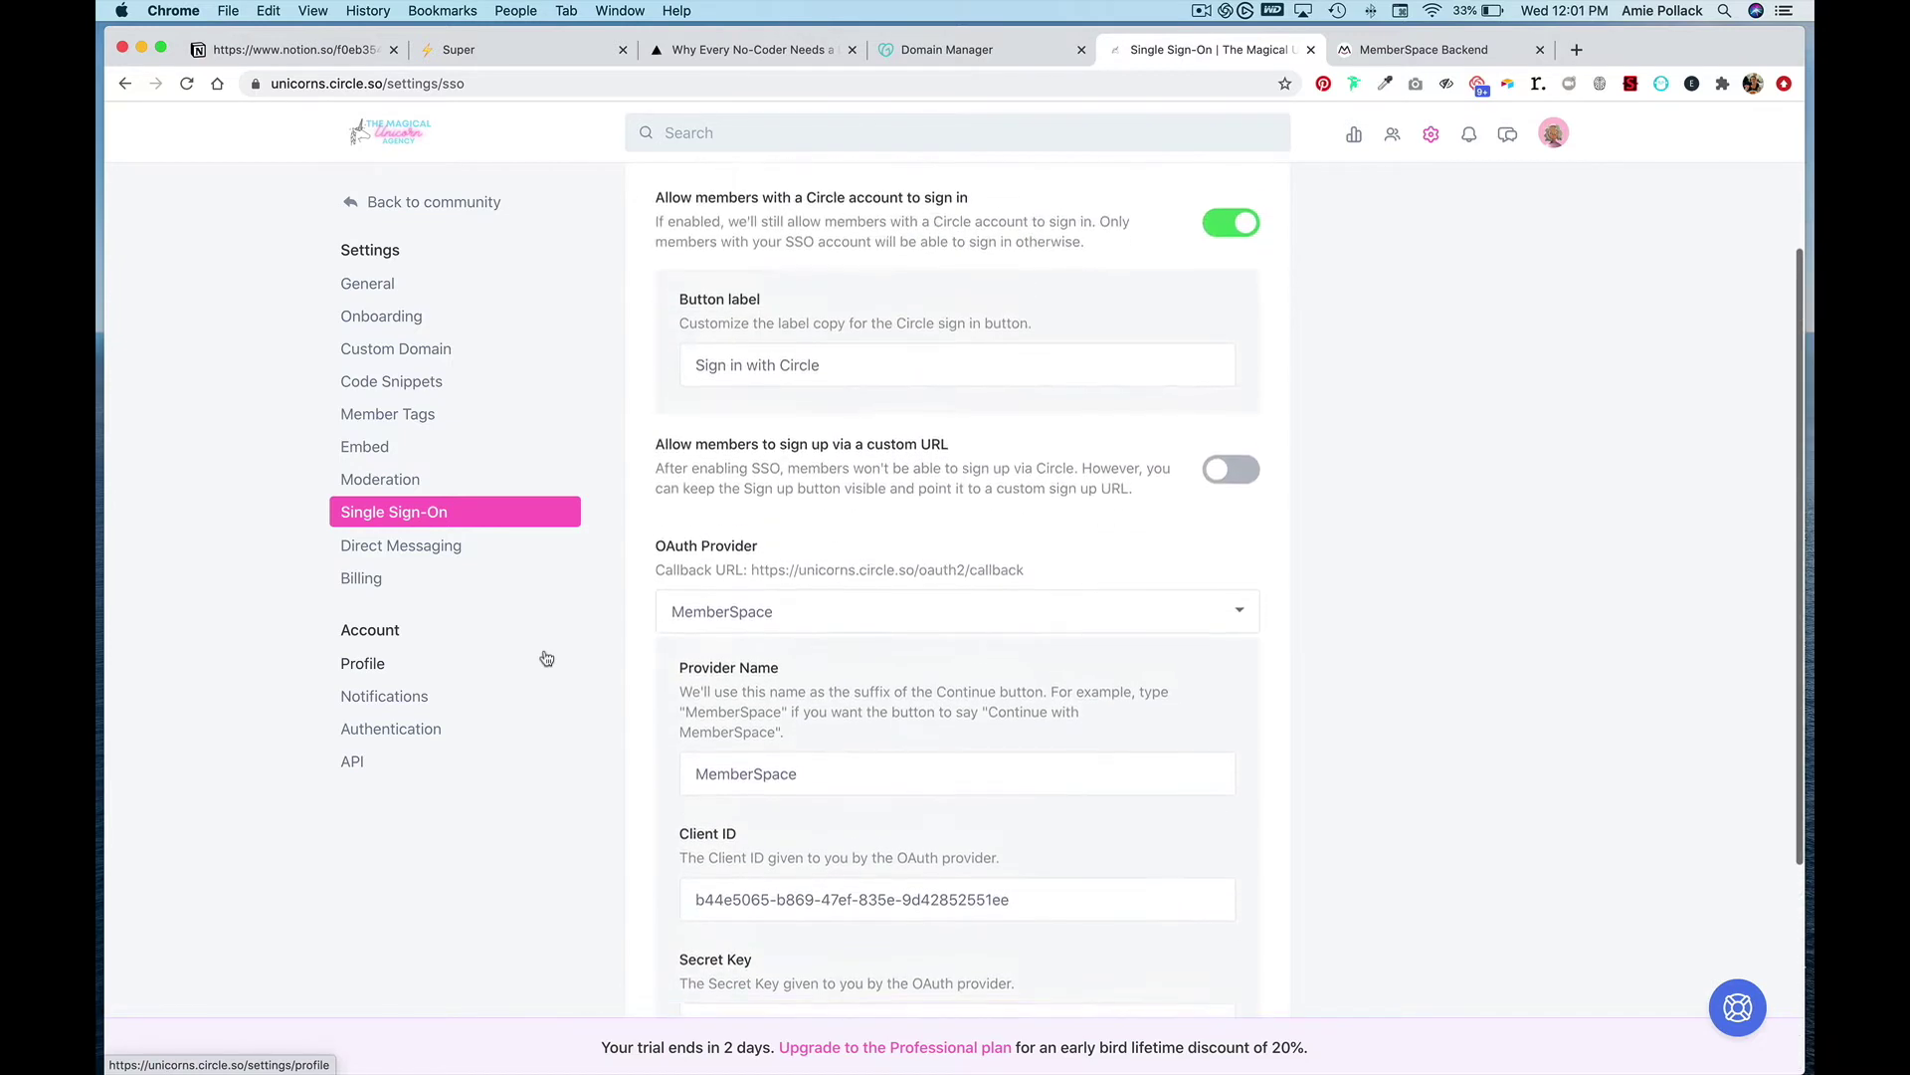
pyautogui.click(360, 283)
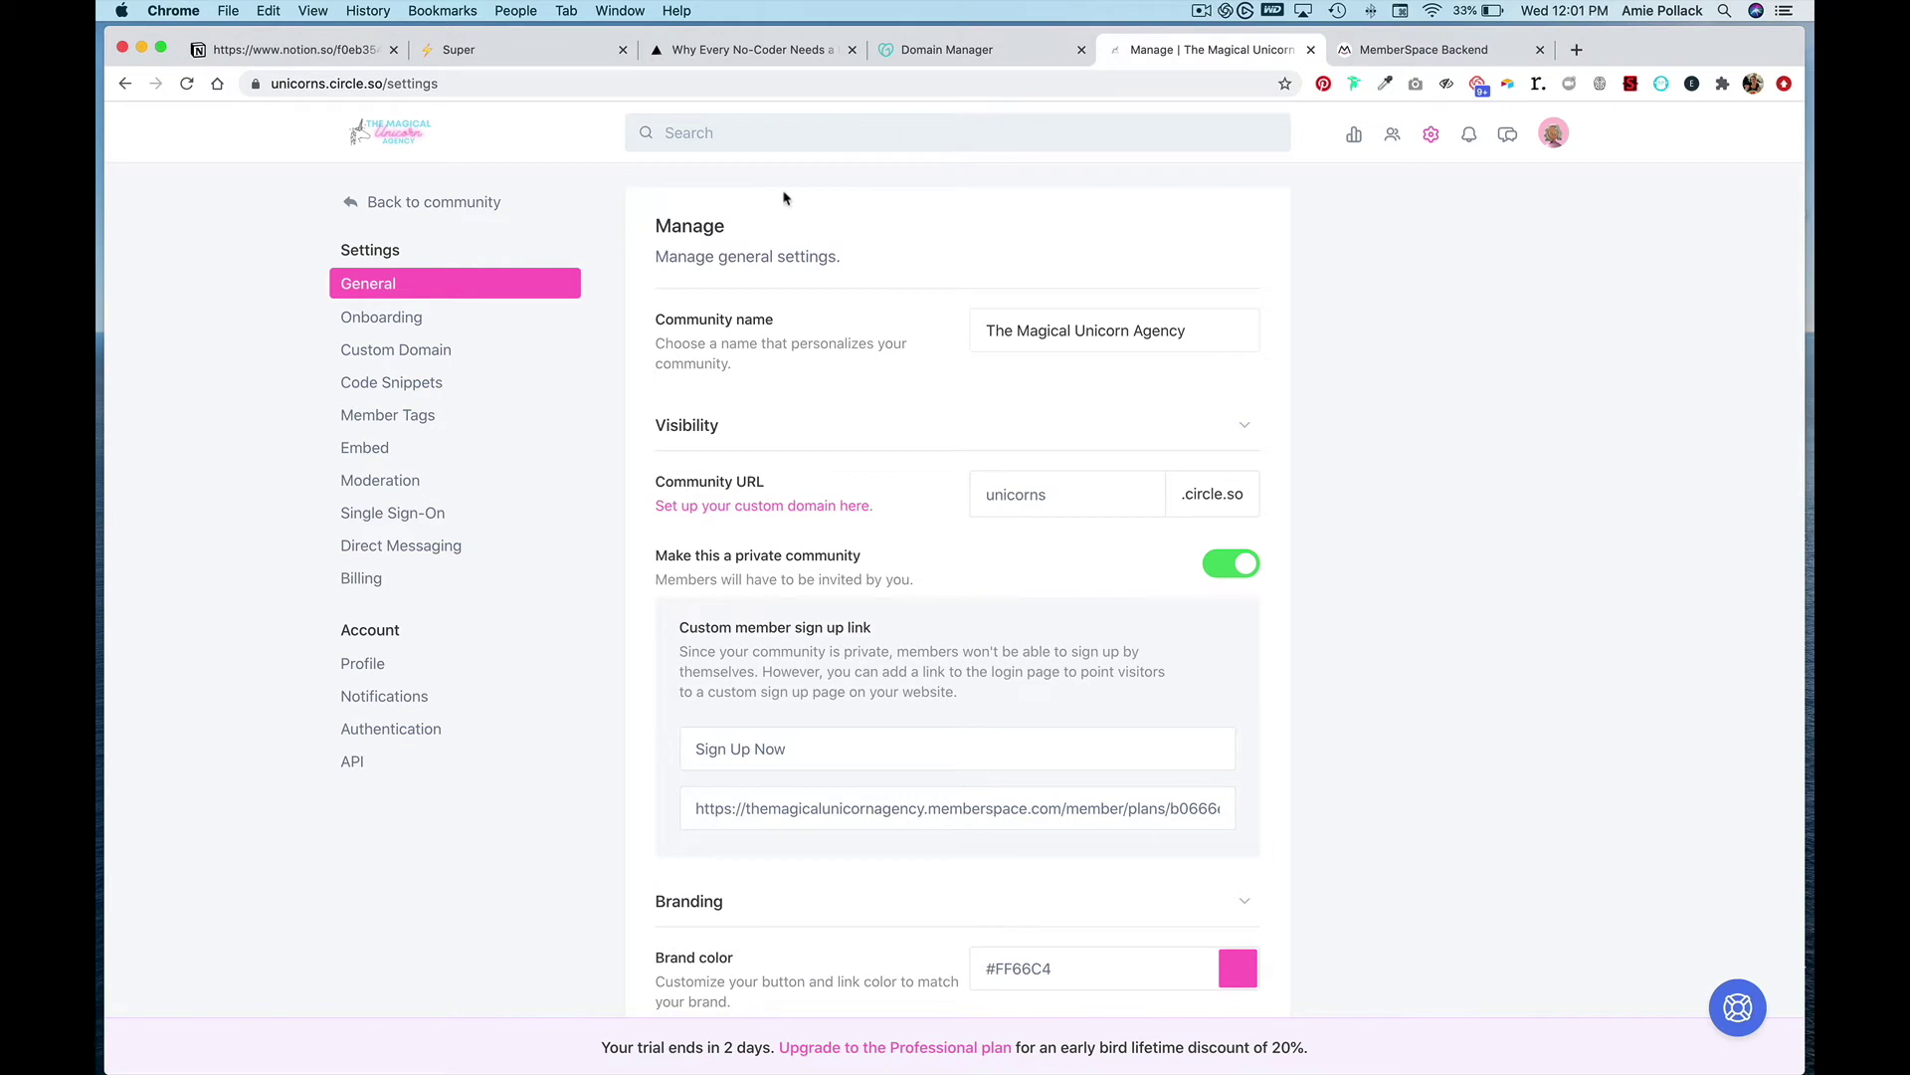
# - Link the words 'Sign up here' on the Notion homepage to the MemberSpace plan sign-up URL
pyautogui.click(298, 49)
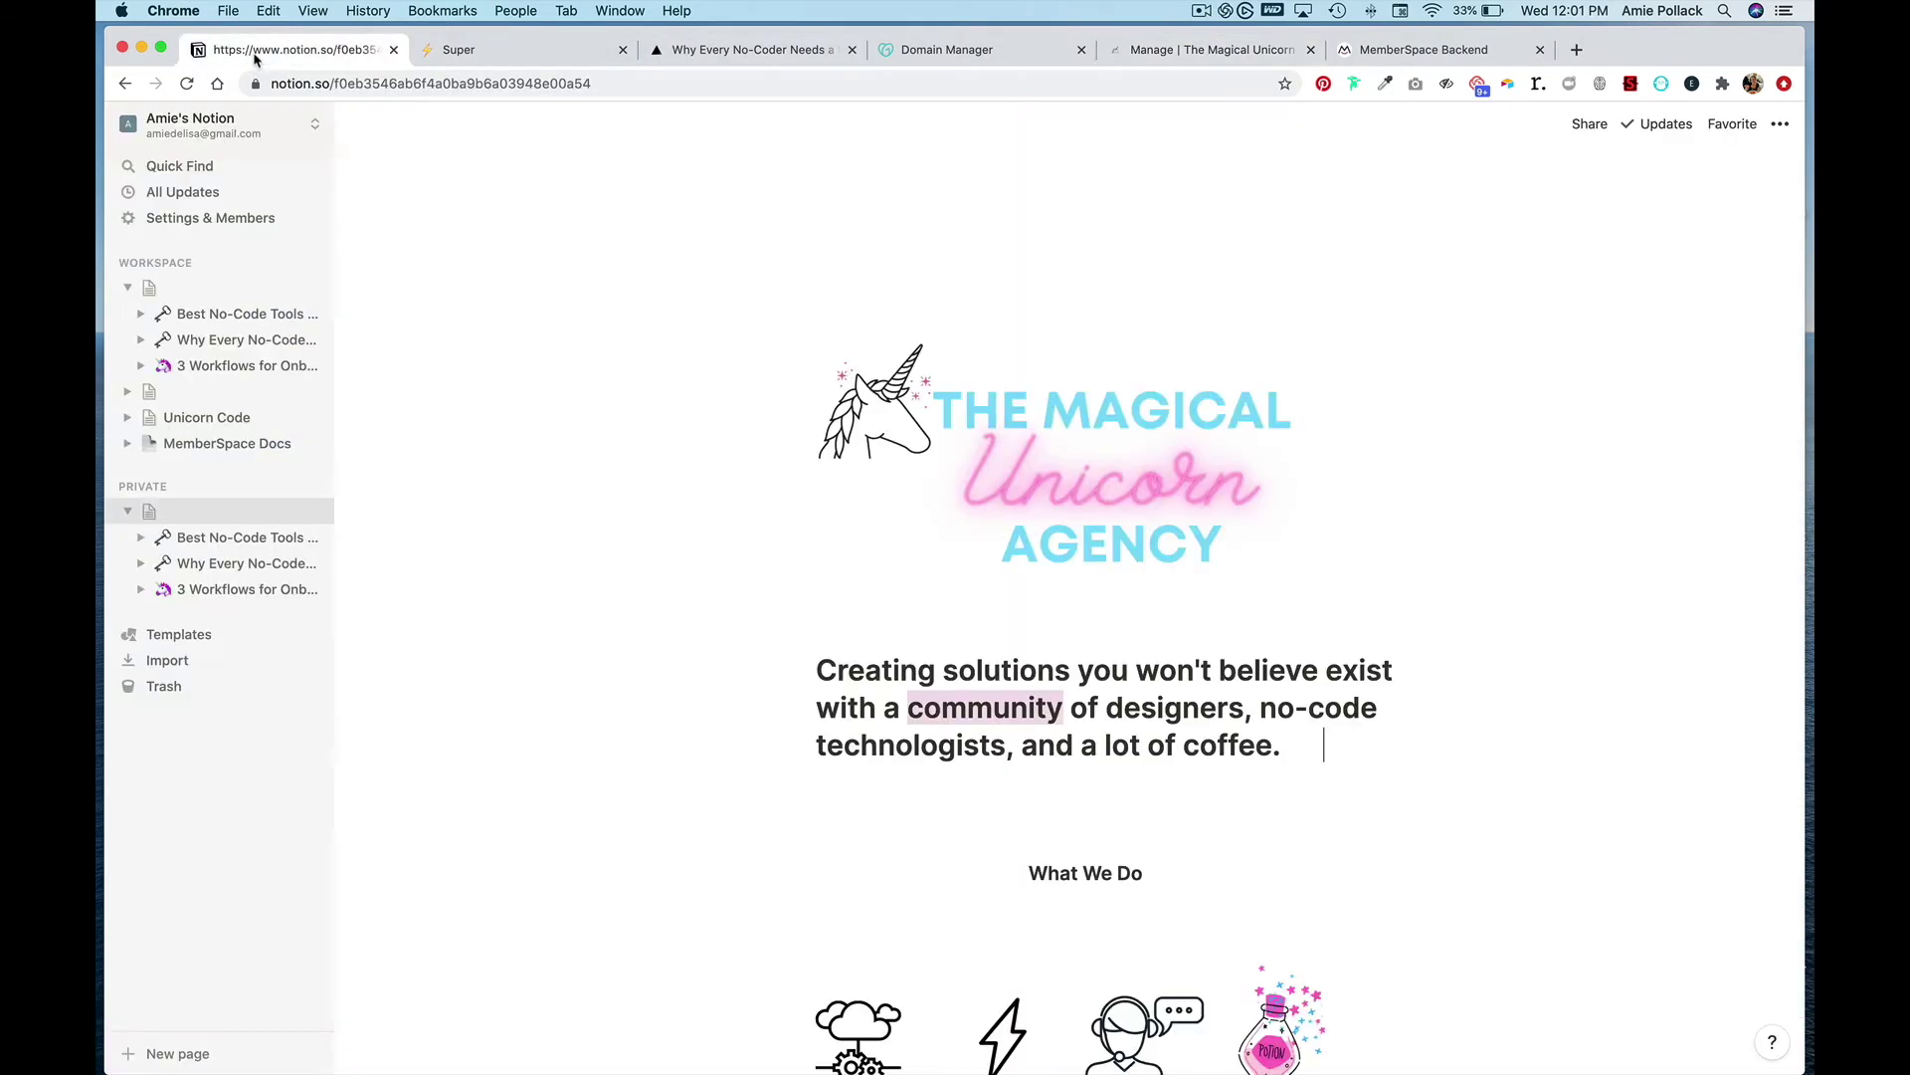
pyautogui.scroll(-10, 973, 569)
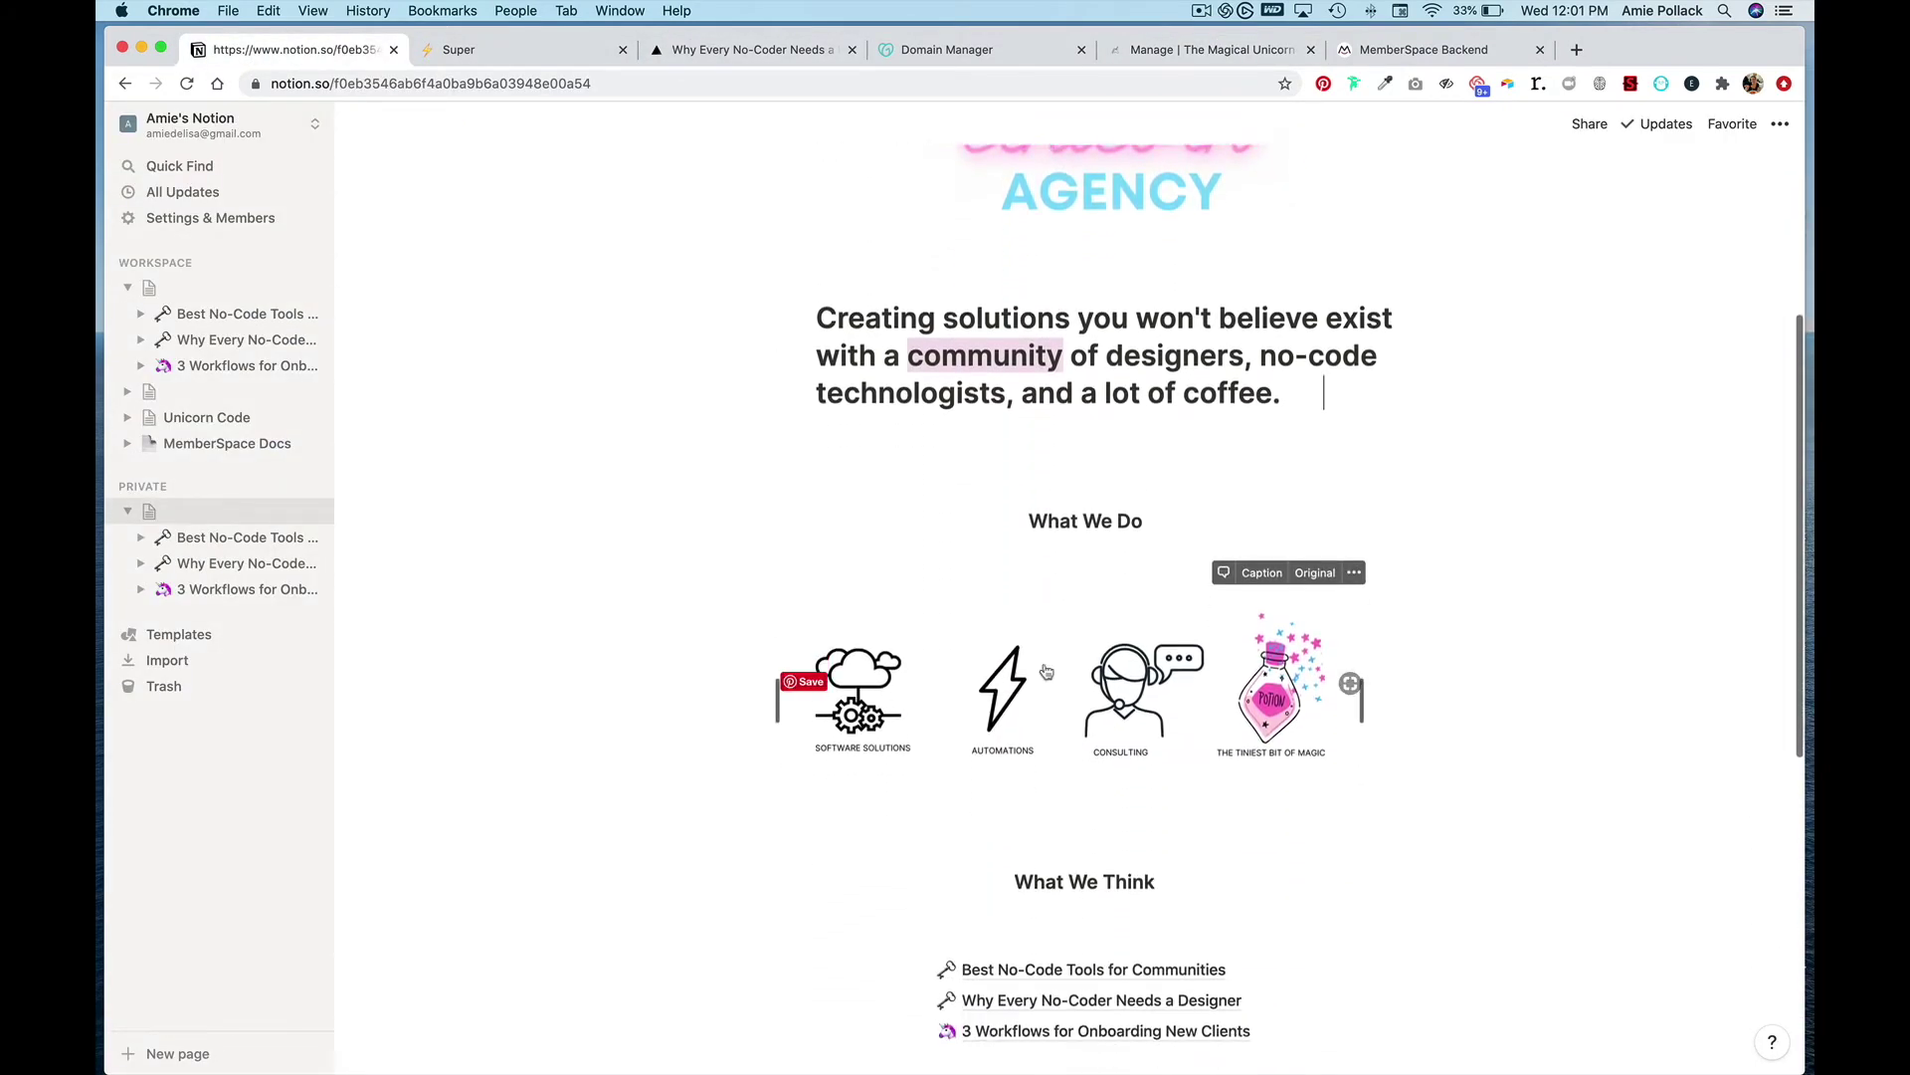
pyautogui.scroll(-3, 1045, 672)
pyautogui.moveTo(999, 707); pyautogui.dragTo(838, 707)
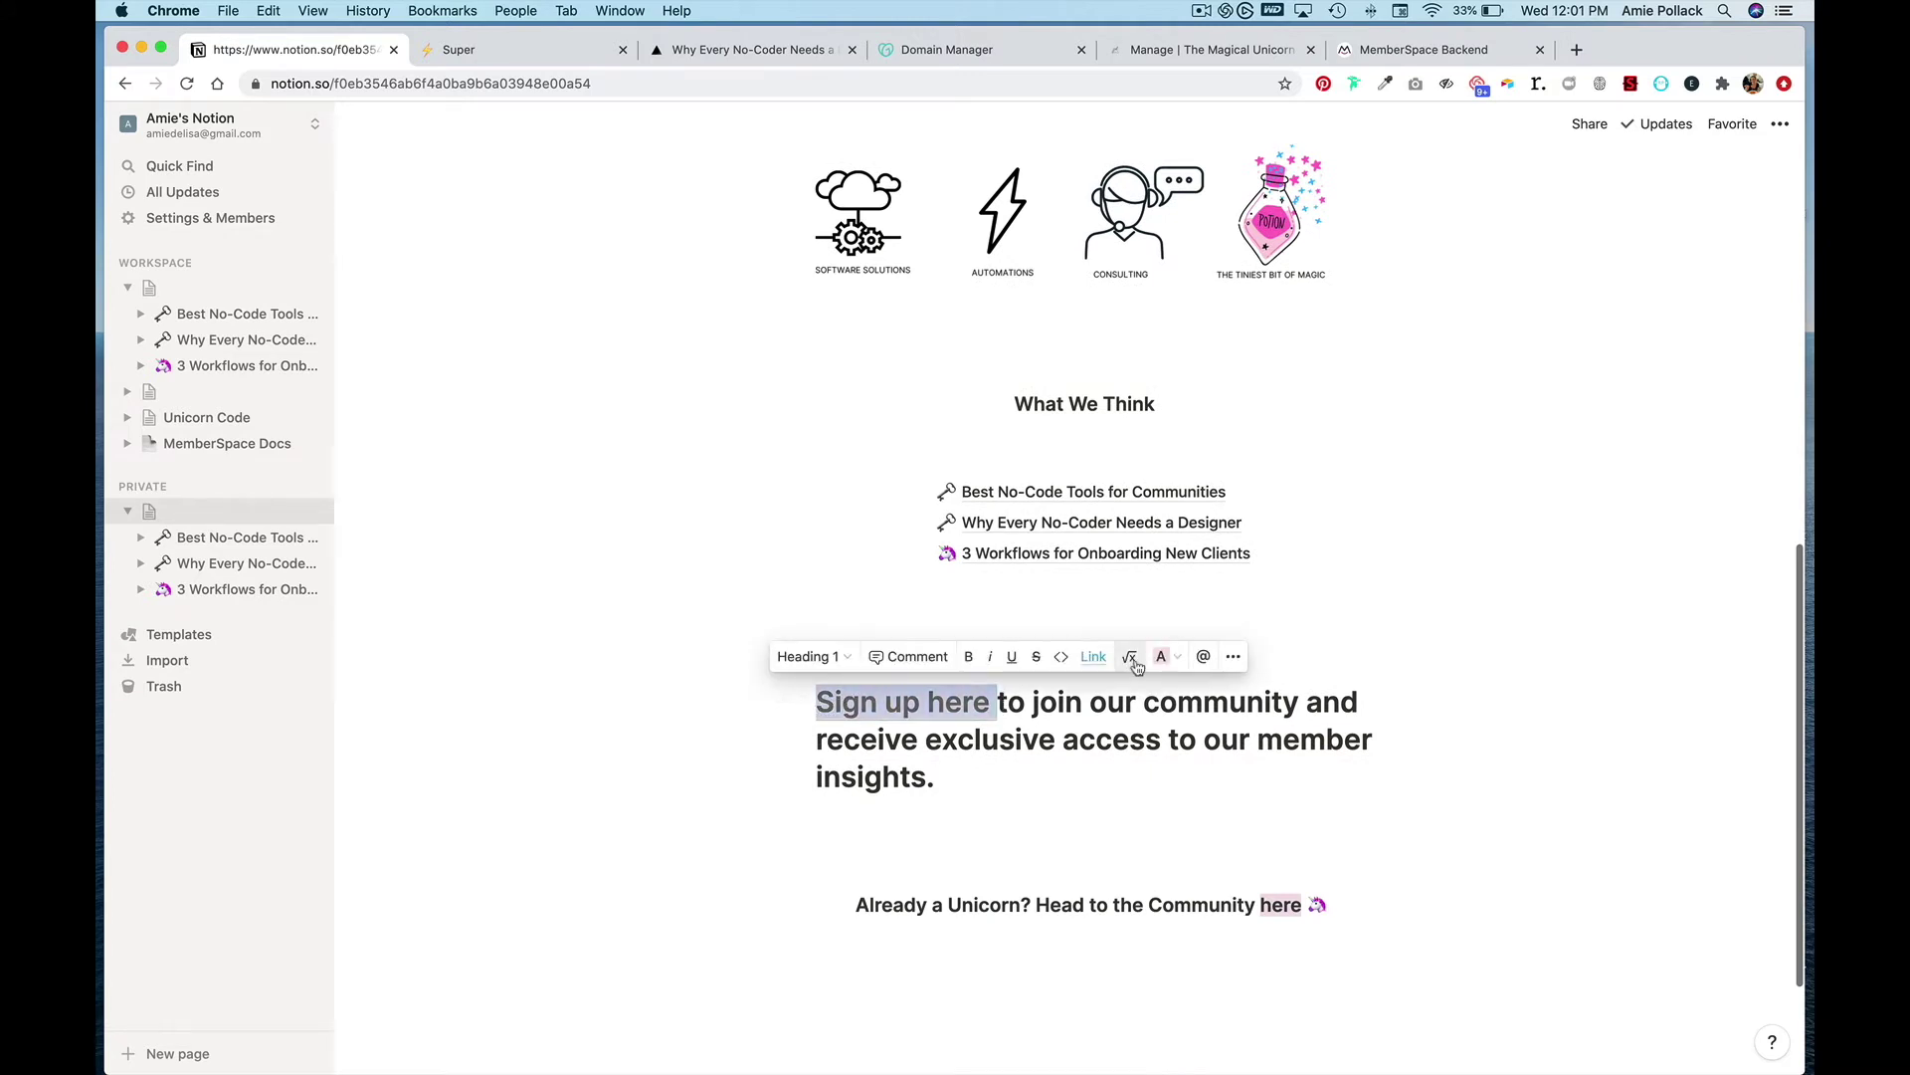
pyautogui.click(1090, 656)
pyautogui.press('super+v')
pyautogui.tripleClick(1059, 696)
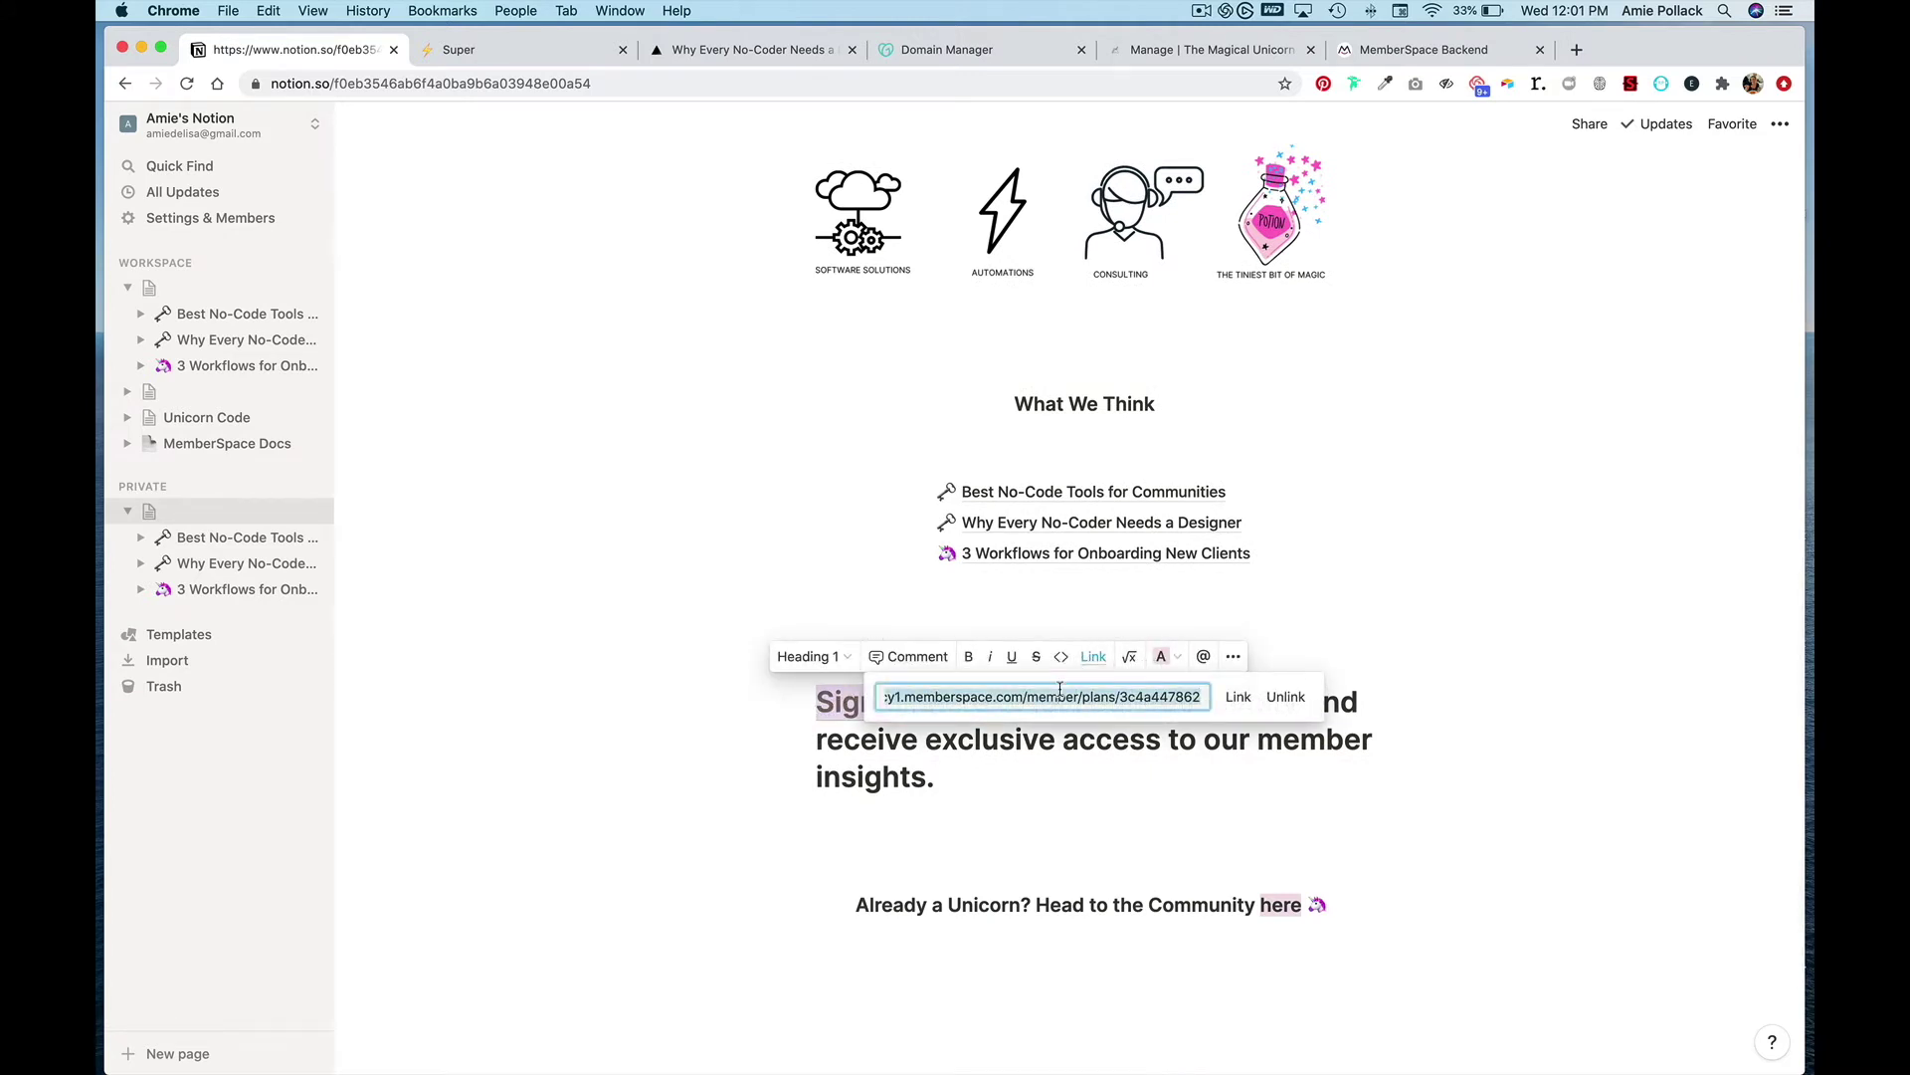
pyautogui.click(1240, 696)
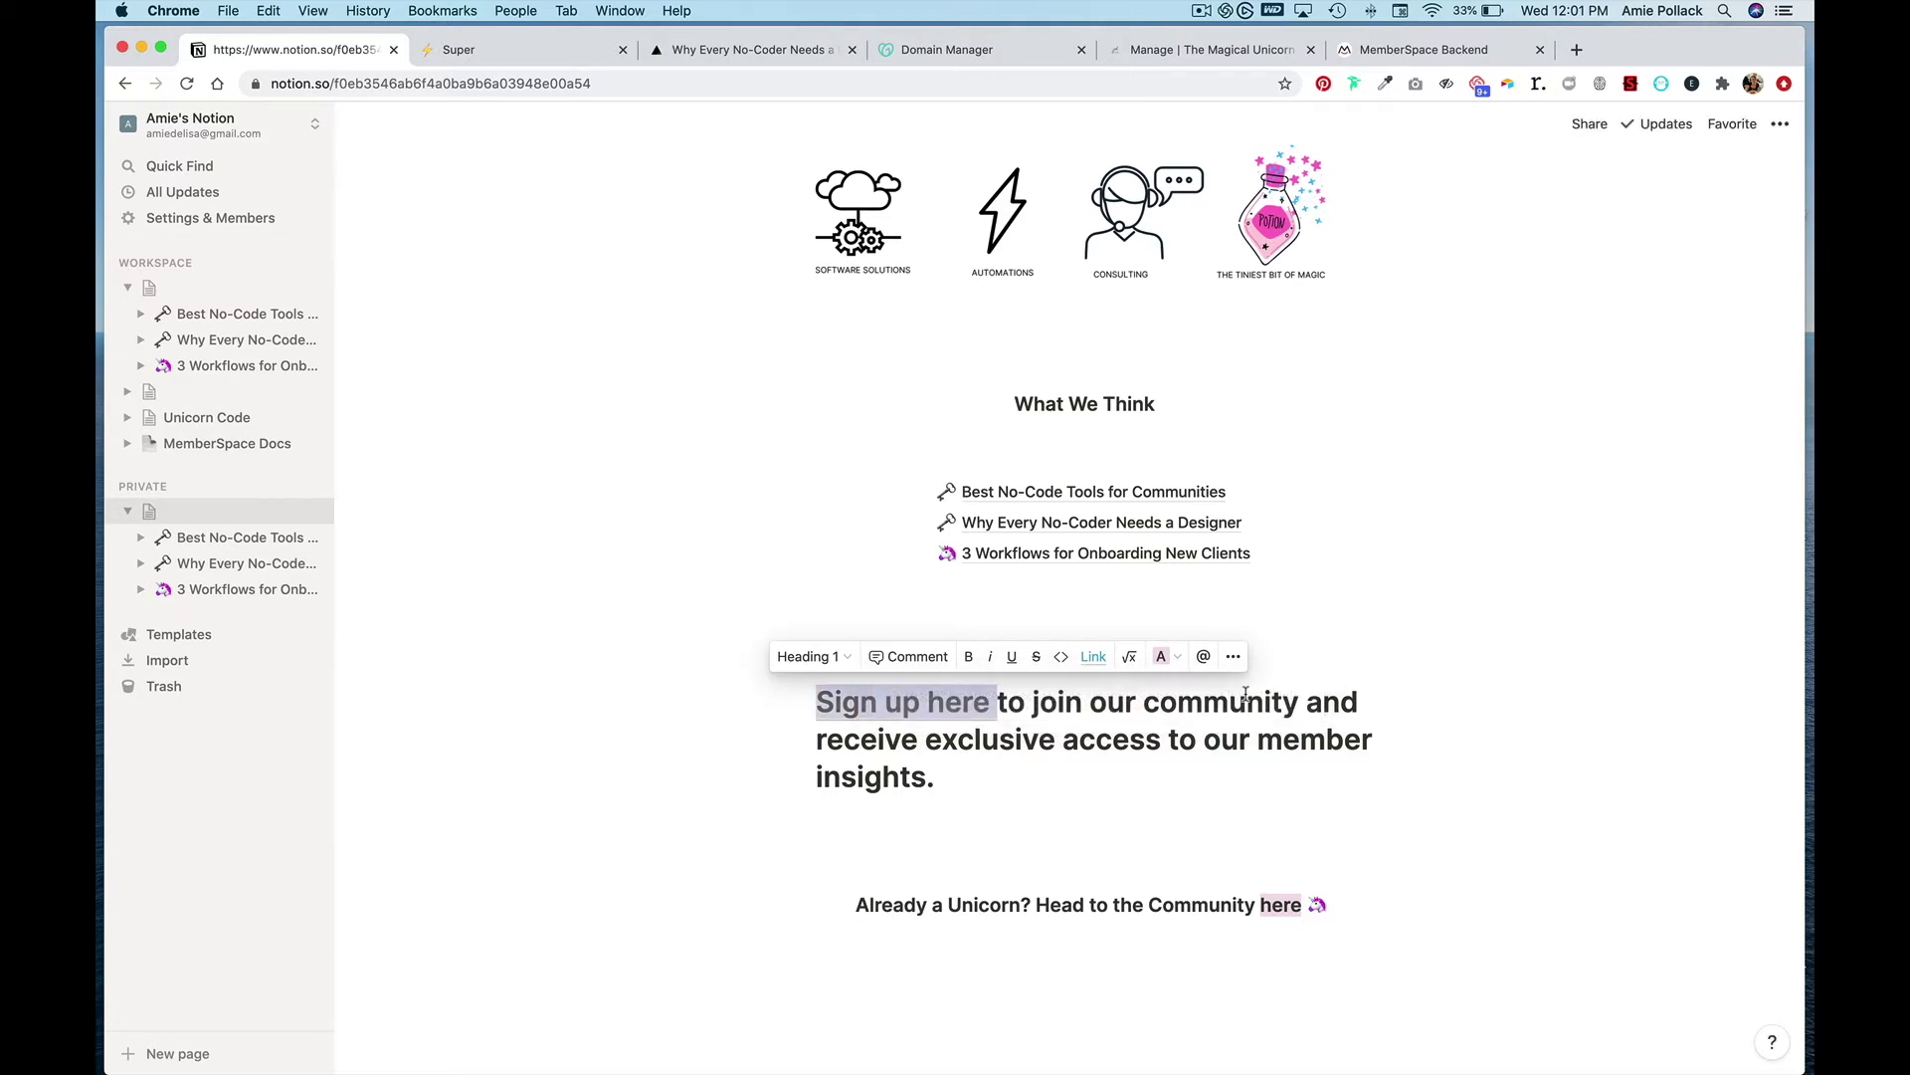
pyautogui.click(1328, 680)
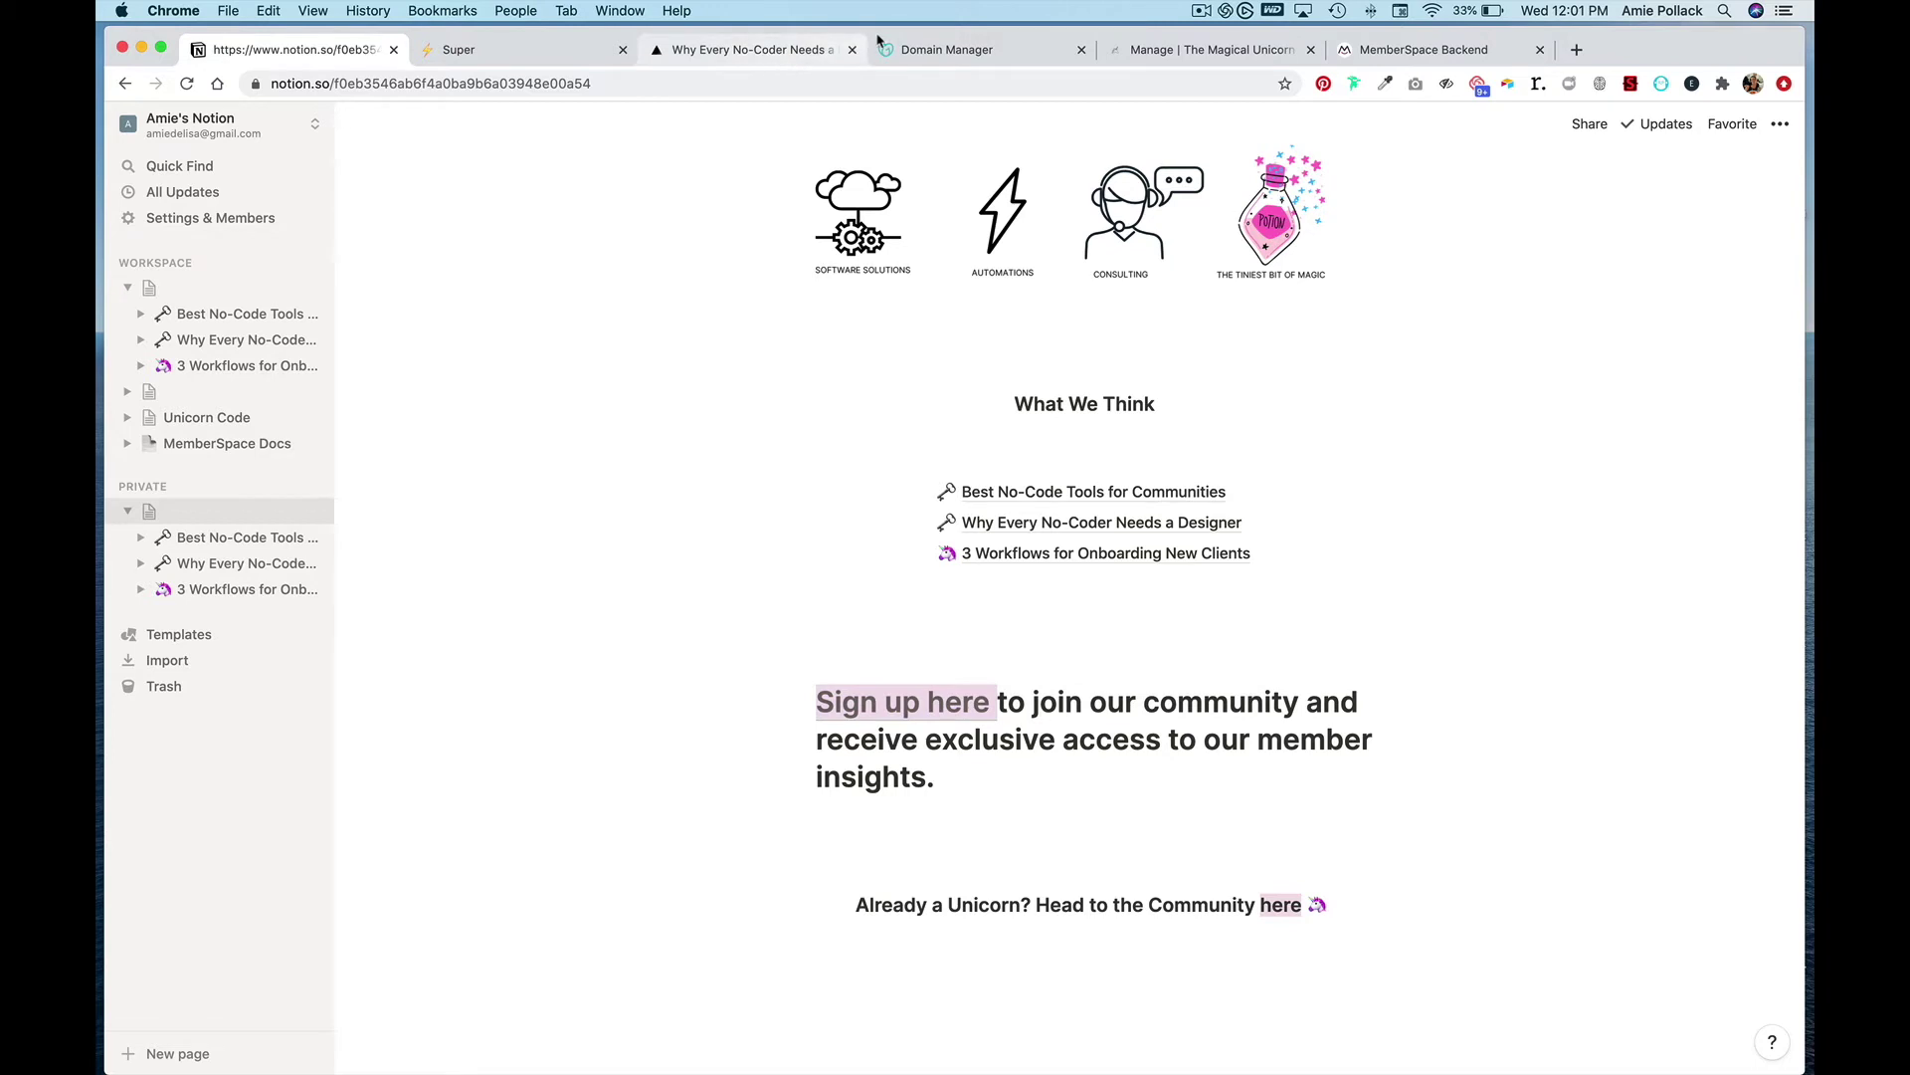
pyautogui.click(1426, 52)
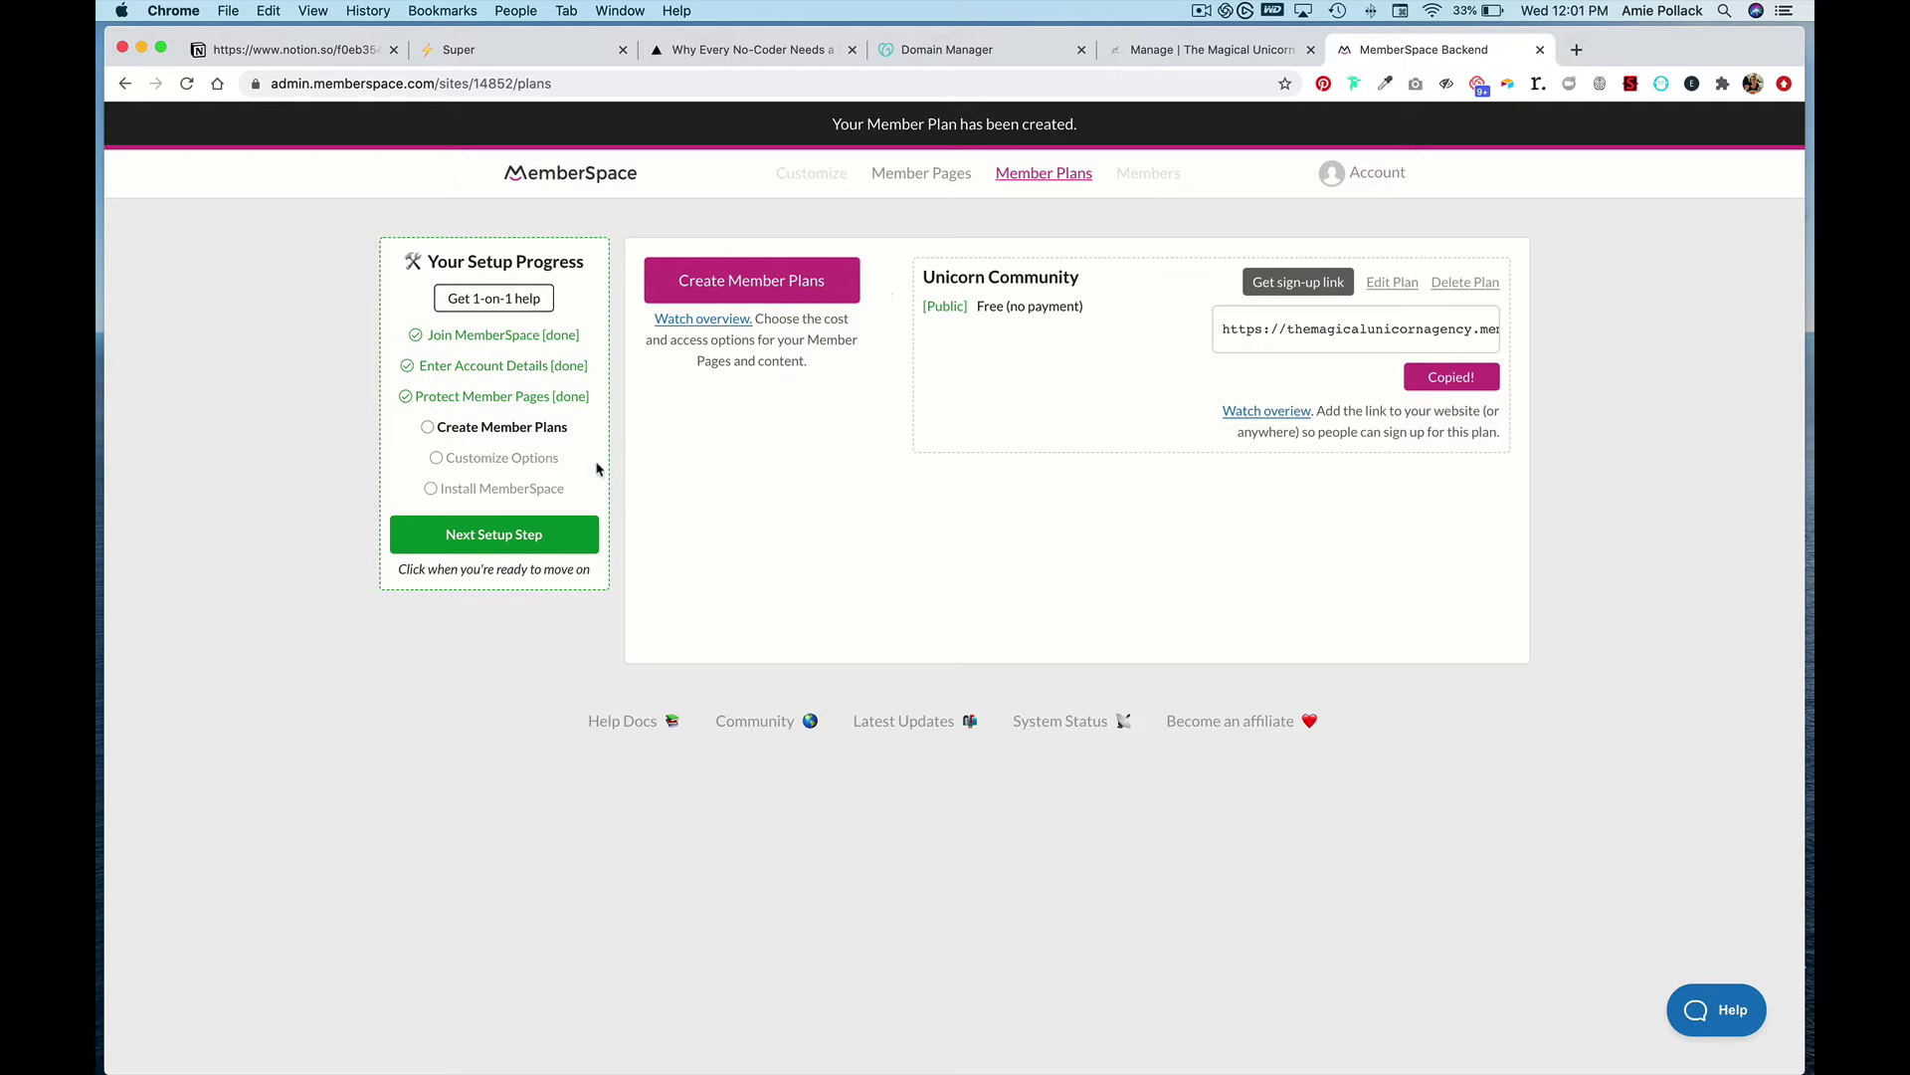
# - Mark the member plans step done, open MemberSpace's Circle integration, and return to Circle's settings
pyautogui.click(519, 536)
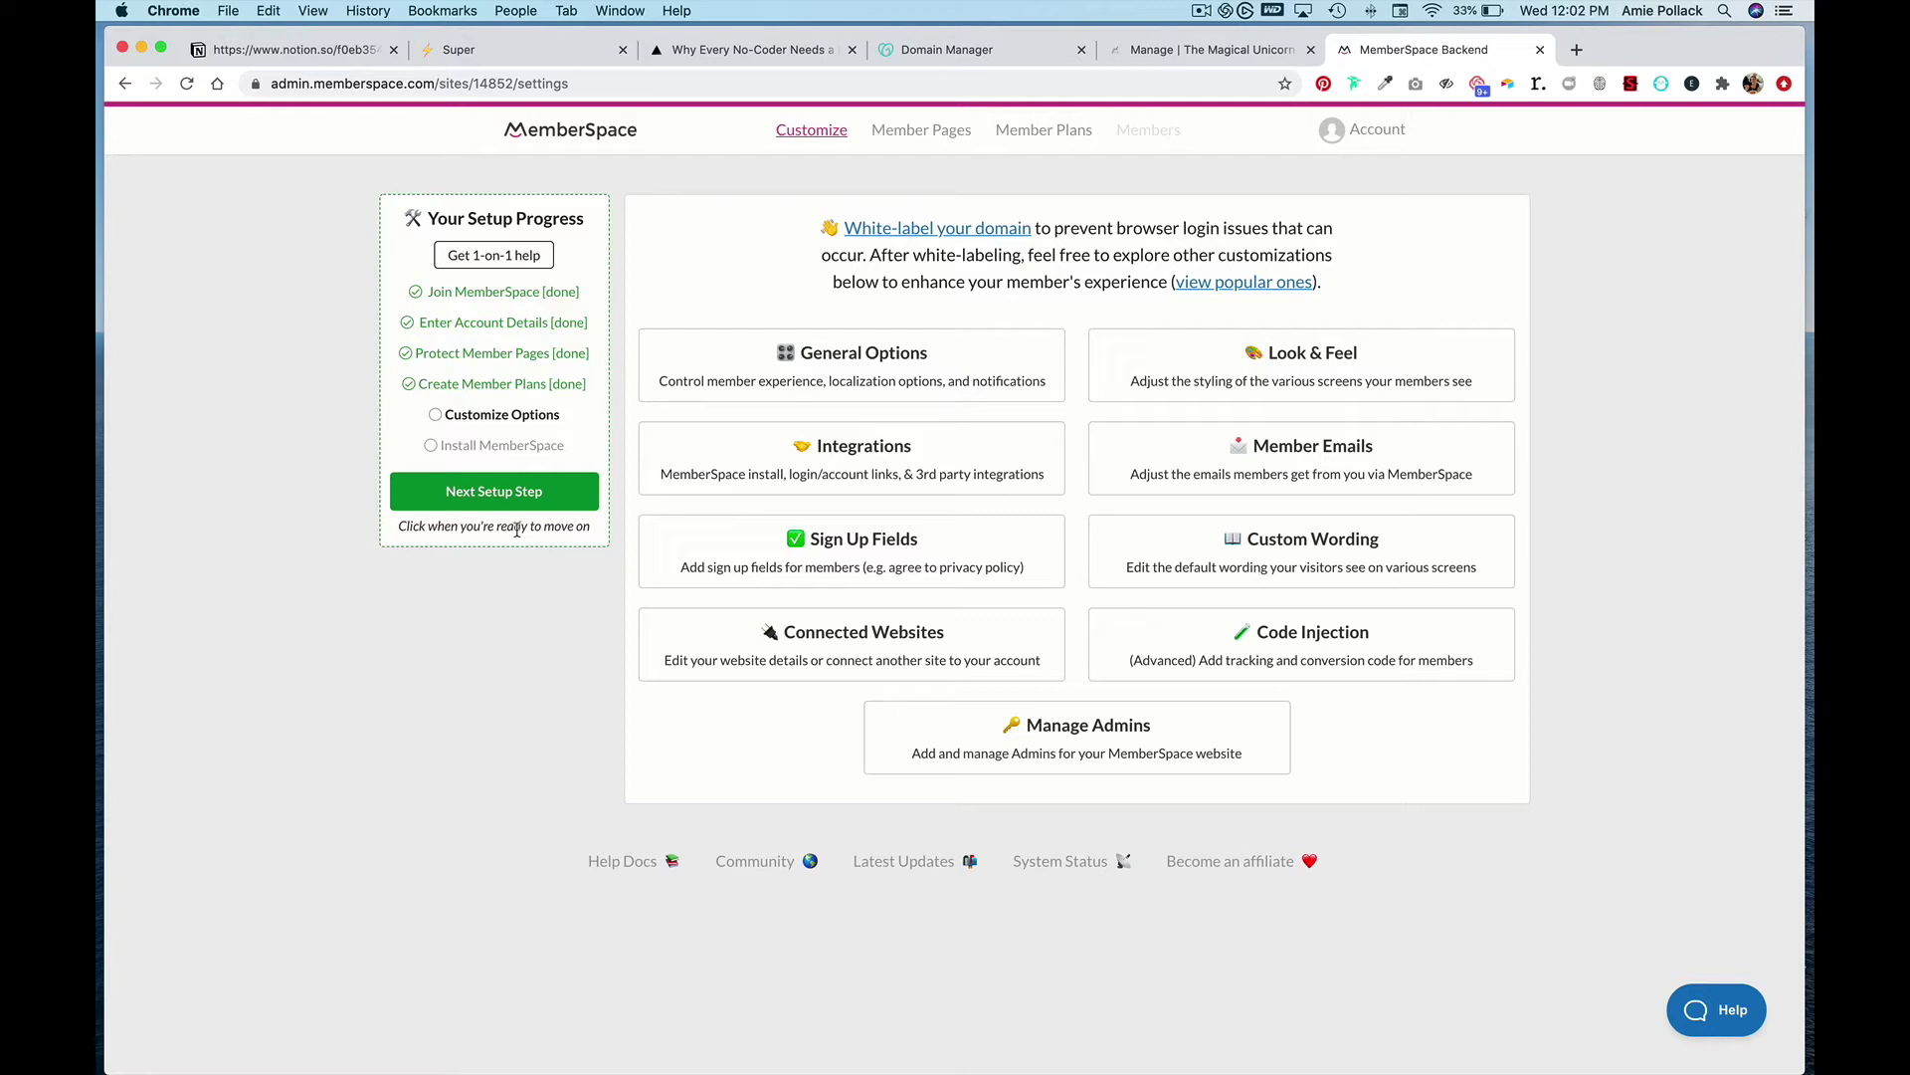
pyautogui.click(742, 449)
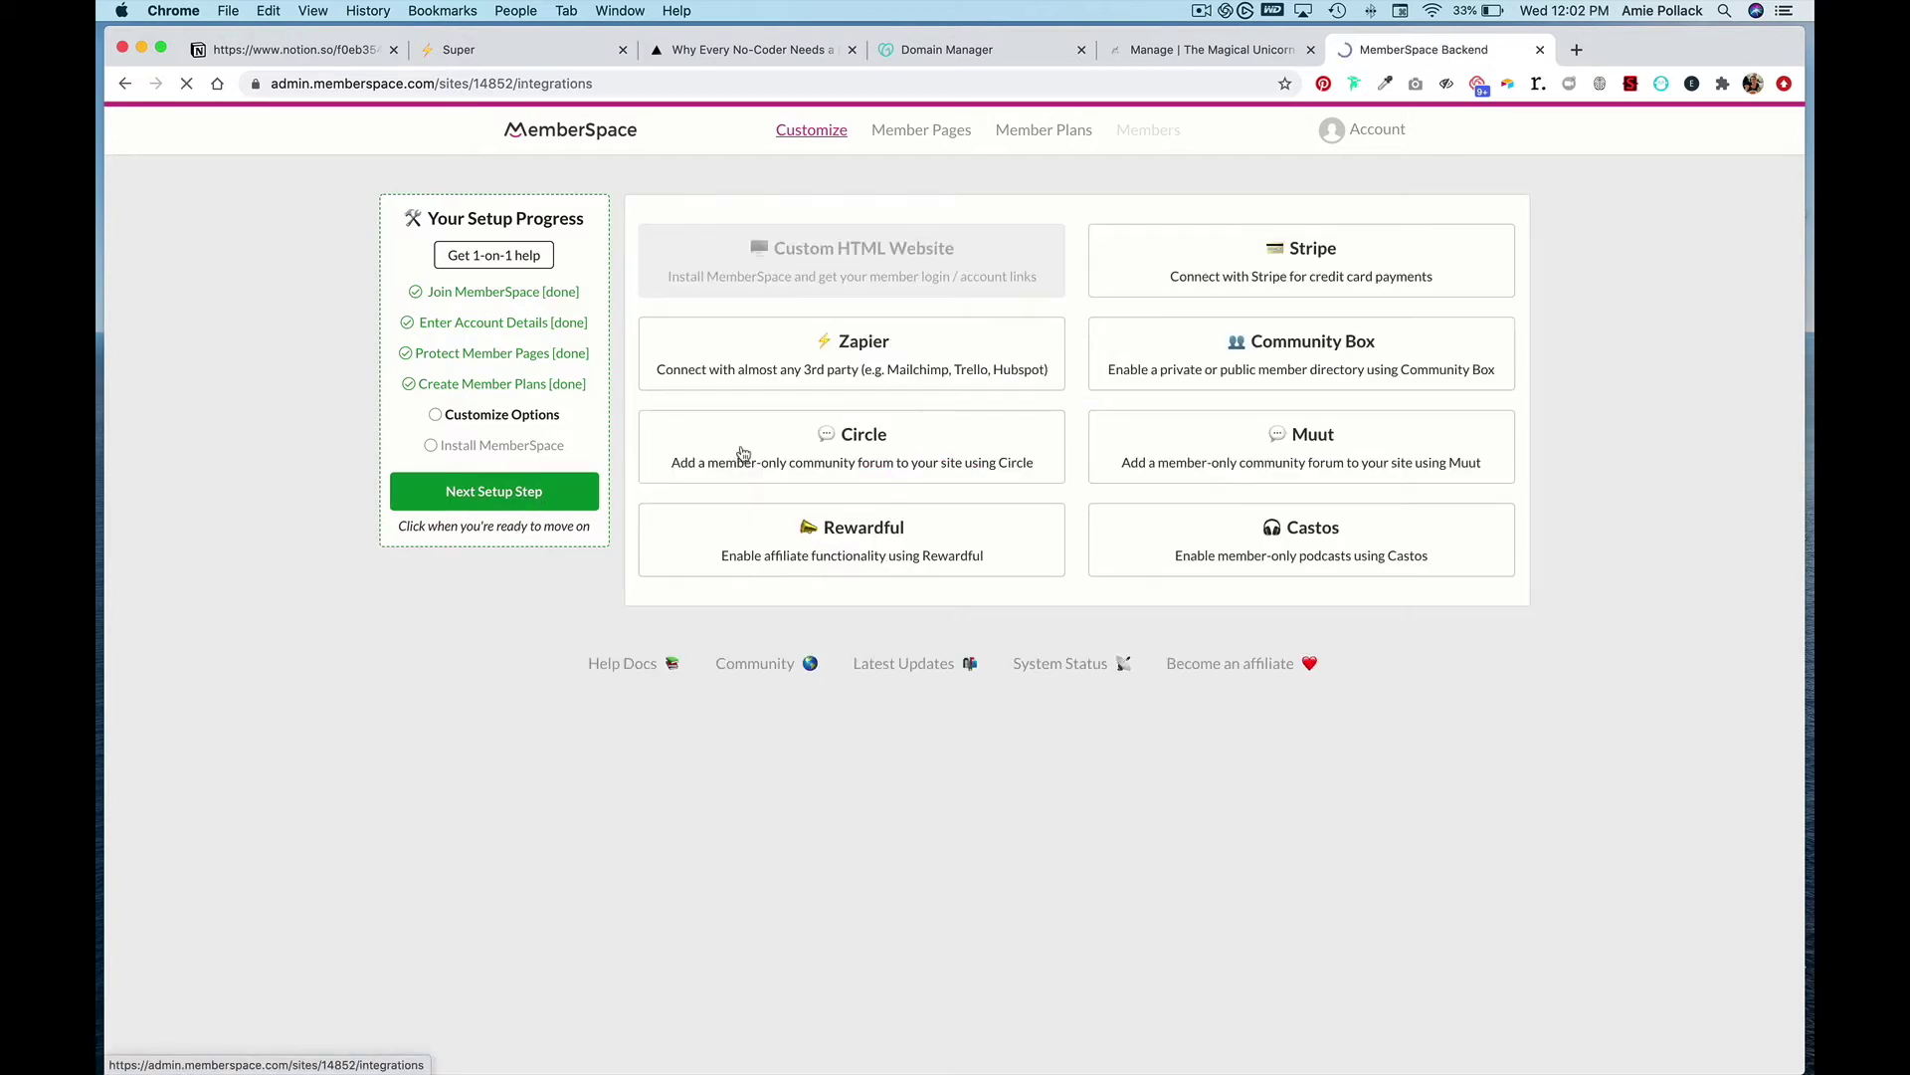
pyautogui.click(836, 457)
pyautogui.click(1152, 52)
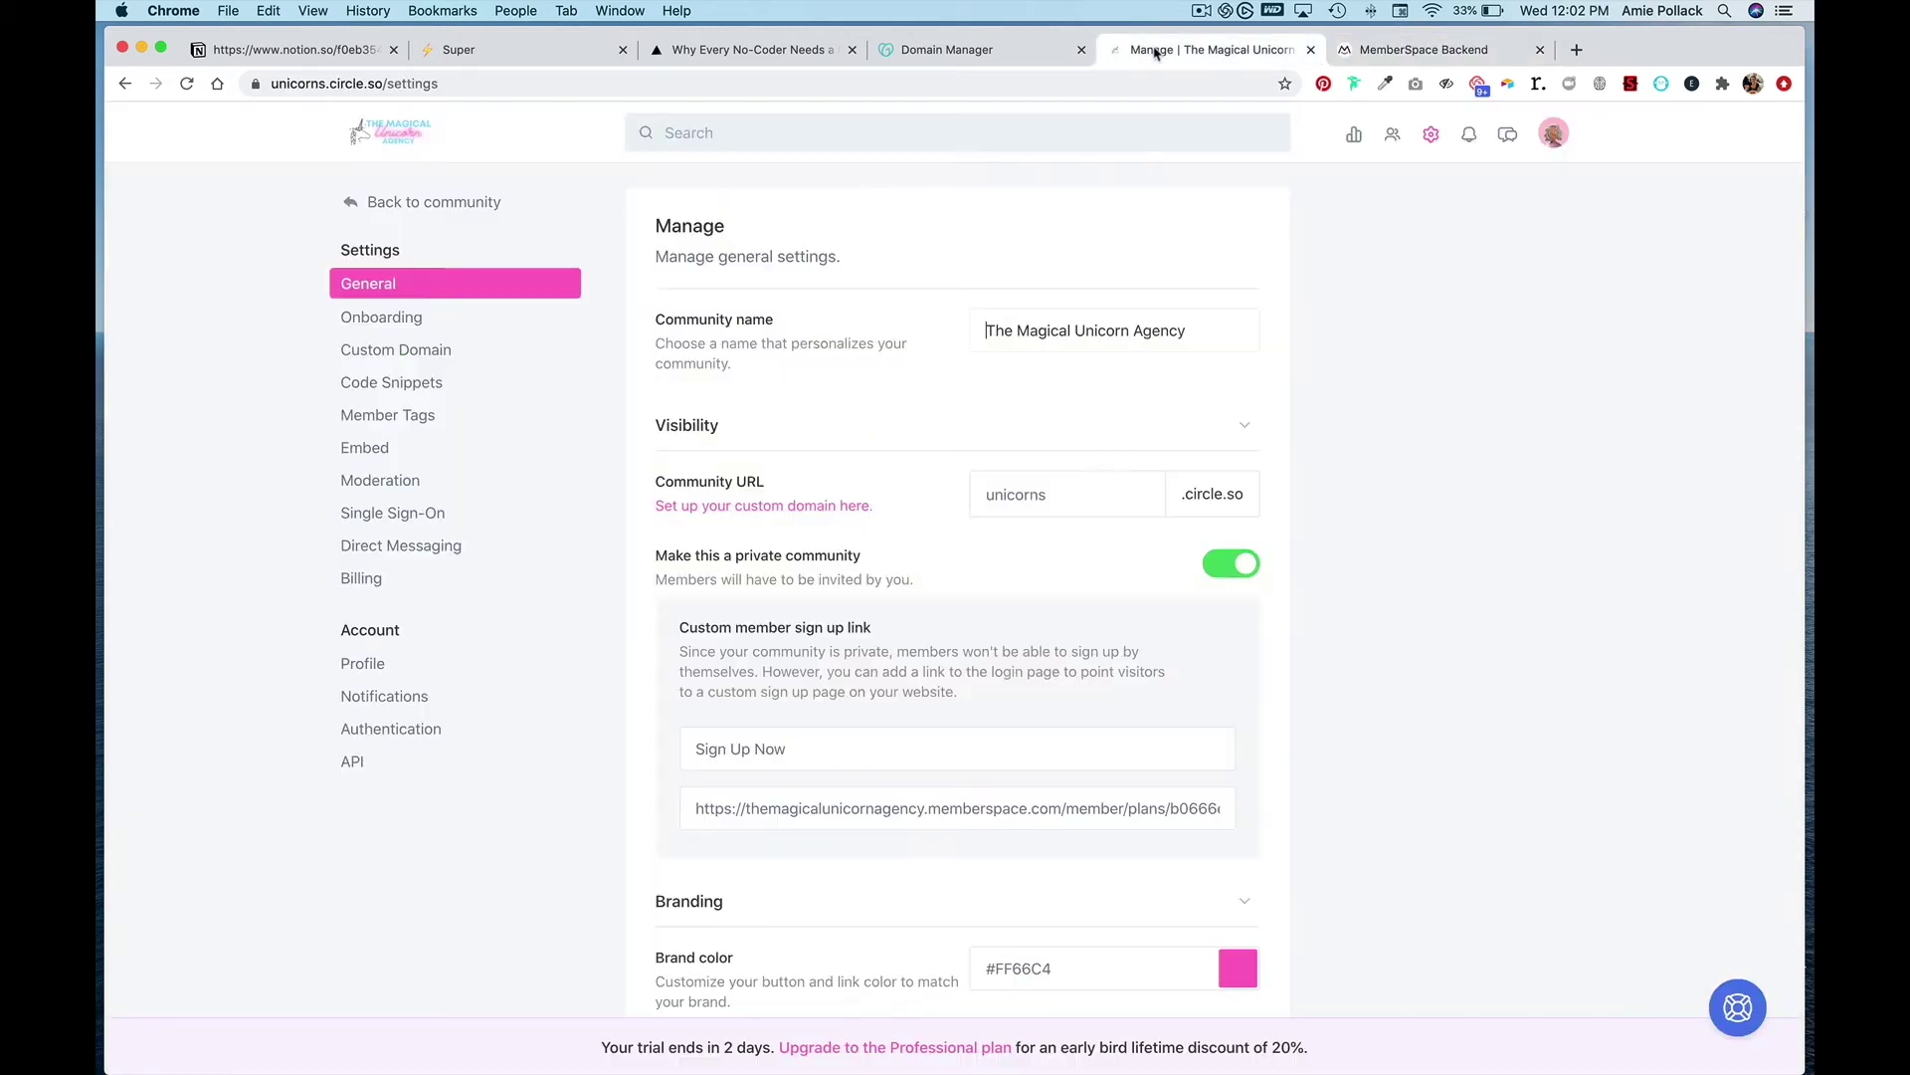
# - Turn on Circle single sign-on and select the custom member sign-up link in general settings
pyautogui.click(420, 516)
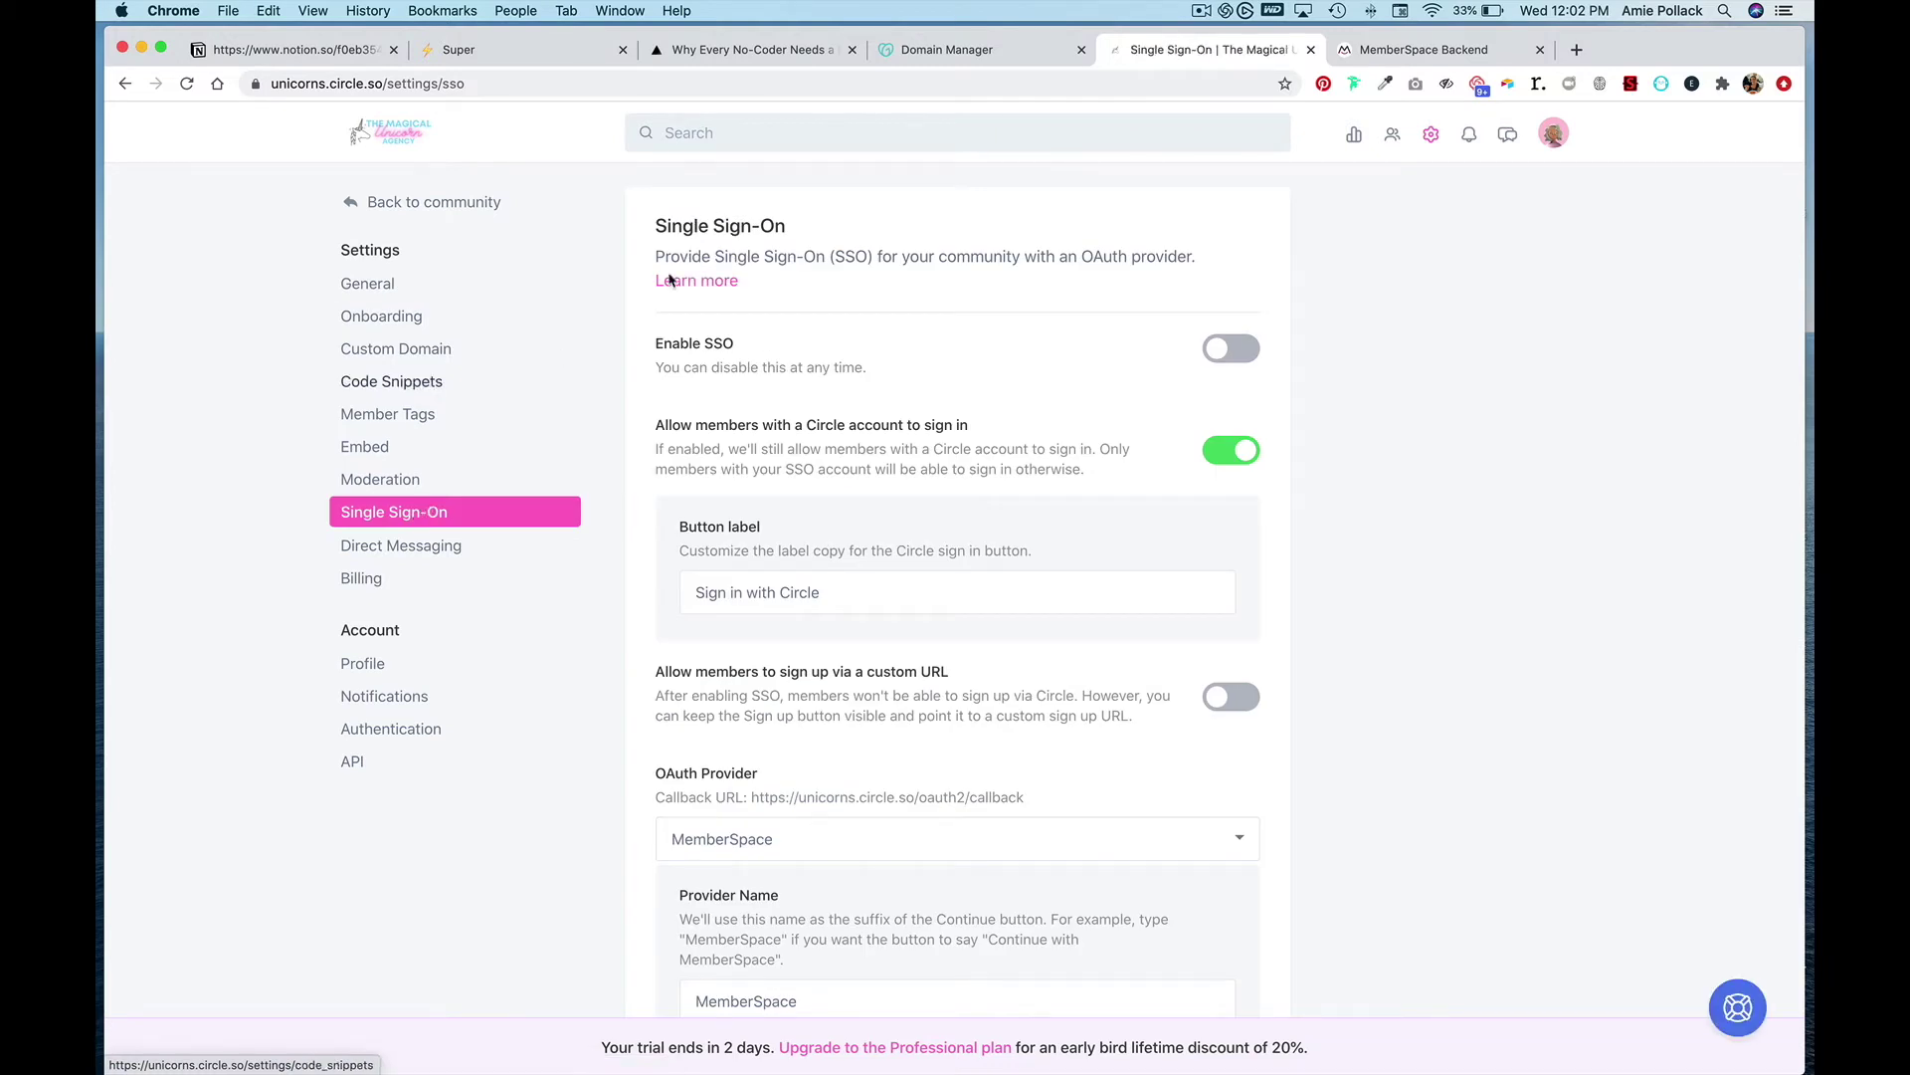
pyautogui.click(1243, 356)
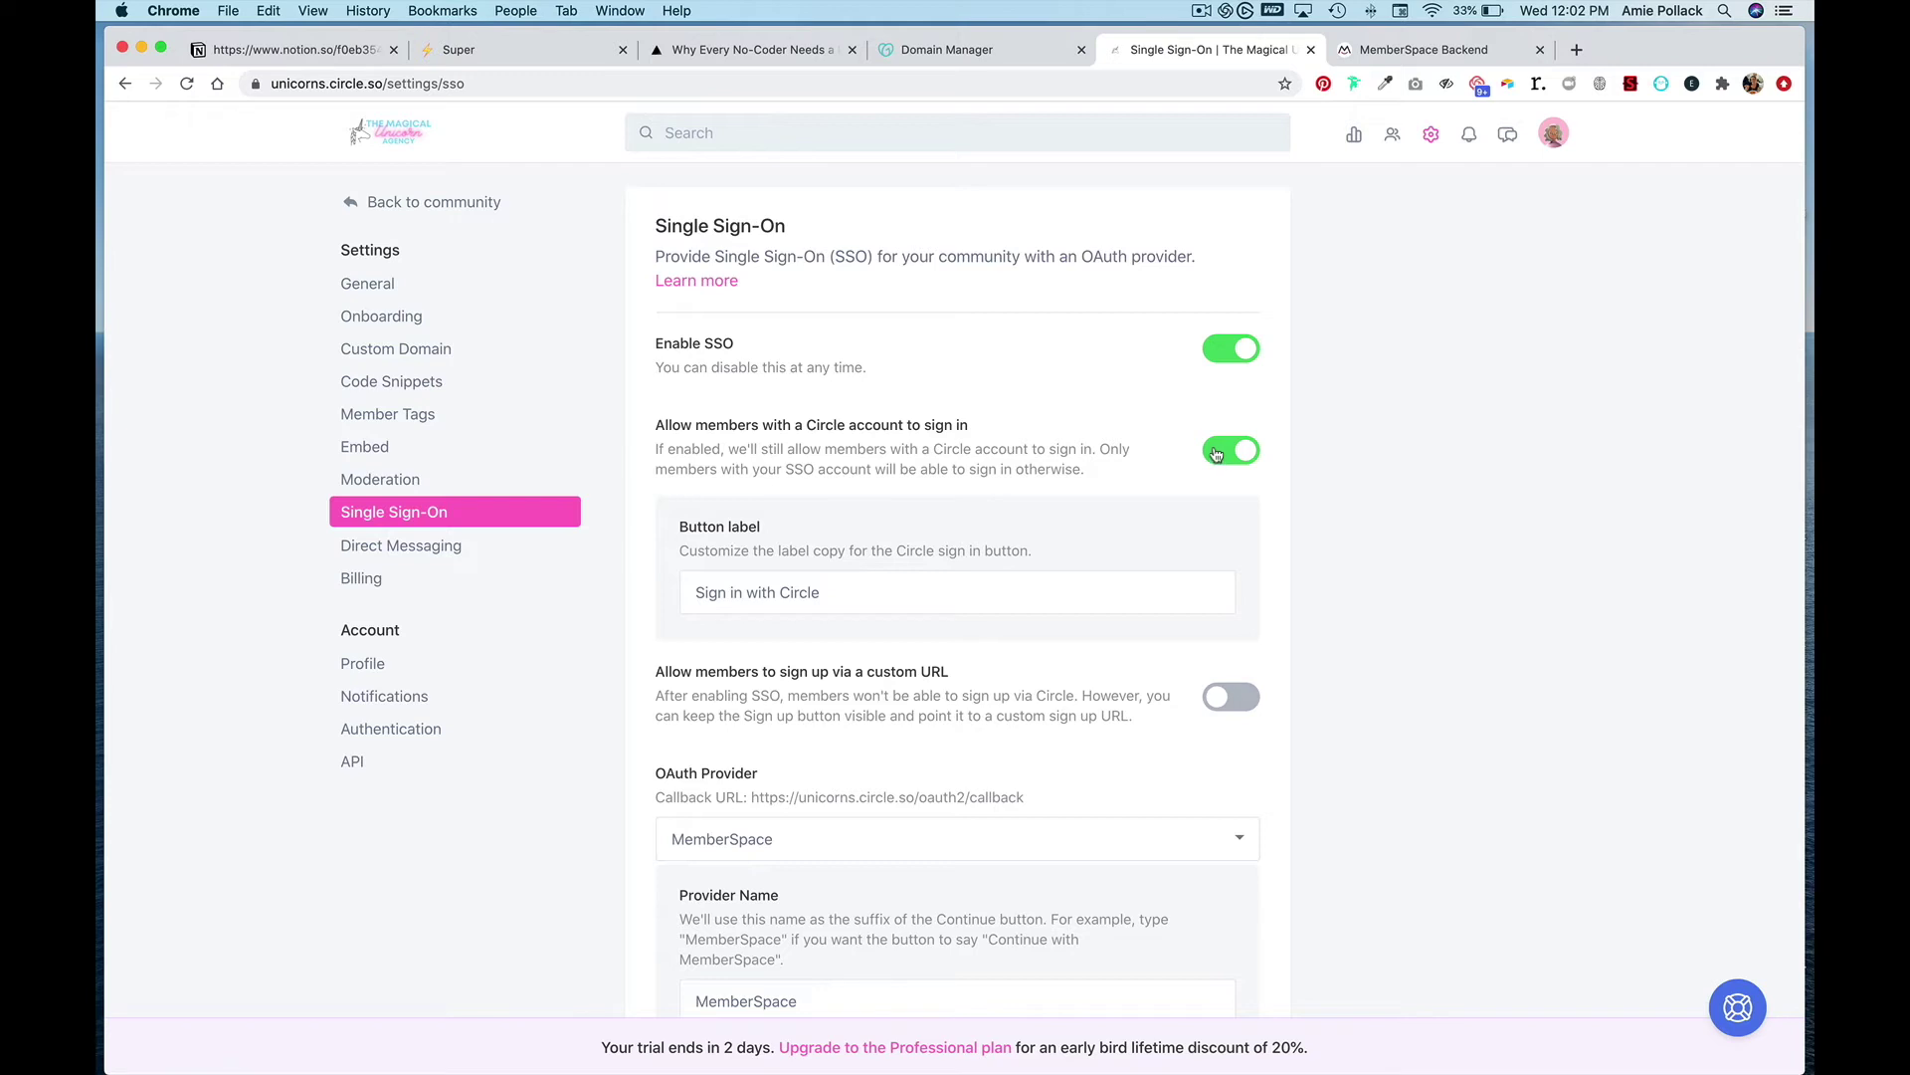
pyautogui.scroll(-3, 1216, 454)
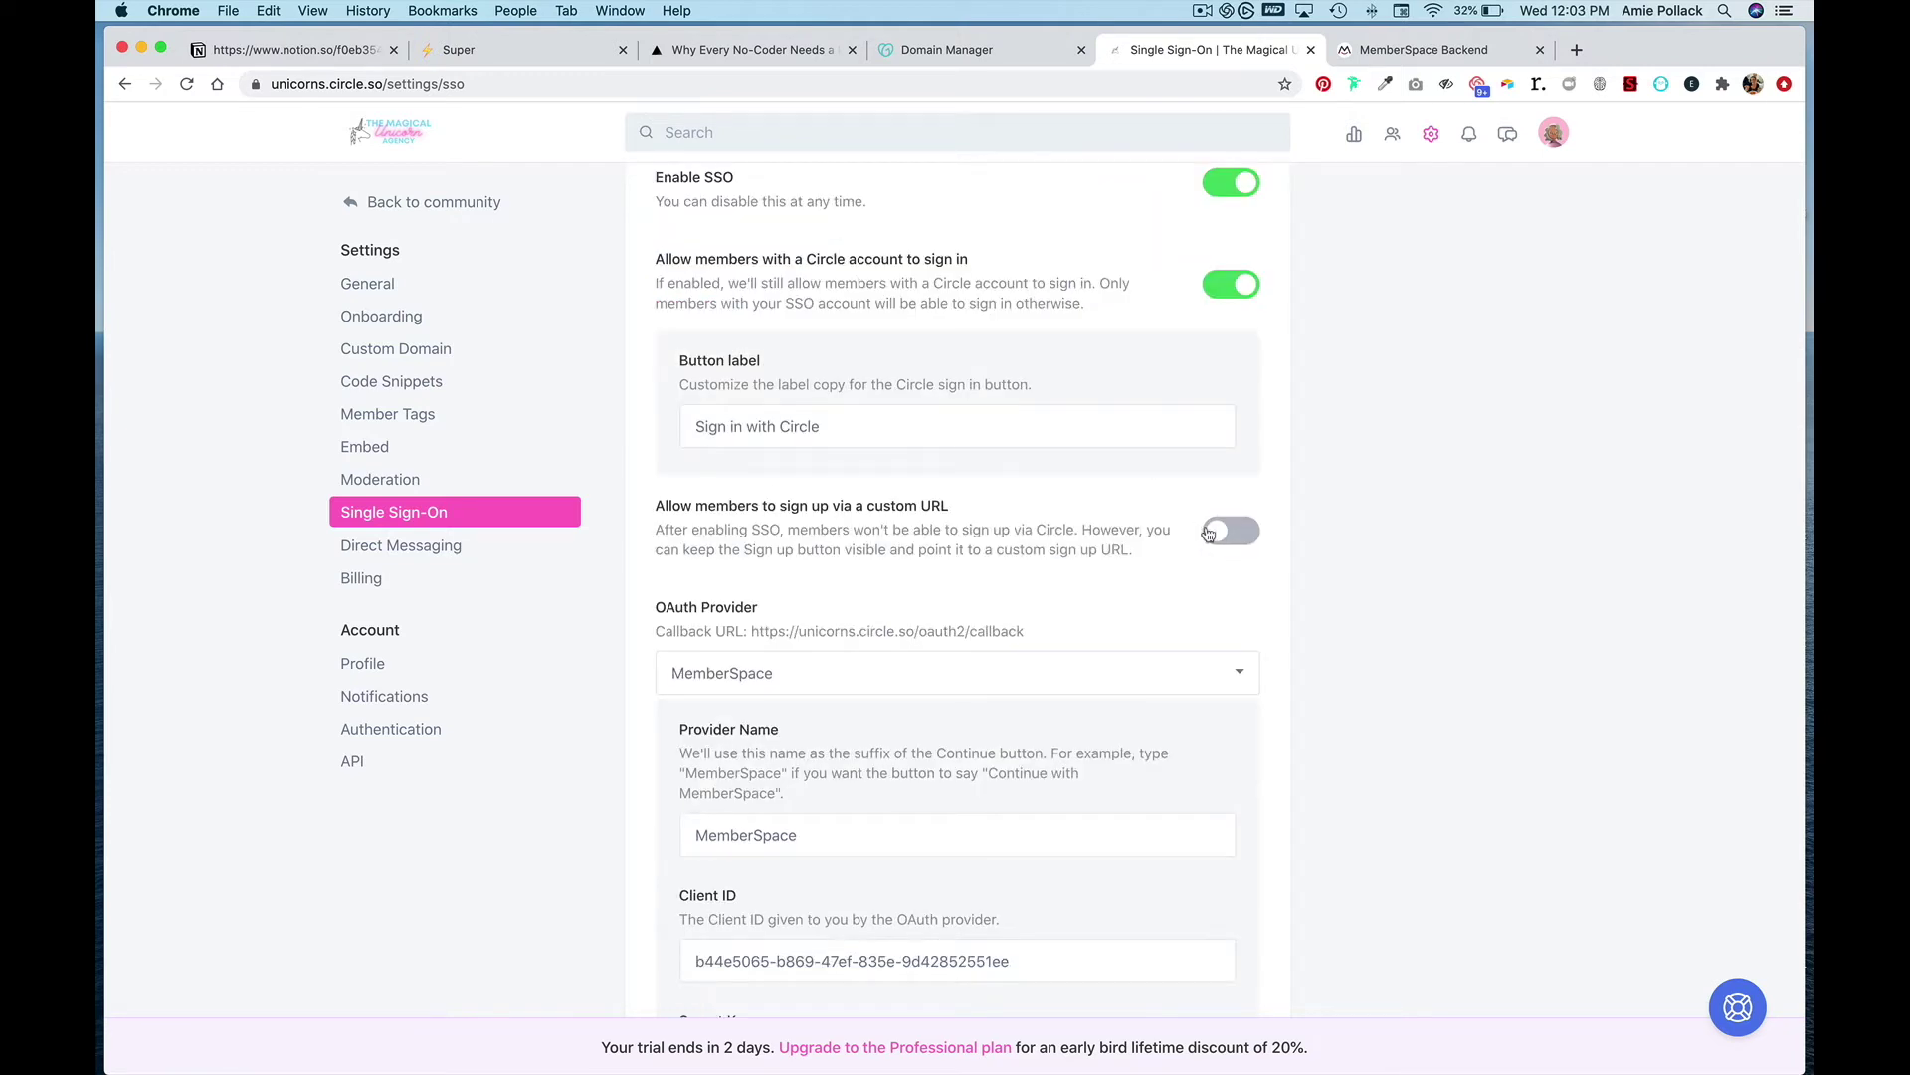
pyautogui.click(366, 283)
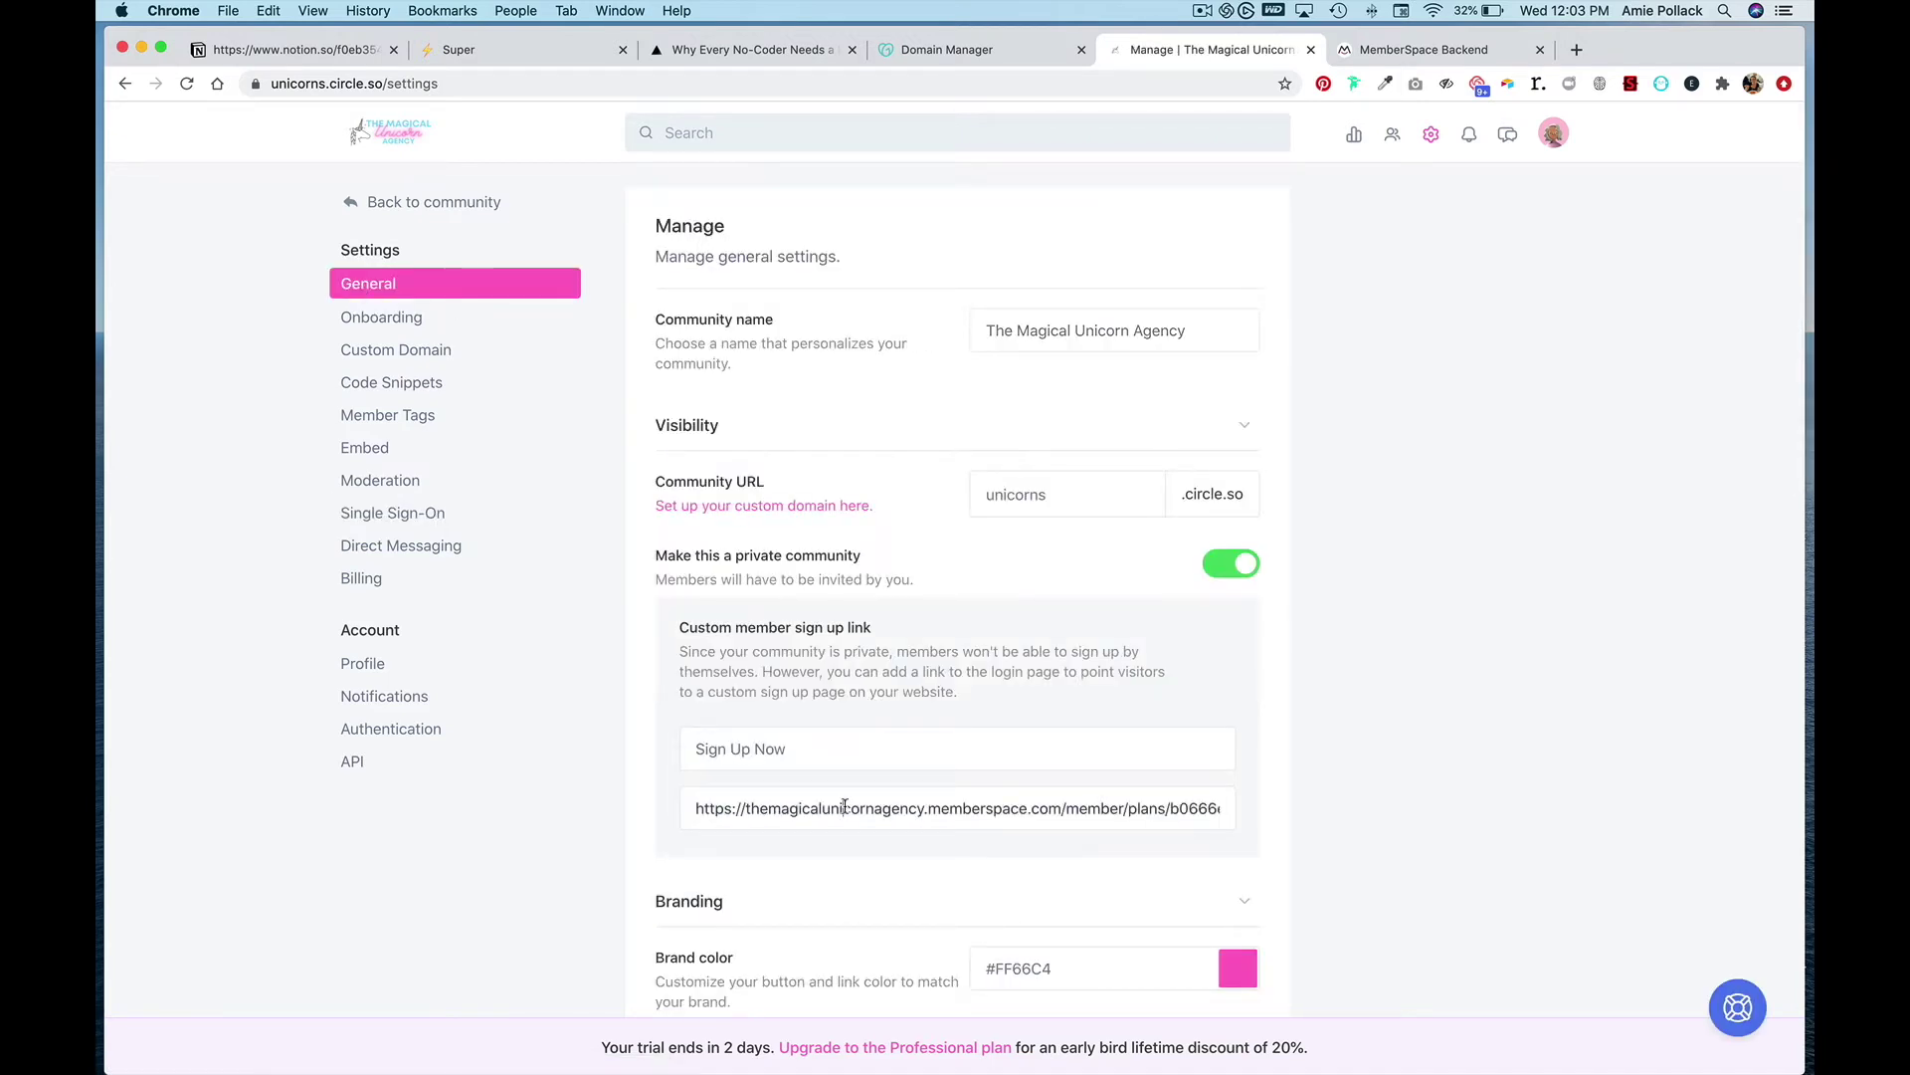
pyautogui.tripleClick(845, 805)
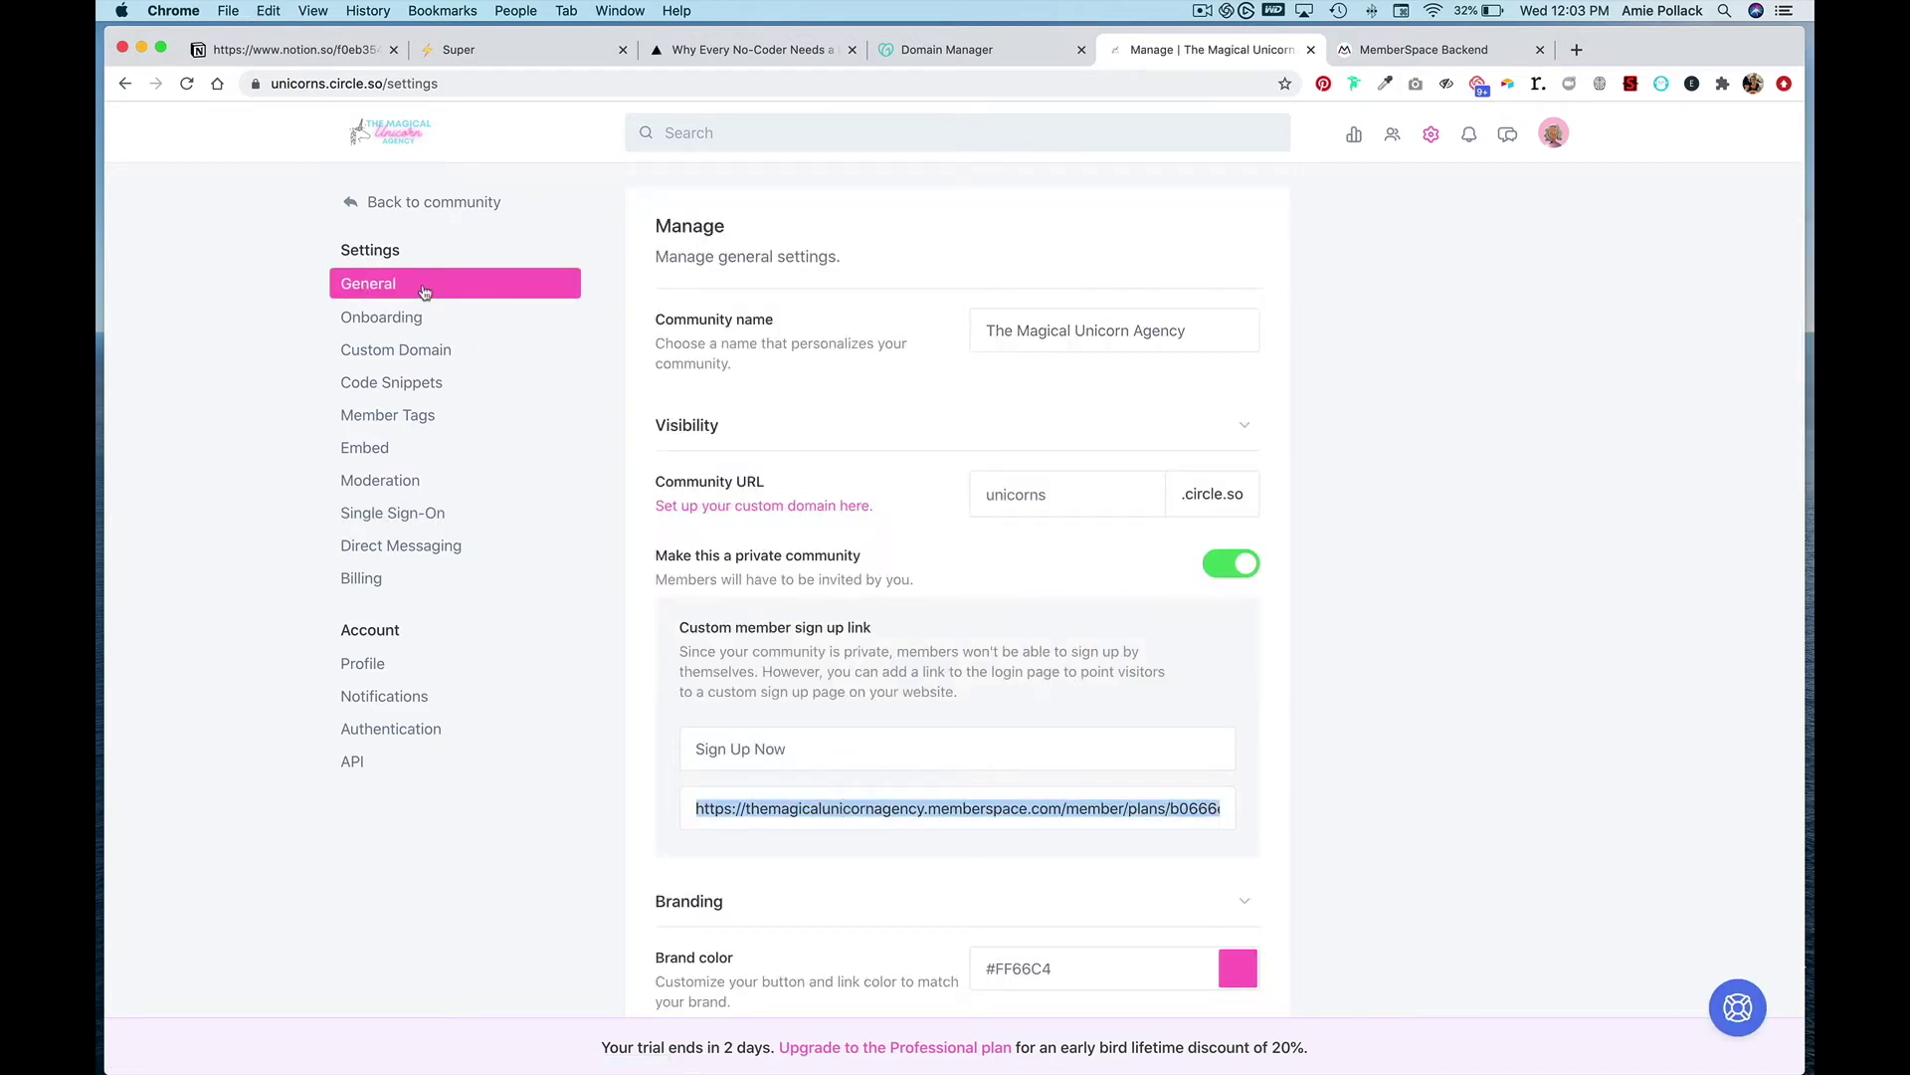
# - Allow members to sign up via a custom URL, pasting the MemberSpace plan link
pyautogui.click(396, 515)
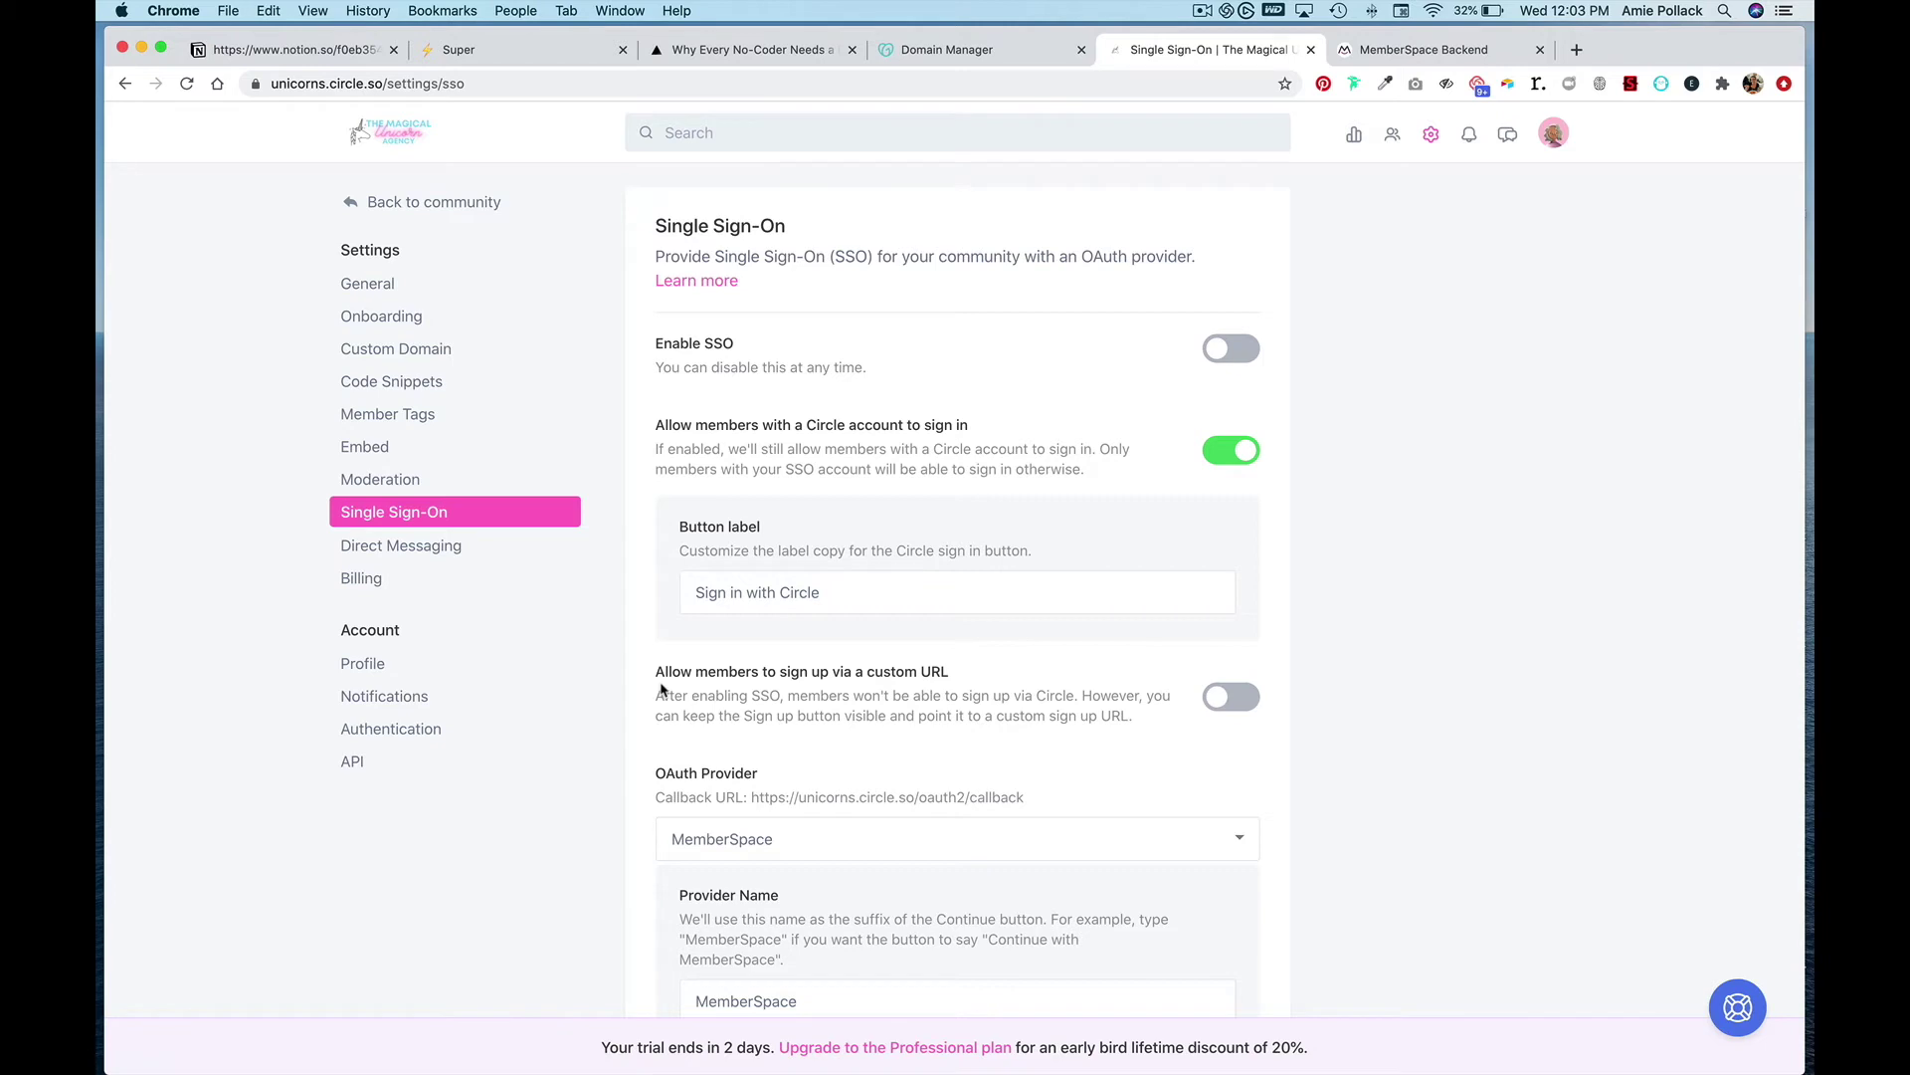
pyautogui.click(1230, 697)
pyautogui.tripleClick(1078, 827)
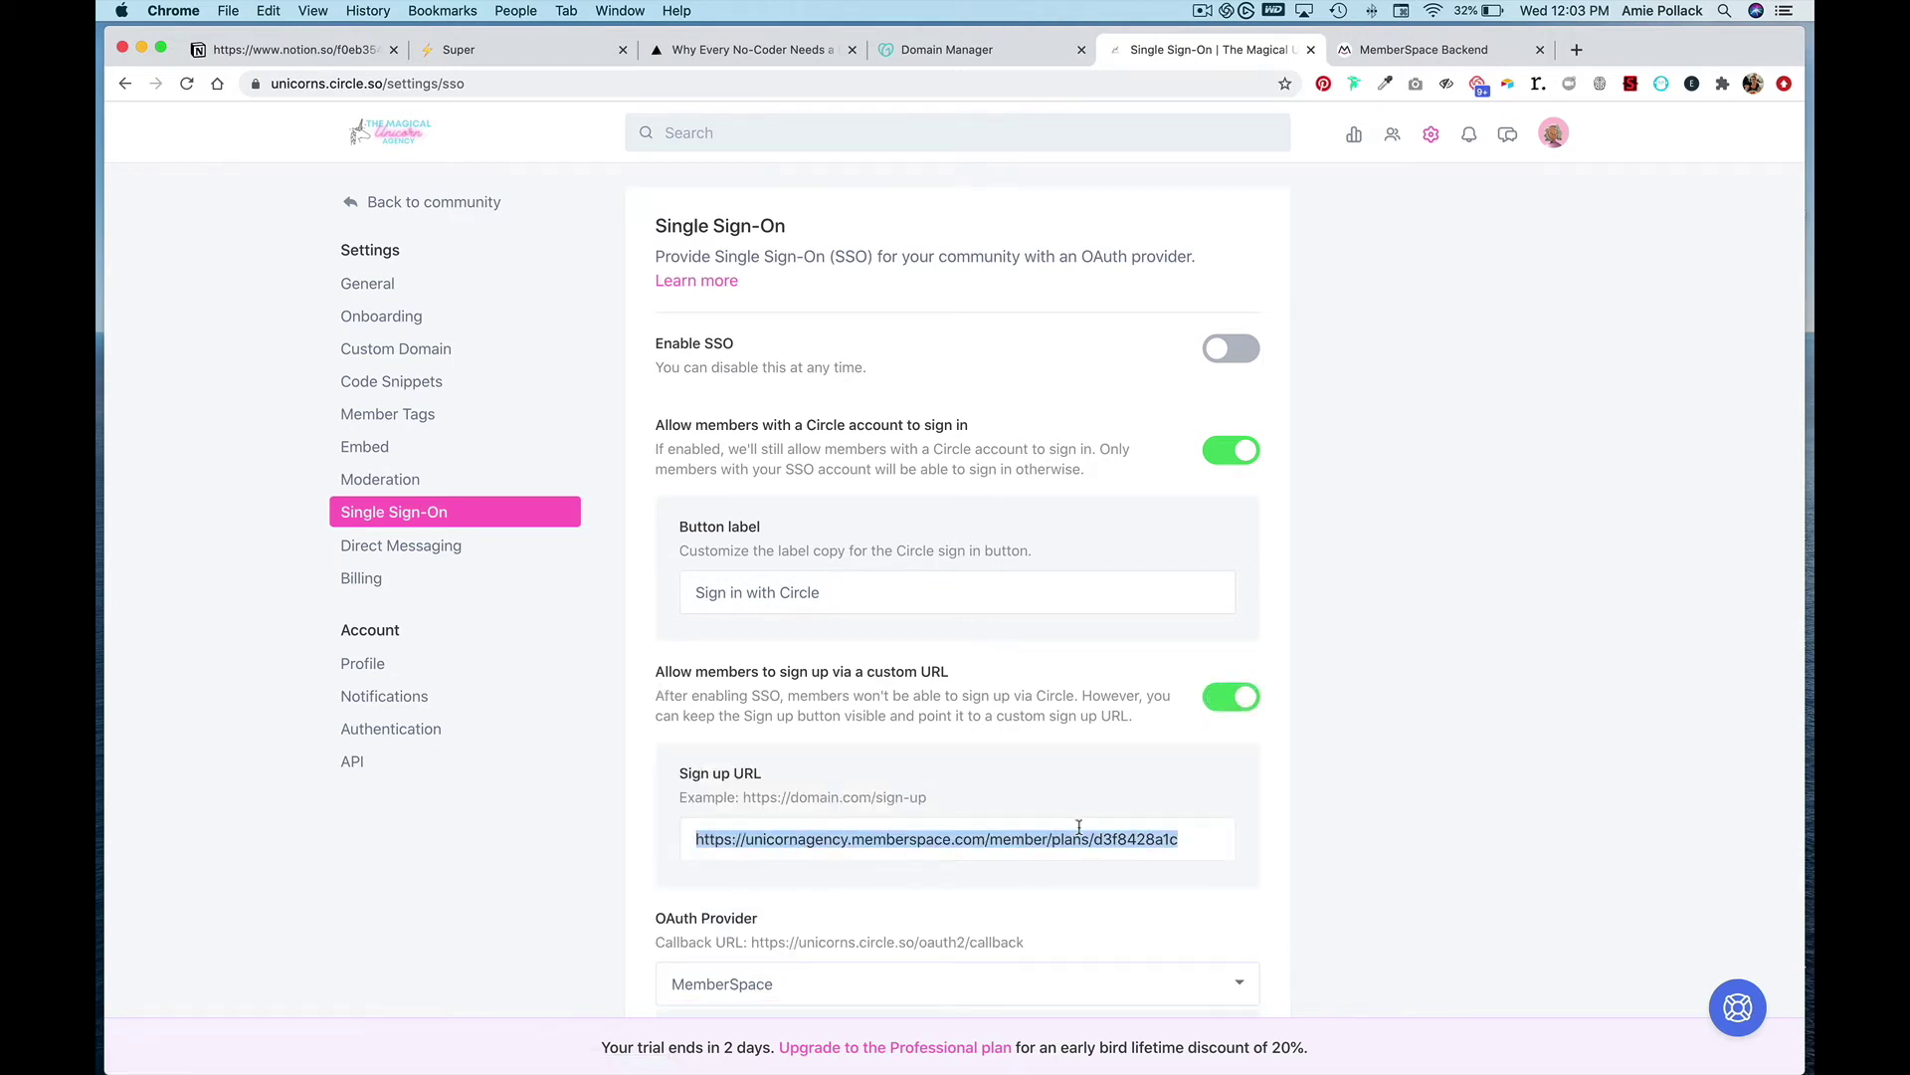
pyautogui.write('https://themagicalunicornagency.memberspace.com/member/plans/b0666ee00b')
pyautogui.scroll(-3, 1079, 827)
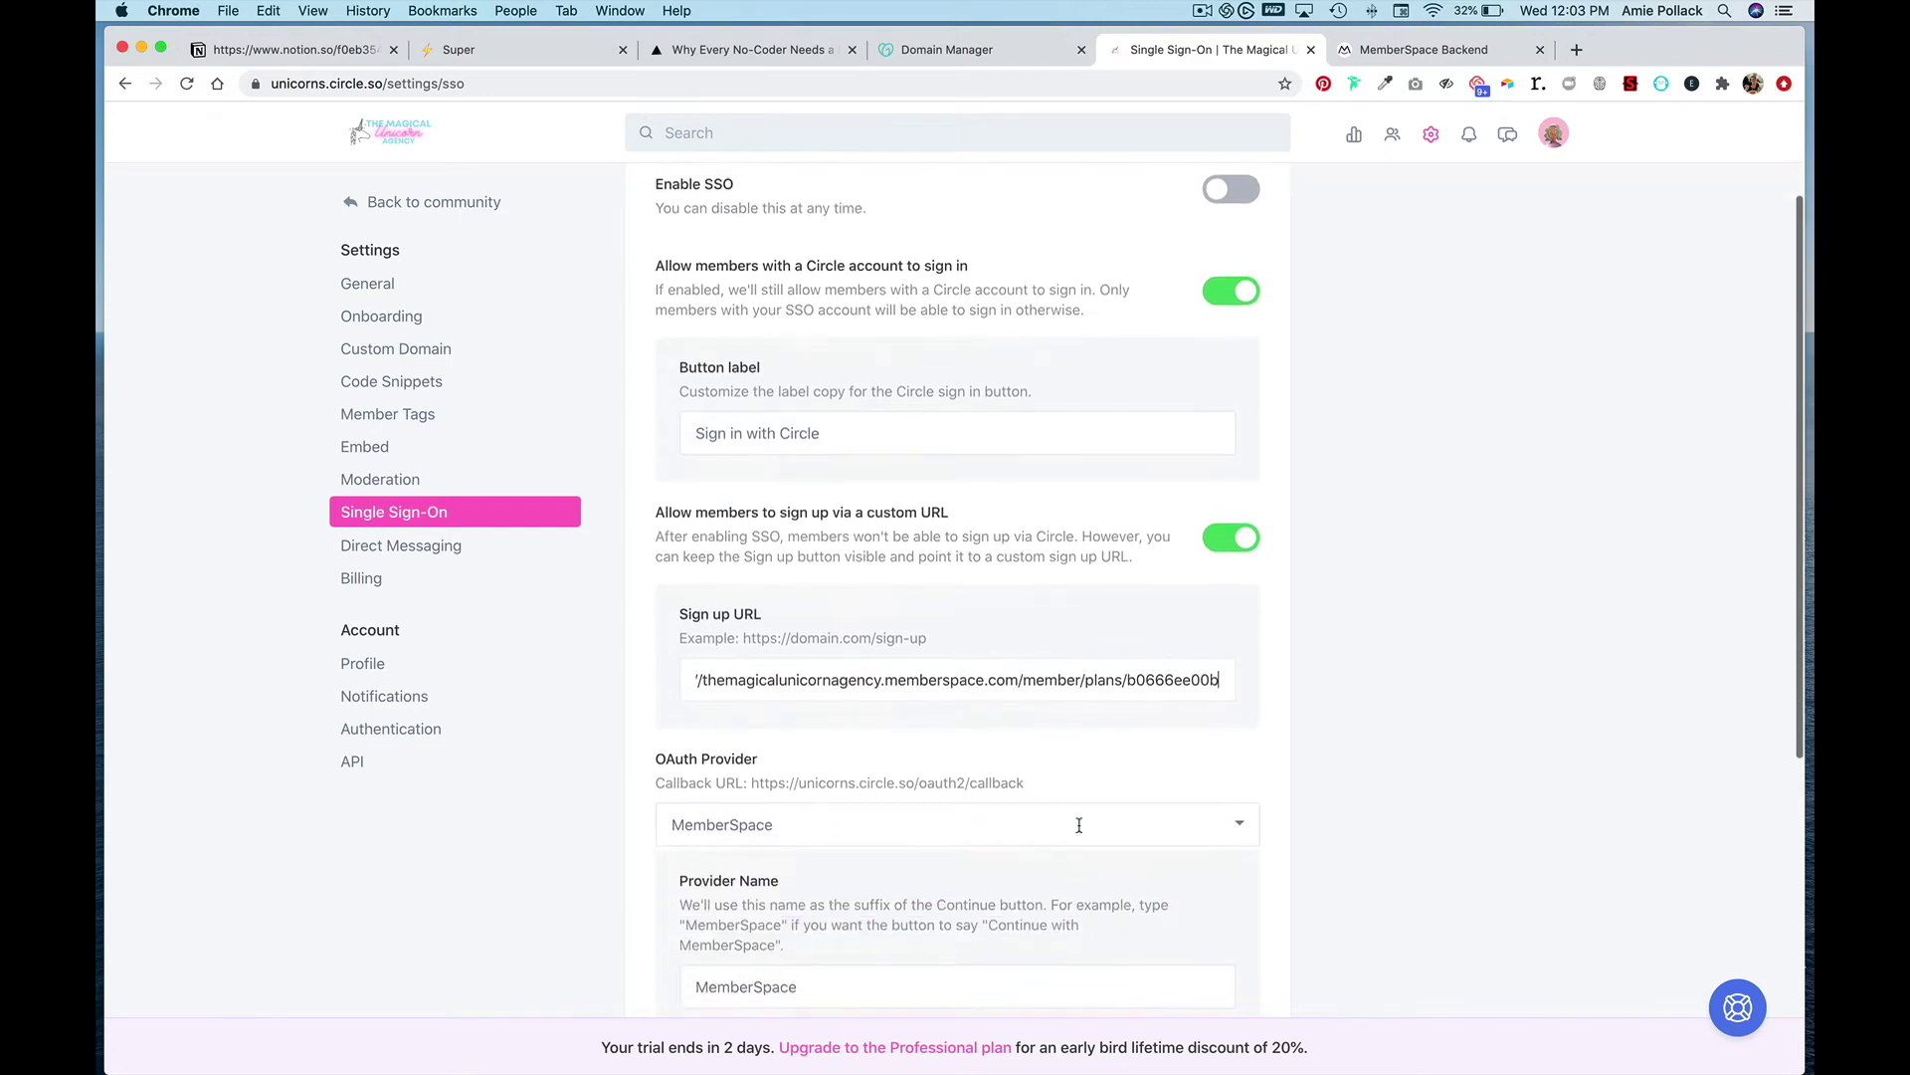
pyautogui.scroll(-6, 1078, 832)
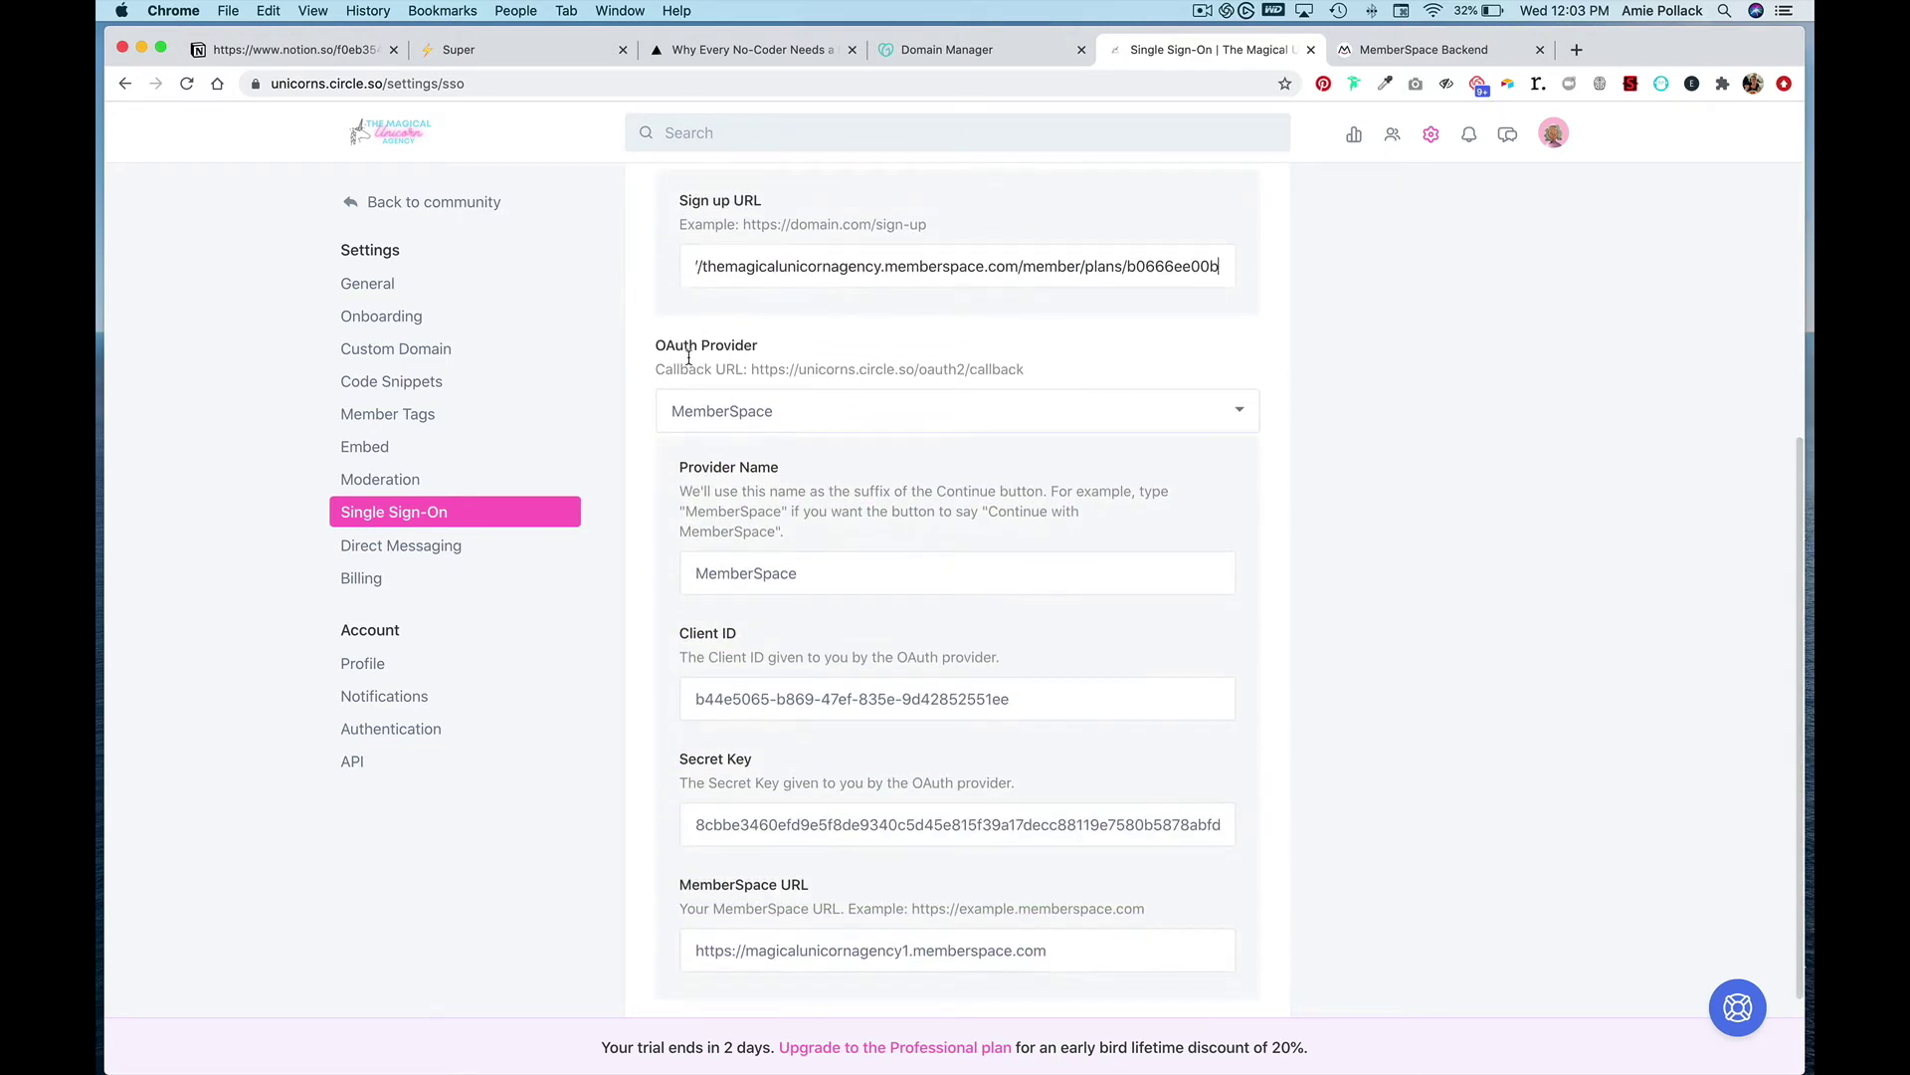
# - Keep MemberSpace as the OAuth provider and copy the OAuth callback URL
pyautogui.click(852, 411)
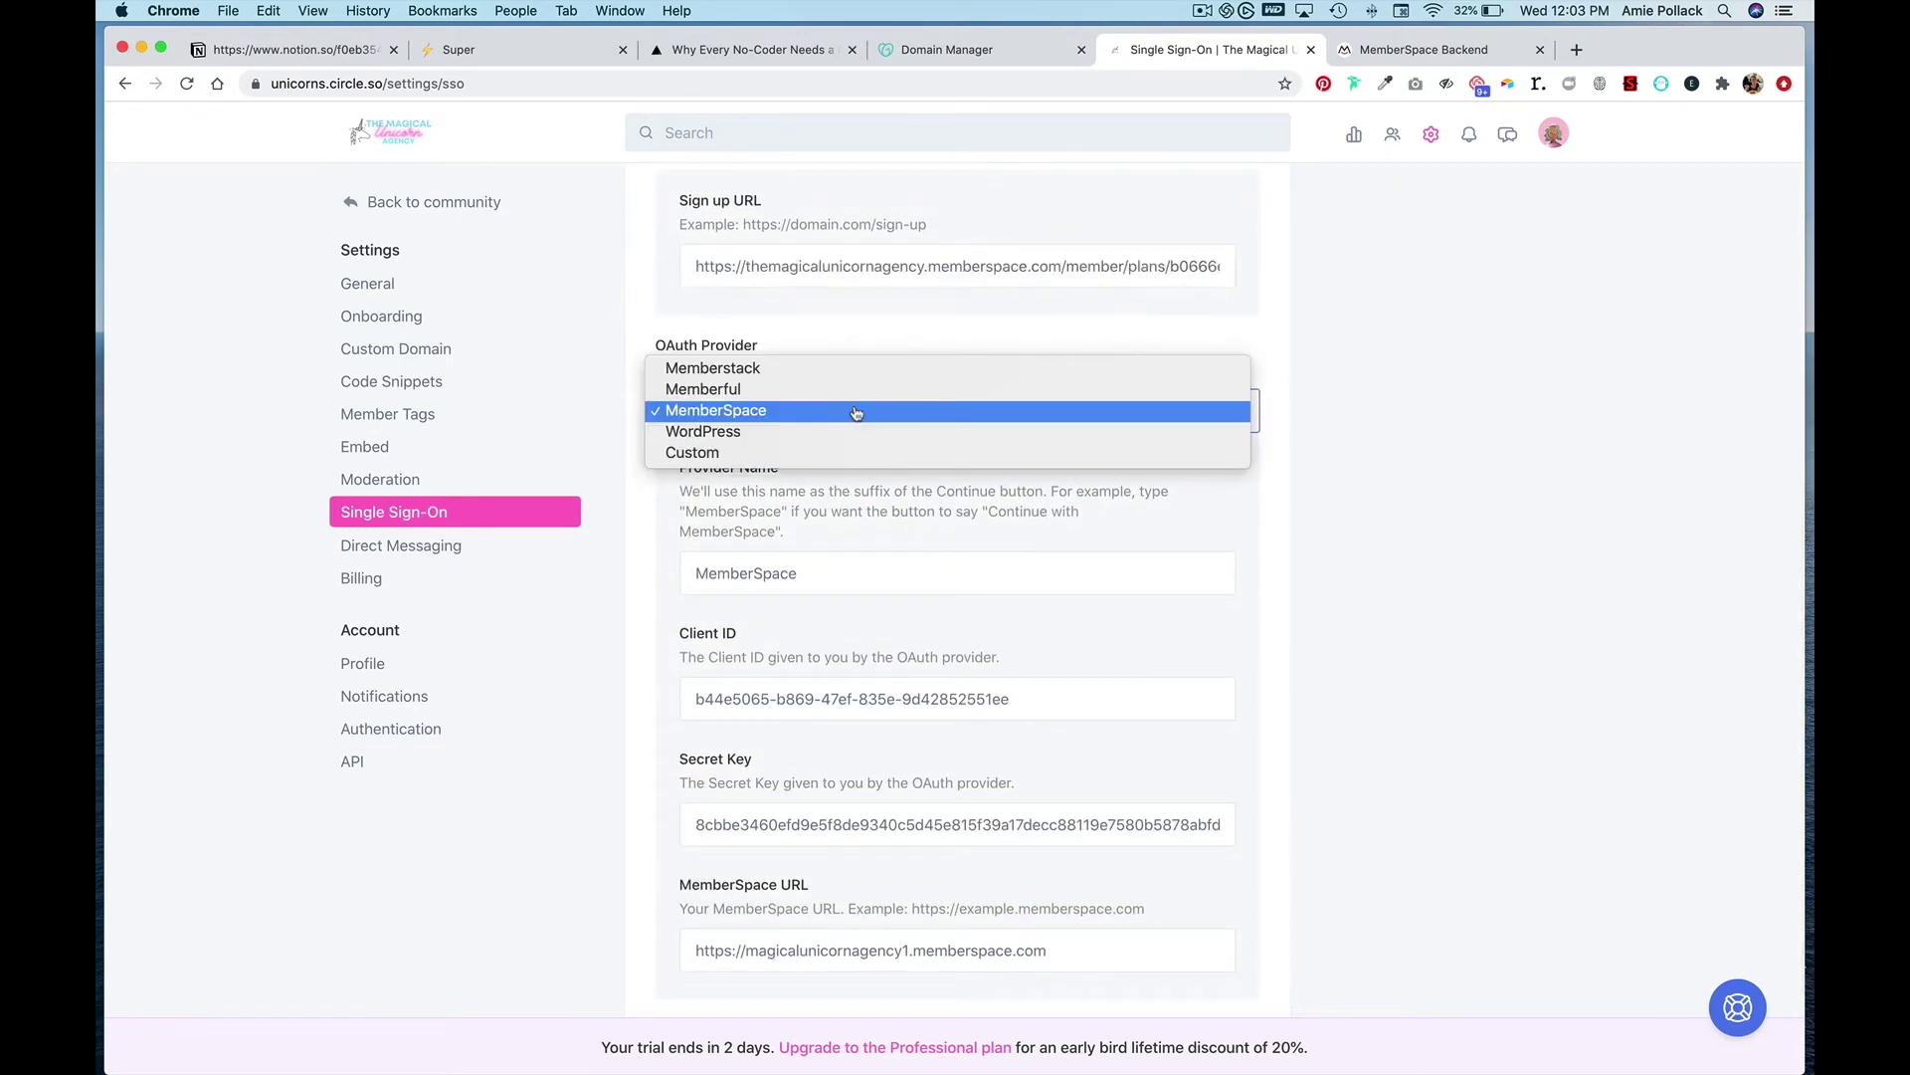
pyautogui.click(725, 416)
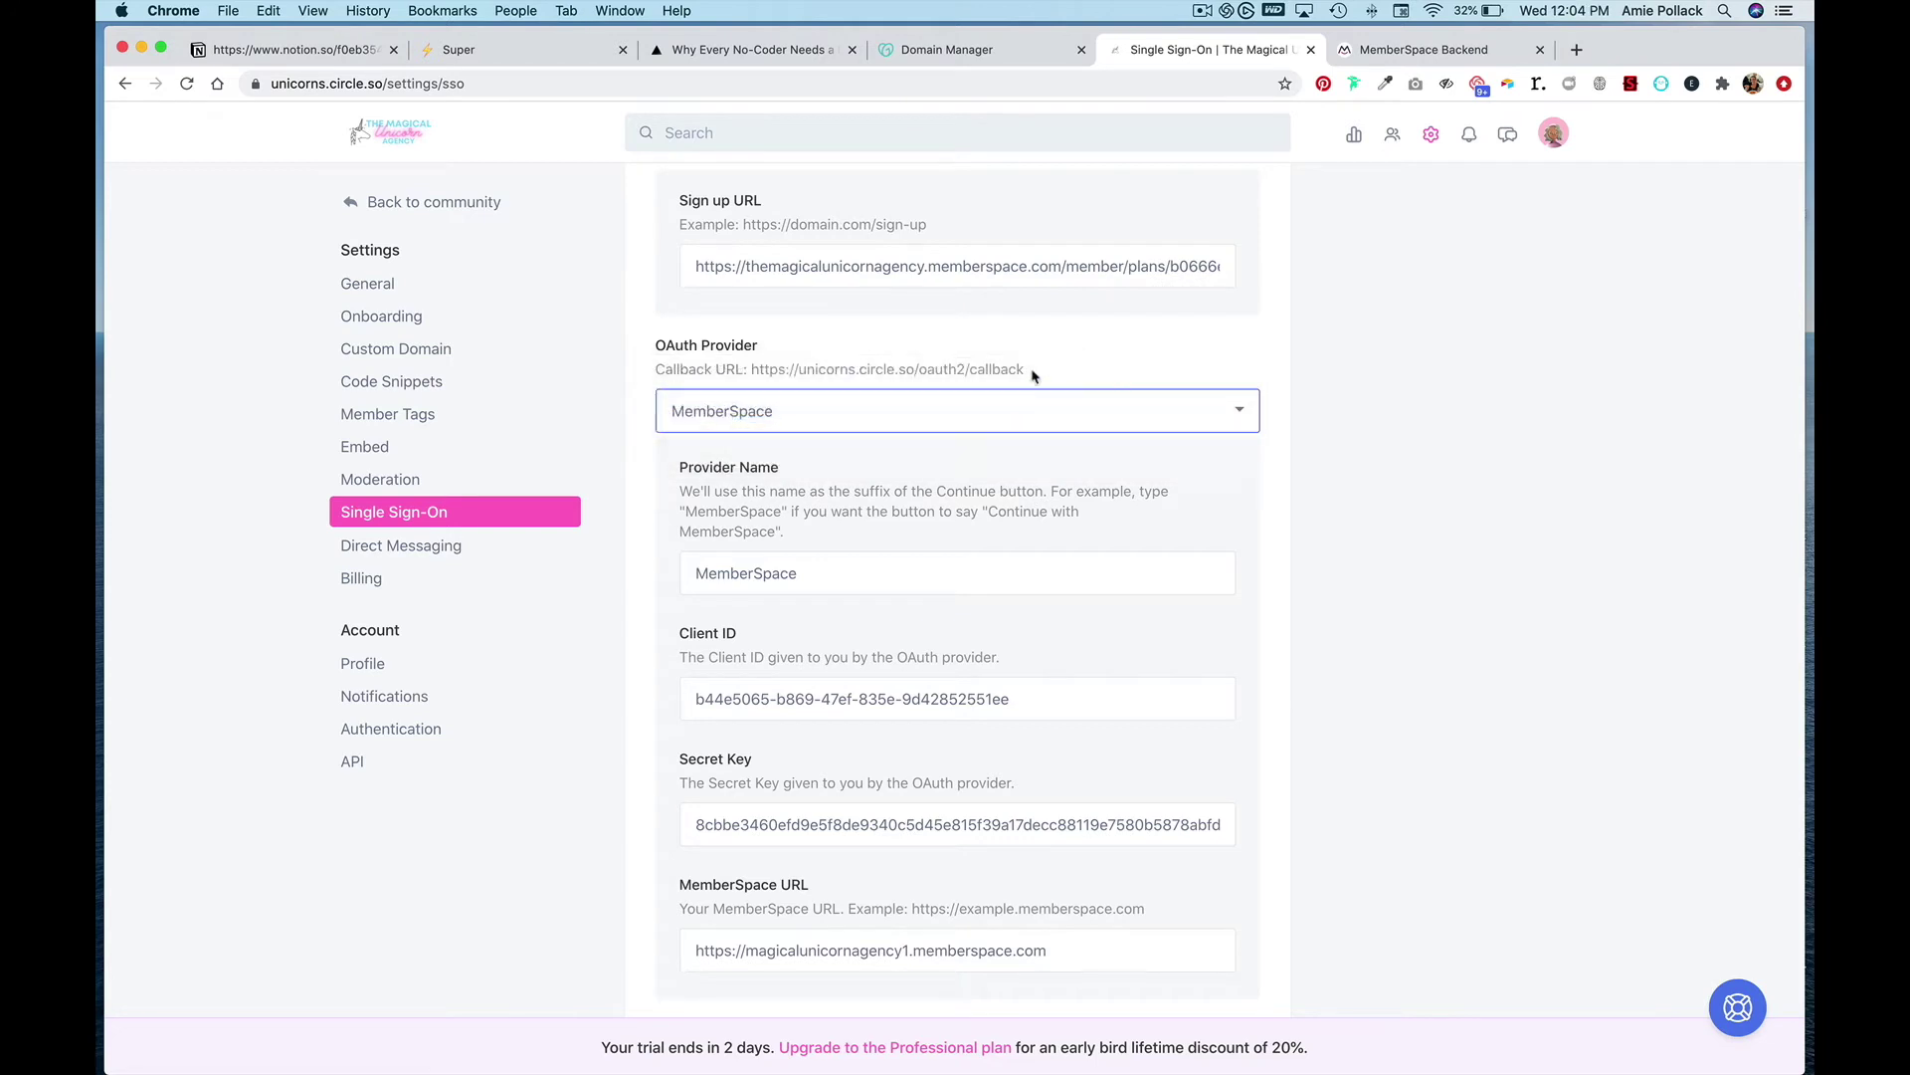
pyautogui.moveTo(1028, 370); pyautogui.dragTo(750, 372)
pyautogui.press('cmd+c')
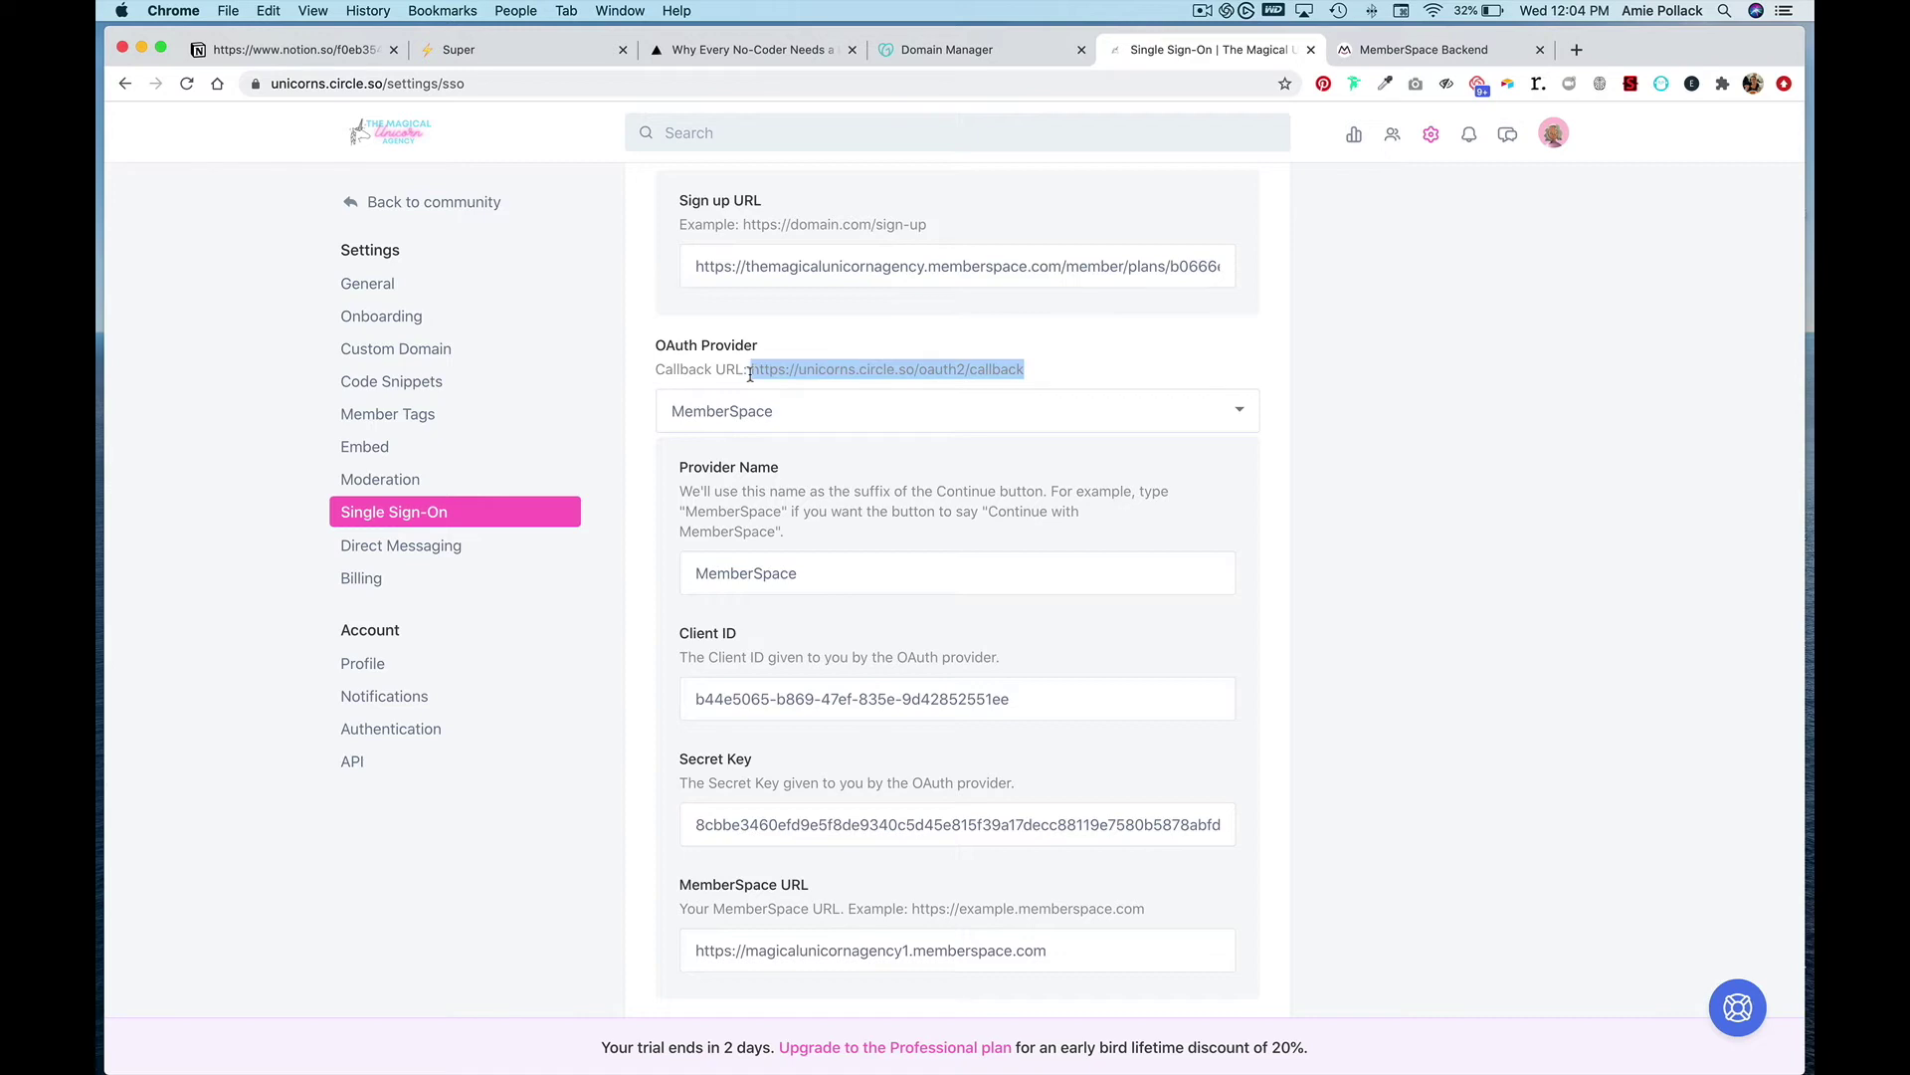
pyautogui.click(1363, 48)
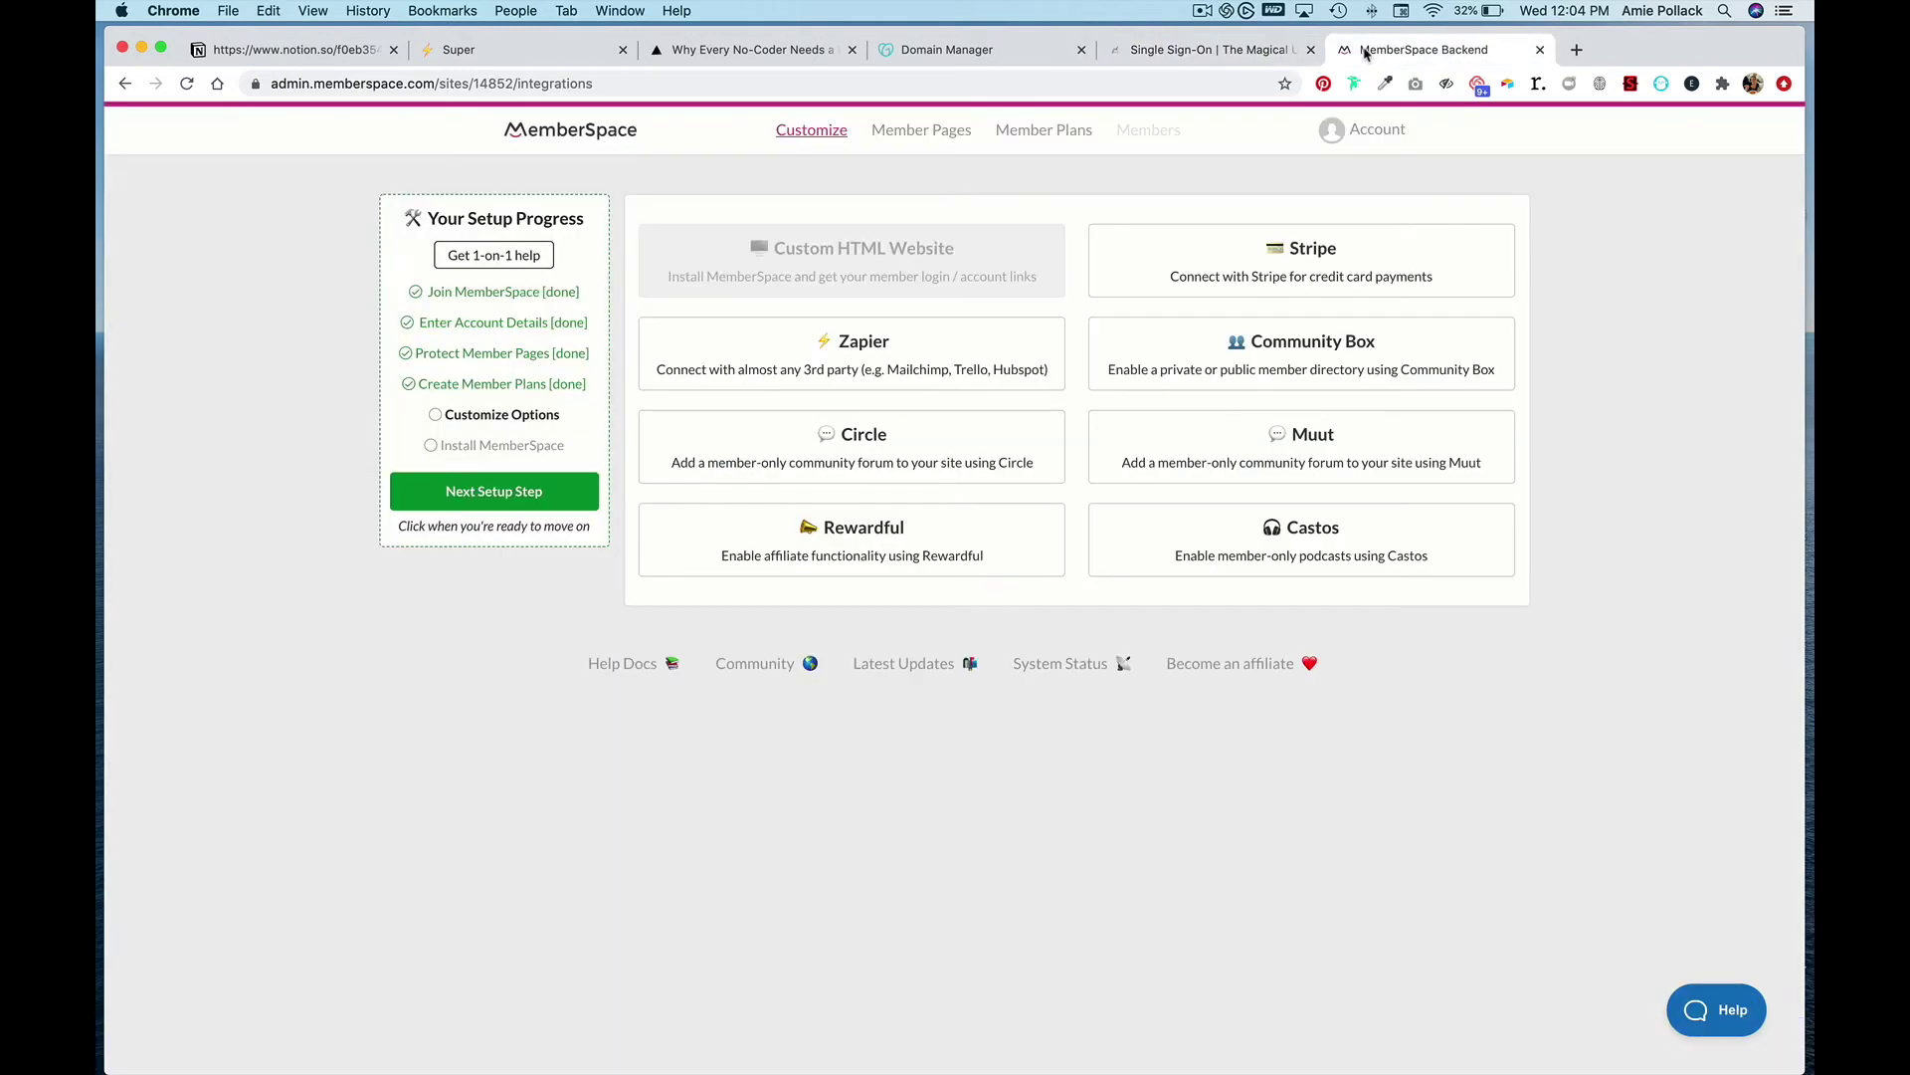
pyautogui.click(908, 440)
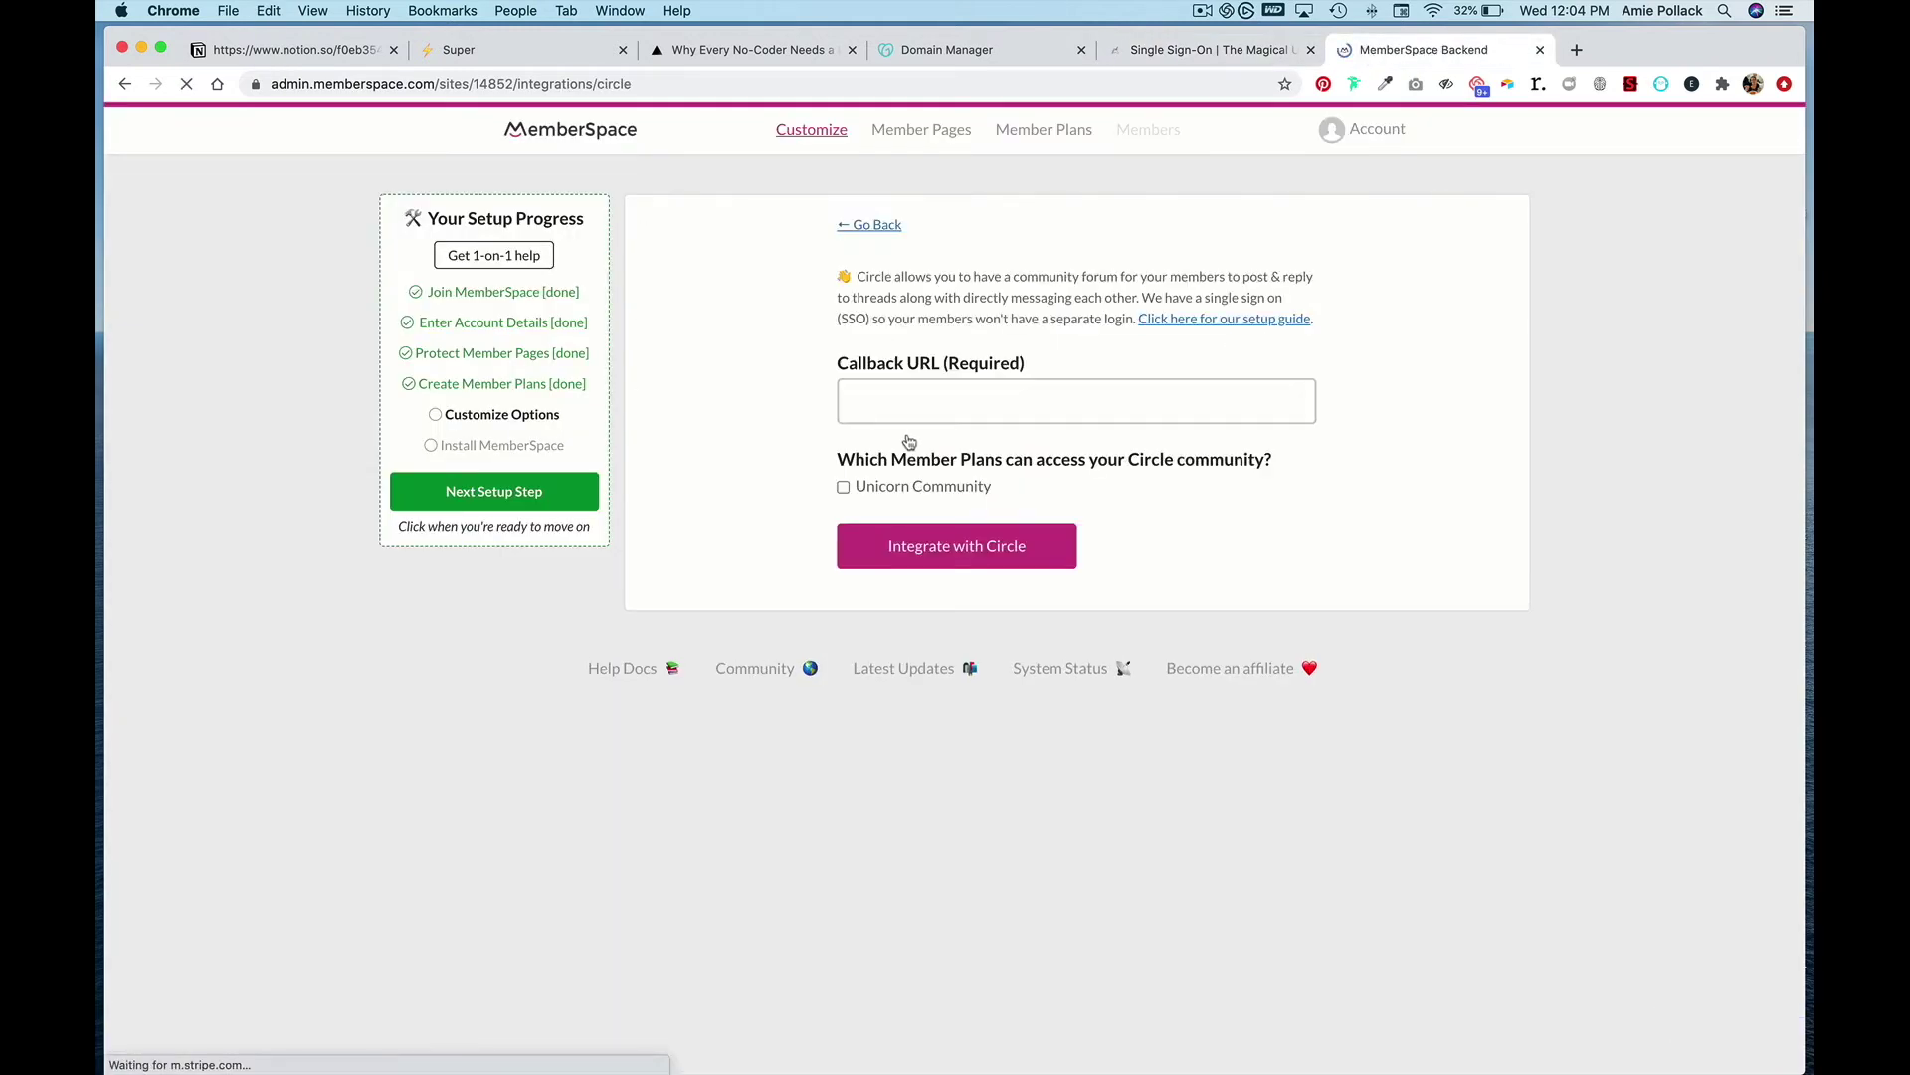
pyautogui.click(939, 398)
pyautogui.press('cmd+v')
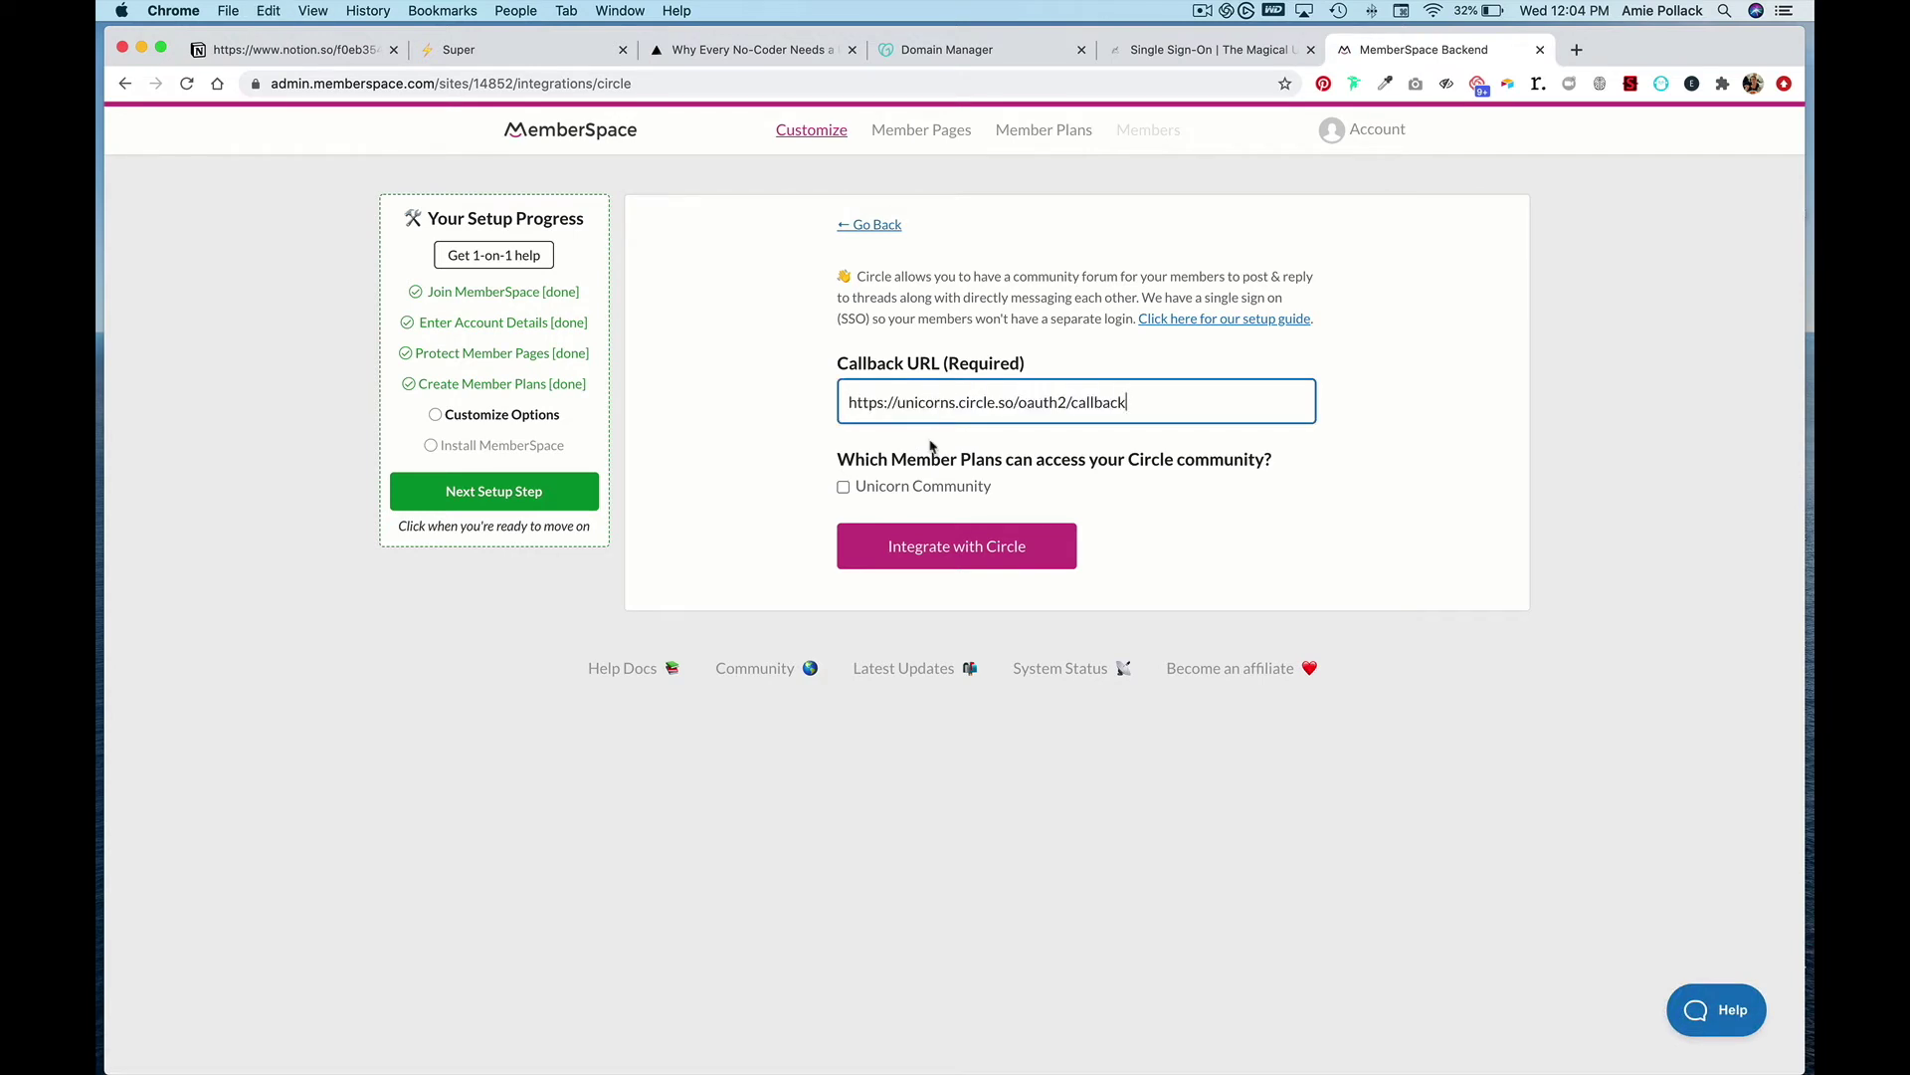
pyautogui.click(843, 488)
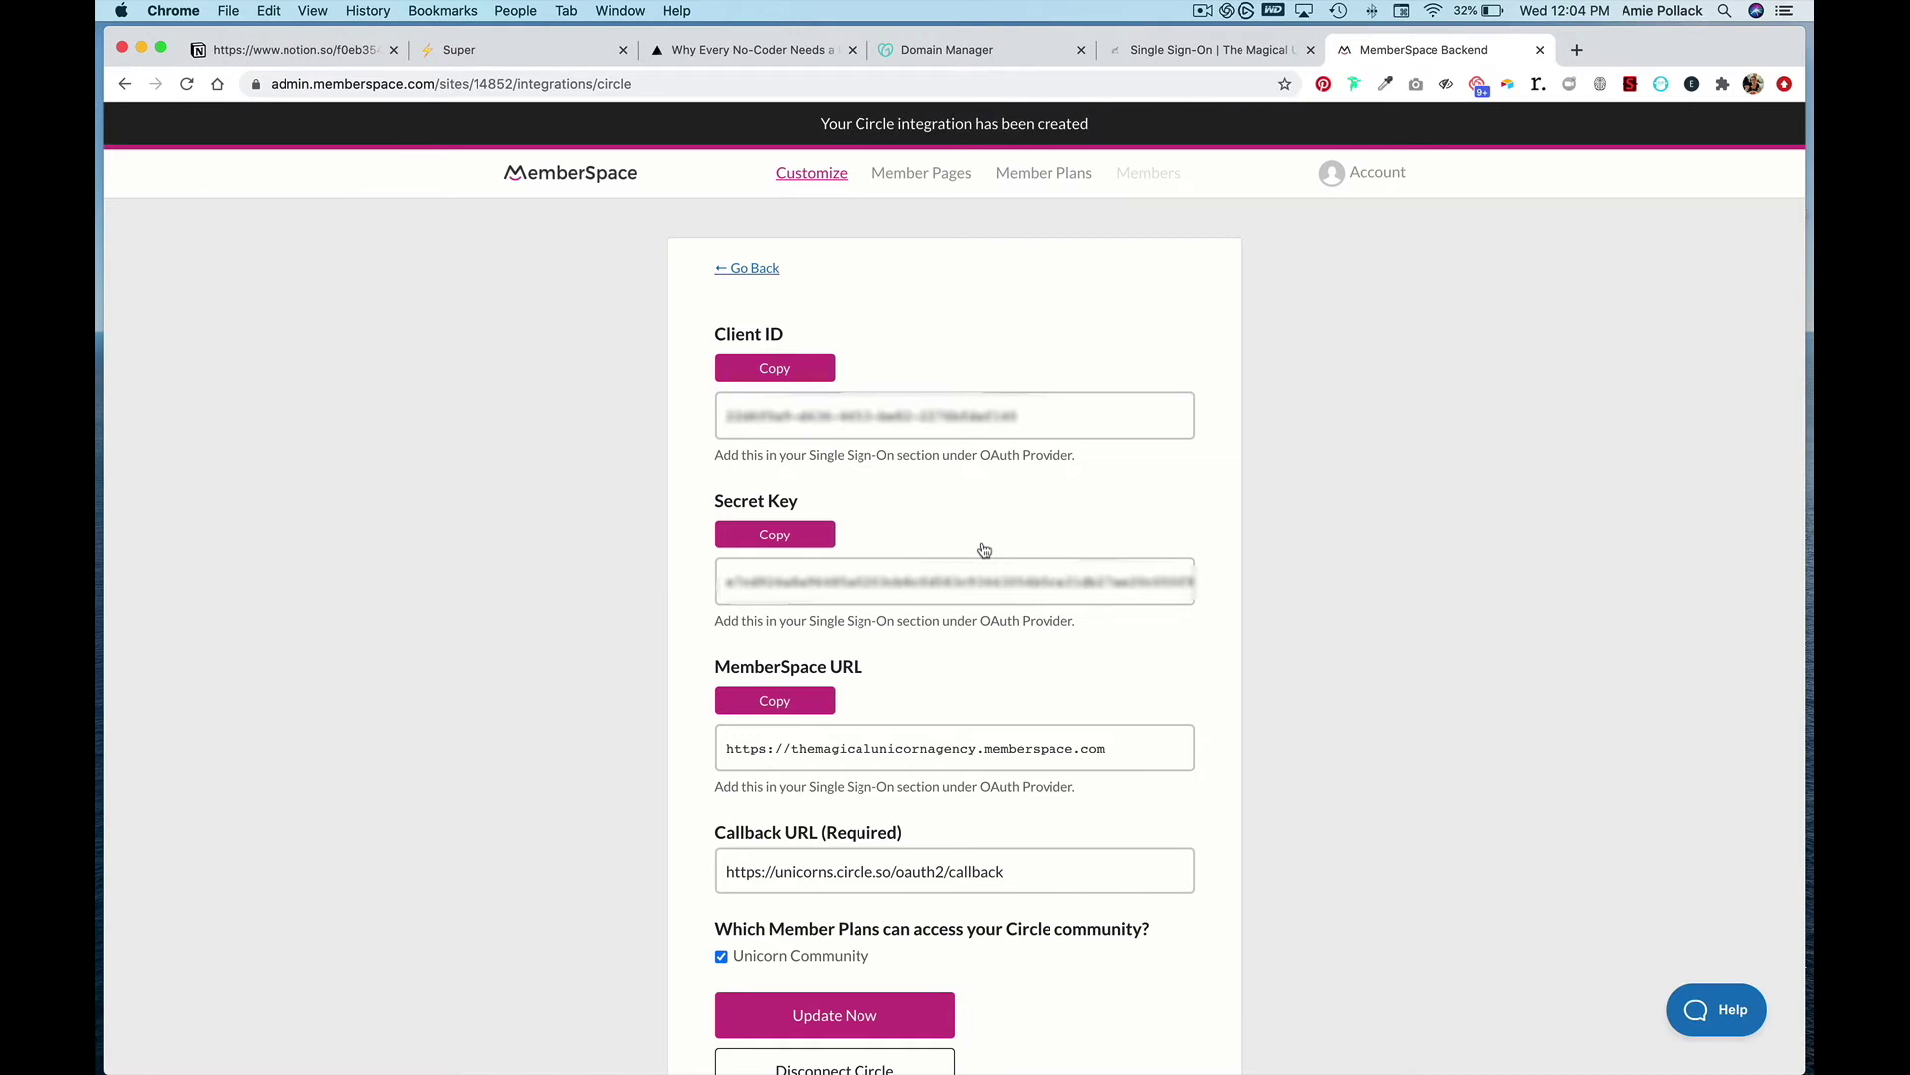
# - Copy MemberSpace's Client ID into Circle's SSO Client ID field
pyautogui.scroll(-3, 978, 448)
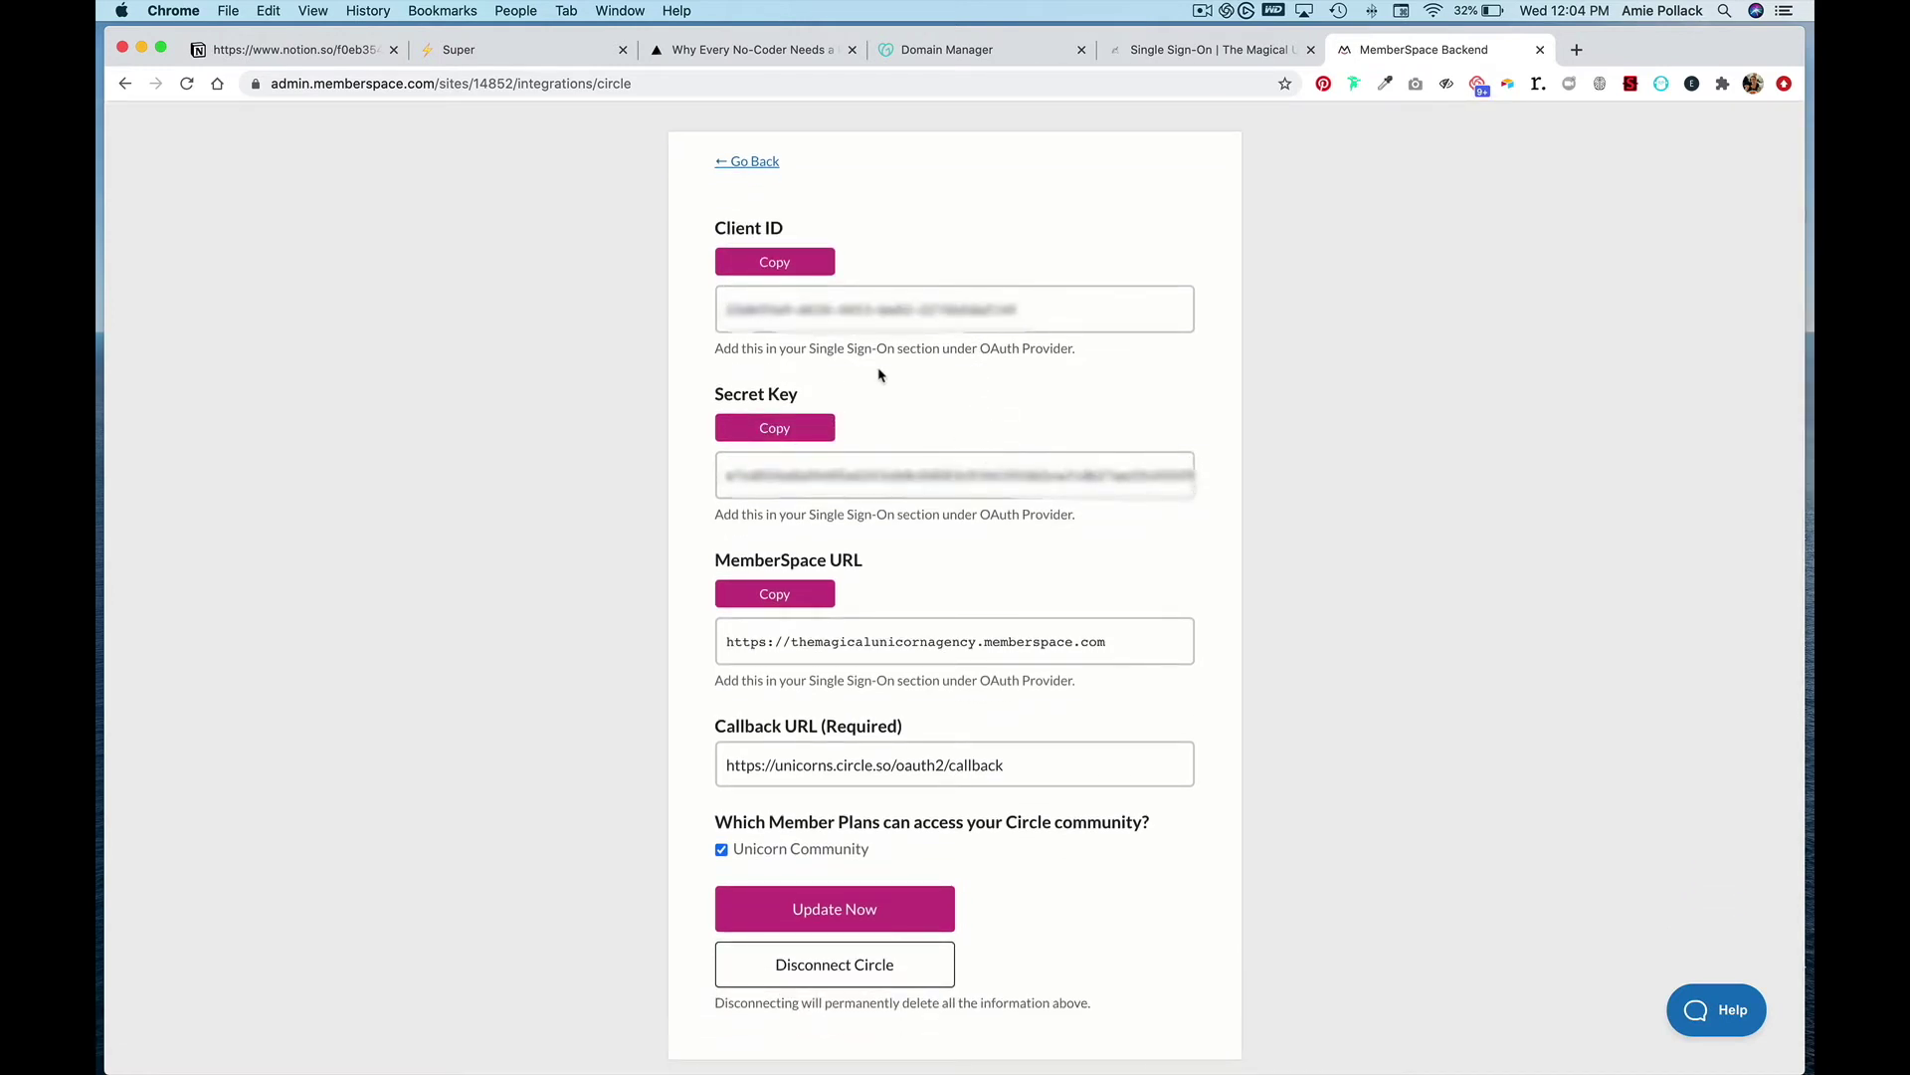
pyautogui.click(781, 263)
pyautogui.click(1224, 52)
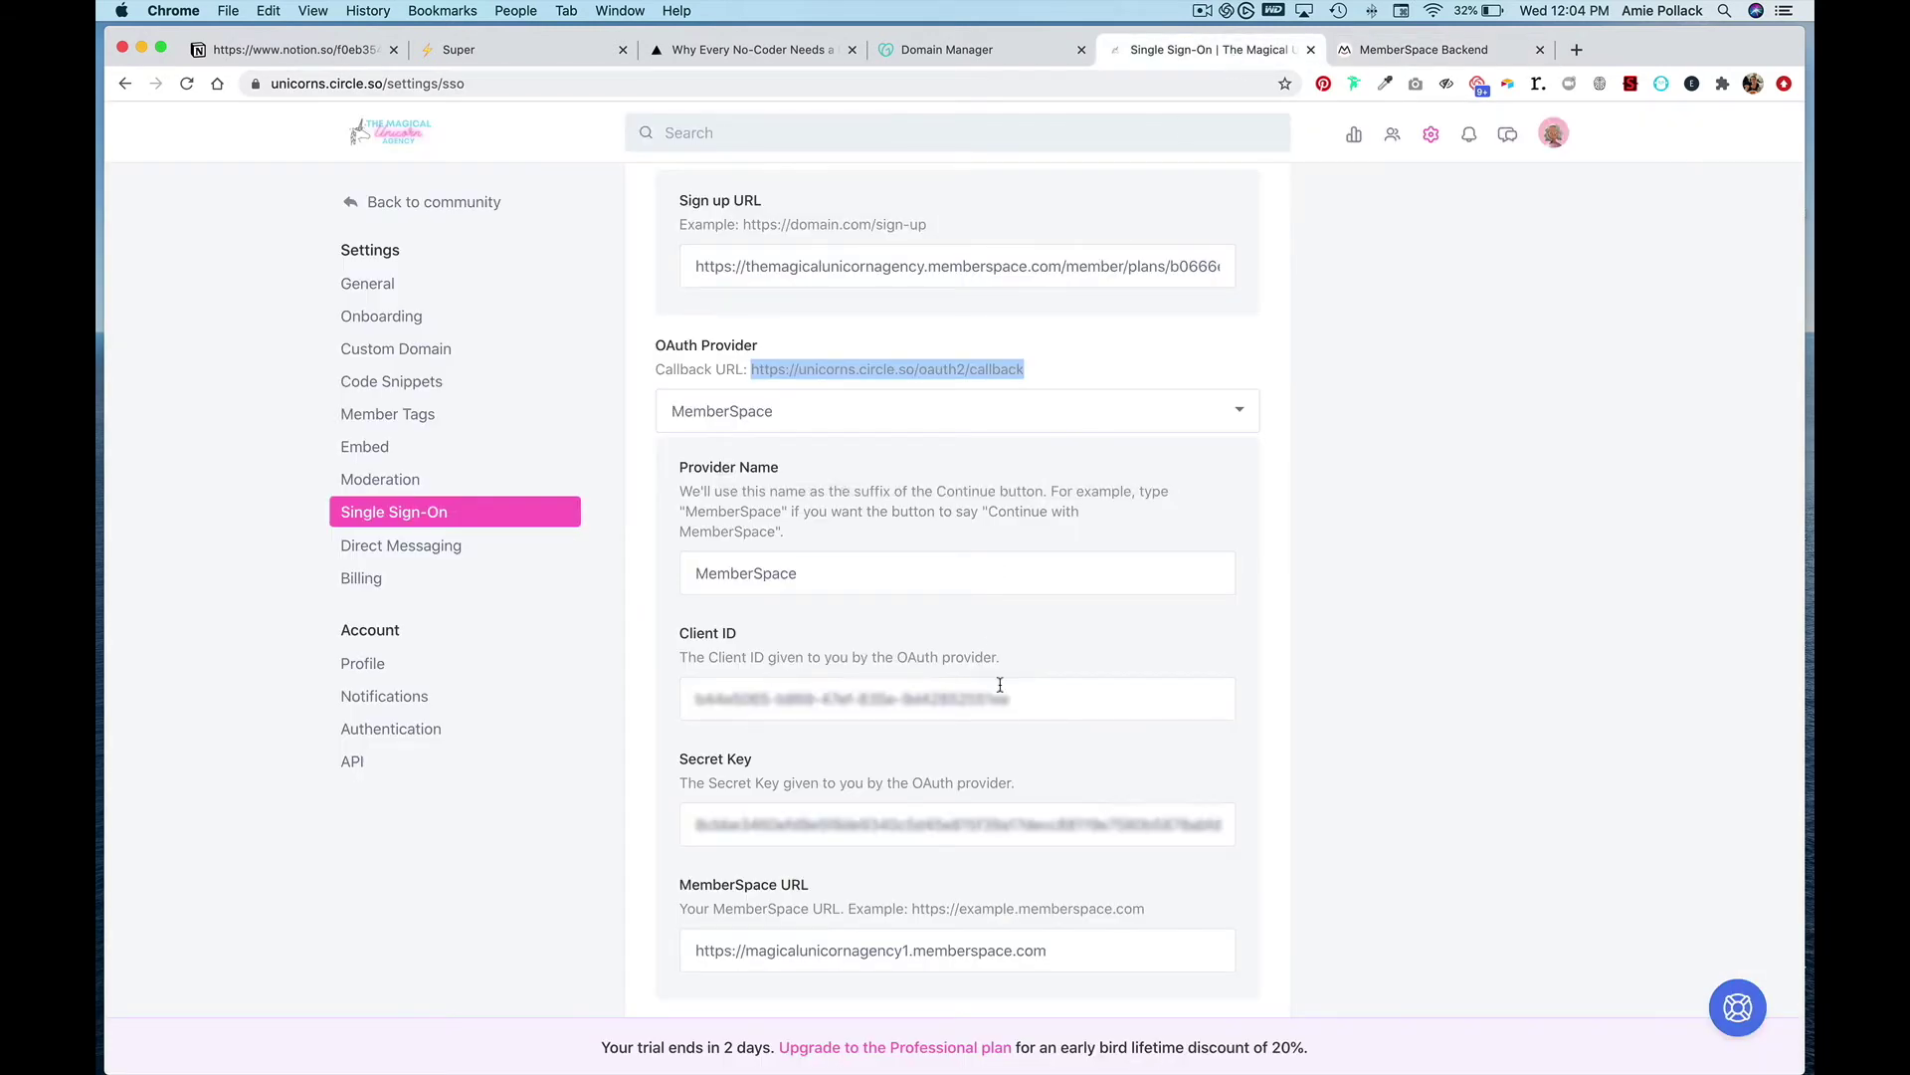
pyautogui.click(1015, 715)
pyautogui.press('super+a')
pyautogui.press('super+v')
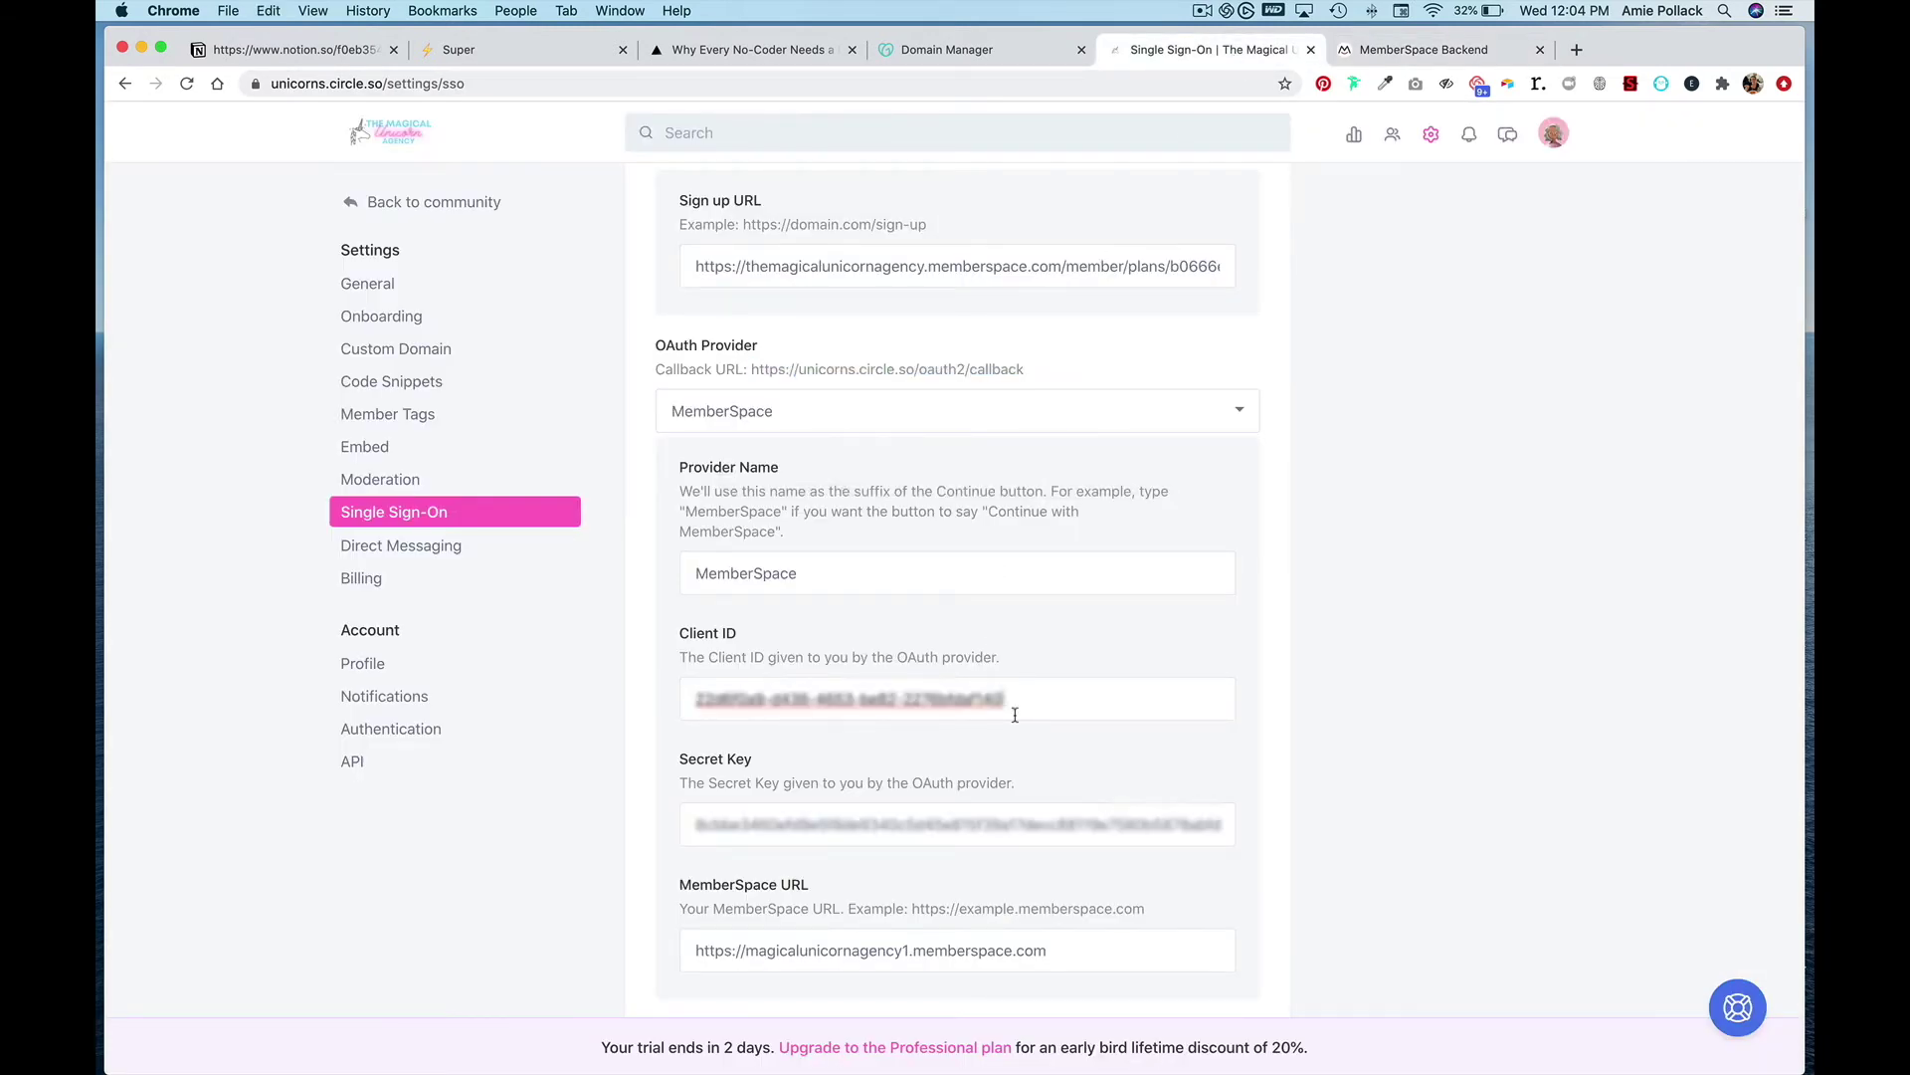
# - Copy MemberSpace's Secret Key into Circle's SSO Secret Key field
pyautogui.click(1415, 51)
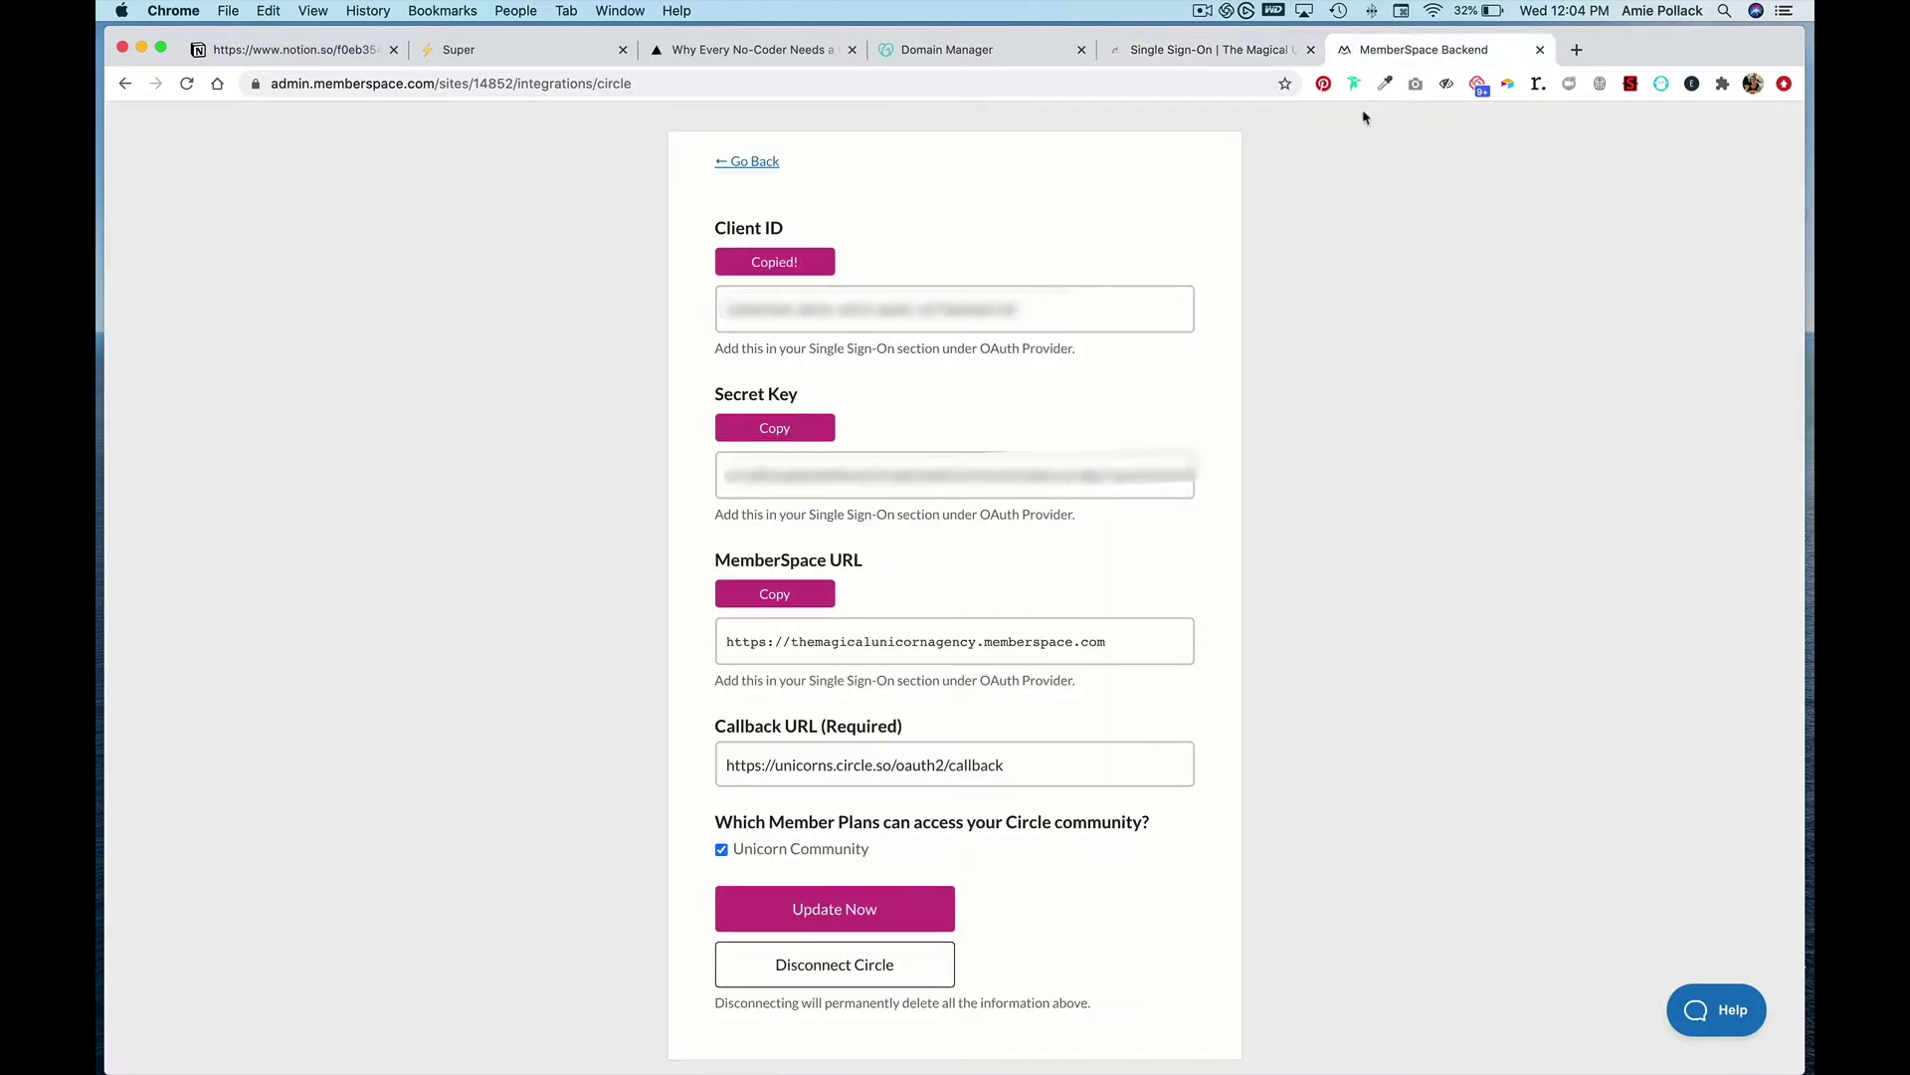
pyautogui.scroll(-2, 1197, 405)
pyautogui.click(776, 351)
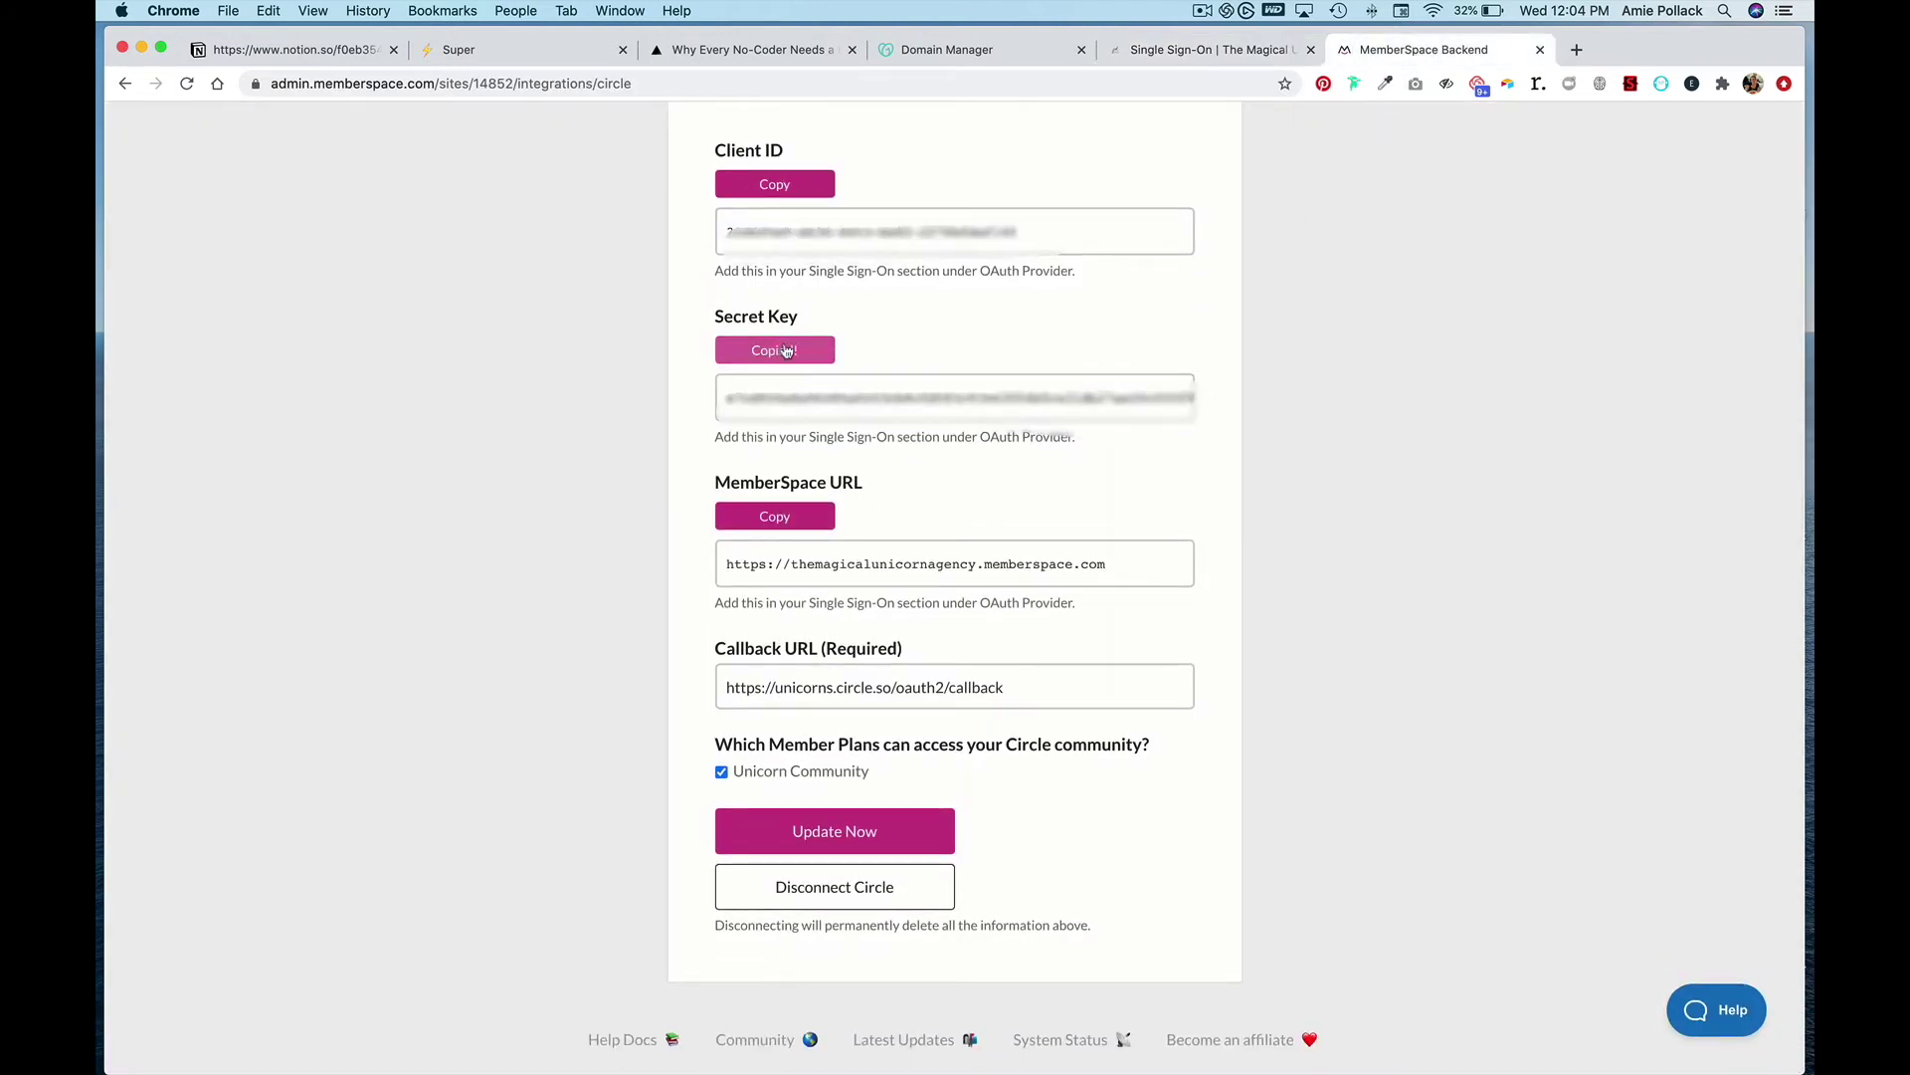
pyautogui.click(1209, 50)
pyautogui.tripleClick(989, 822)
pyautogui.press('super+v')
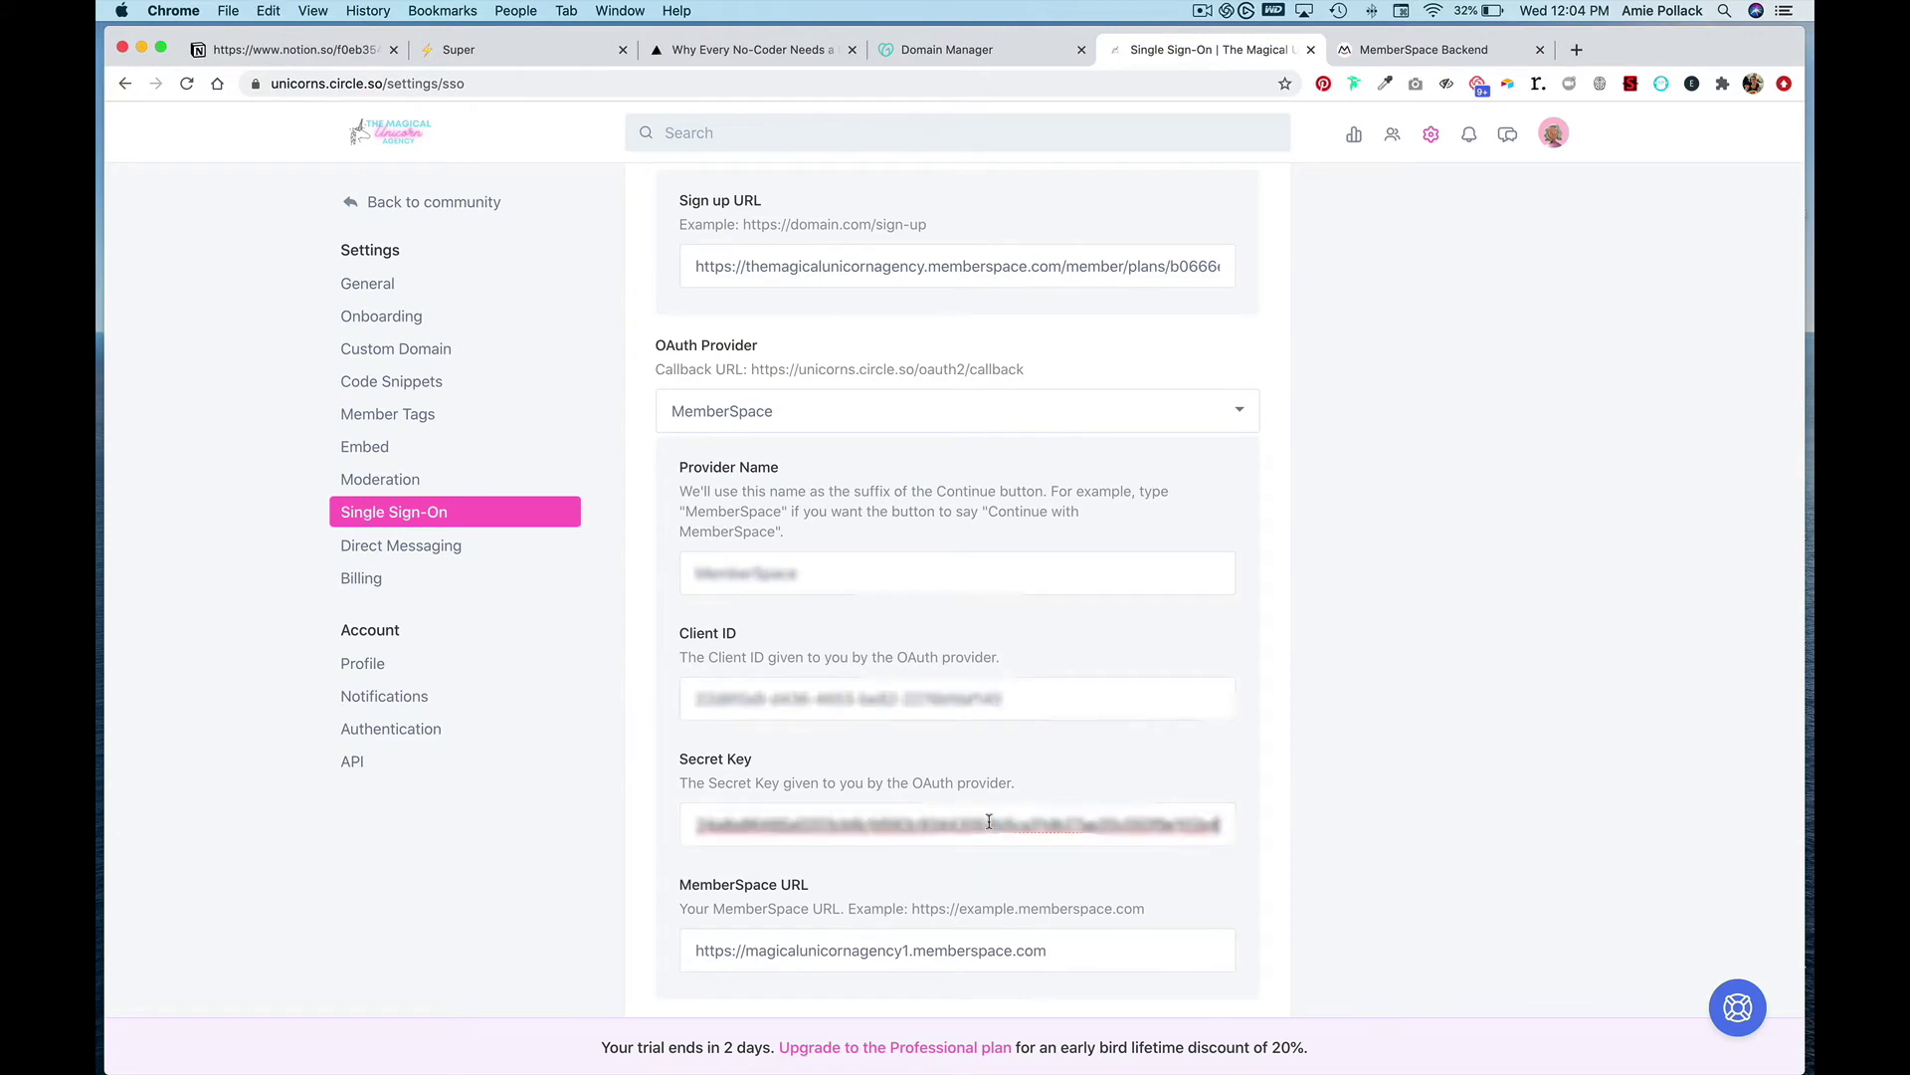
# - Replace Circle's MemberSpace URL with themagicalunicornagency.memberspace.com and save the single sign-on settings
pyautogui.scroll(-2, 989, 822)
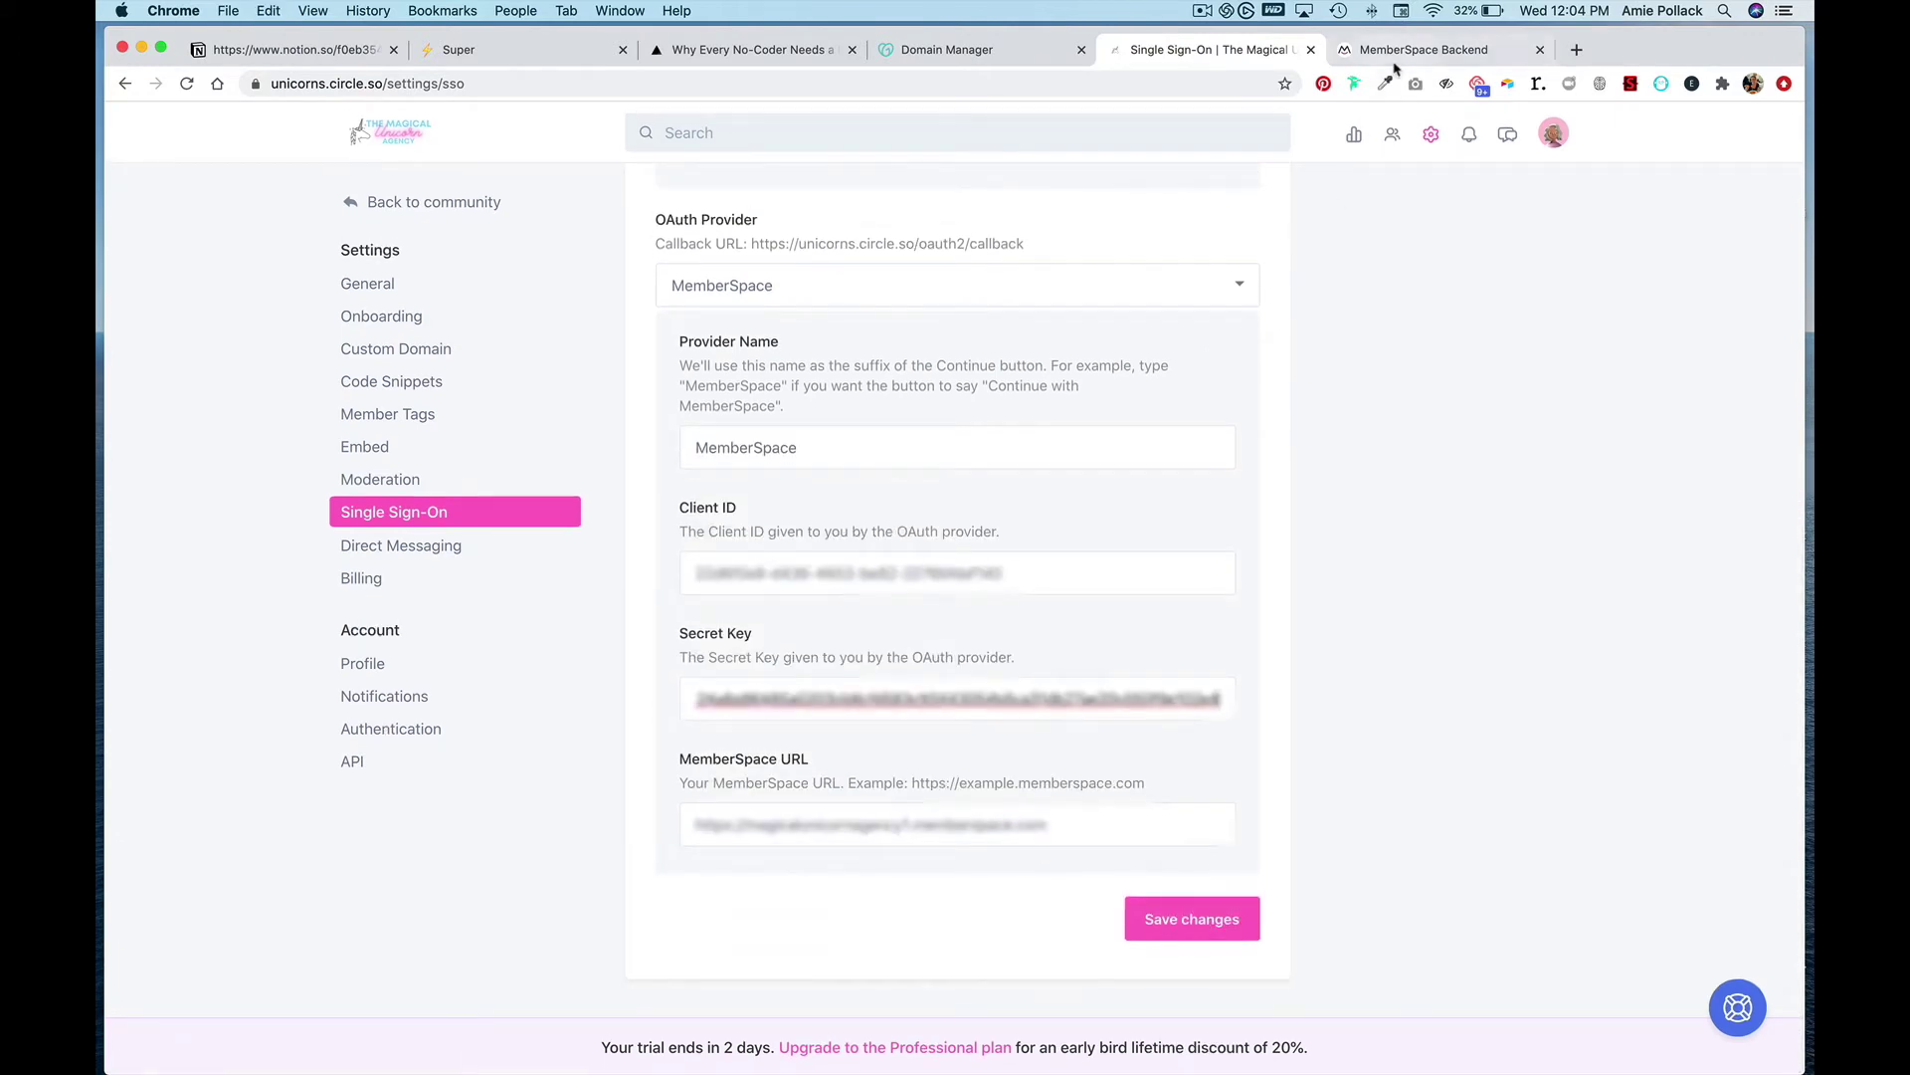
pyautogui.click(1397, 52)
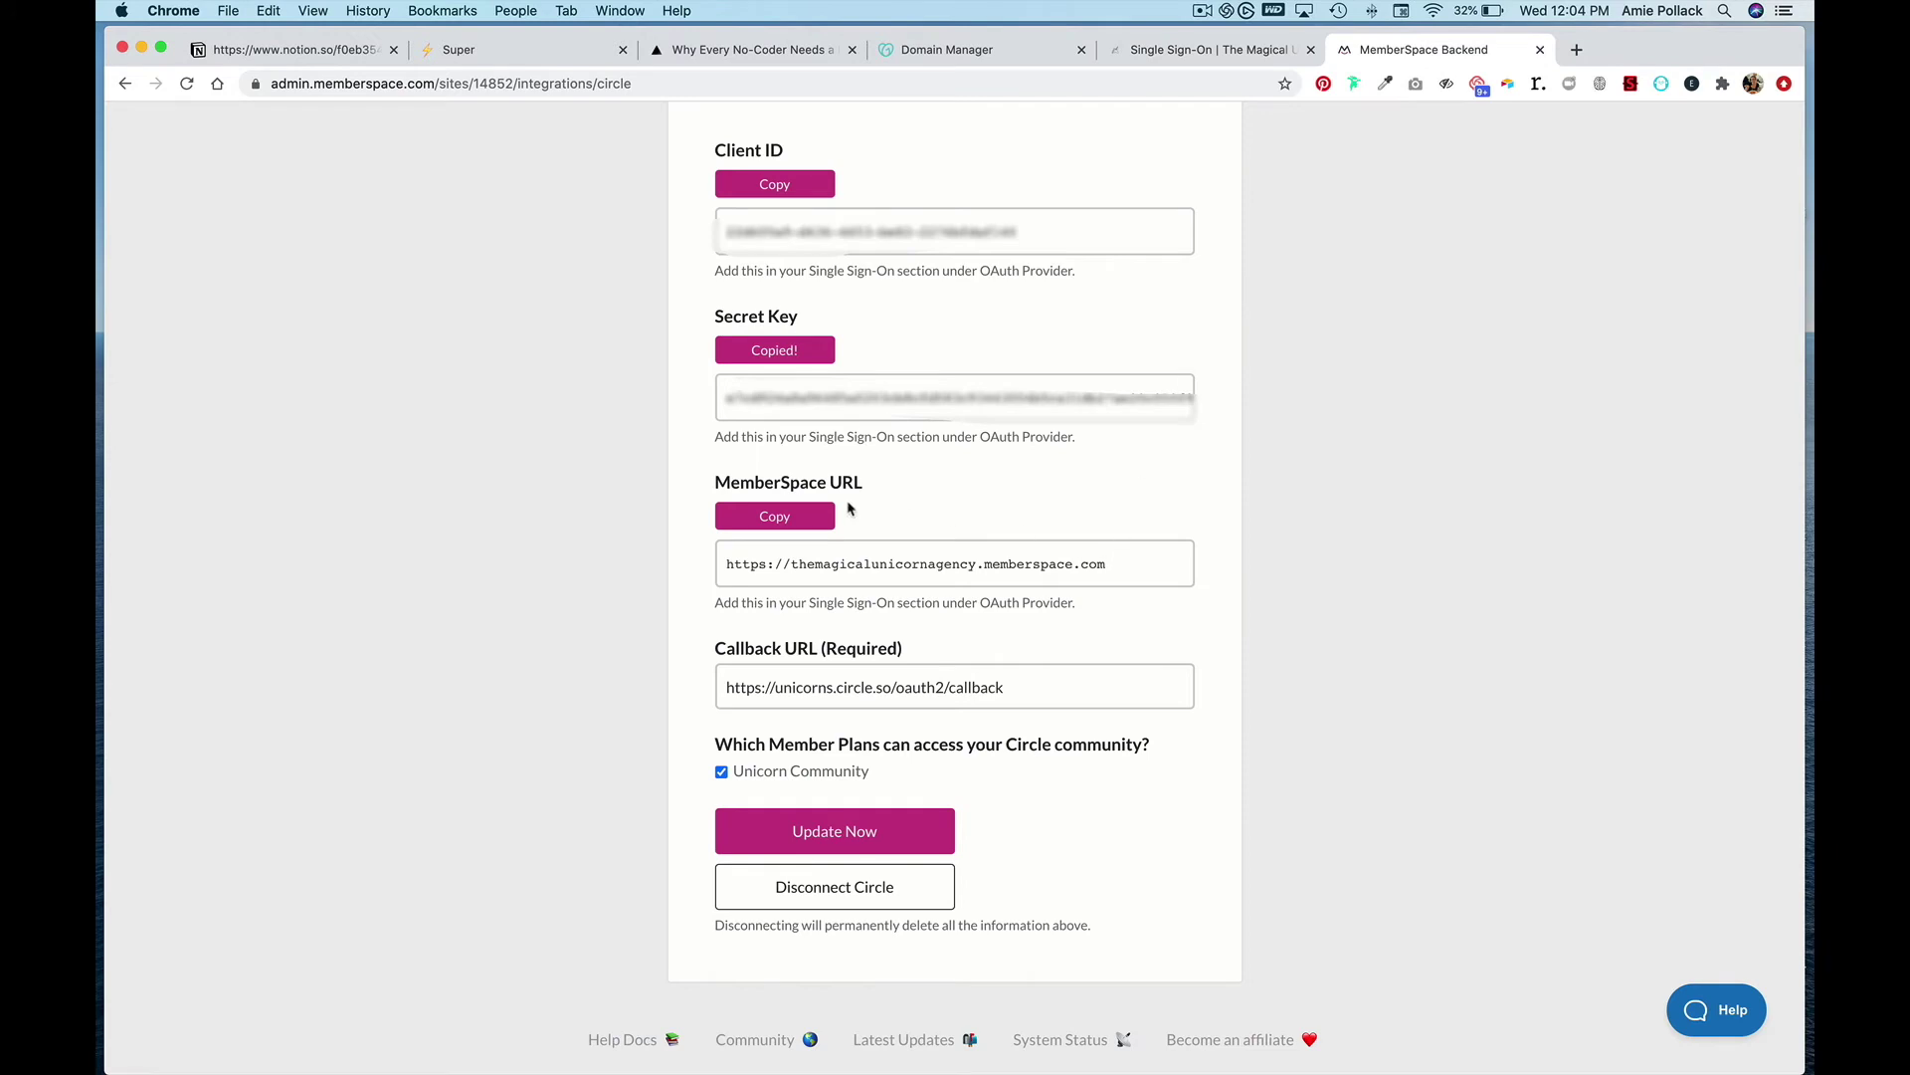
pyautogui.click(804, 519)
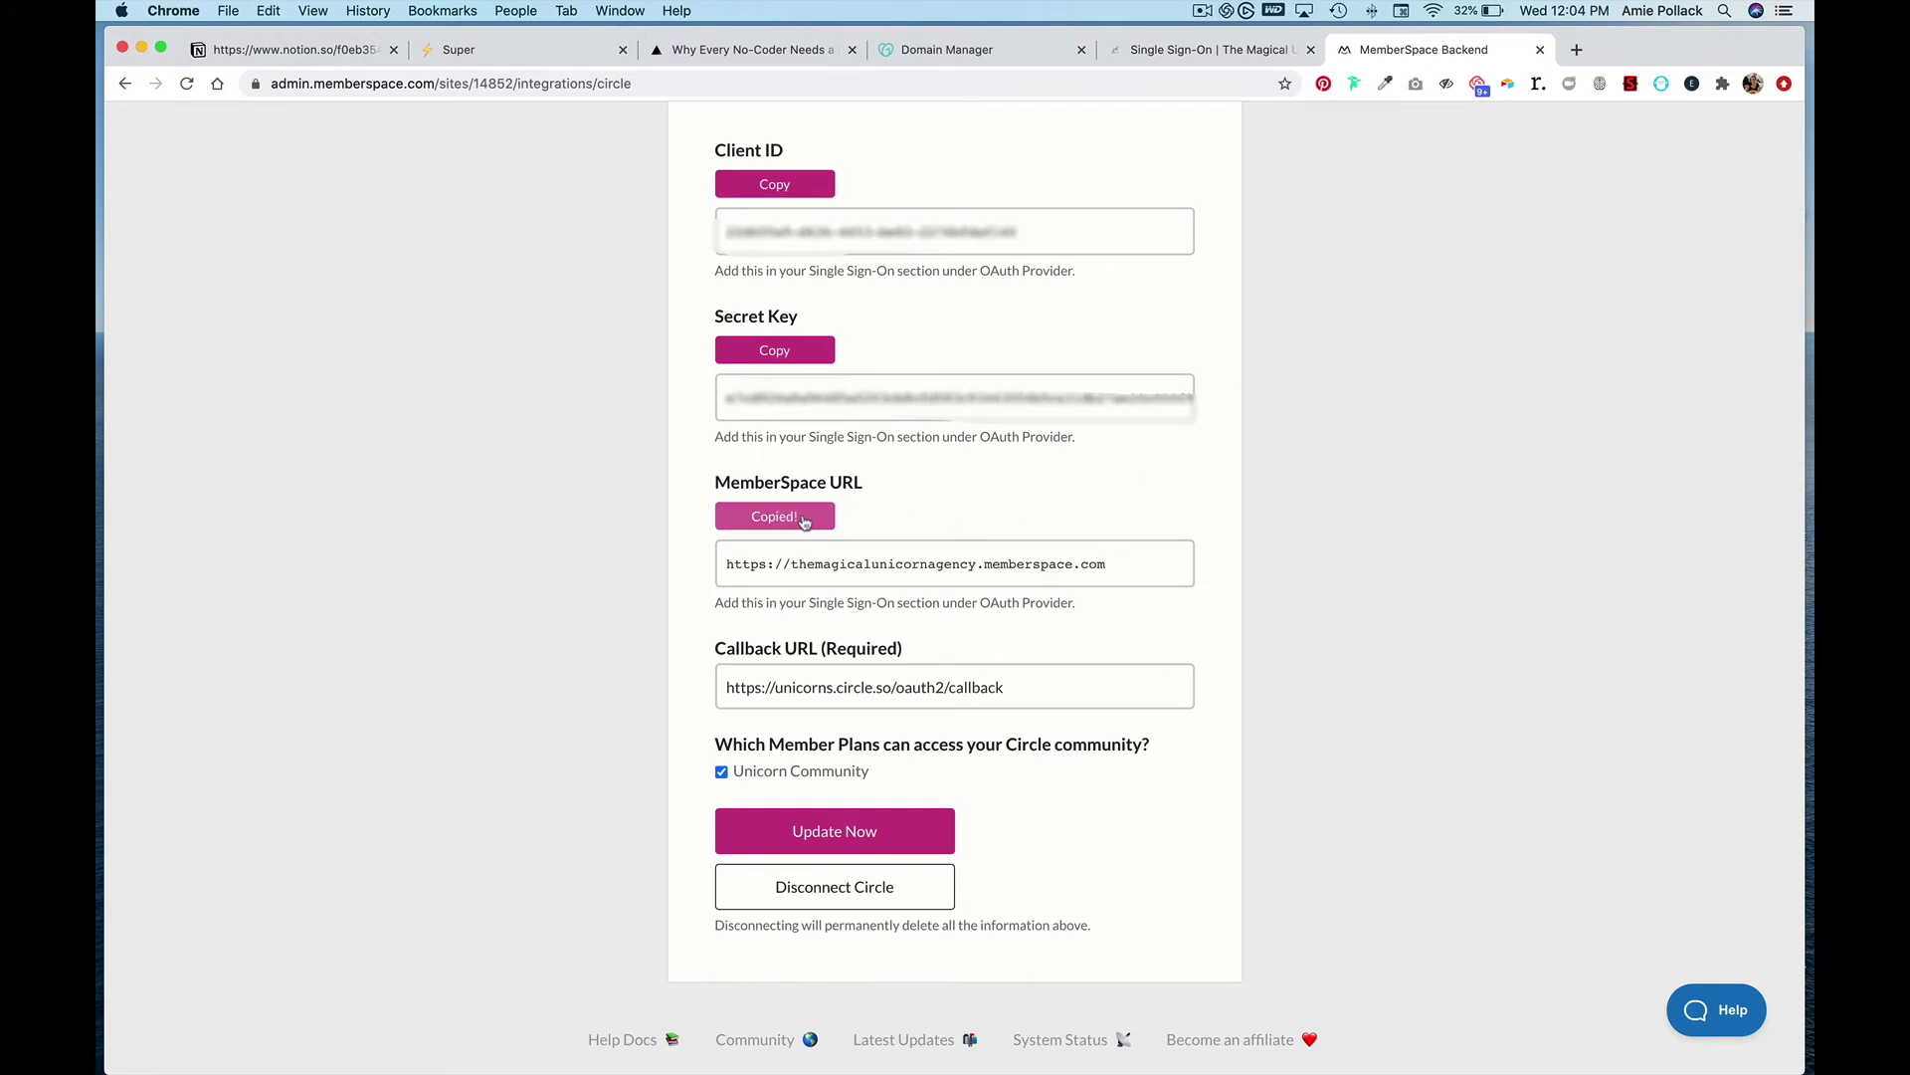
pyautogui.click(1186, 50)
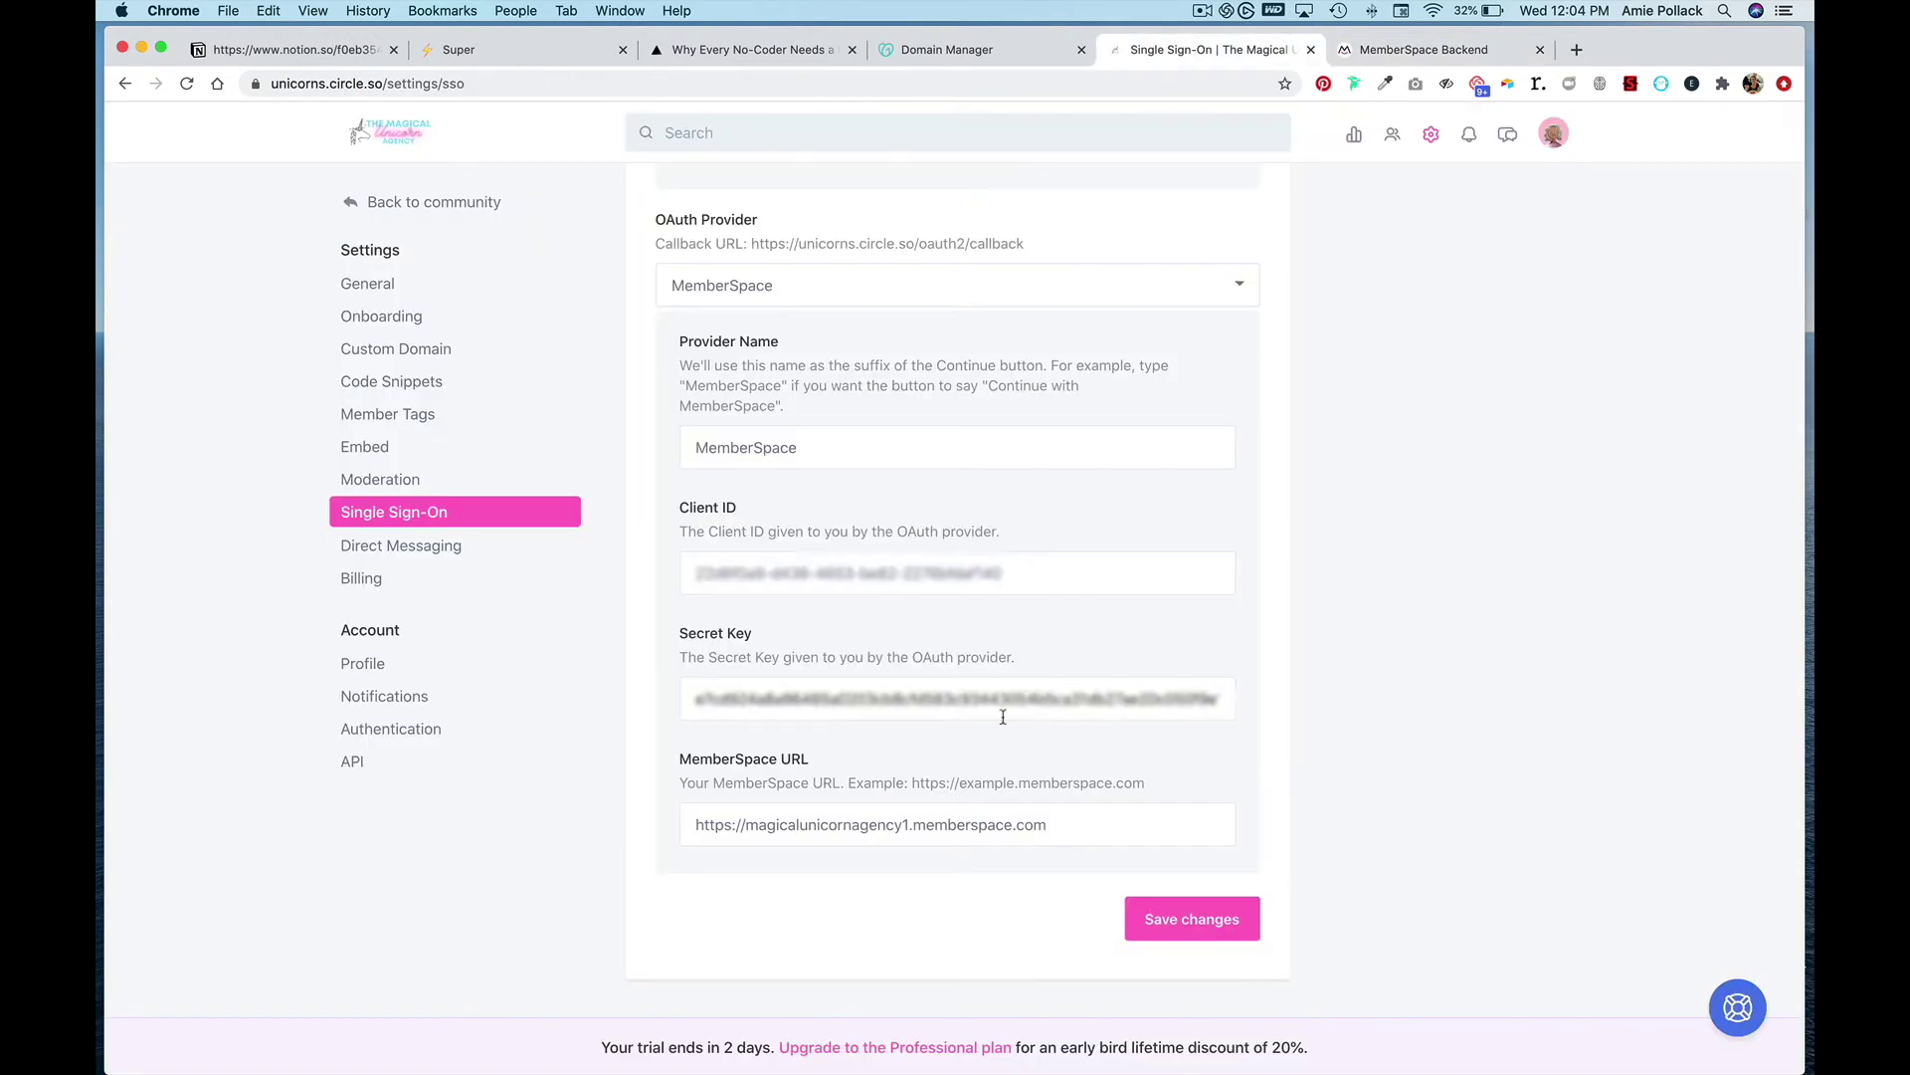
pyautogui.tripleClick(942, 818)
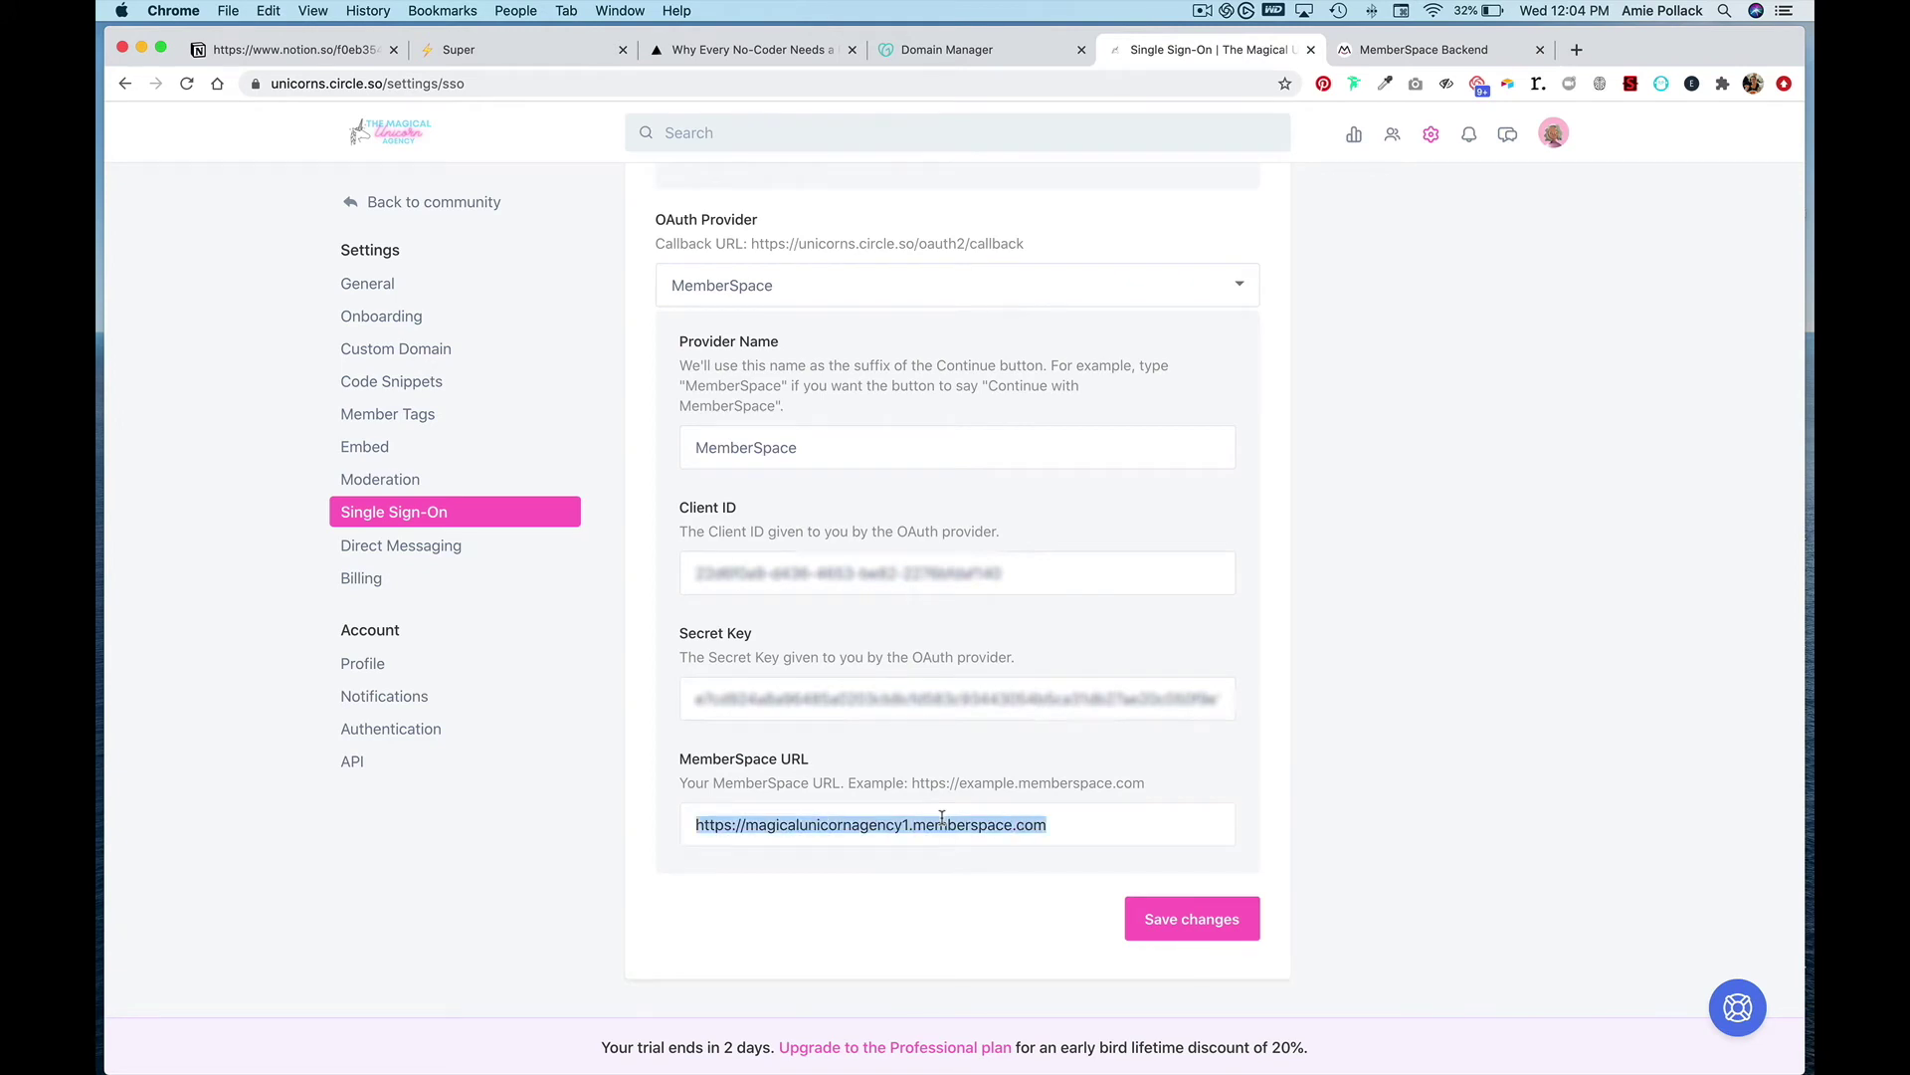
pyautogui.press('super+v')
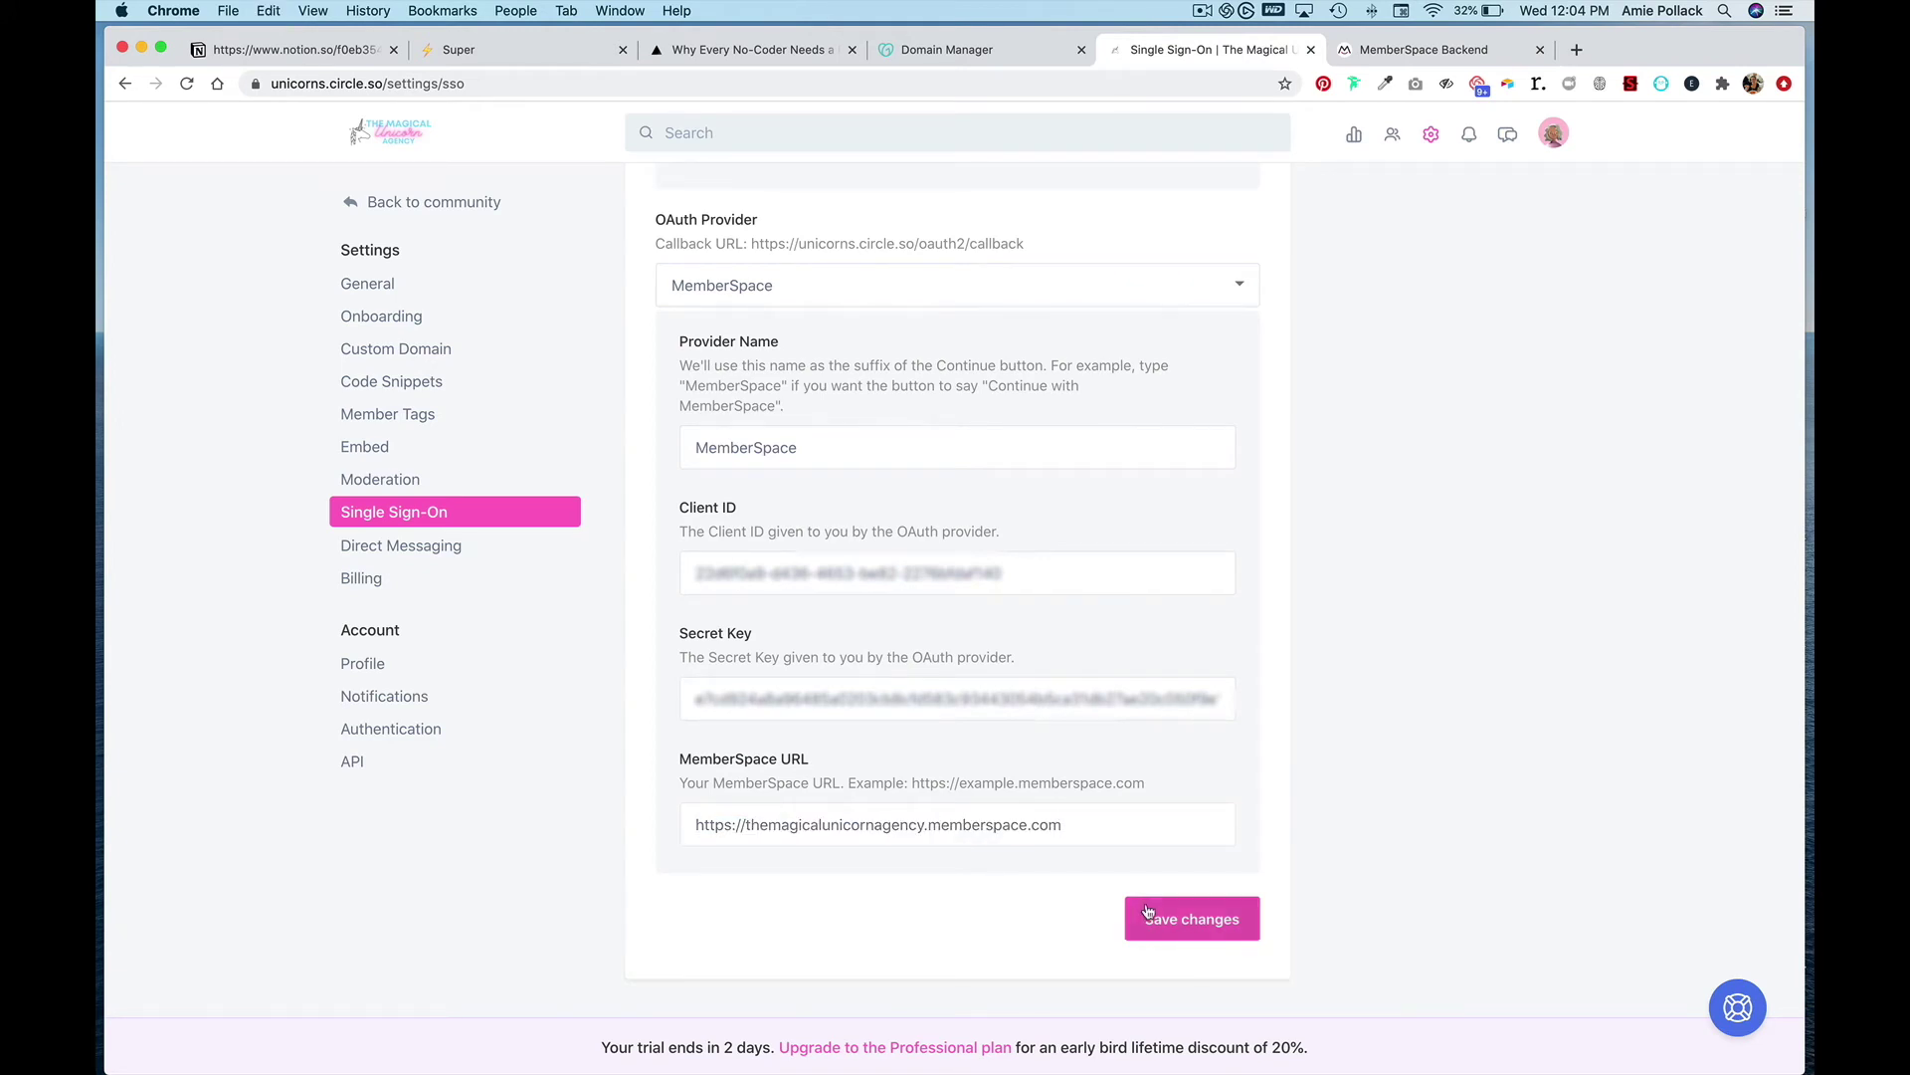
pyautogui.click(1159, 914)
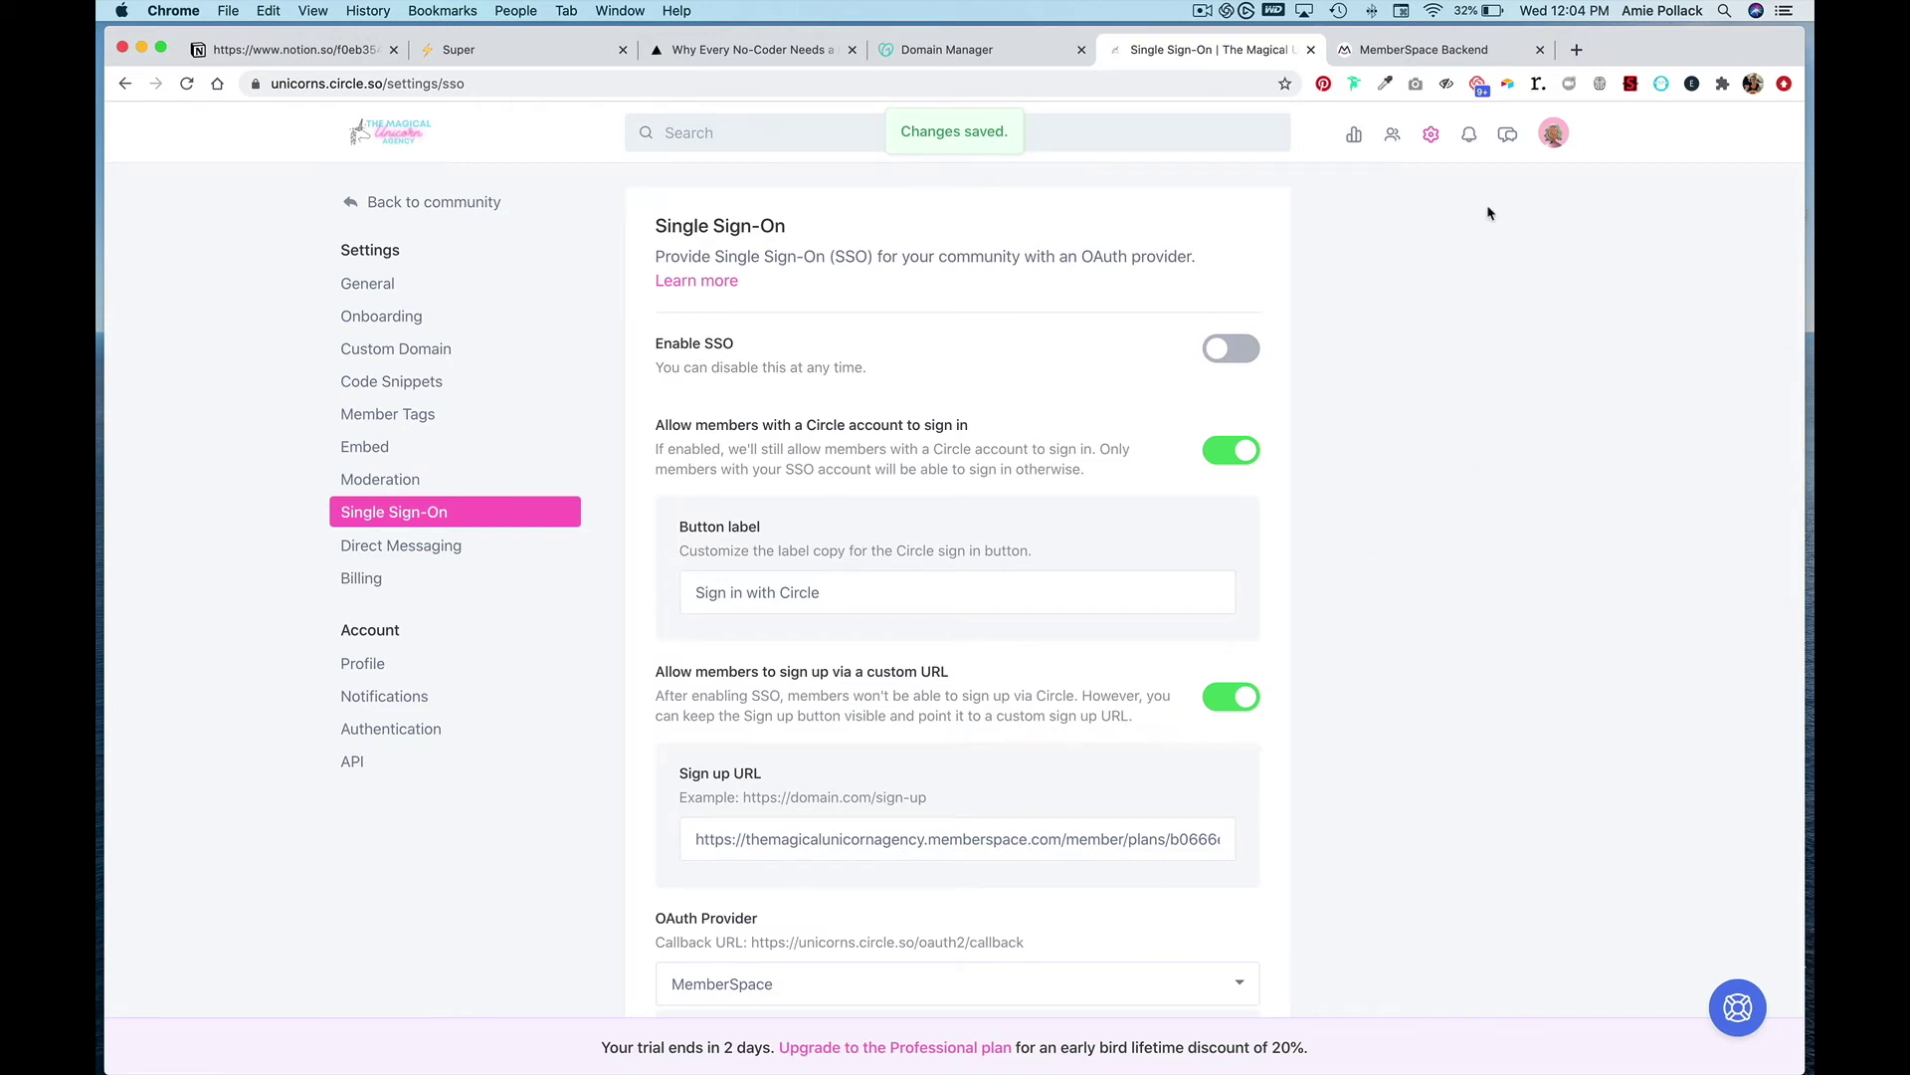
pyautogui.click(1398, 56)
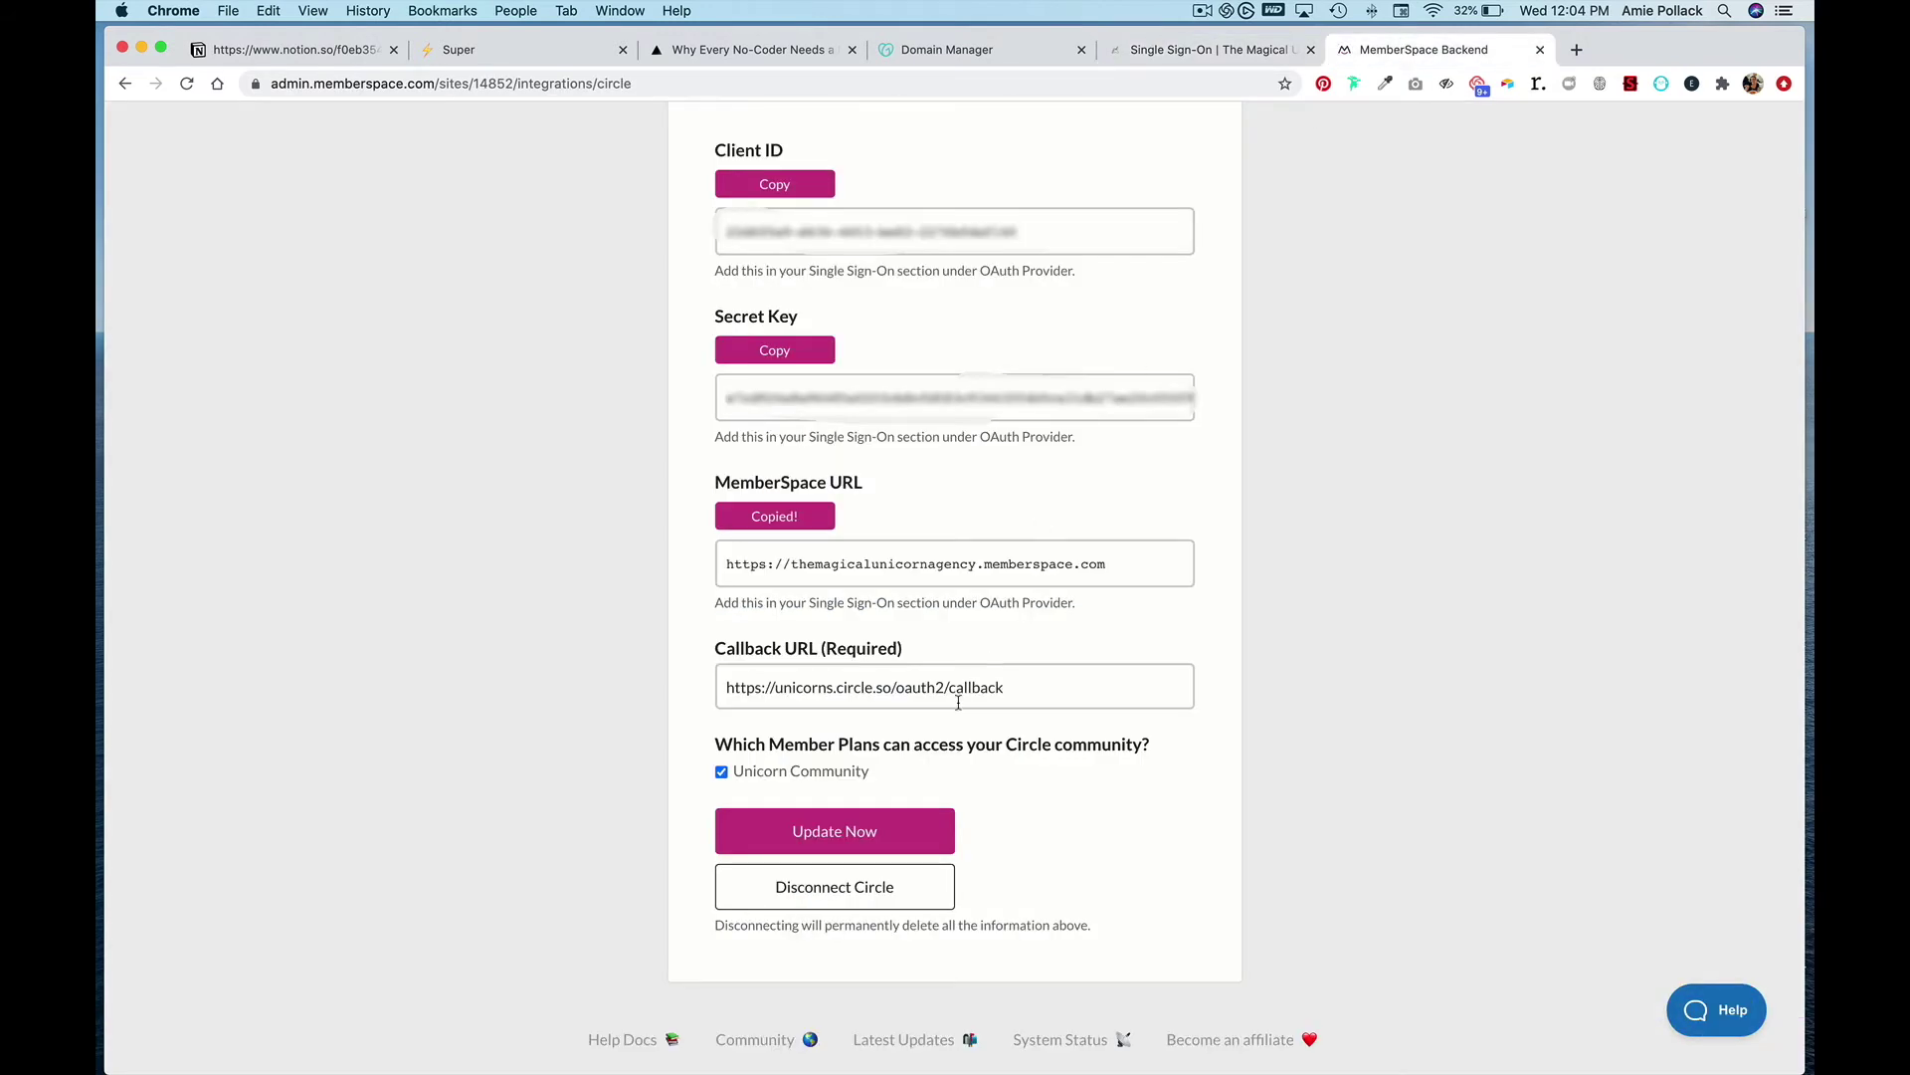
# - Save the Circle integration, then copy the install code with Display a Login/Account button unchecked
pyautogui.click(834, 834)
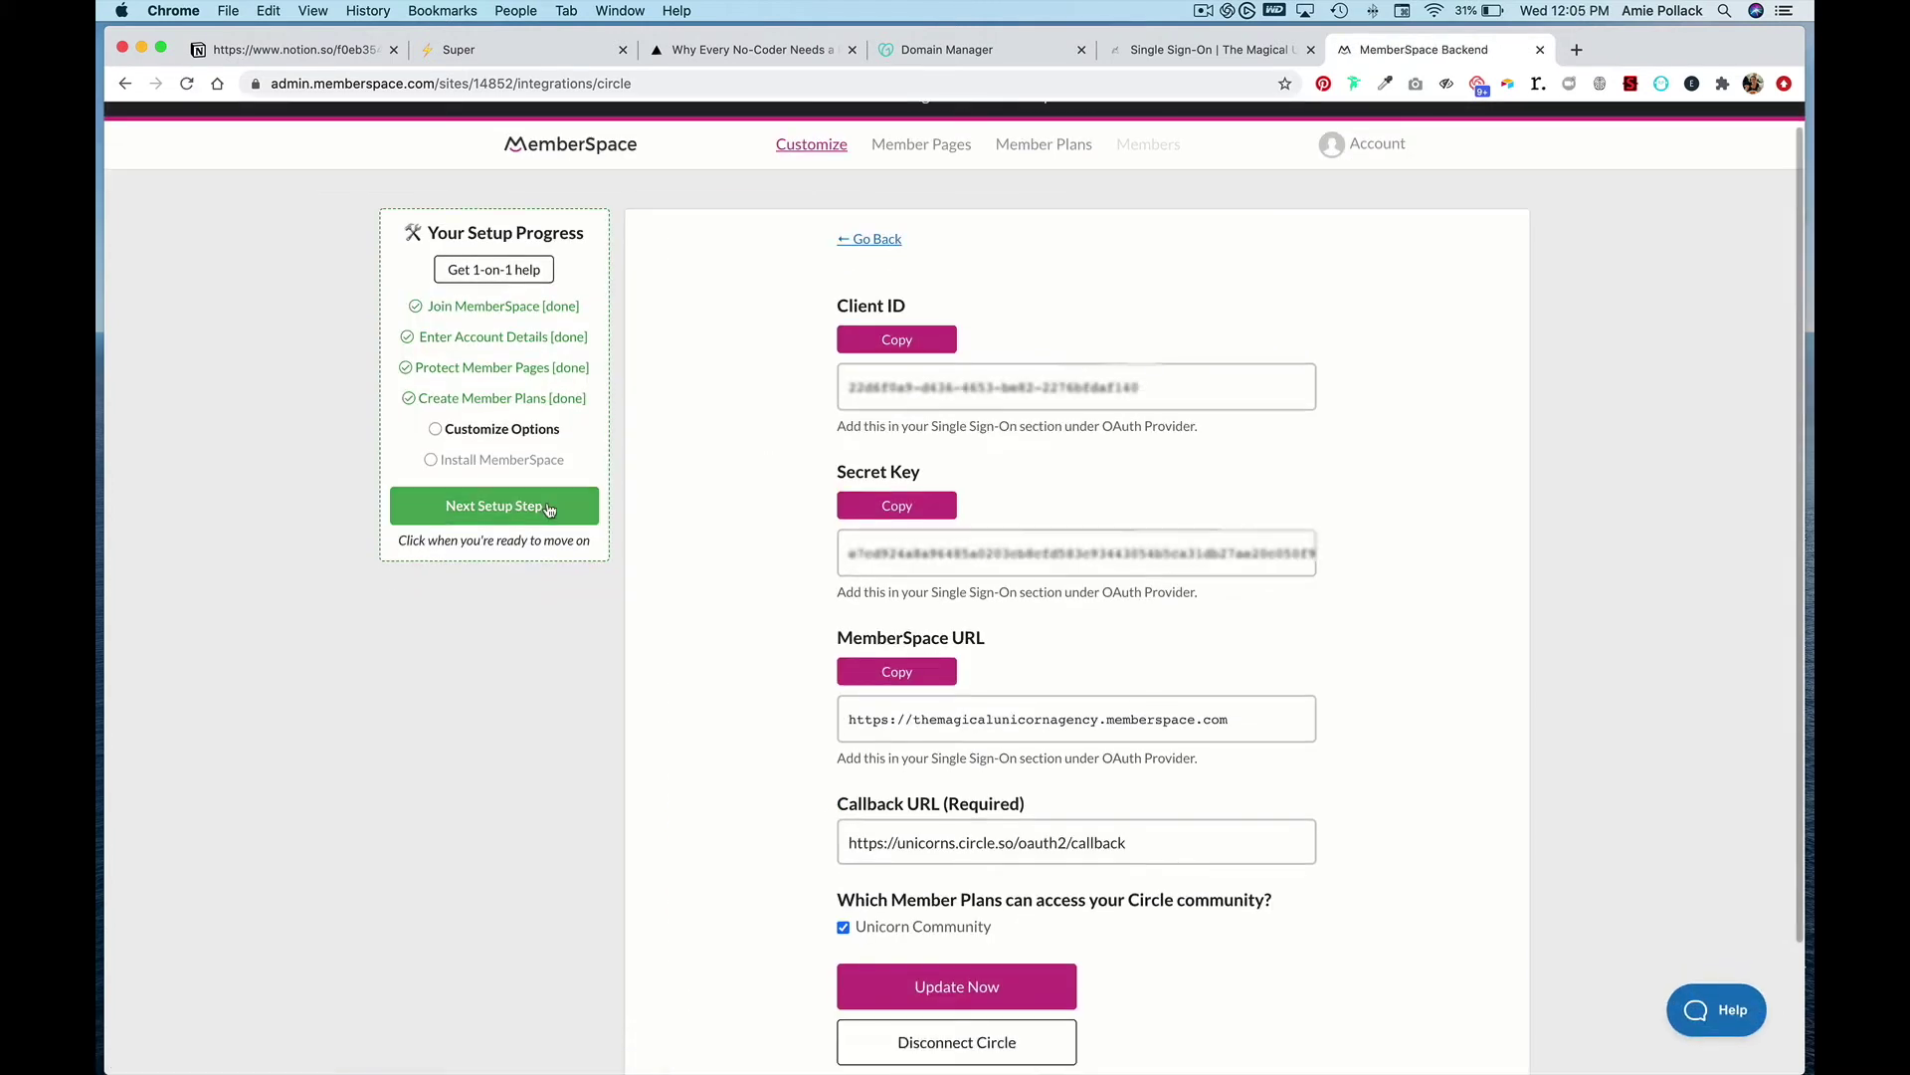
pyautogui.click(492, 508)
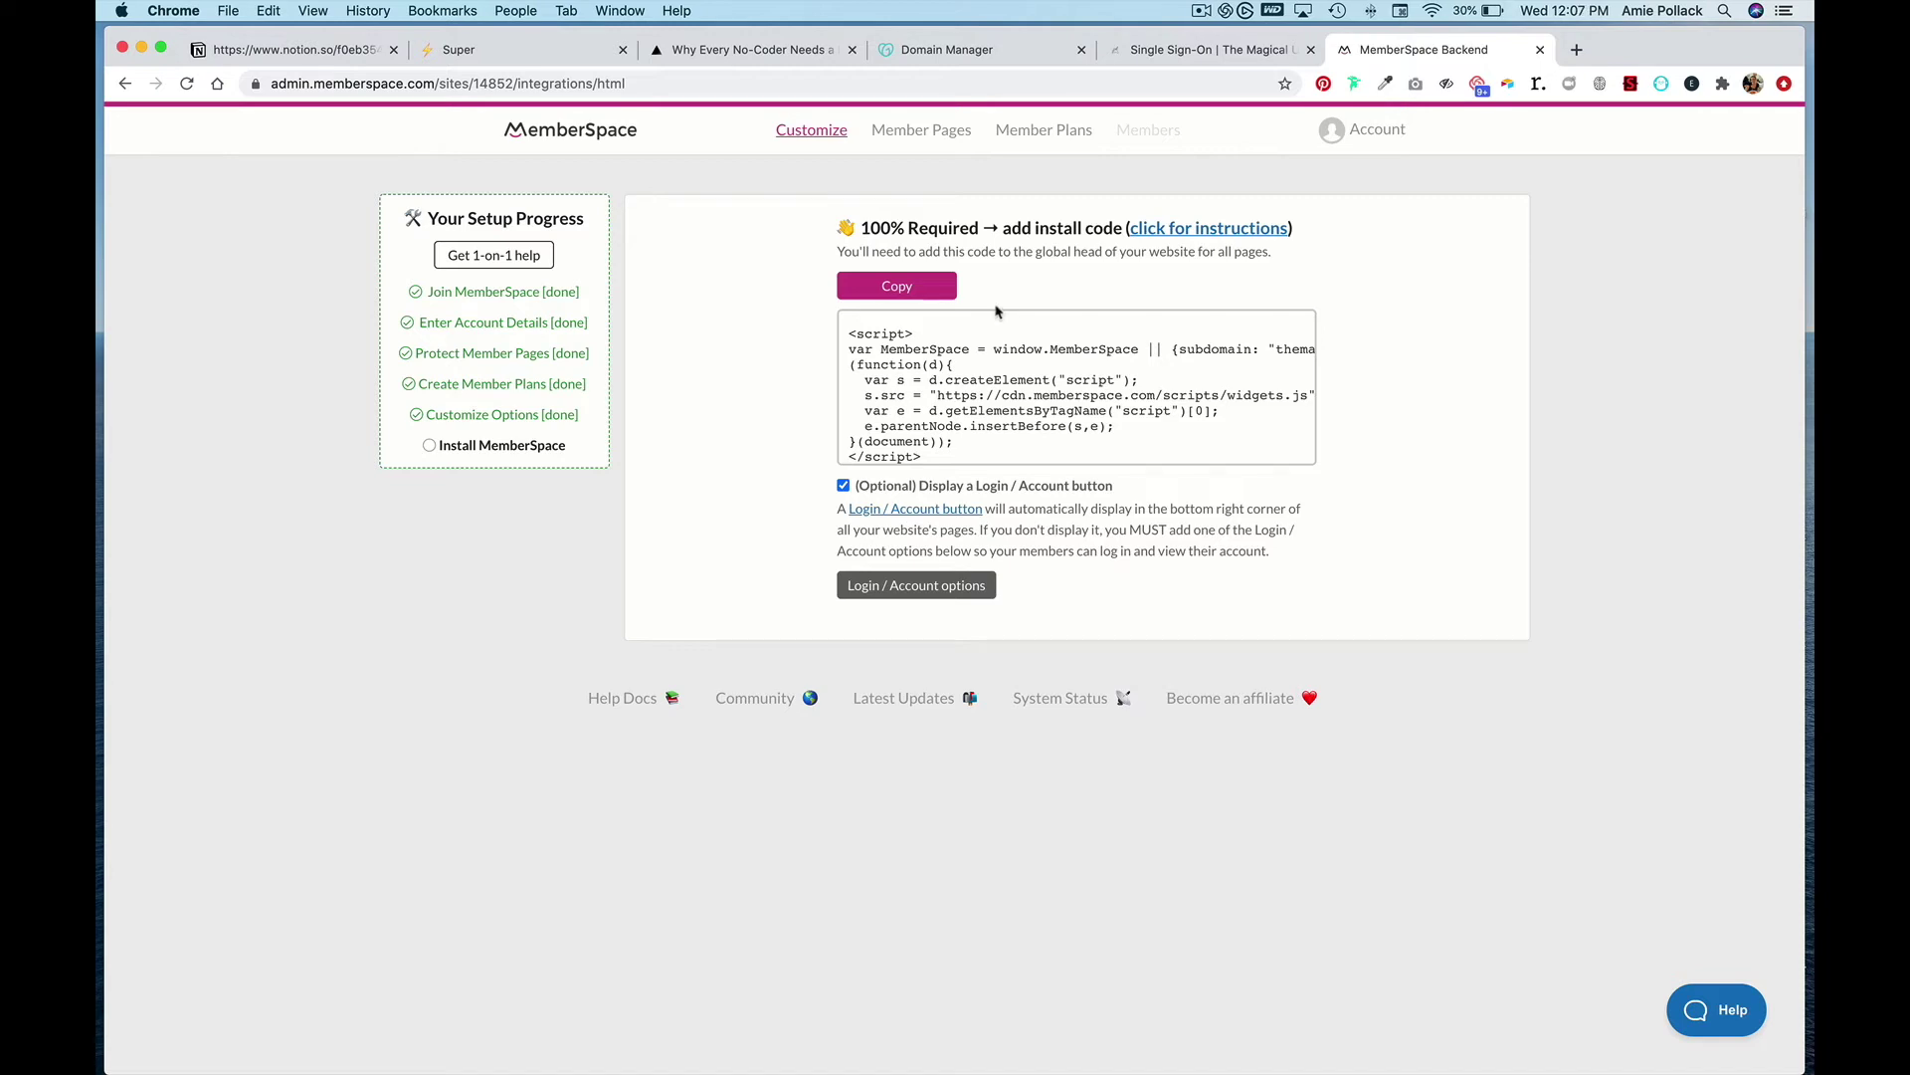
pyautogui.click(931, 289)
pyautogui.click(845, 487)
pyautogui.click(915, 328)
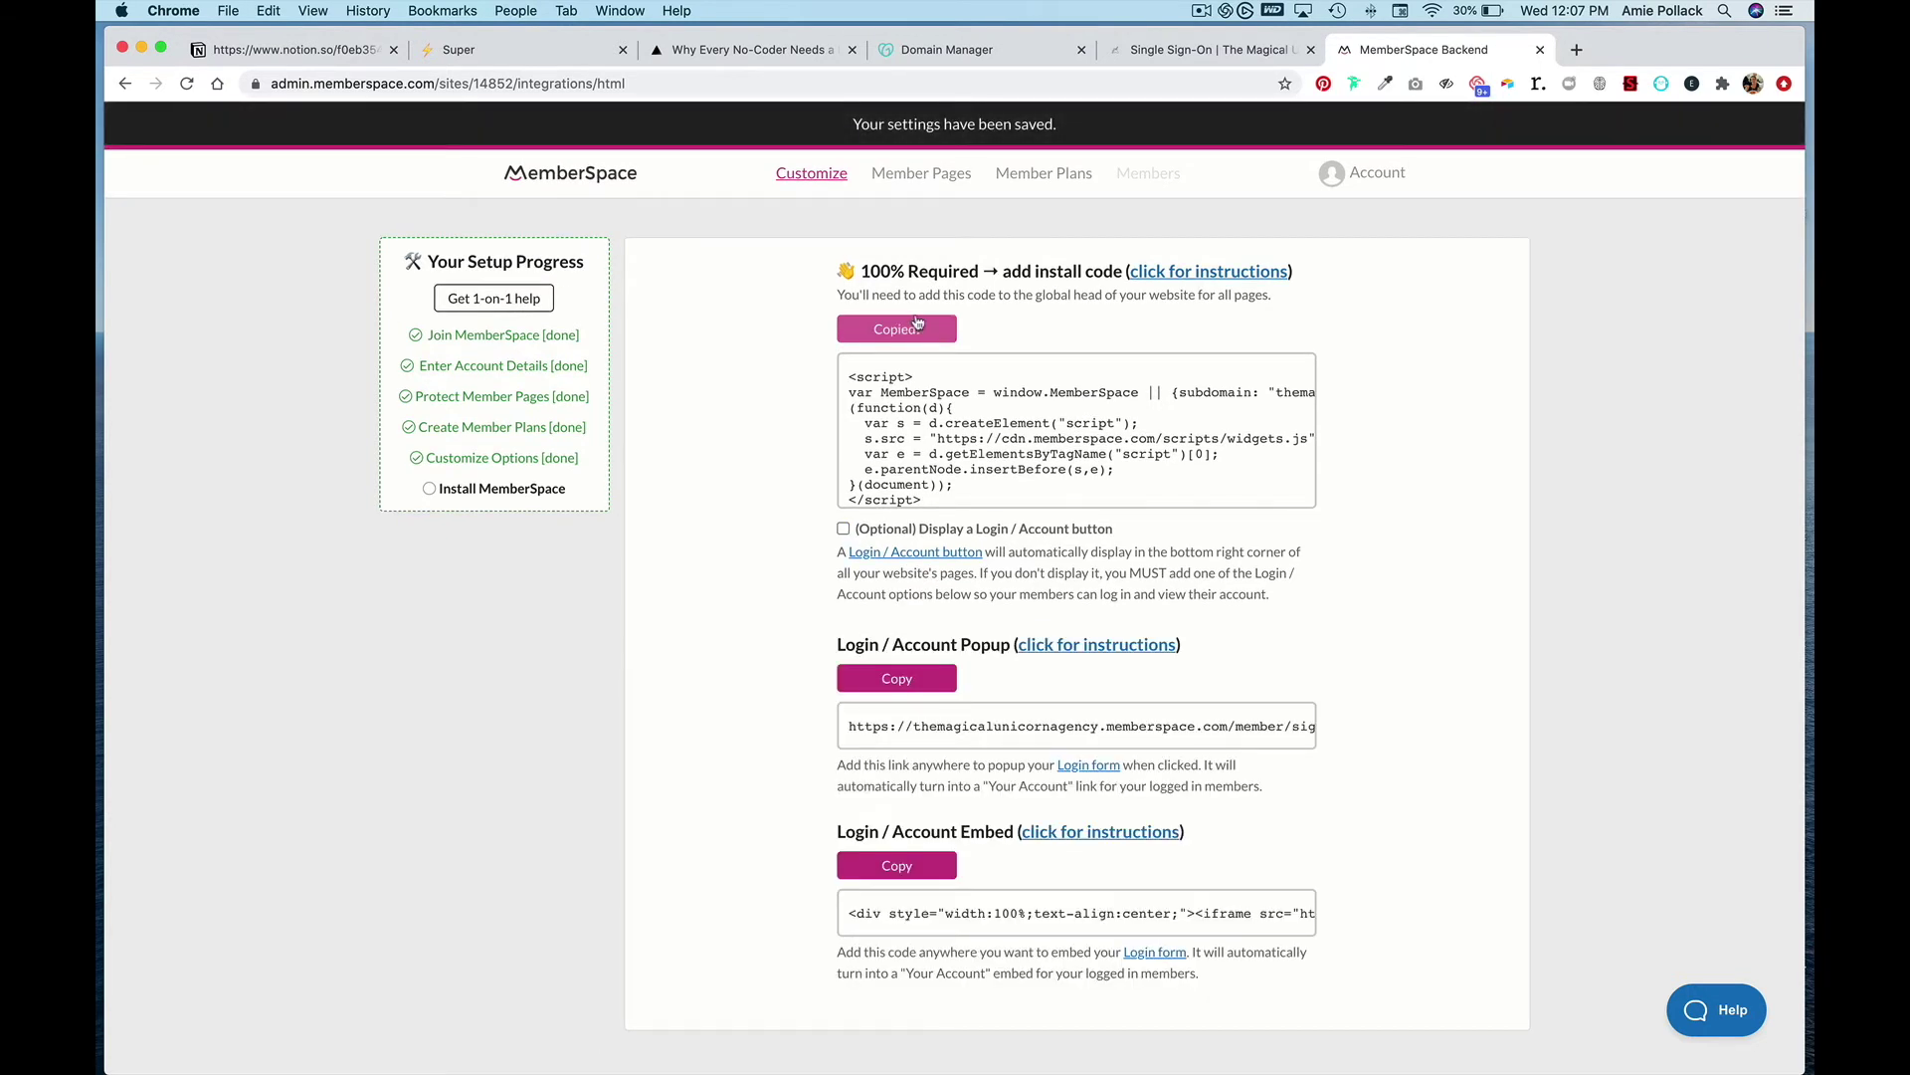
pyautogui.click(516, 52)
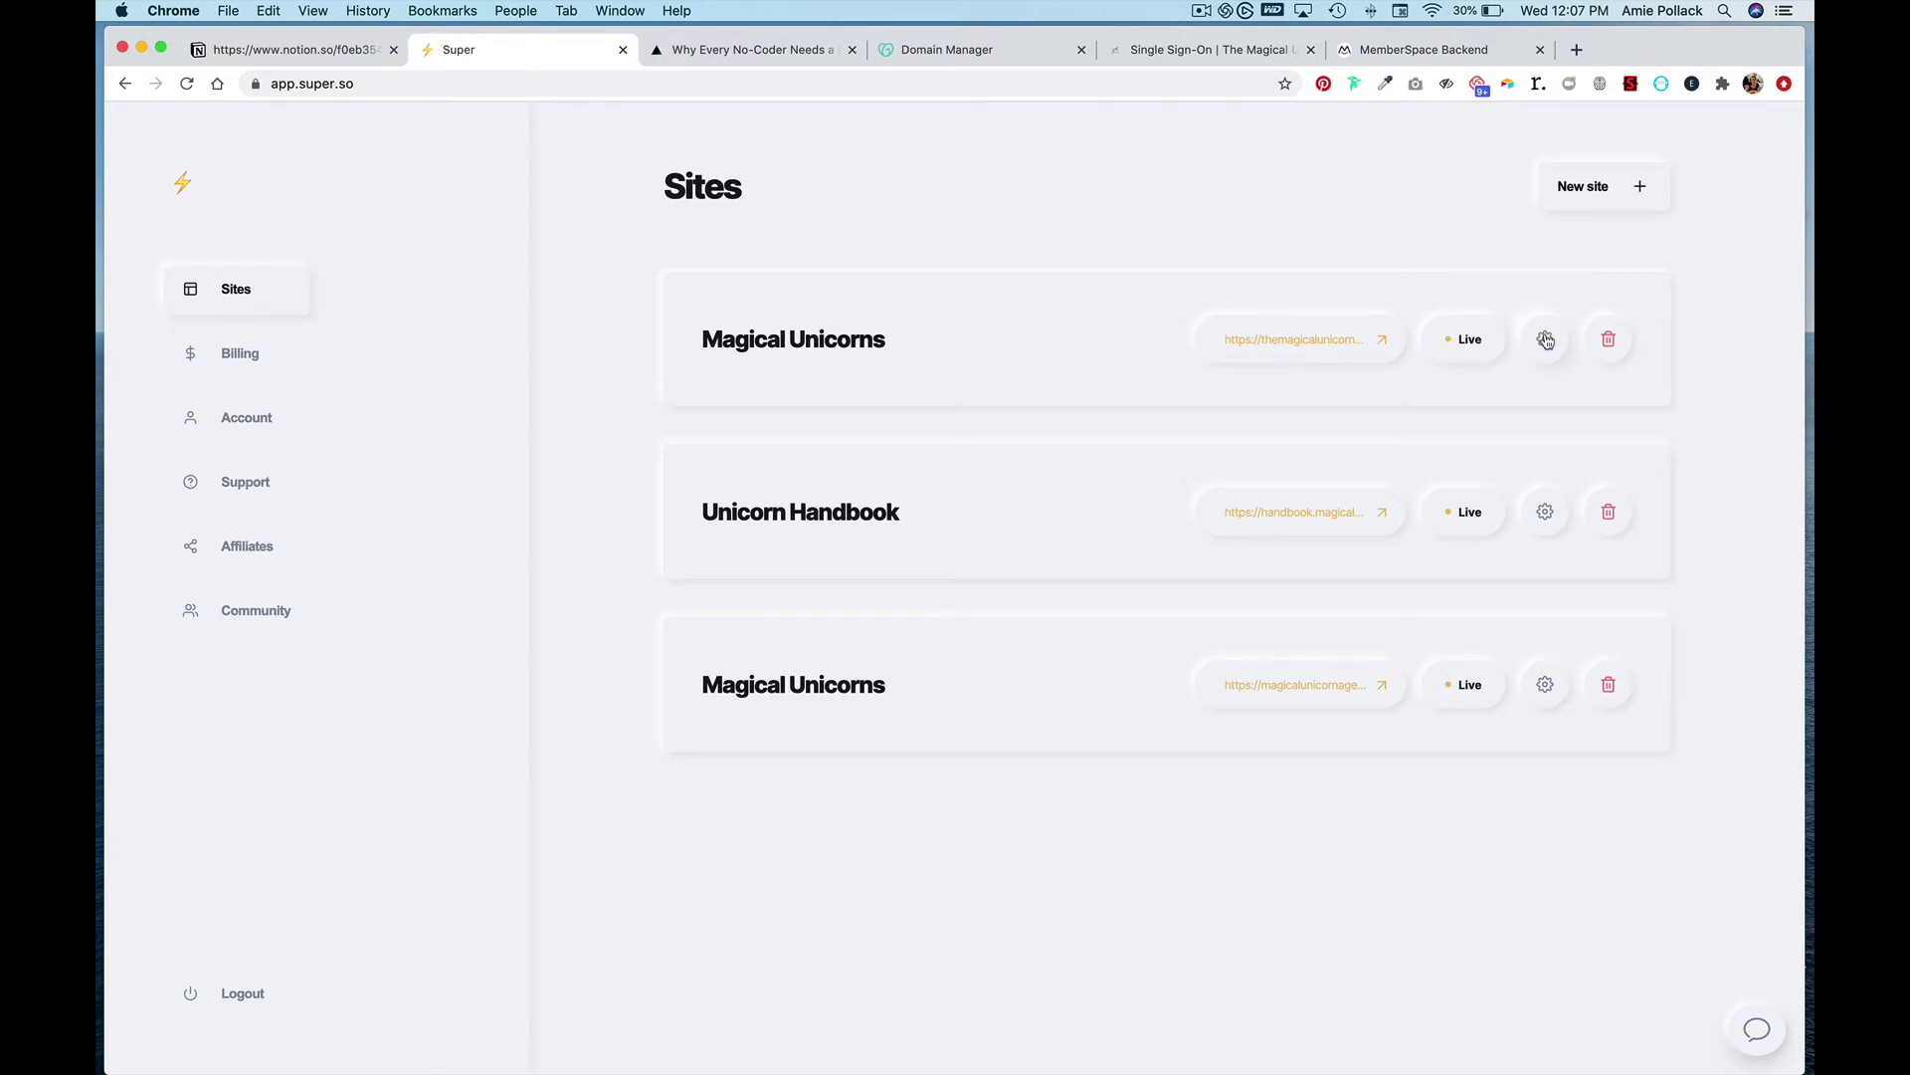
# - Paste the MemberSpace install script on a new line below Magical Unicorns' existing snippet injection
pyautogui.click(1545, 340)
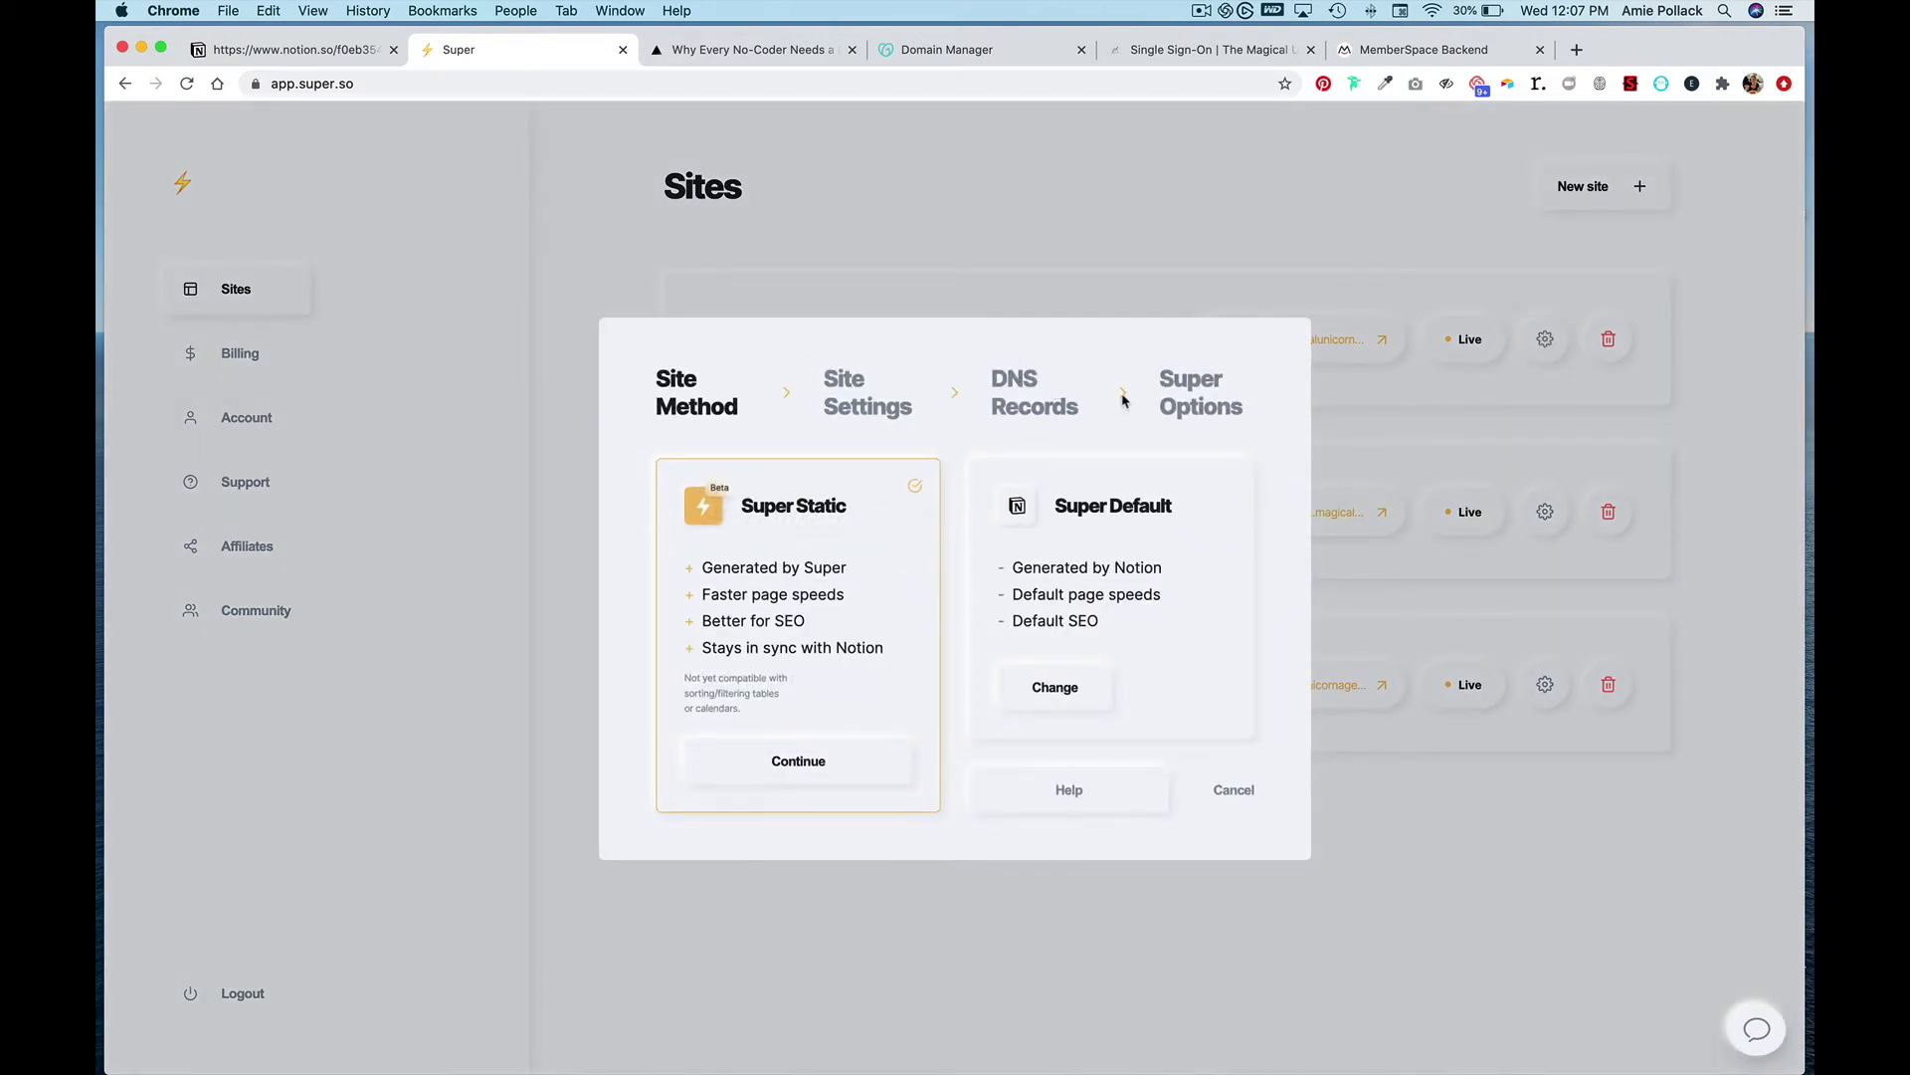
pyautogui.click(1209, 400)
pyautogui.scroll(-10, 842, 698)
pyautogui.click(803, 724)
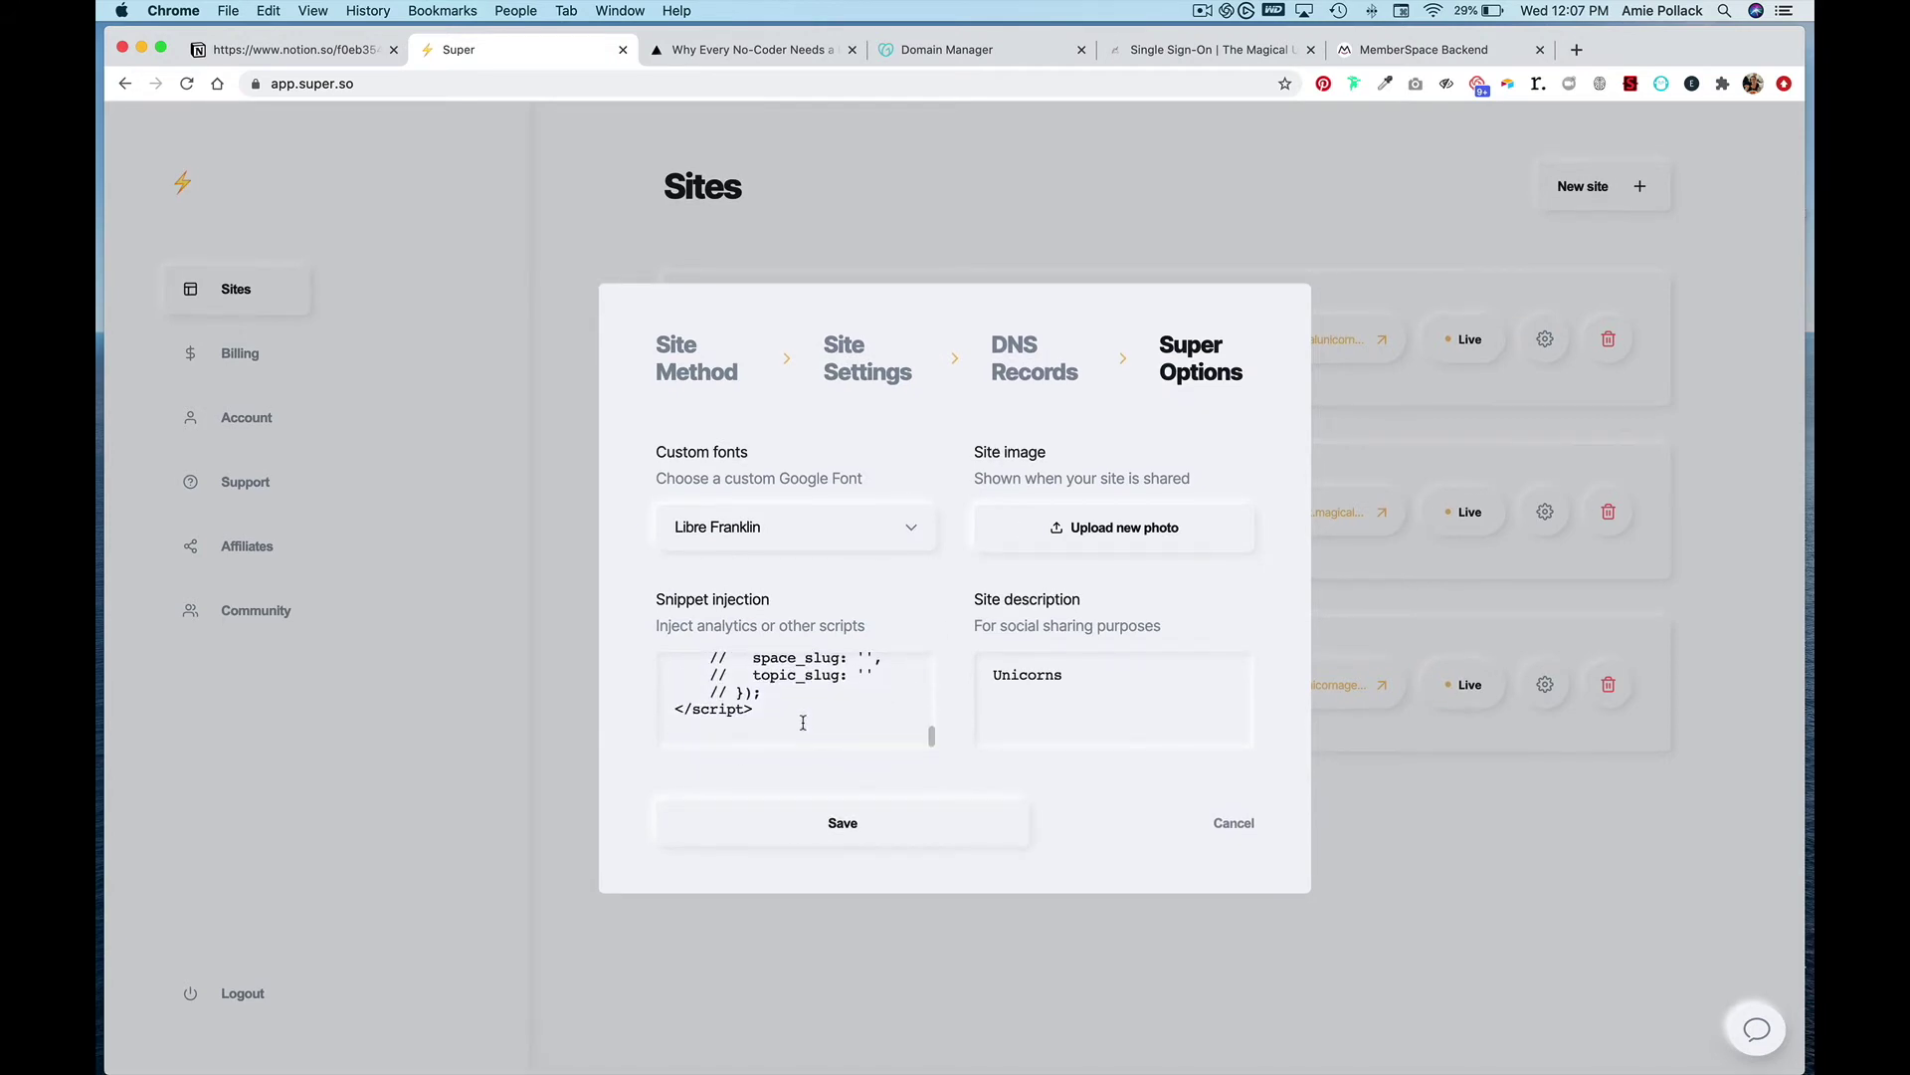
pyautogui.press('Return')
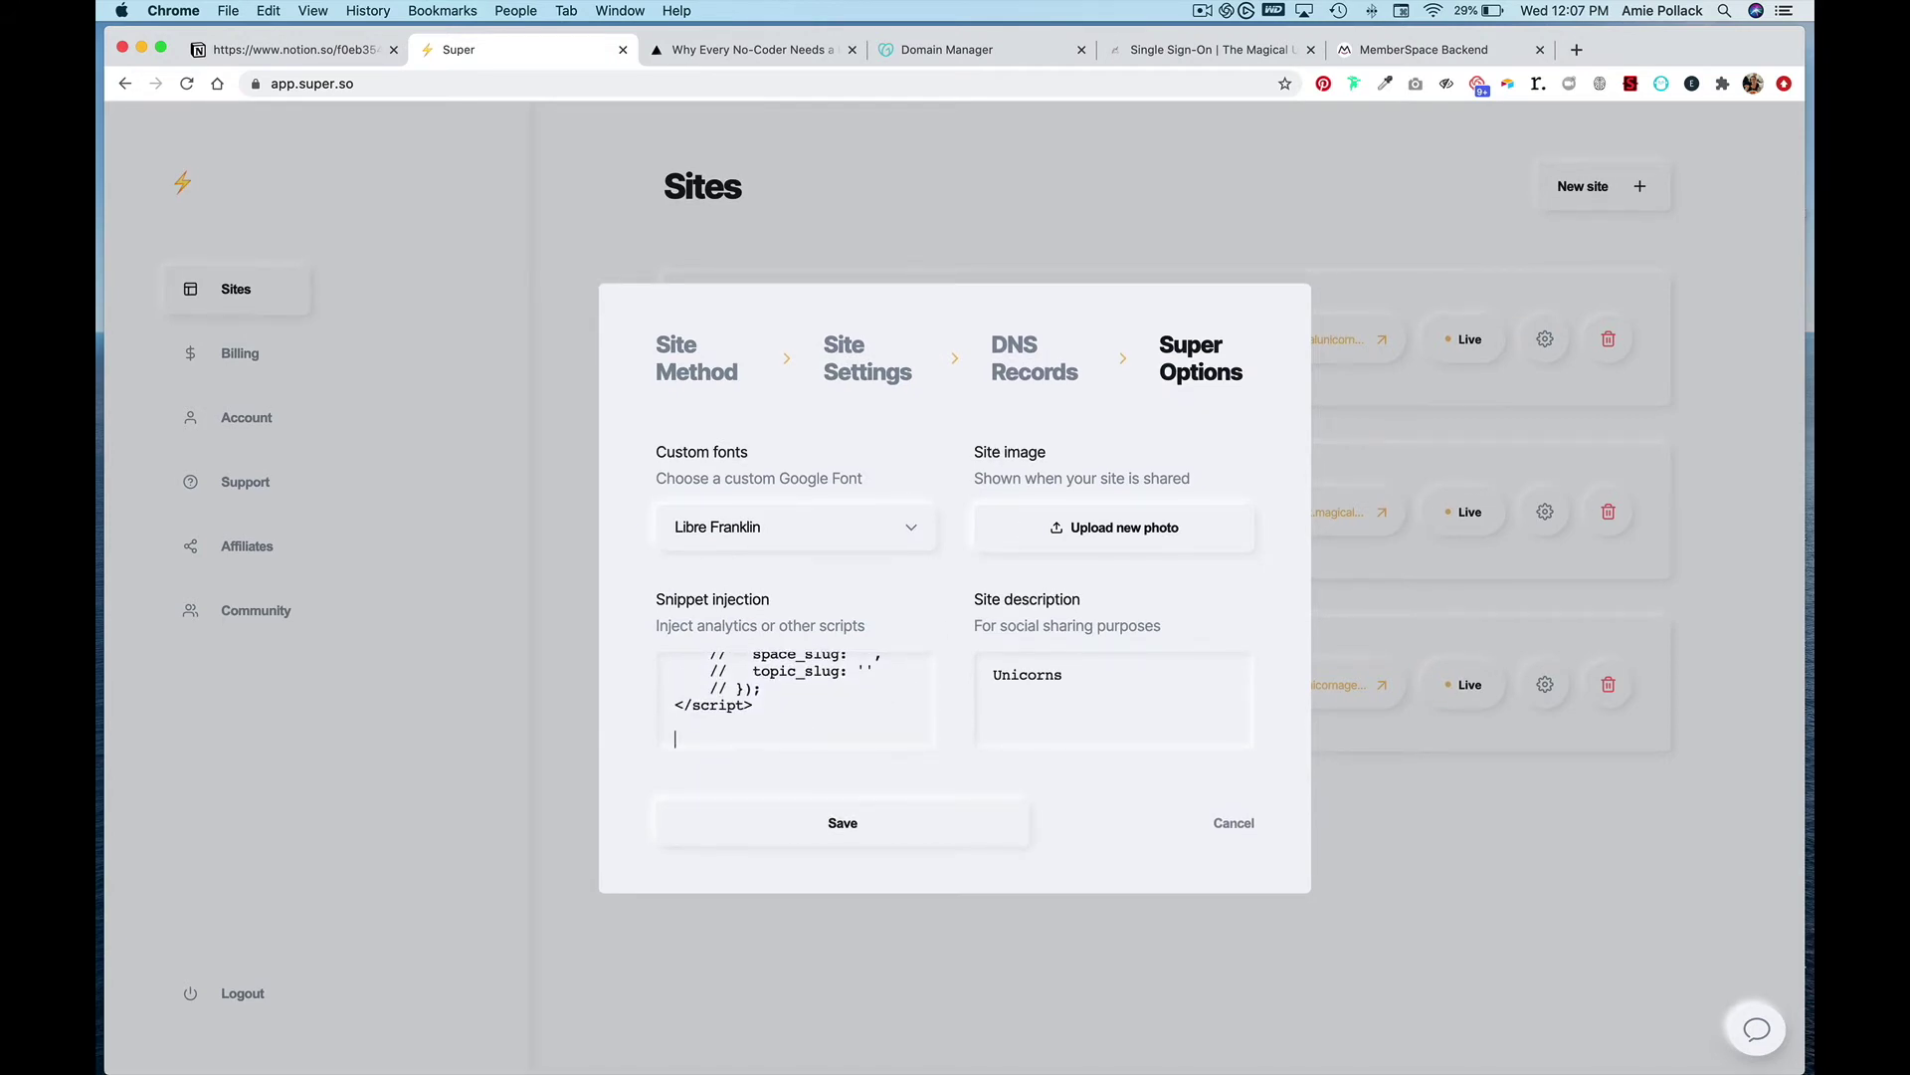
pyautogui.press('super+v')
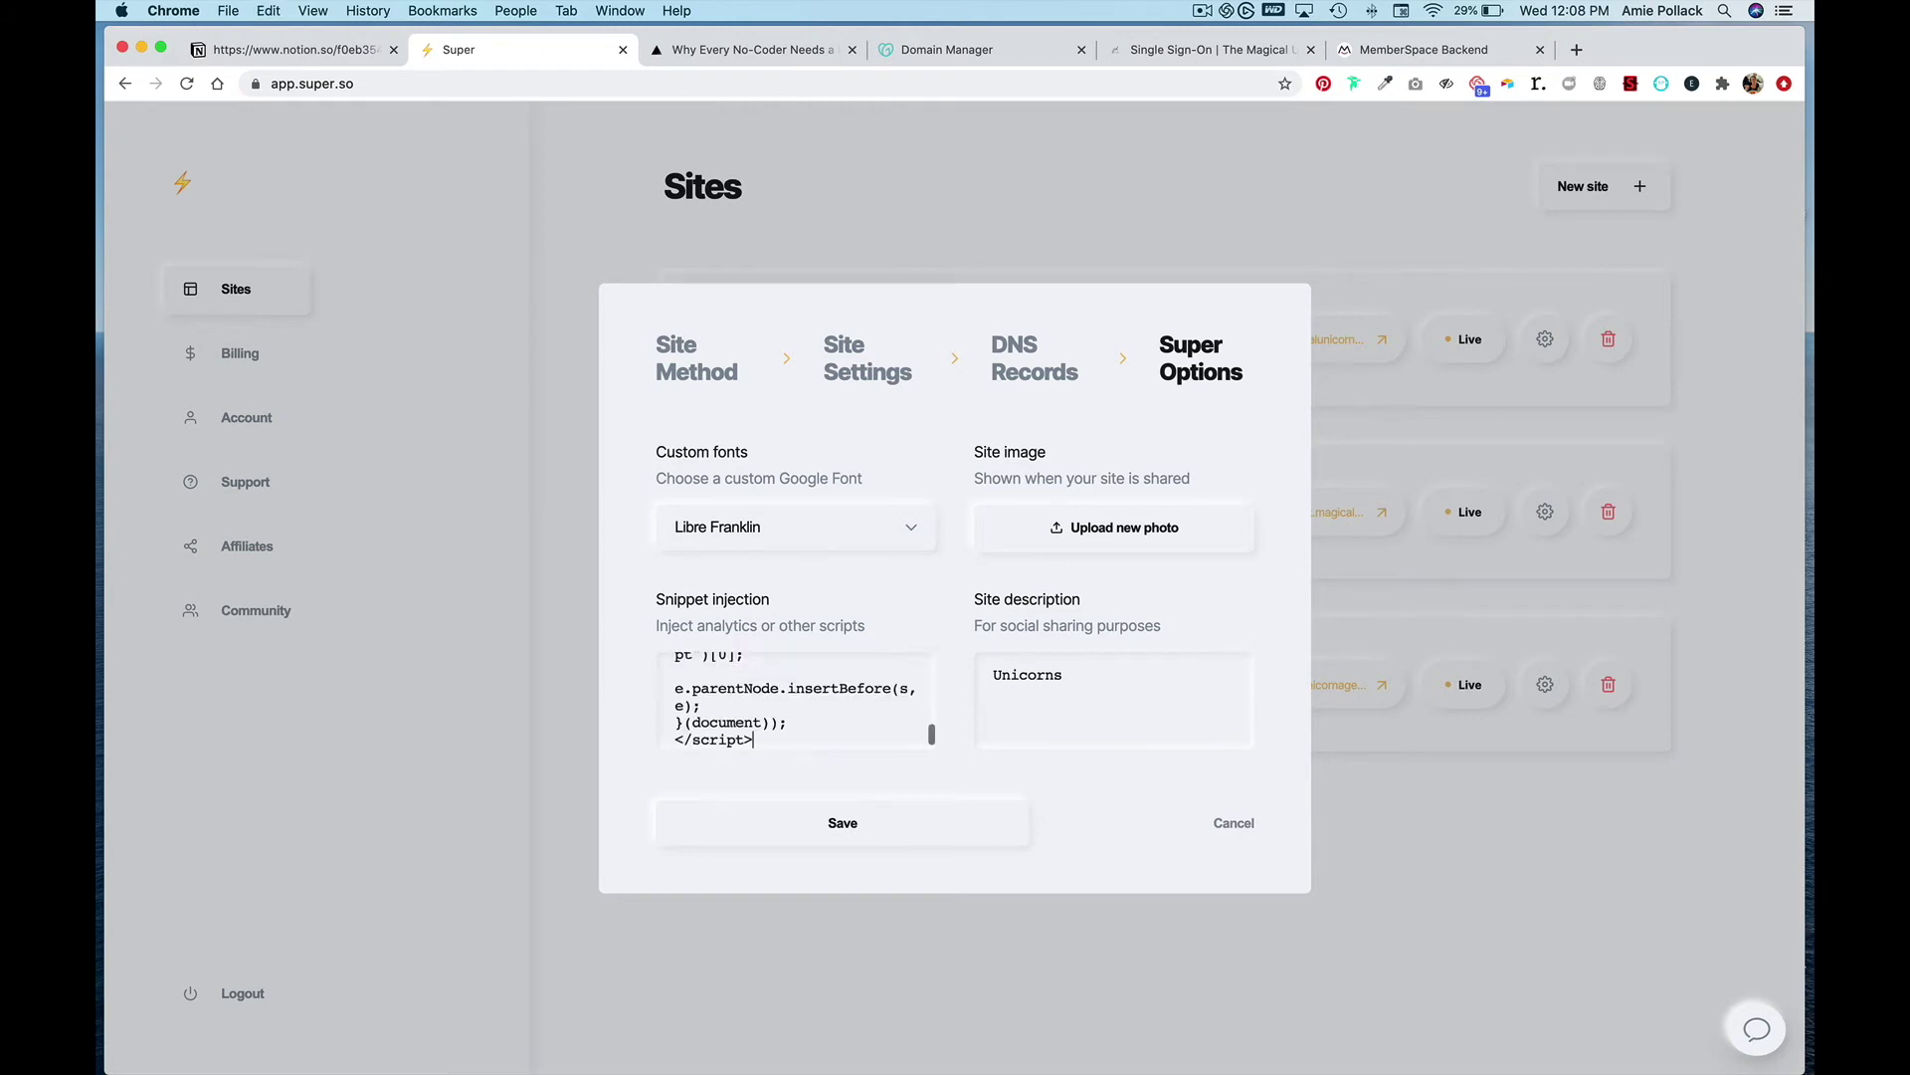
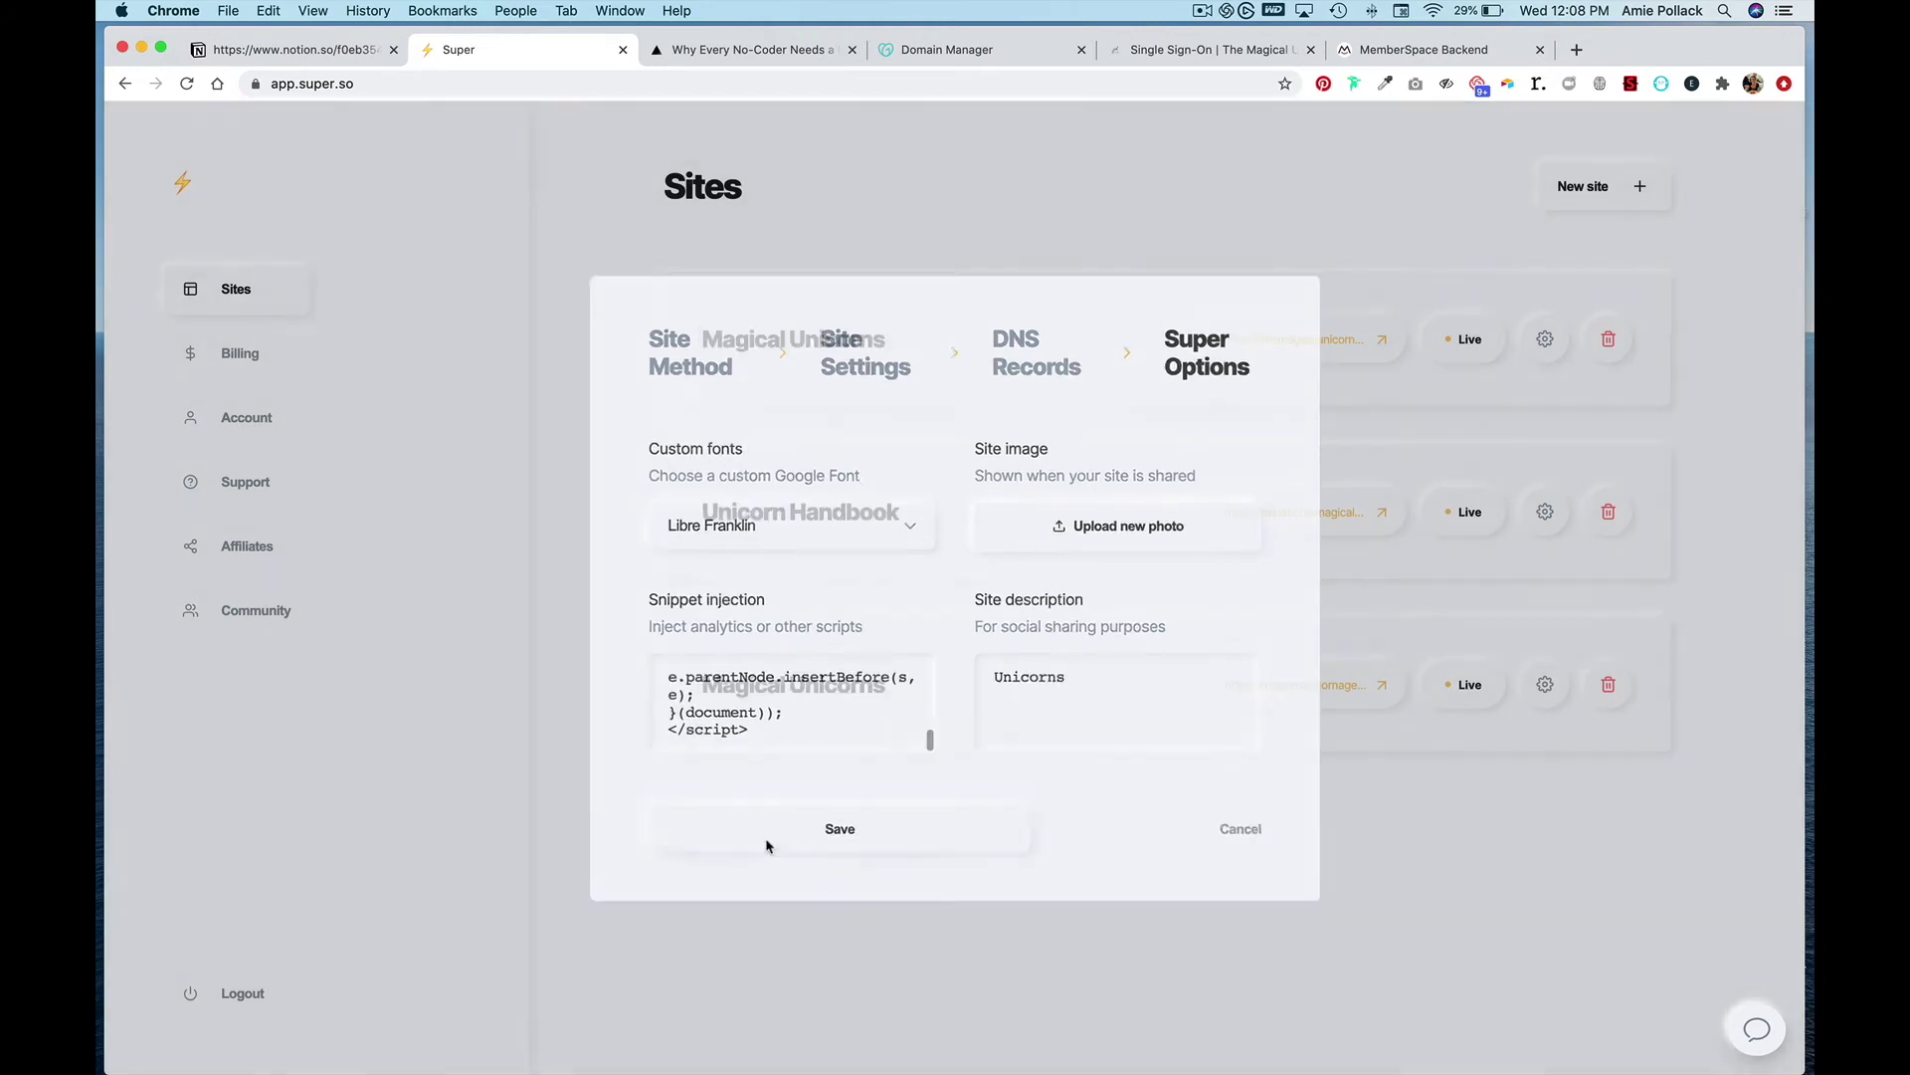
# - Move over to the Circle single sign-on settings
pyautogui.click(1199, 50)
# - Enable Circle single sign-on, save the settings, and go to the MemberSpace backend
pyautogui.click(1228, 348)
pyautogui.scroll(-7, 1123, 543)
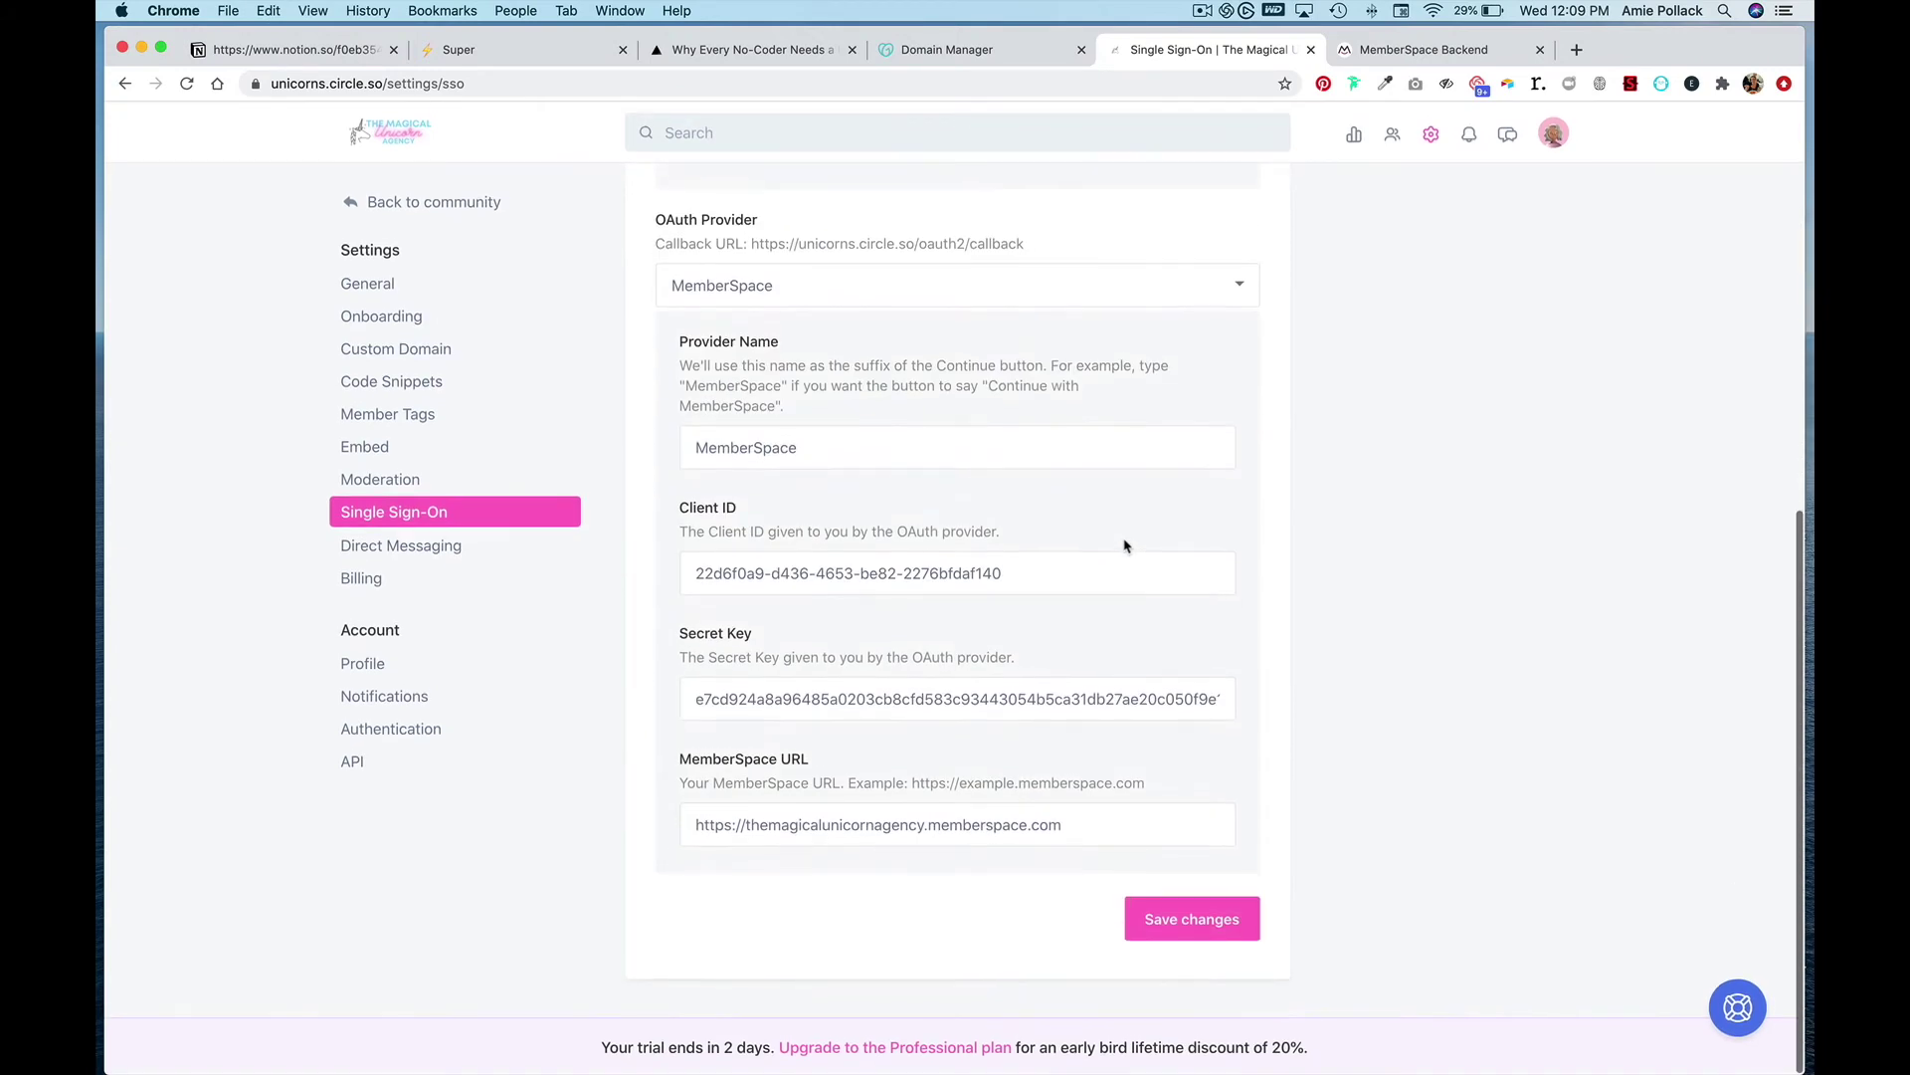
pyautogui.click(1181, 910)
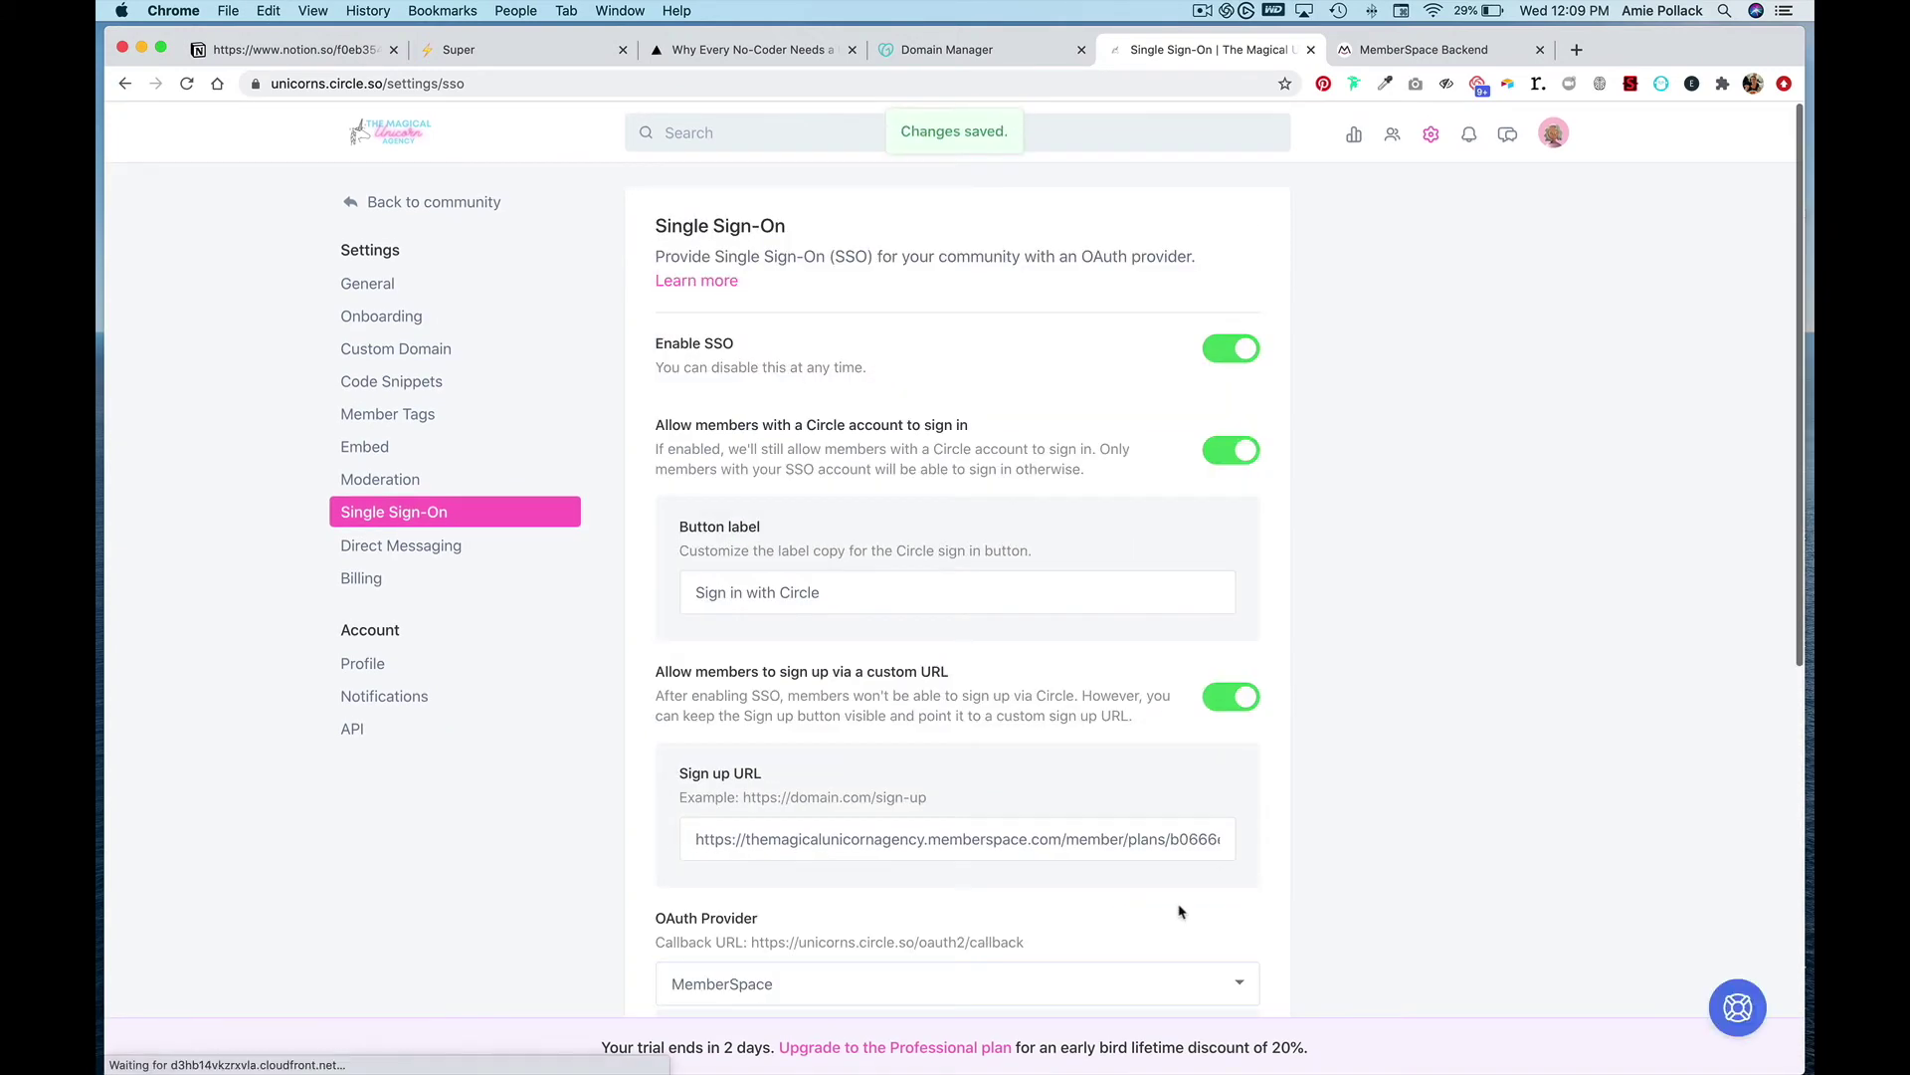
pyautogui.click(1377, 52)
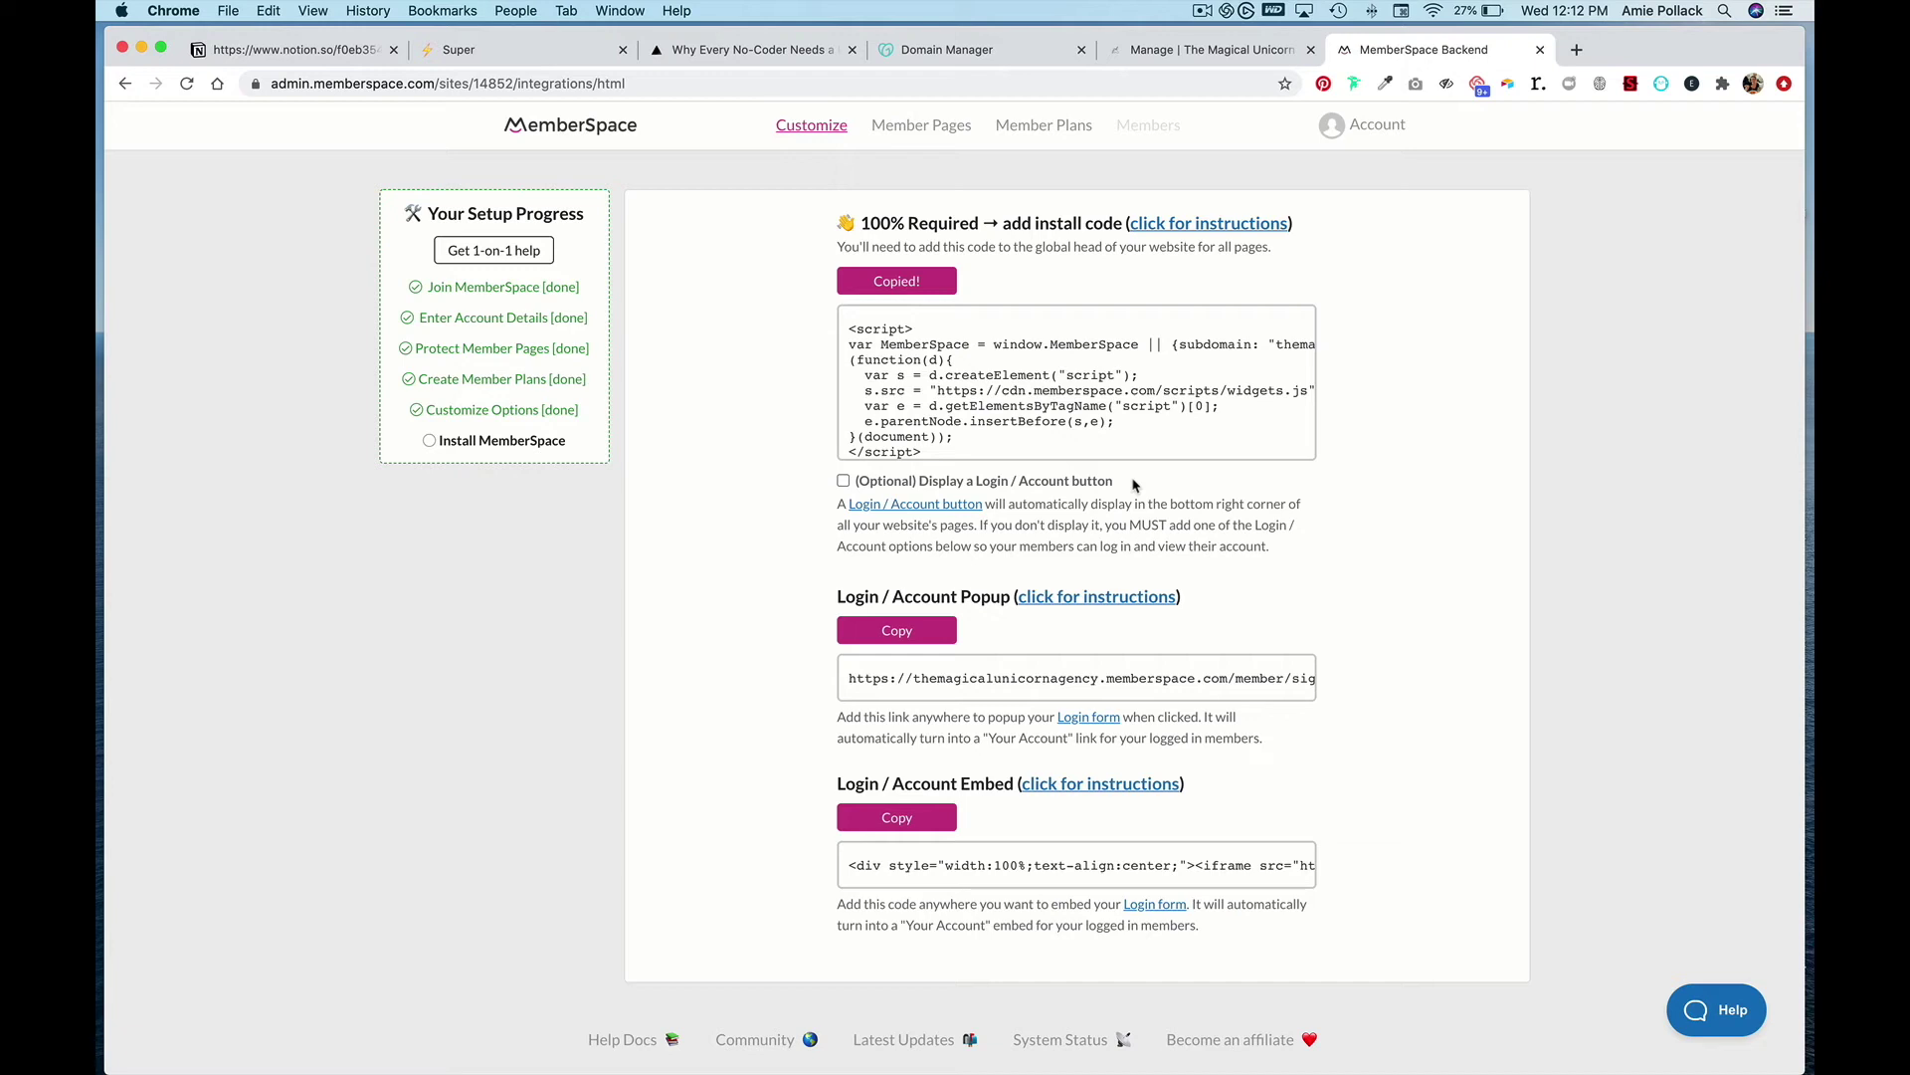
# - Go from the agency site's article page to its homepage
pyautogui.click(741, 52)
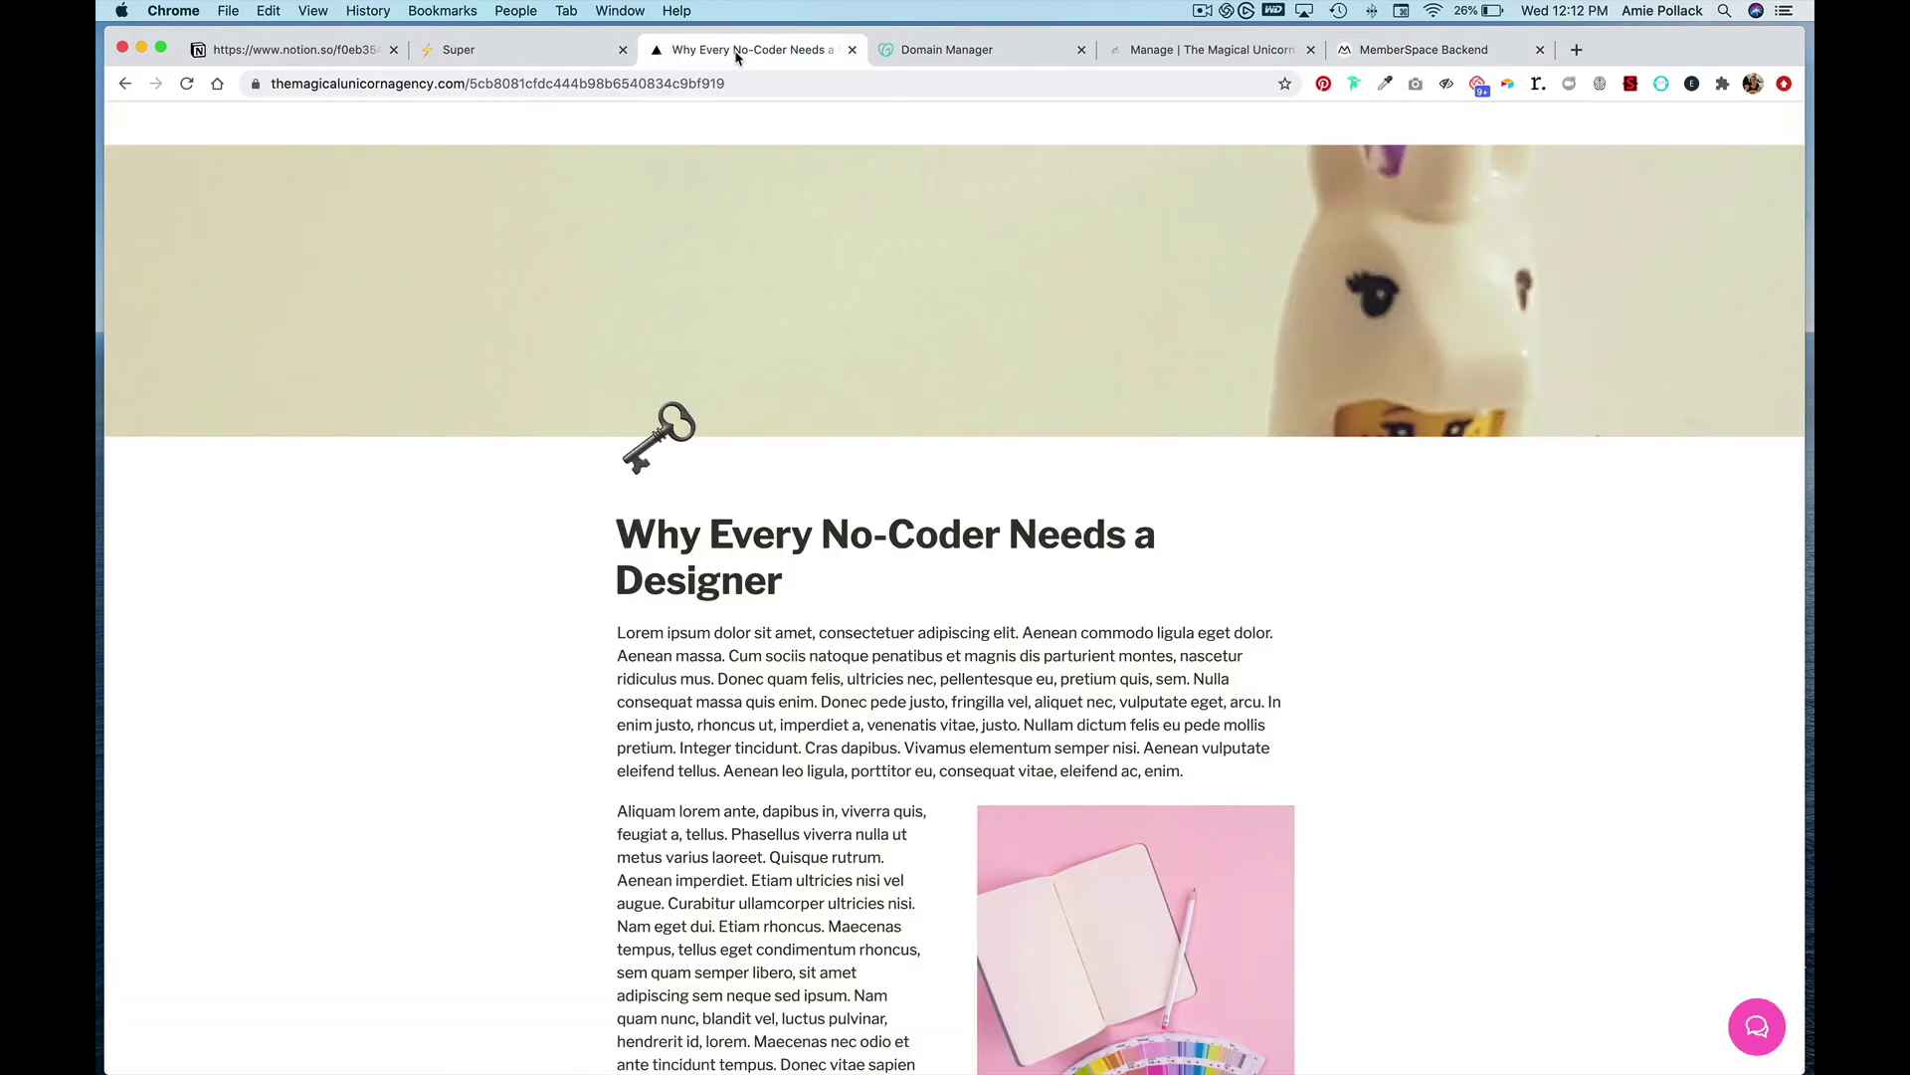
pyautogui.click(129, 130)
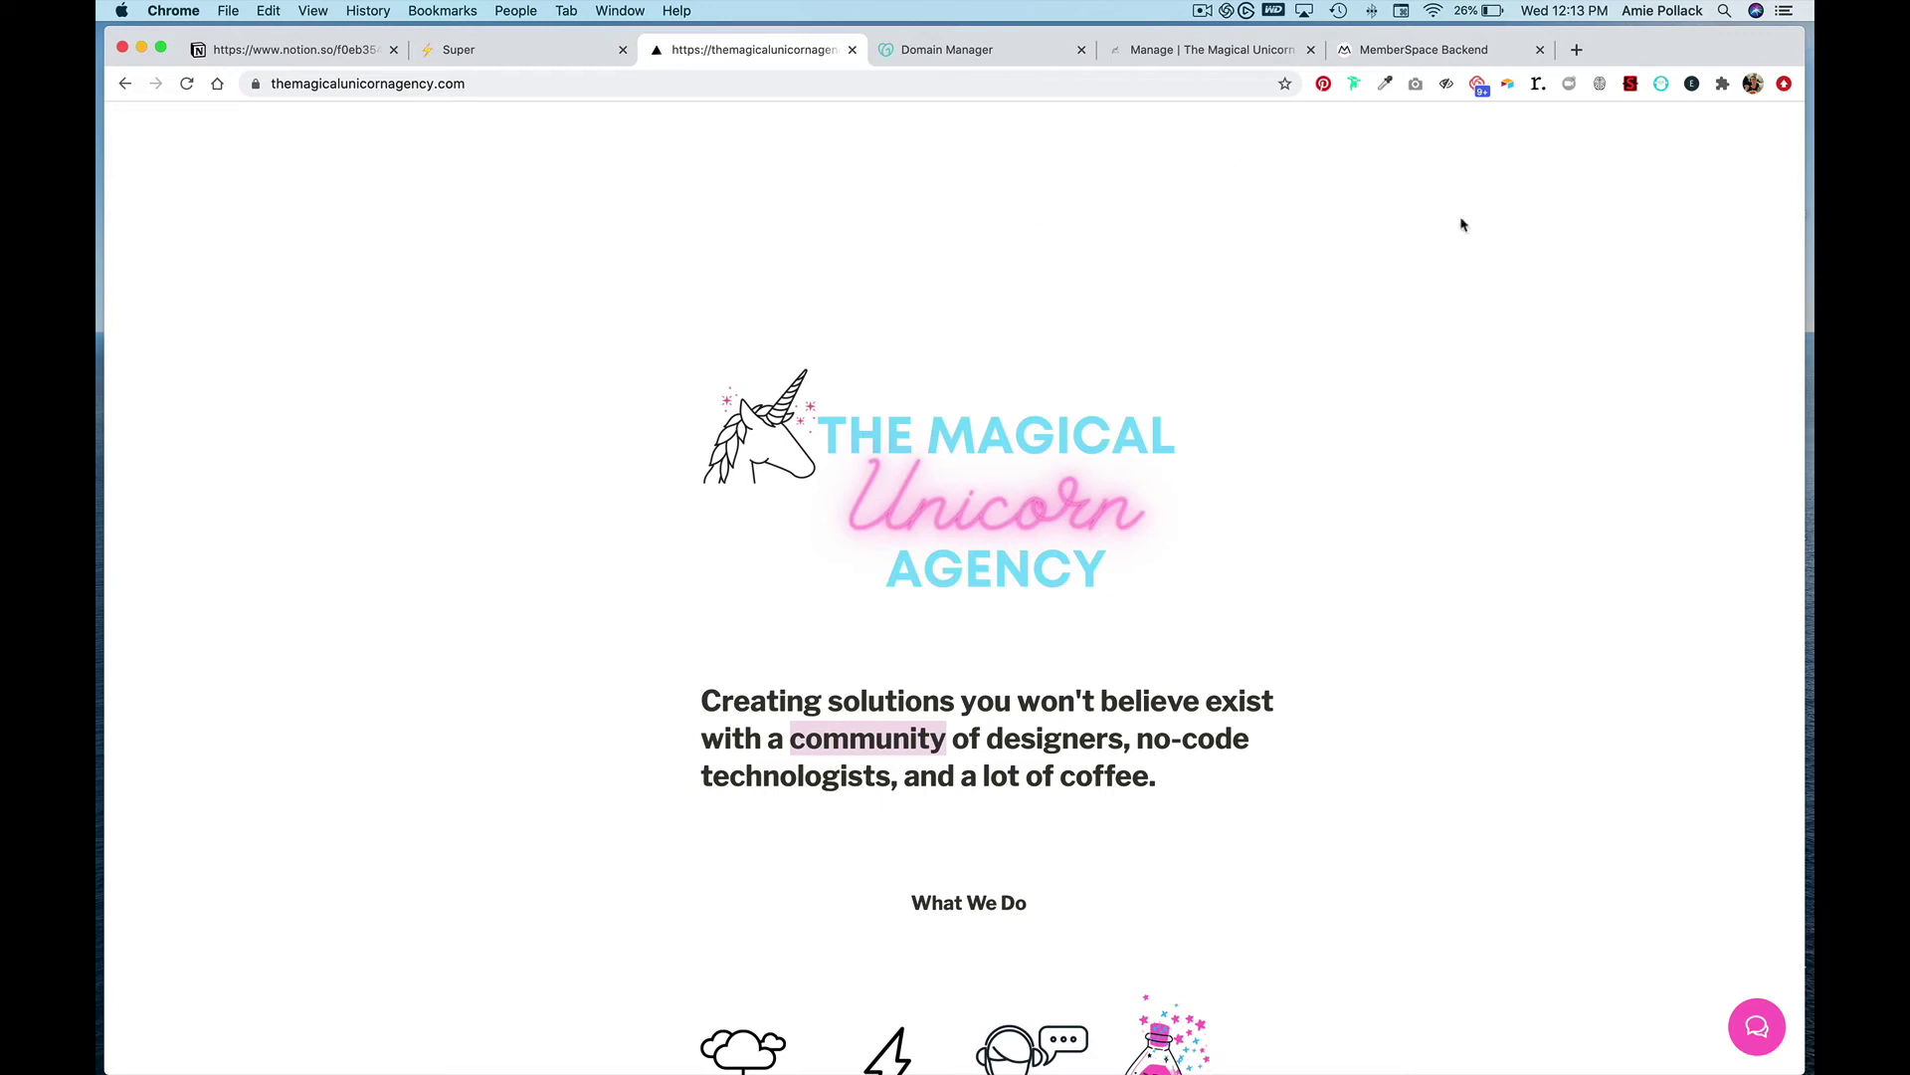
# - Open the Notion Unicorn Code page and find the Login/Sign Up link code
pyautogui.click(294, 57)
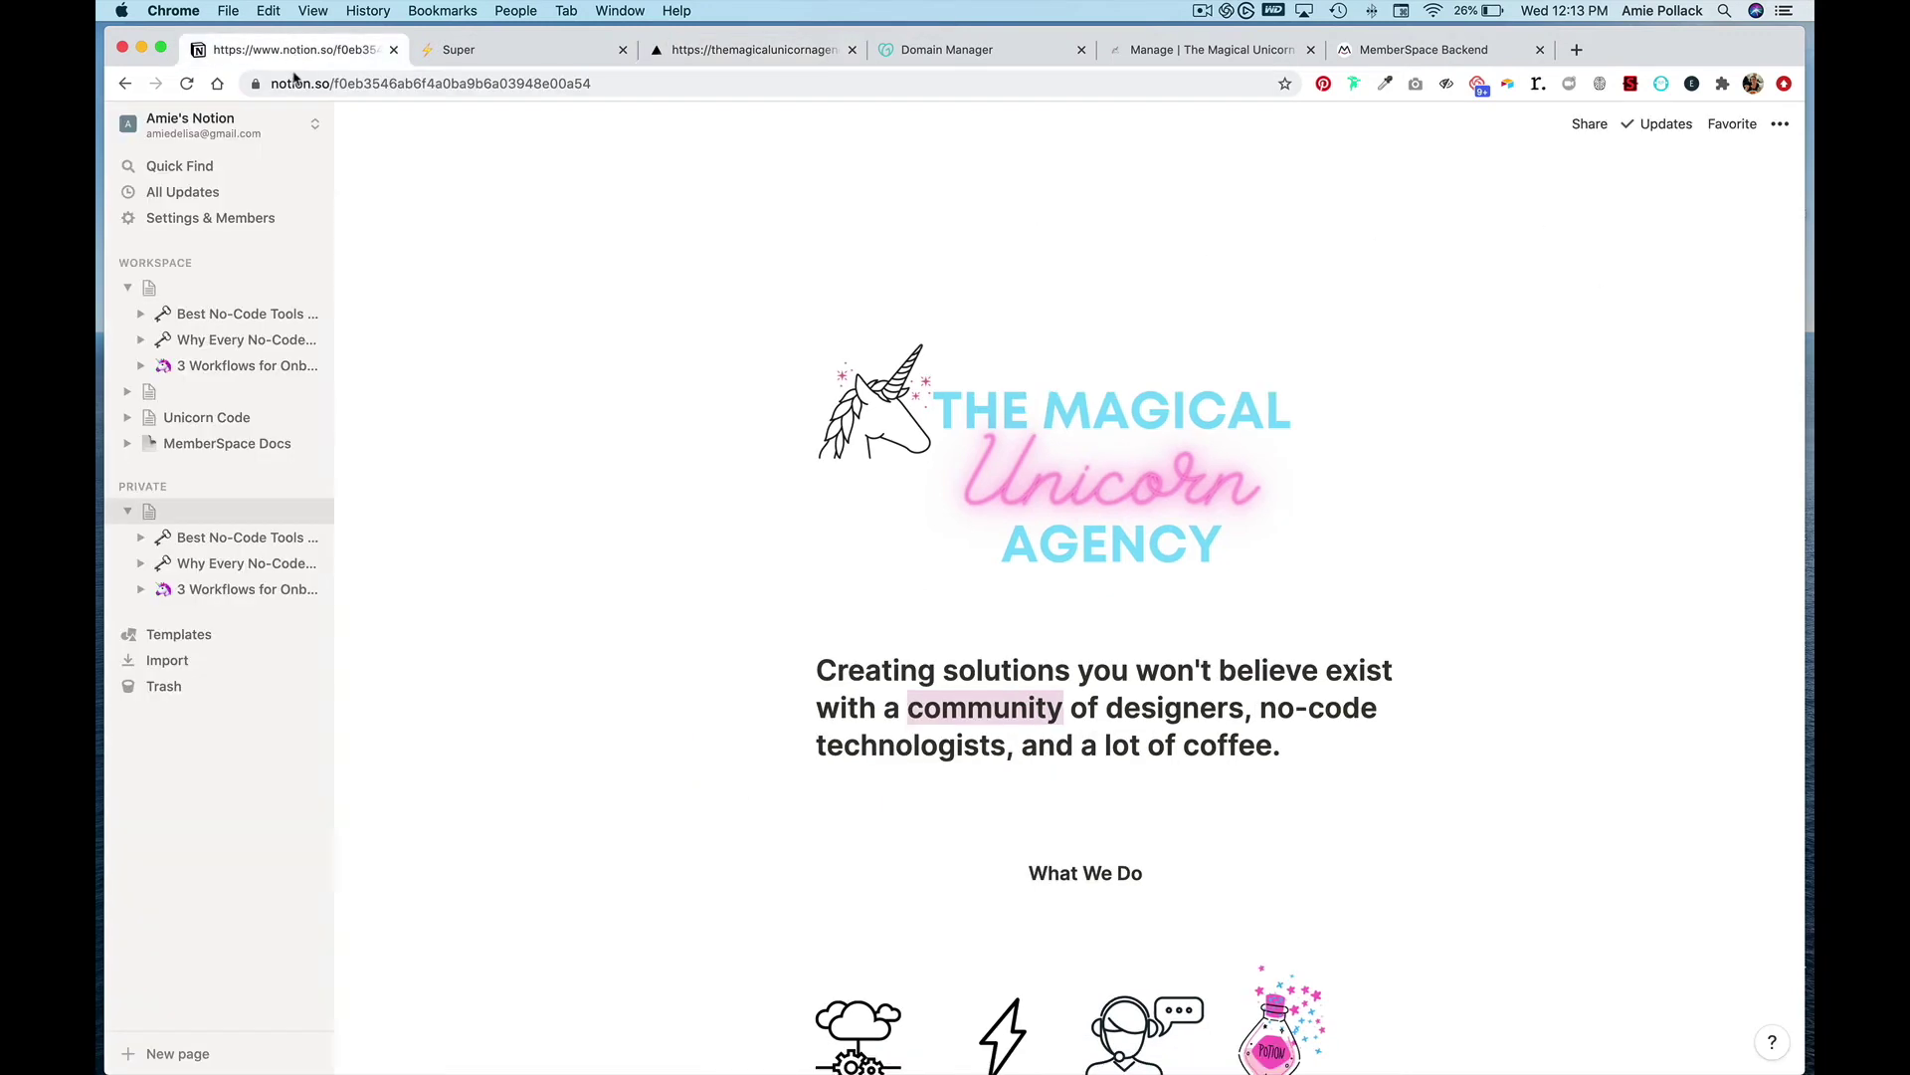
pyautogui.click(205, 419)
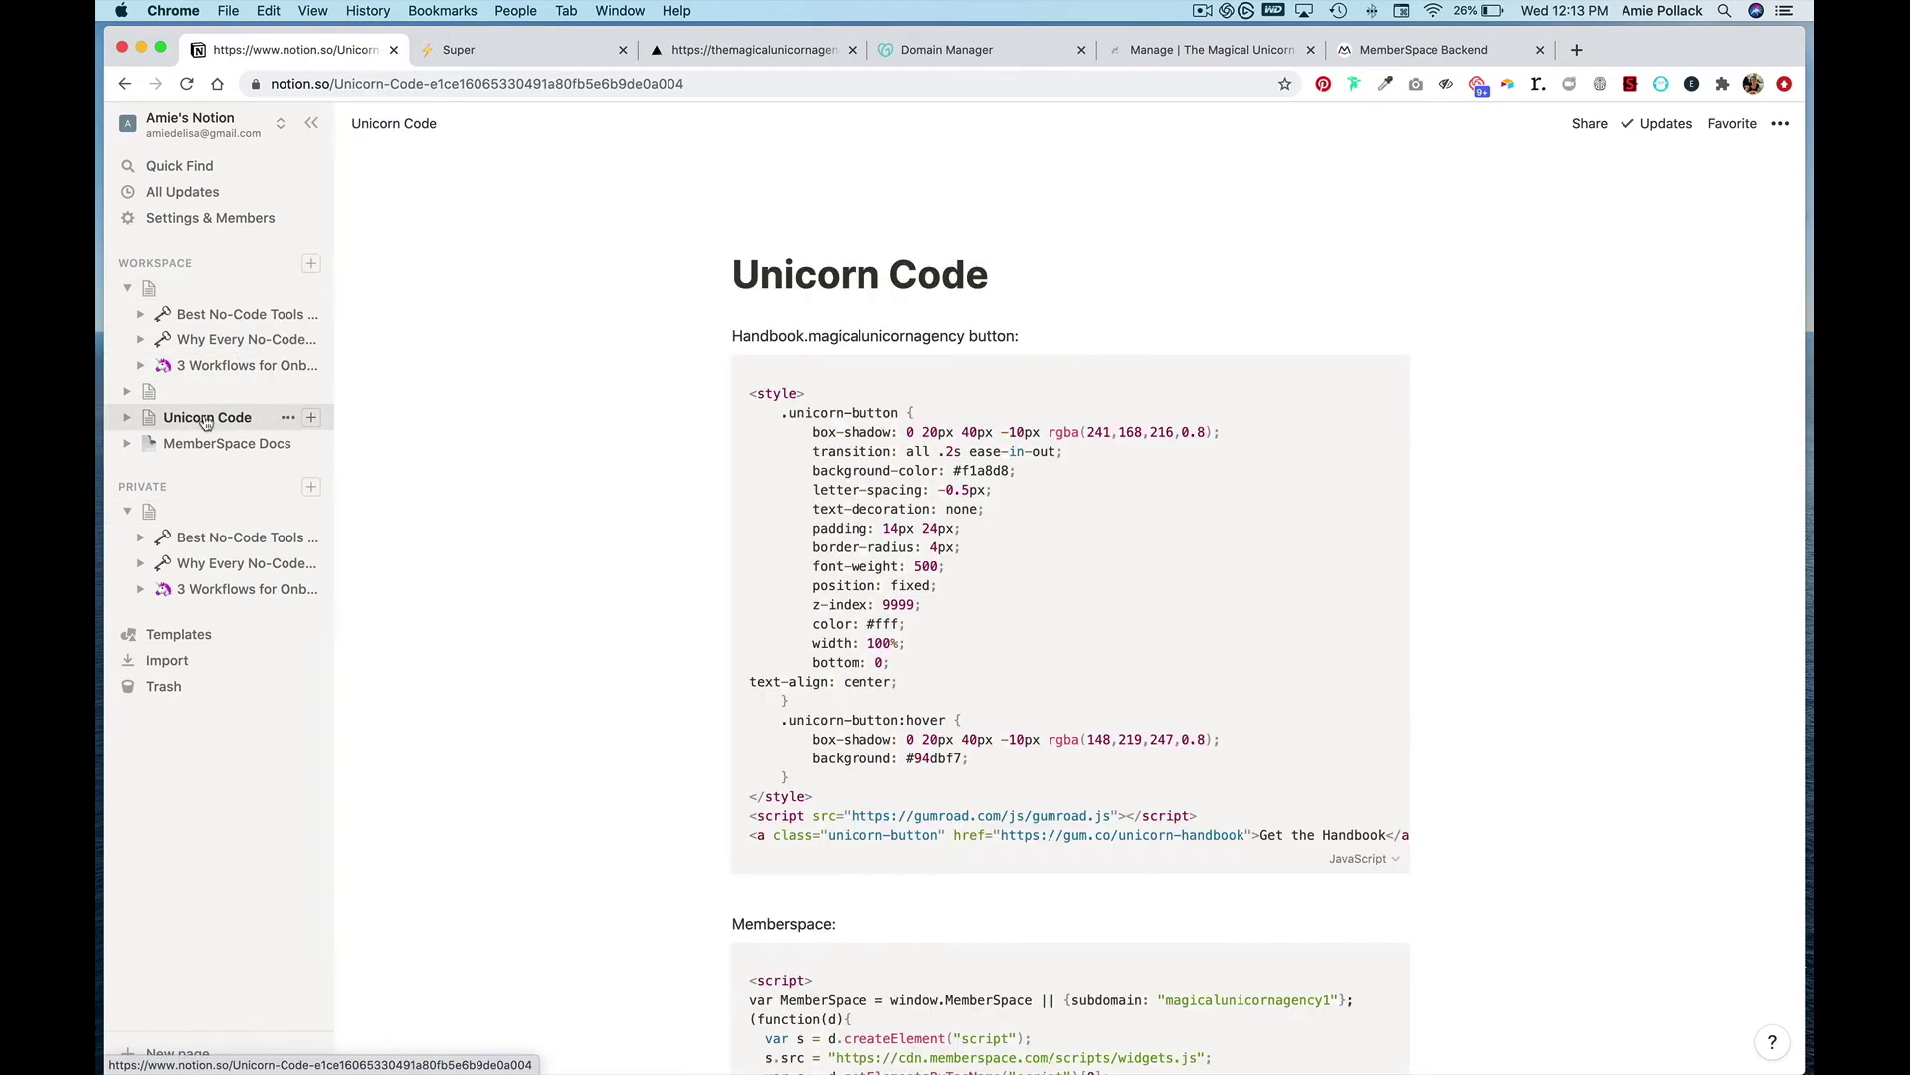
pyautogui.scroll(-5, 766, 587)
pyautogui.scroll(-3, 766, 587)
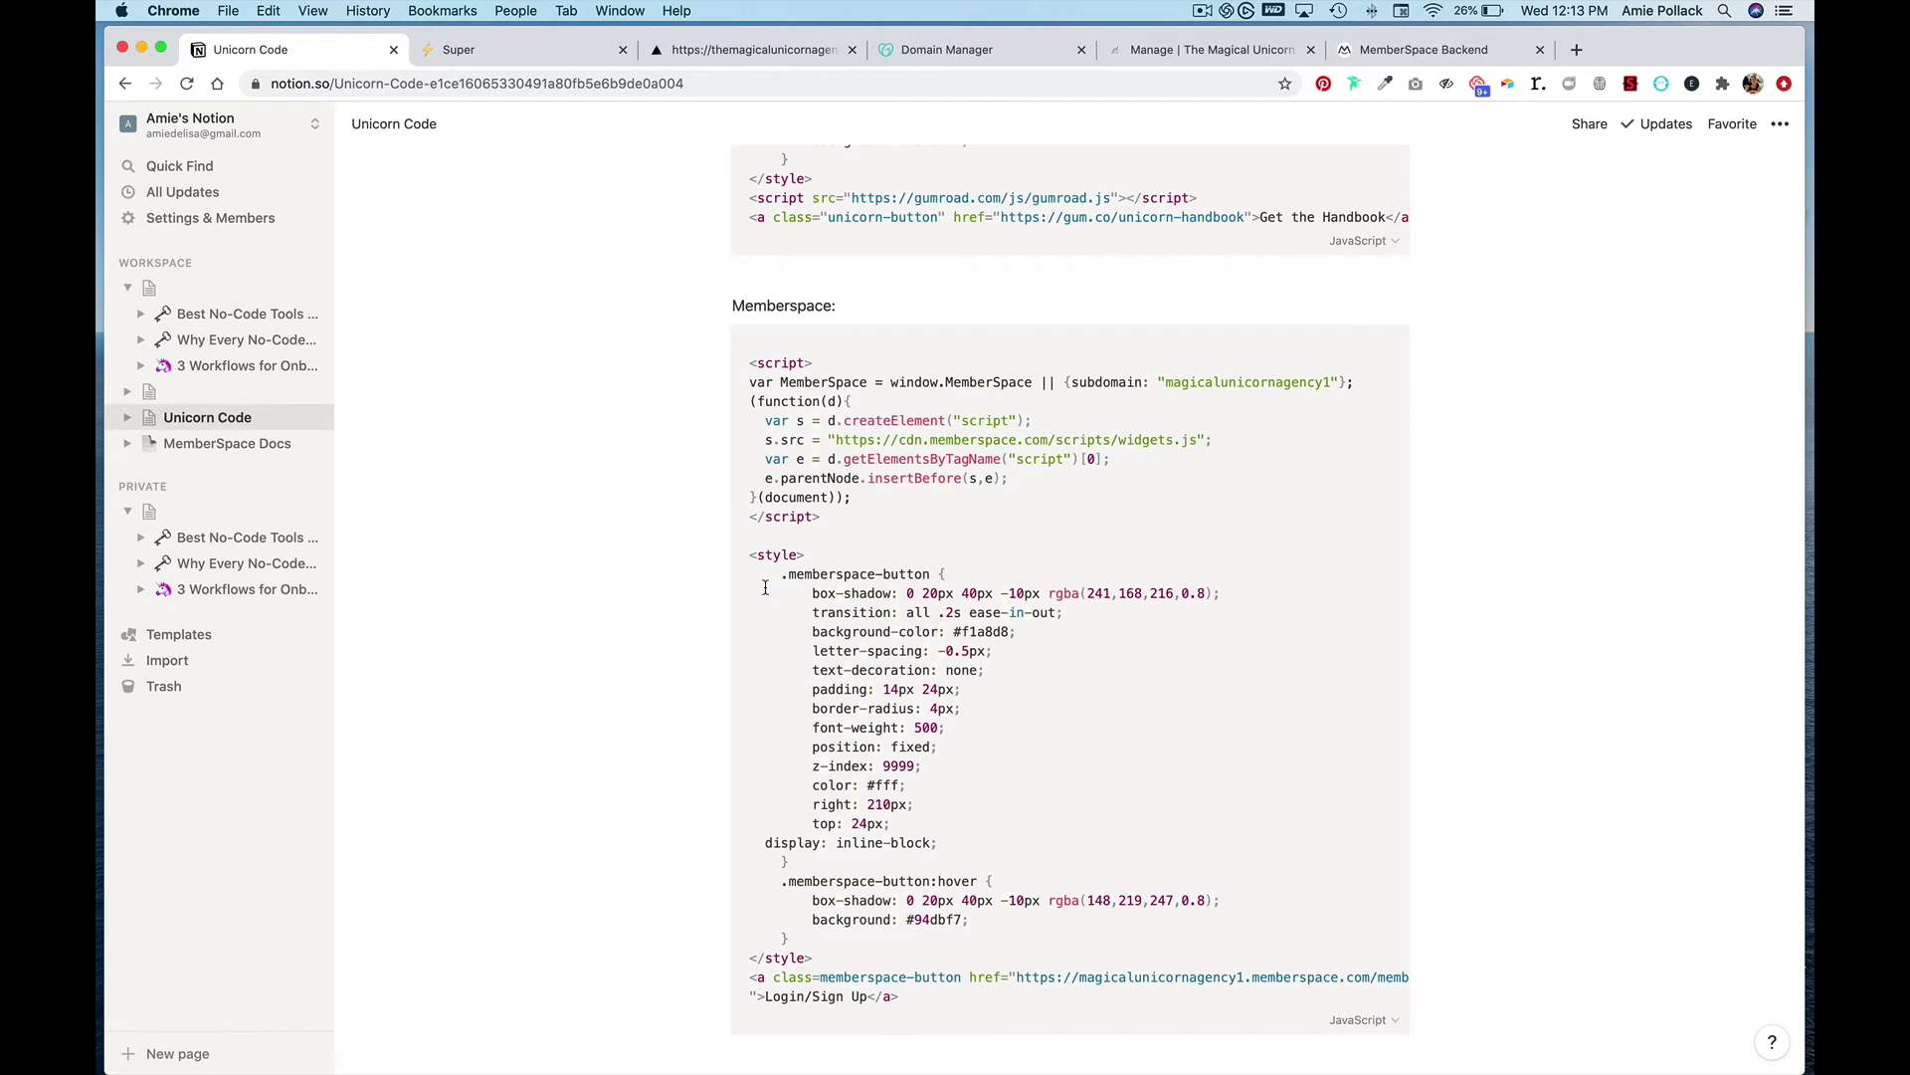
pyautogui.scroll(-7, 765, 587)
pyautogui.scroll(1, 796, 607)
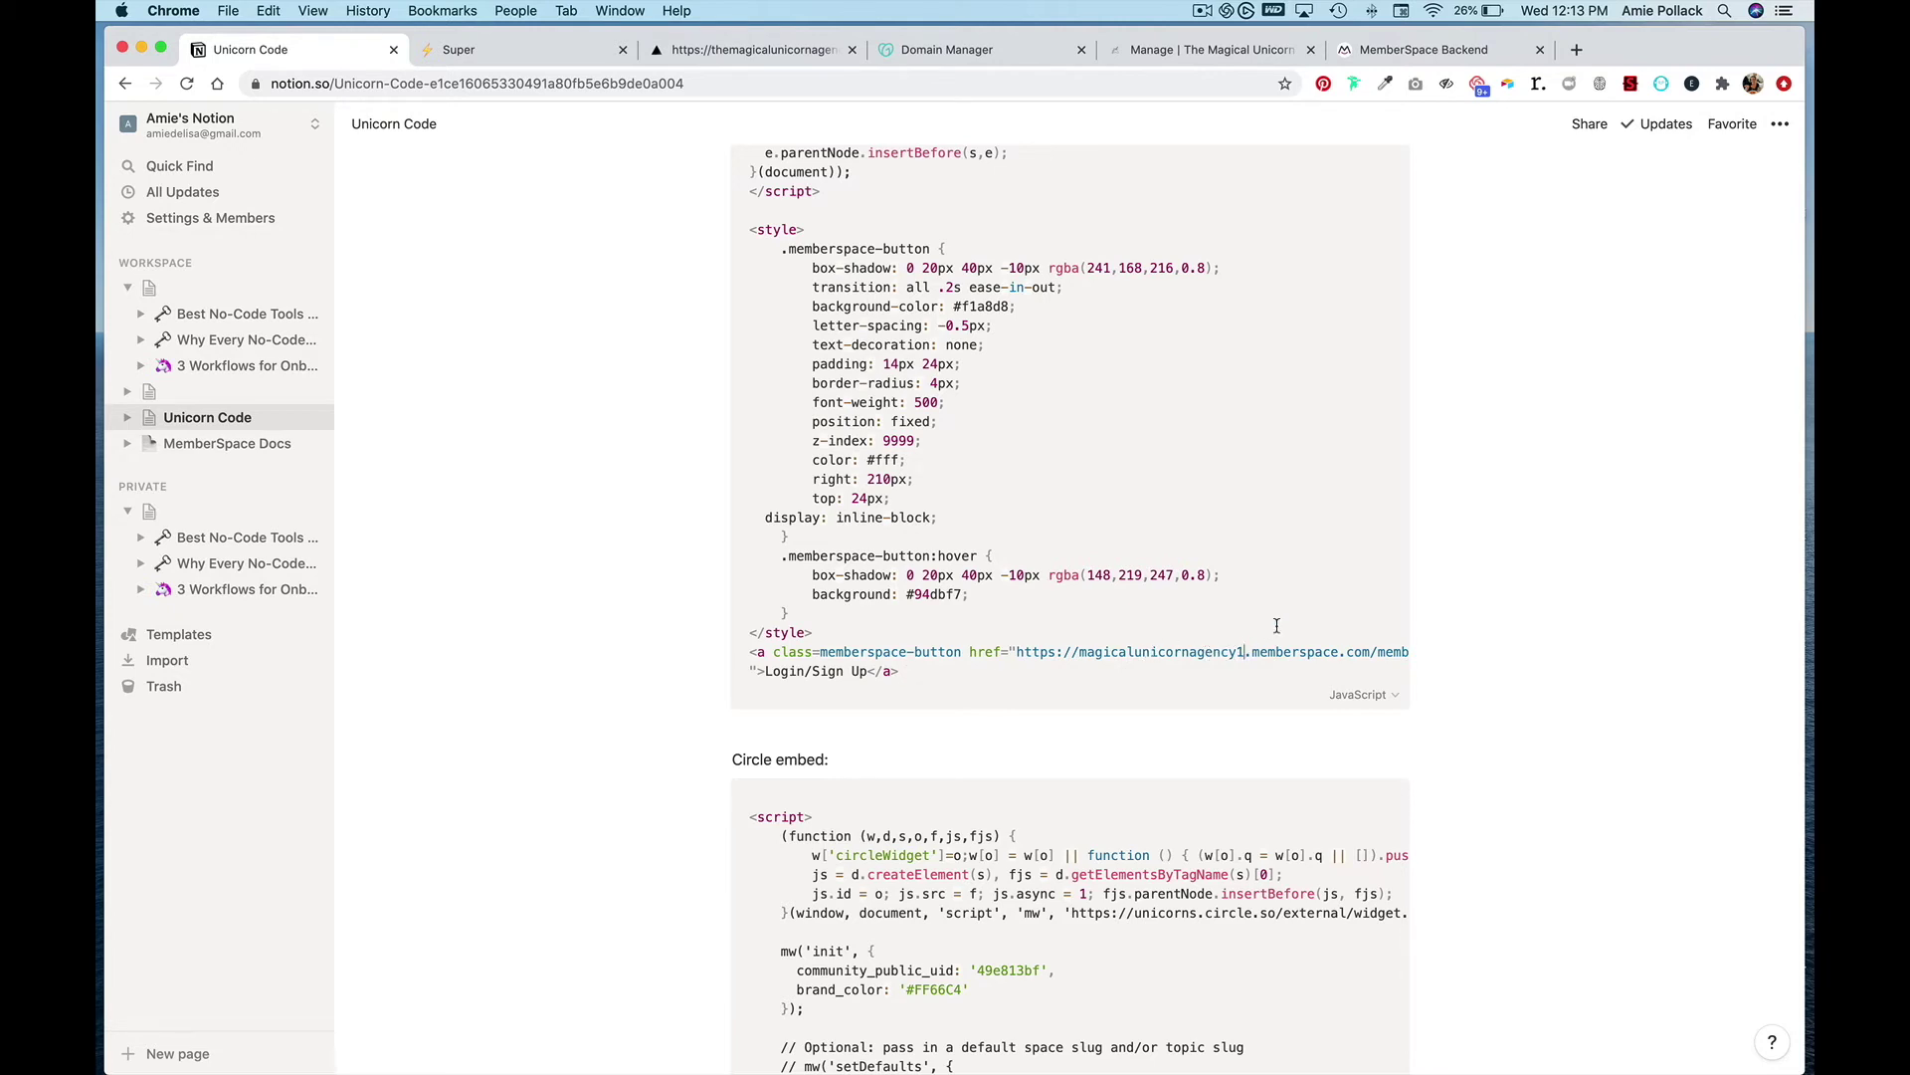
# - Correct the link to themagicalunicornagency.memberspace.com and select the button style and link code
pyautogui.press('BackSpace')
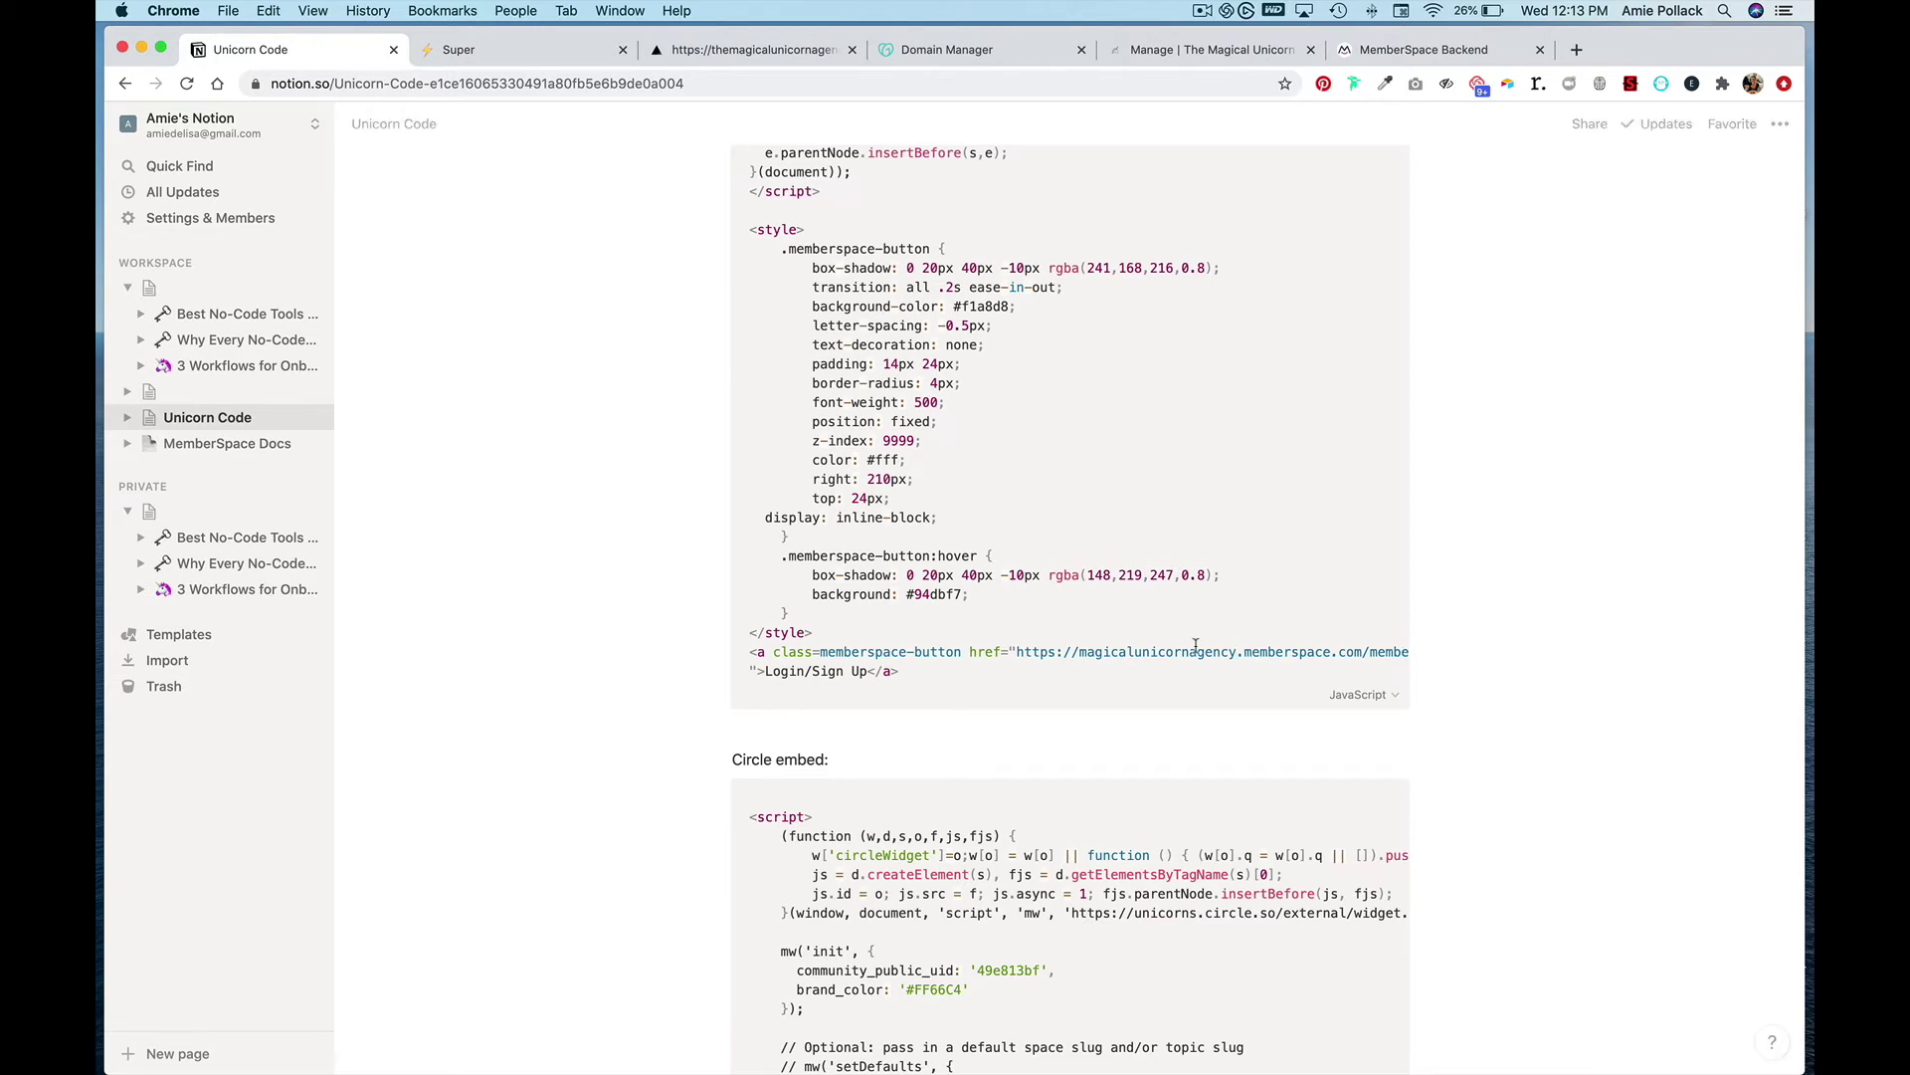
pyautogui.click(1080, 652)
pyautogui.write('the')
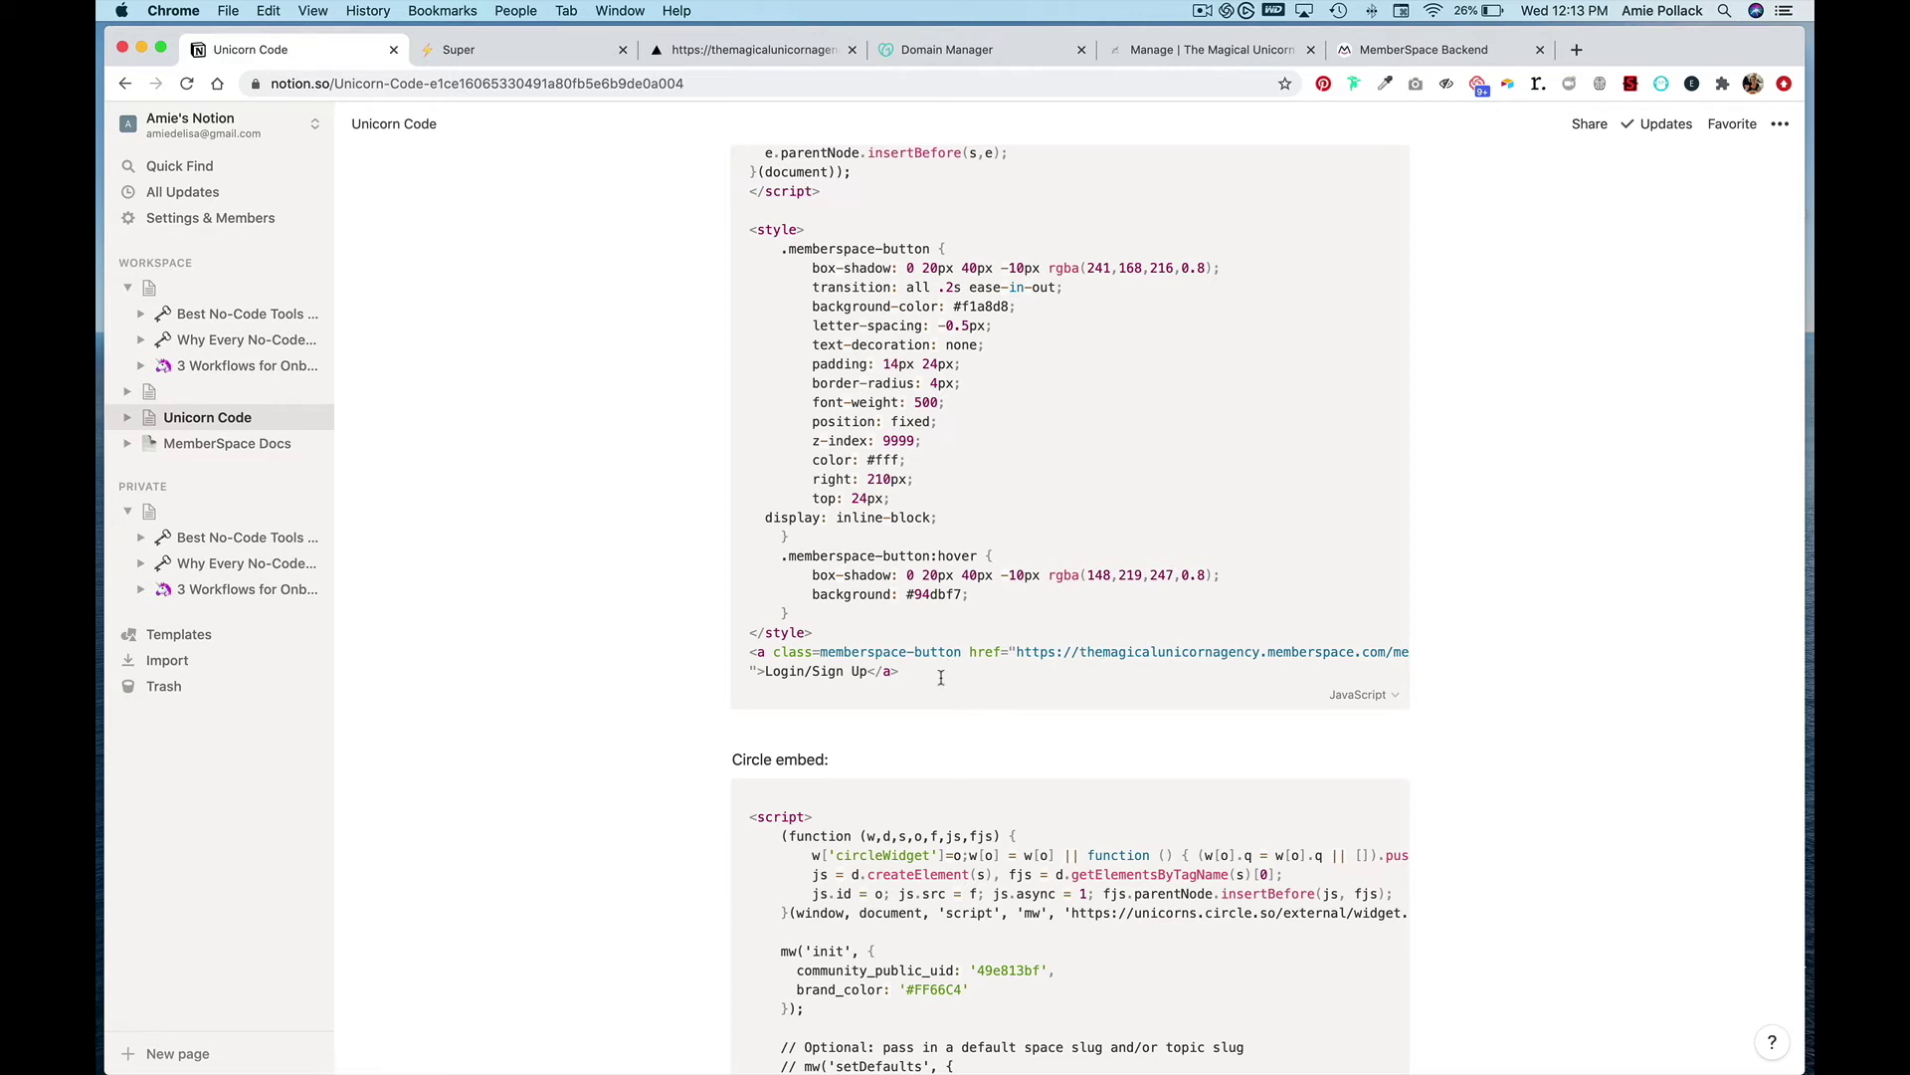
pyautogui.moveTo(940, 676); pyautogui.dragTo(744, 278)
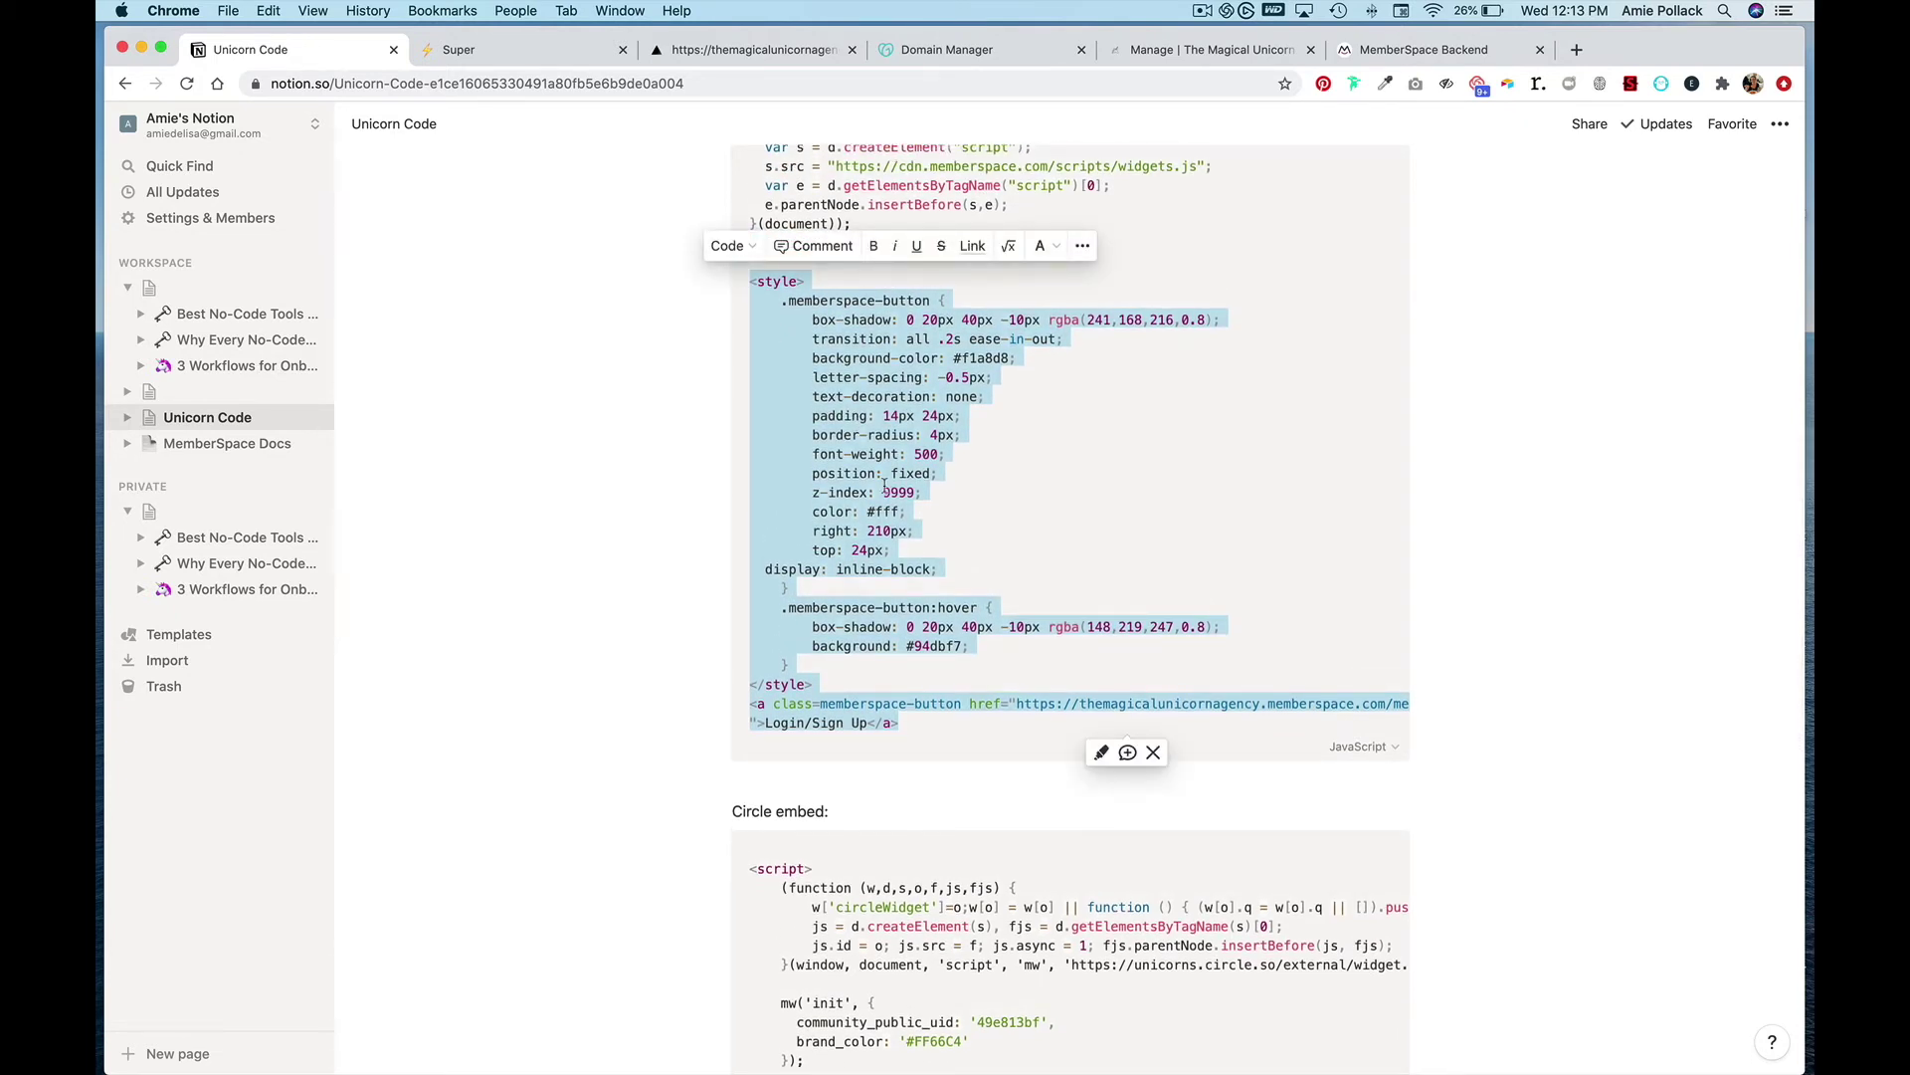
# - Paste the MemberSpace button code after the existing script in the first site's Snippet injection, then save
pyautogui.click(546, 56)
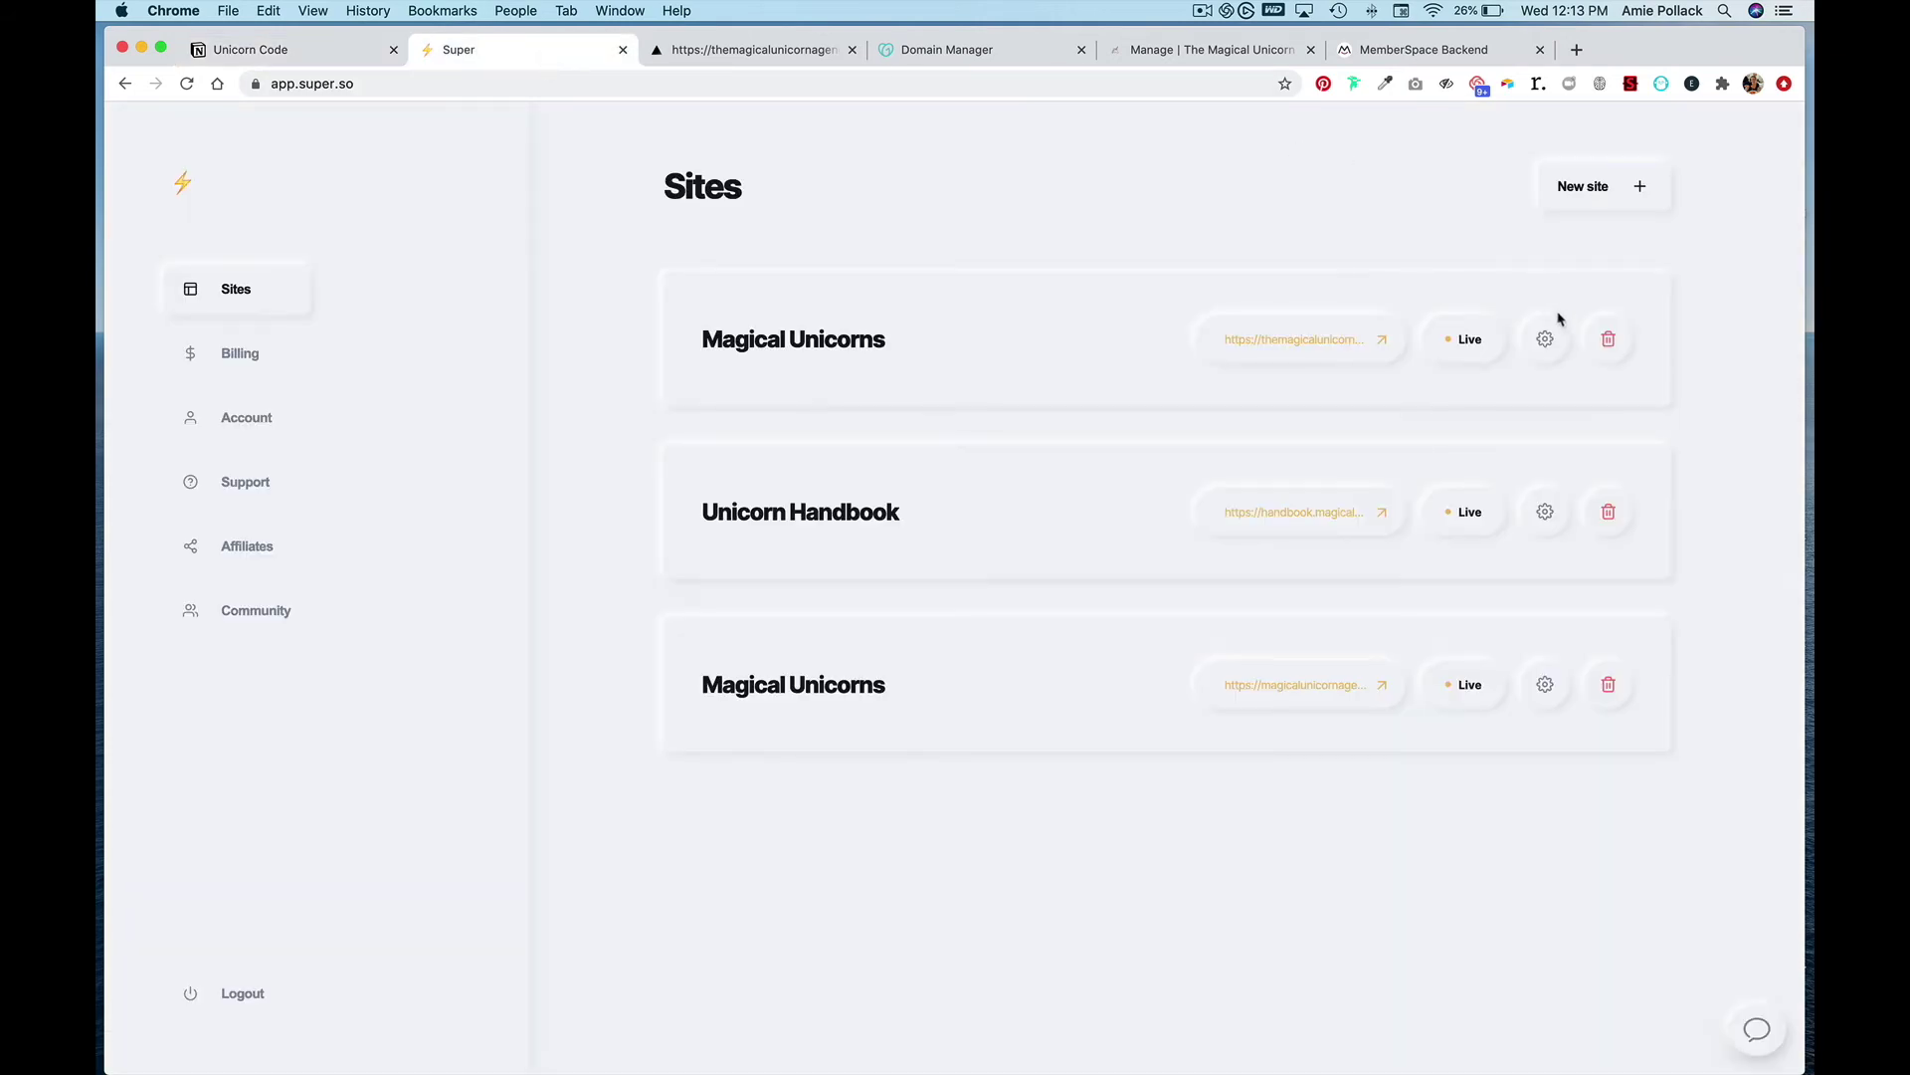
pyautogui.click(1543, 341)
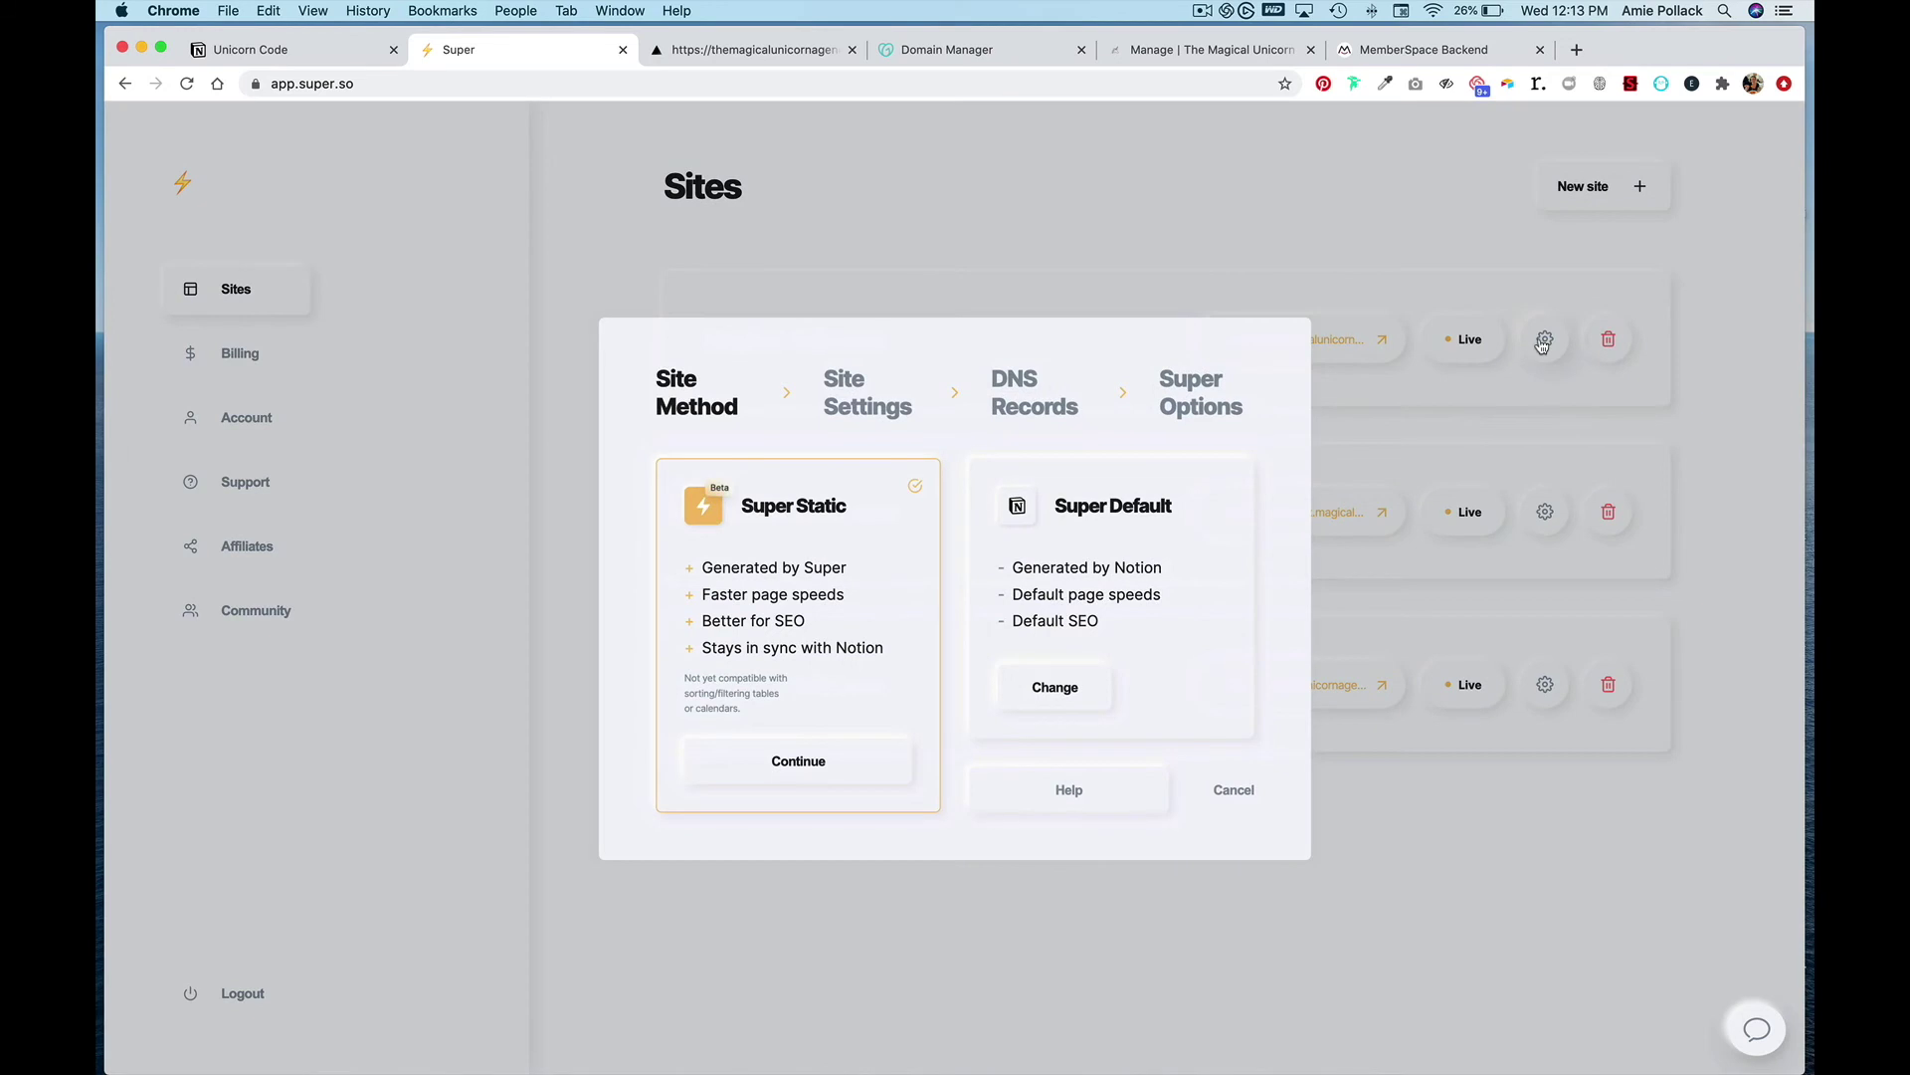
pyautogui.click(1217, 402)
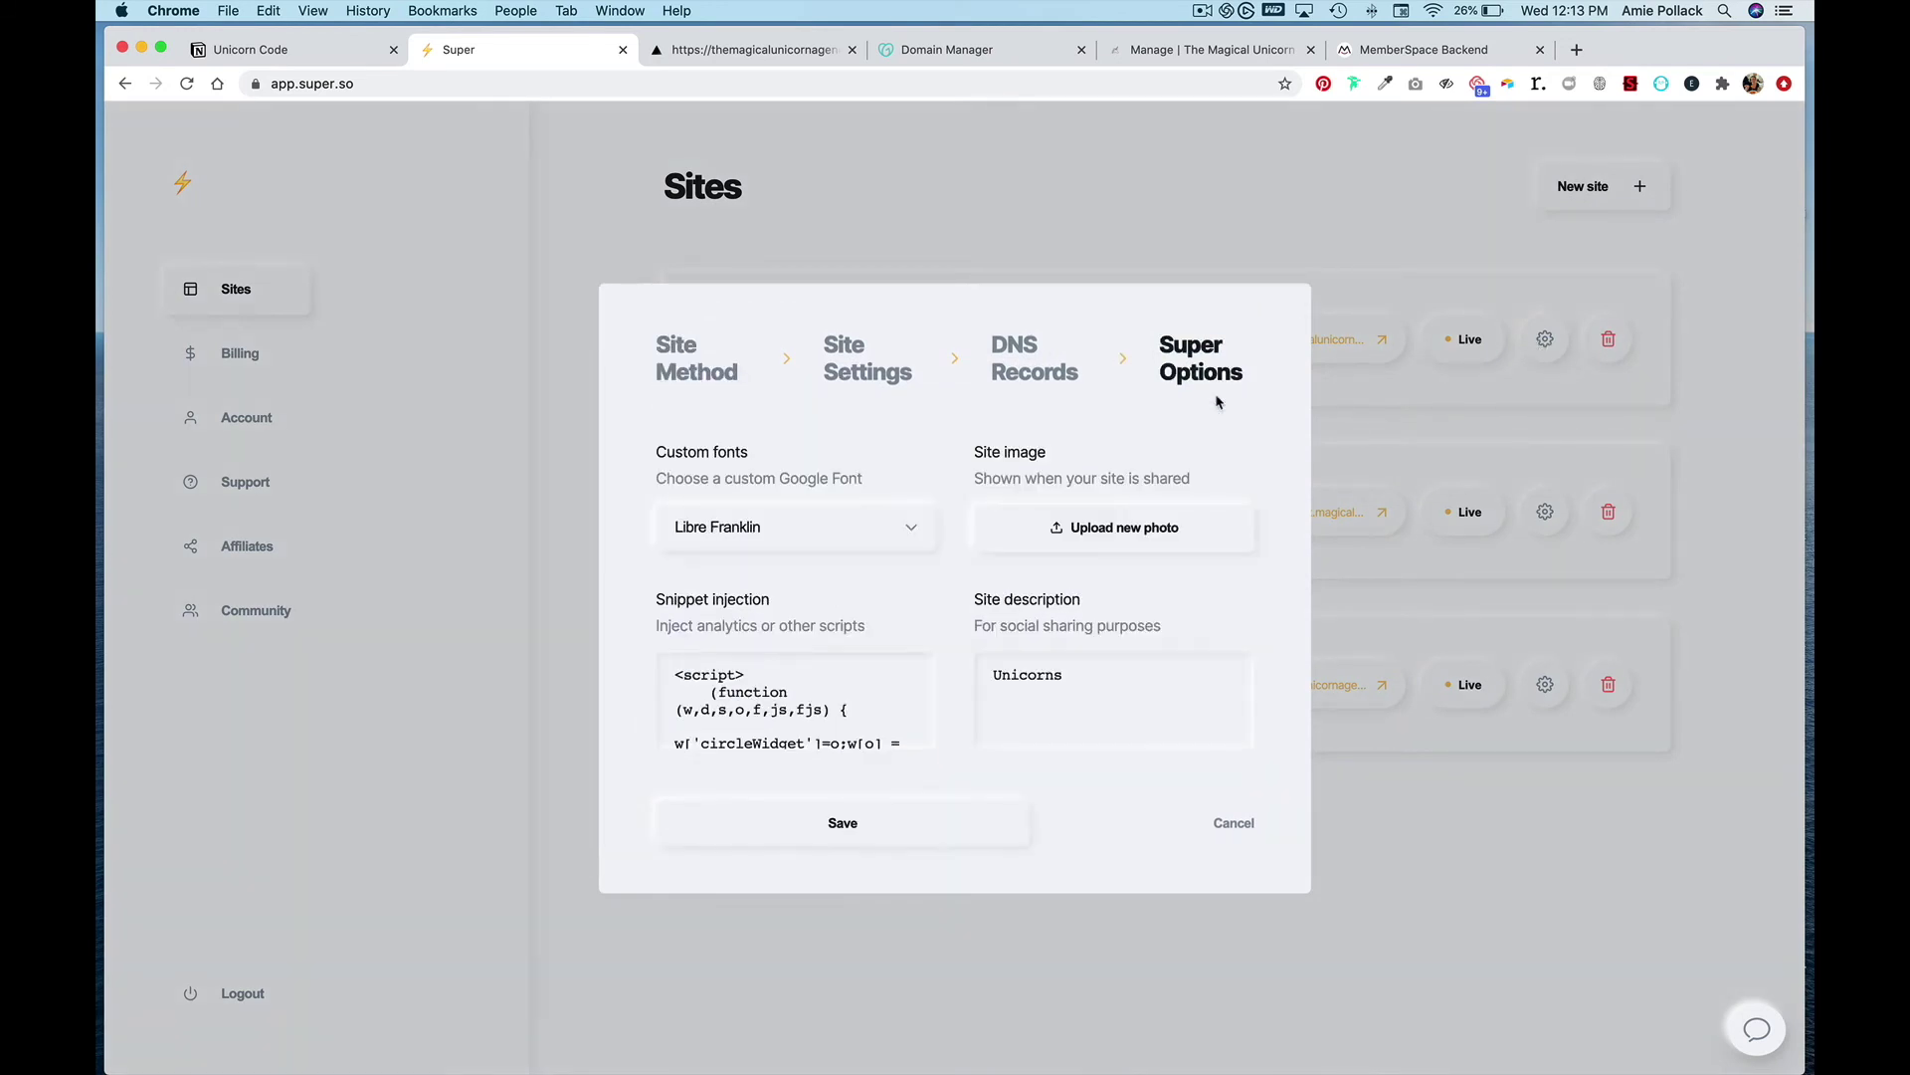
pyautogui.scroll(-10, 816, 712)
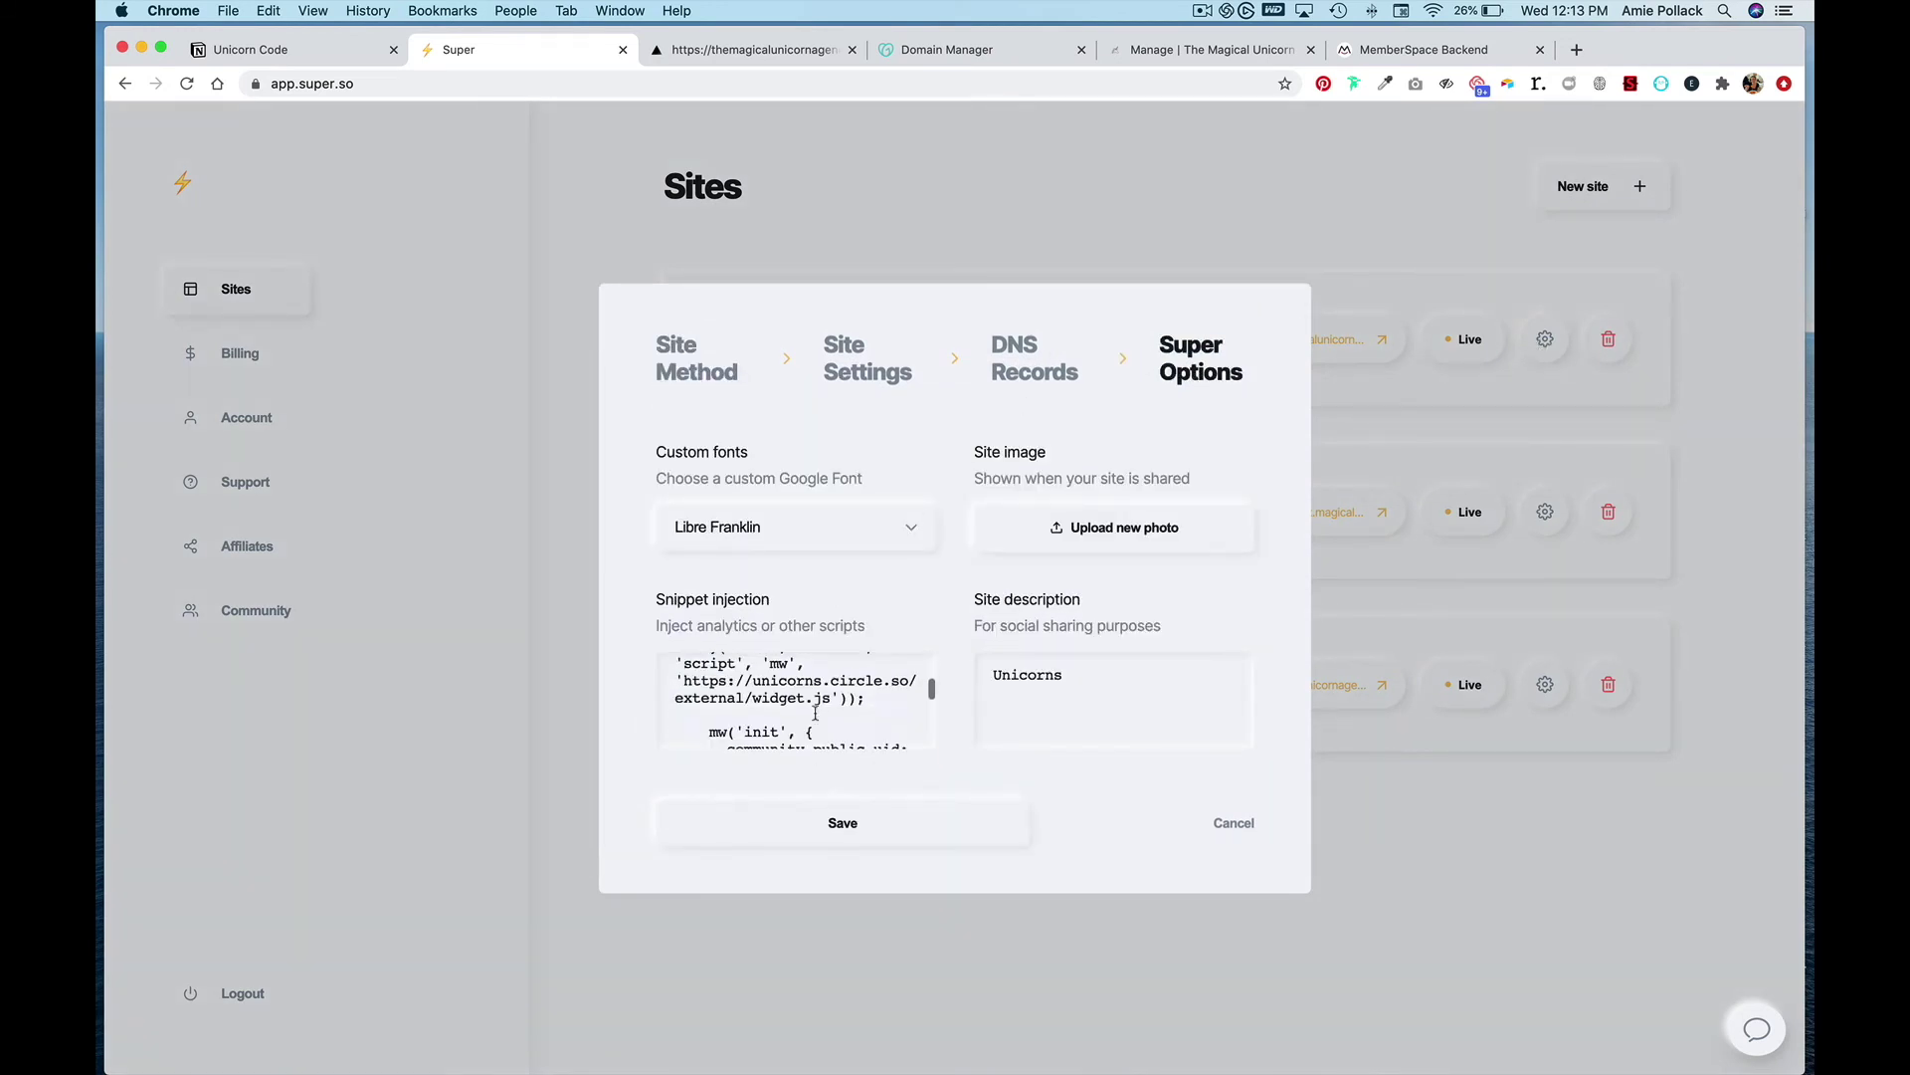
pyautogui.click(801, 735)
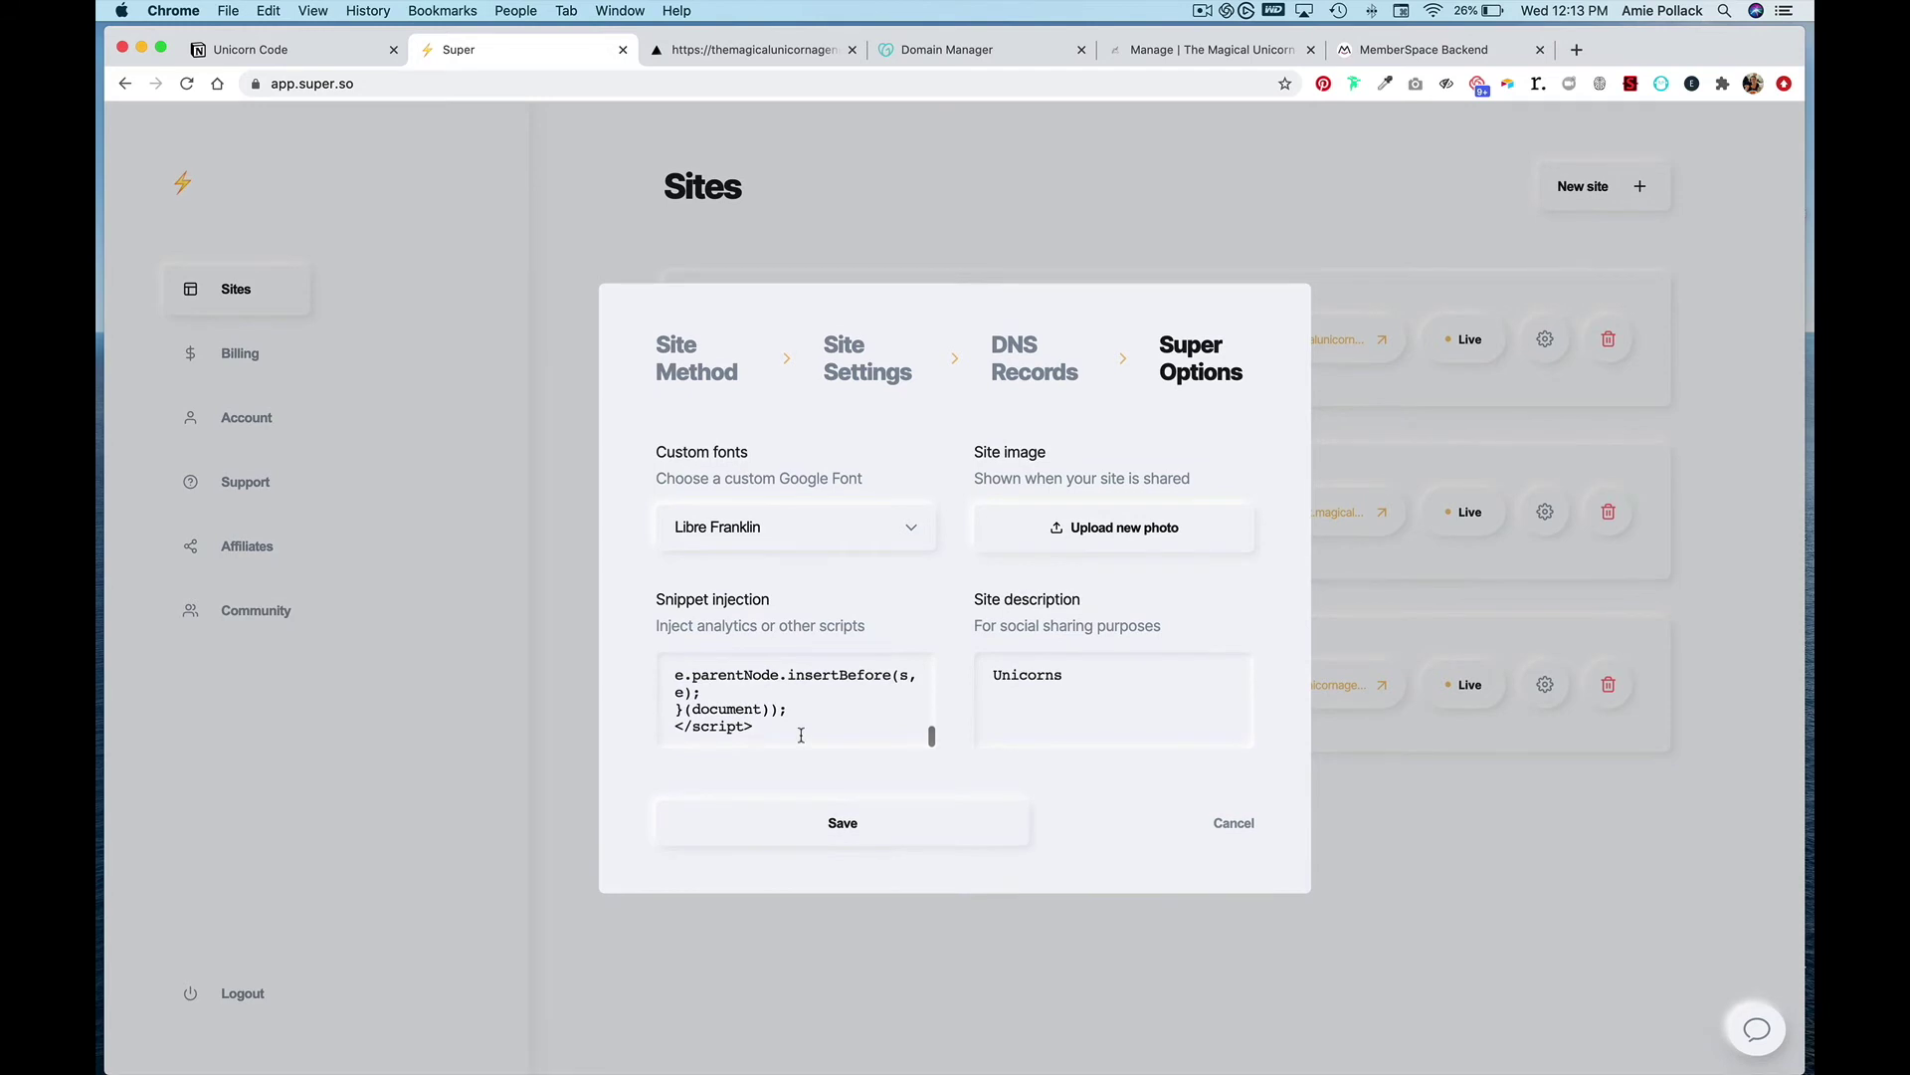
pyautogui.press('Return')
pyautogui.press('Return')
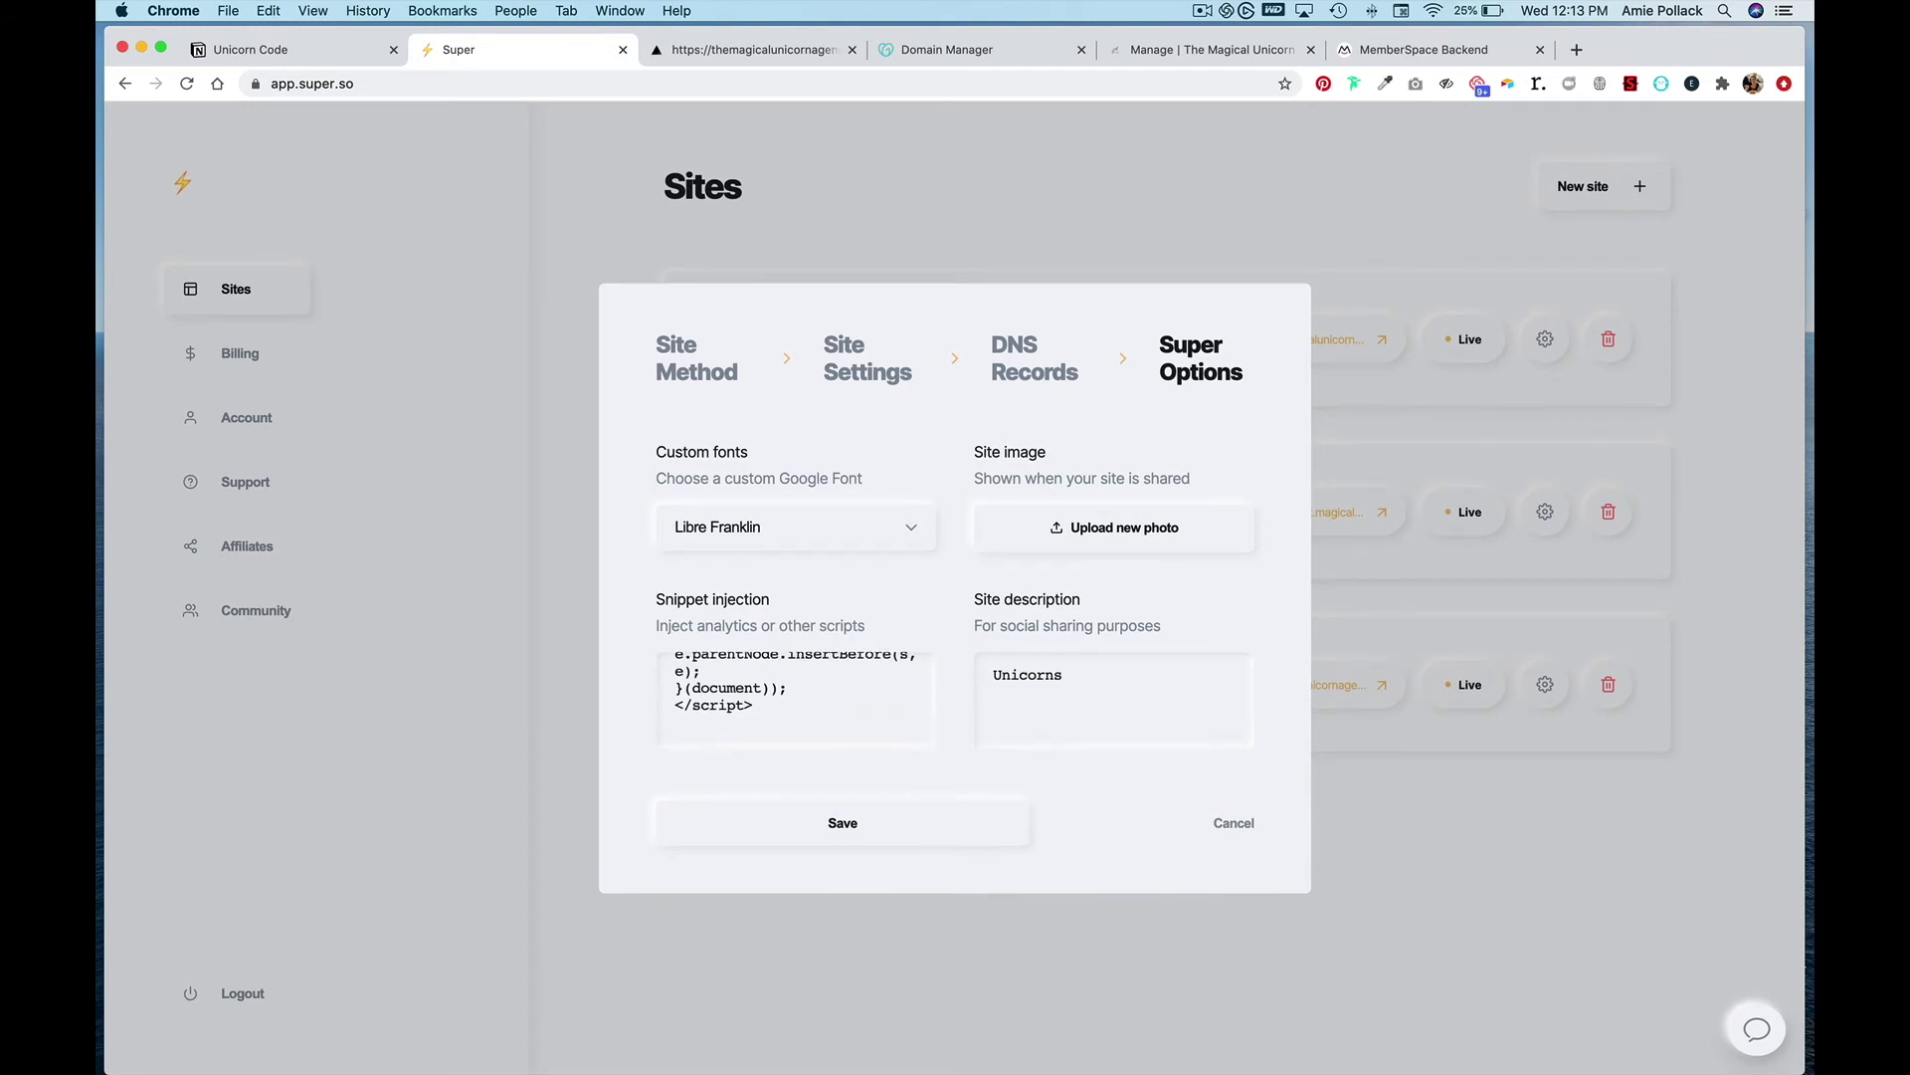
pyautogui.press('super+v')
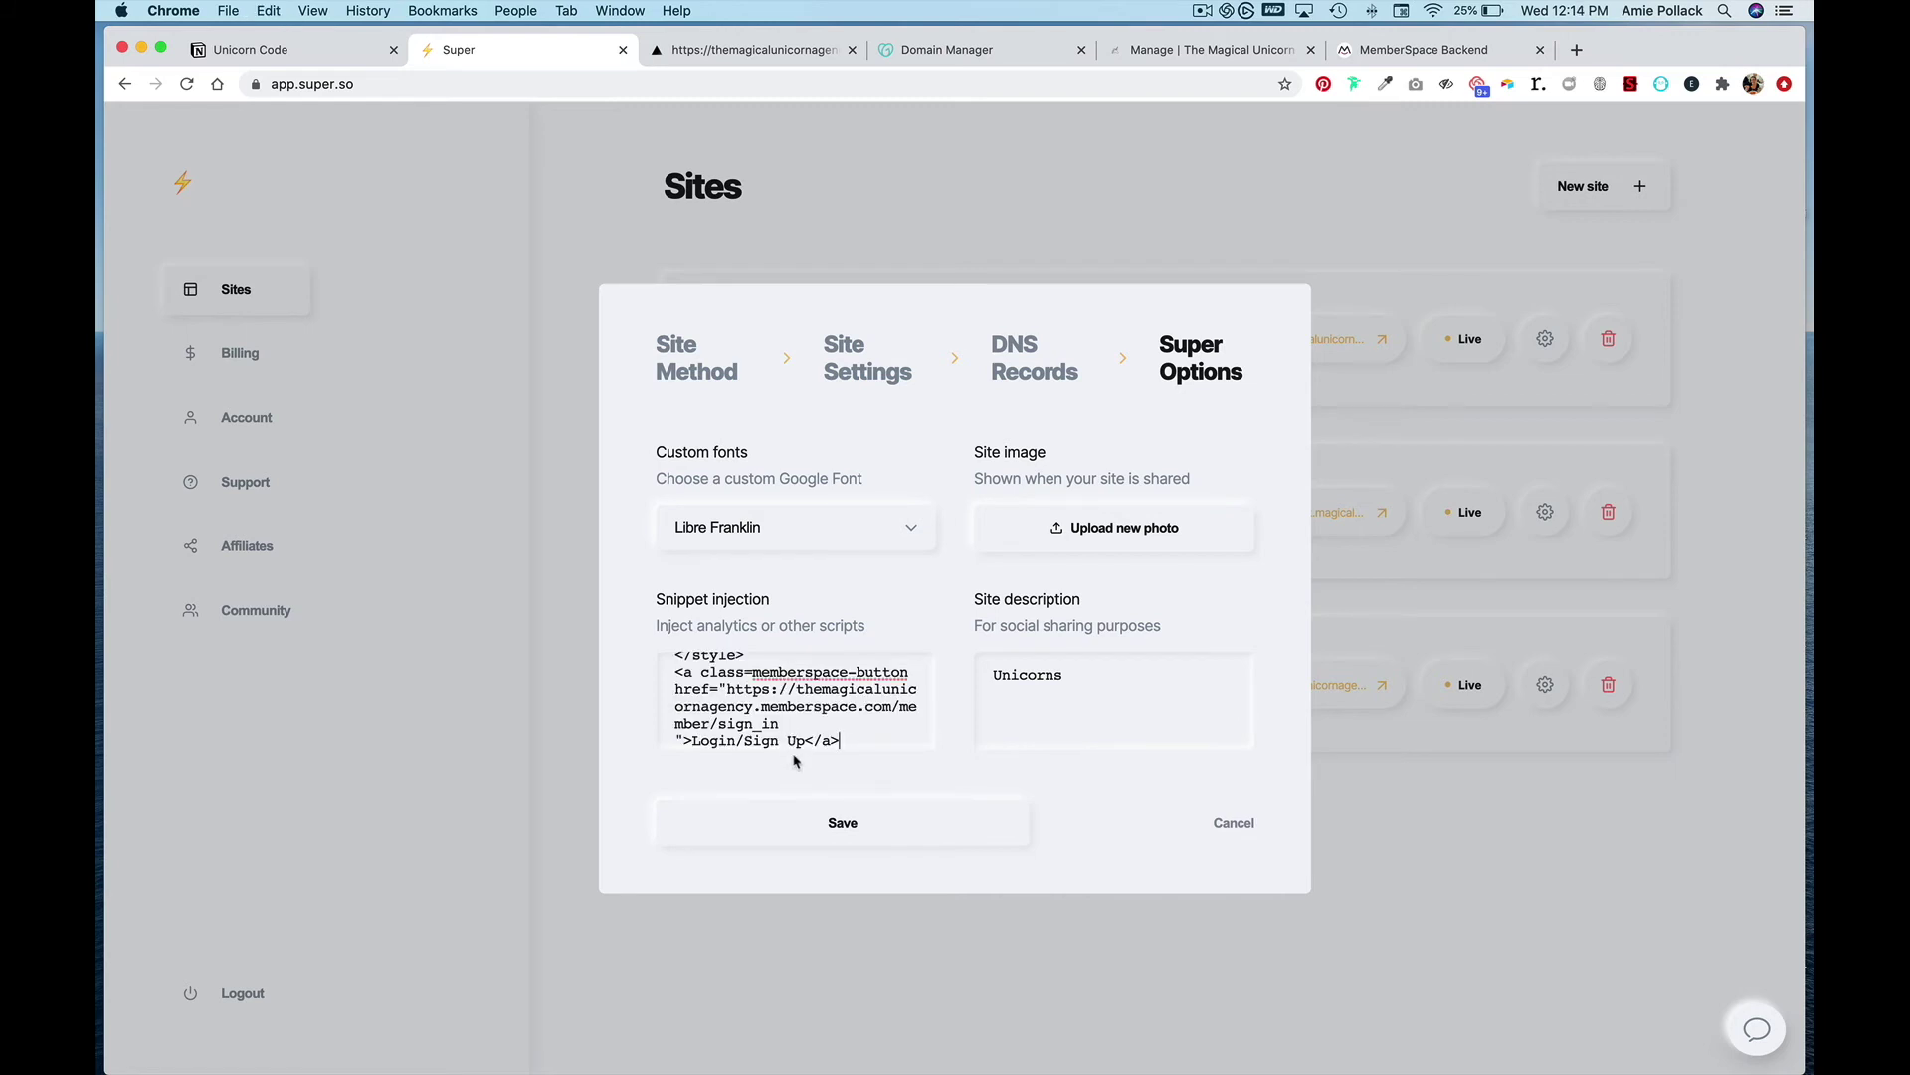
pyautogui.click(812, 822)
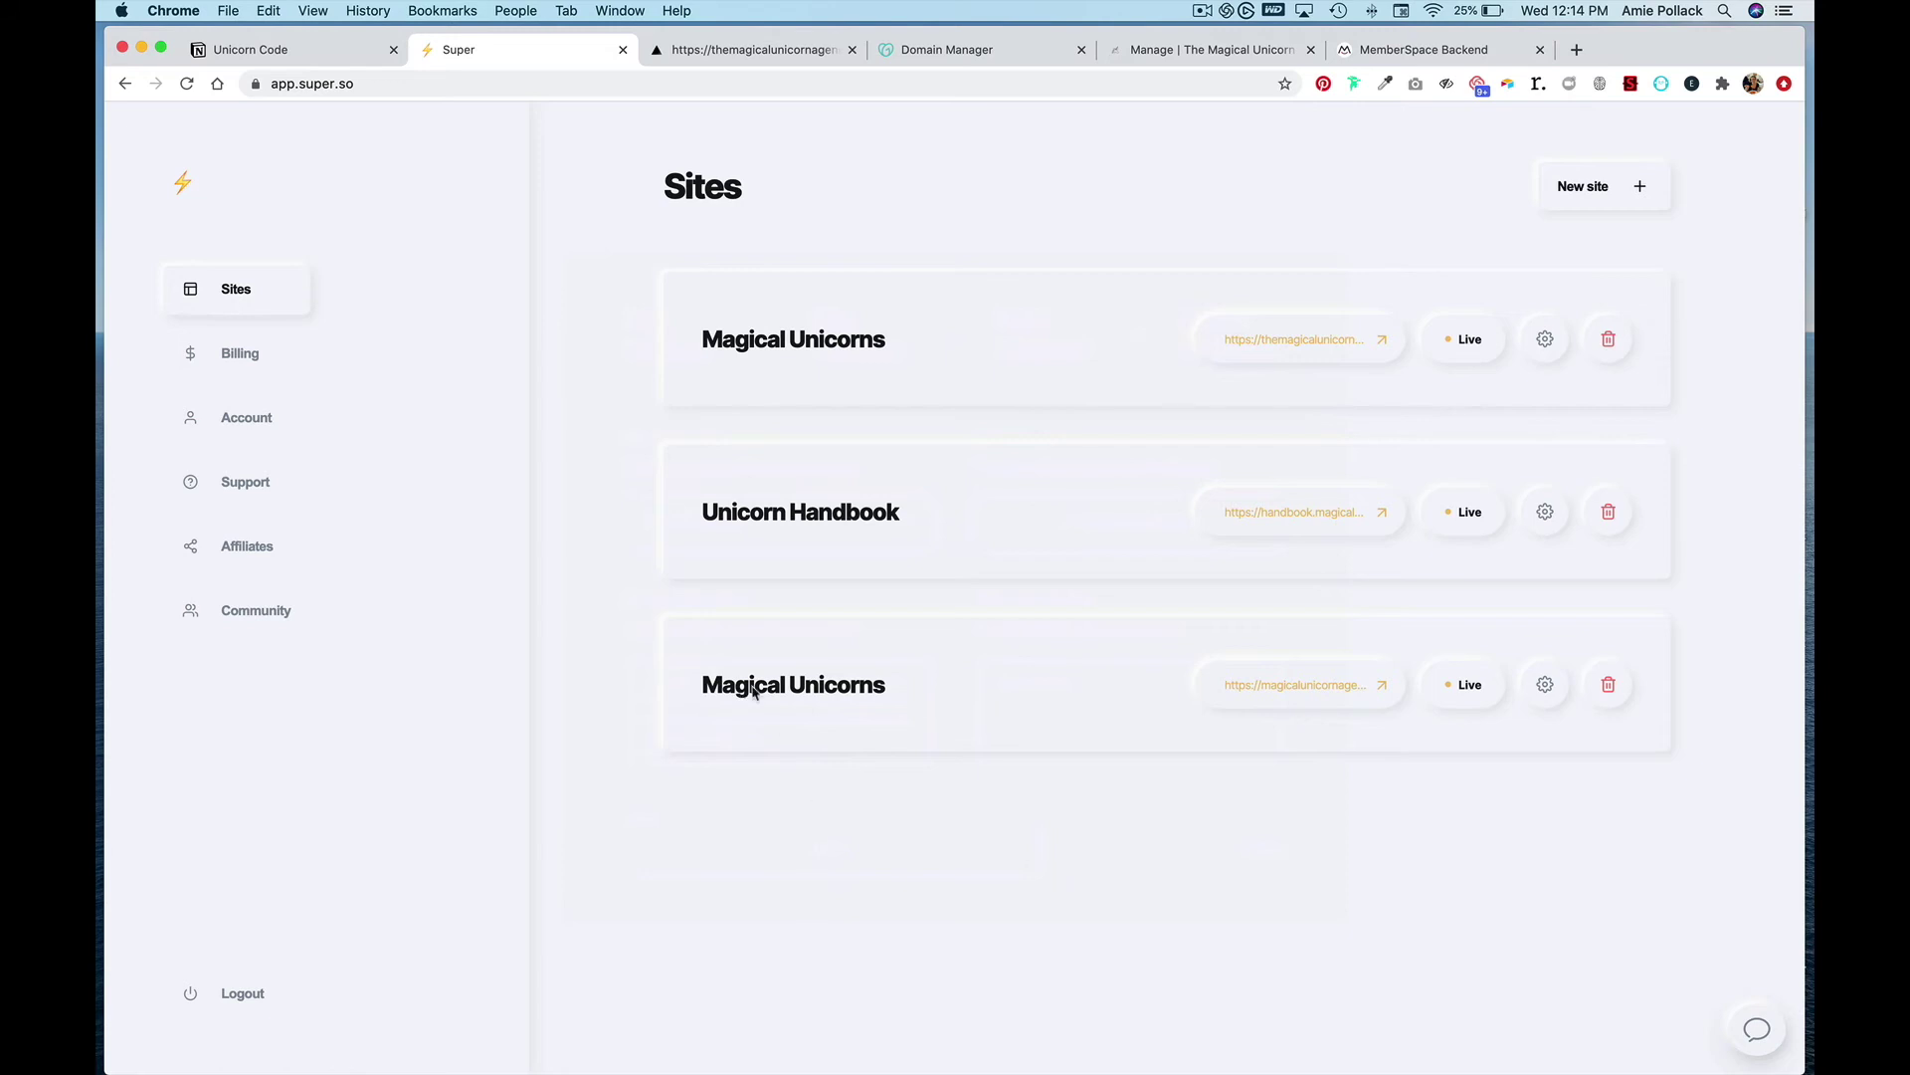
# - Review the corrected Unicorn Code snippet, then return to the agency homepage
pyautogui.click(267, 49)
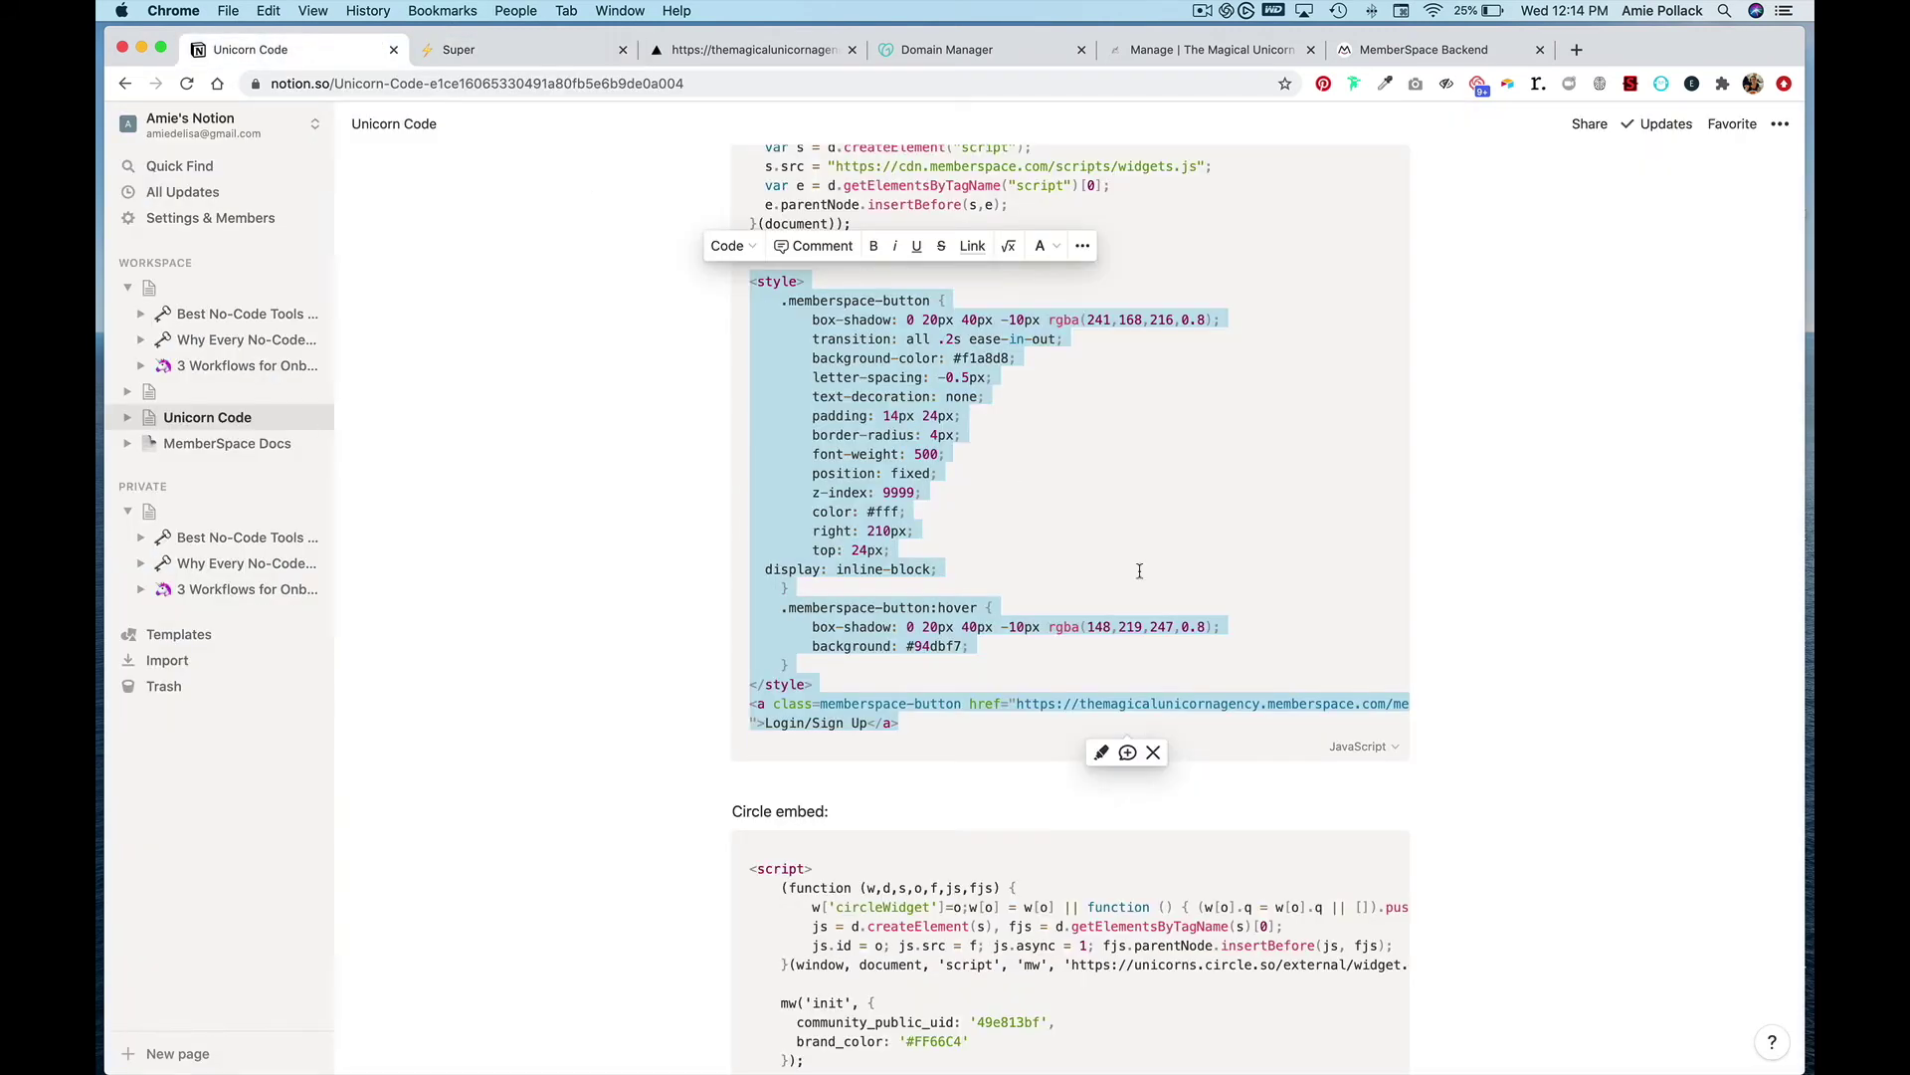
pyautogui.click(1053, 690)
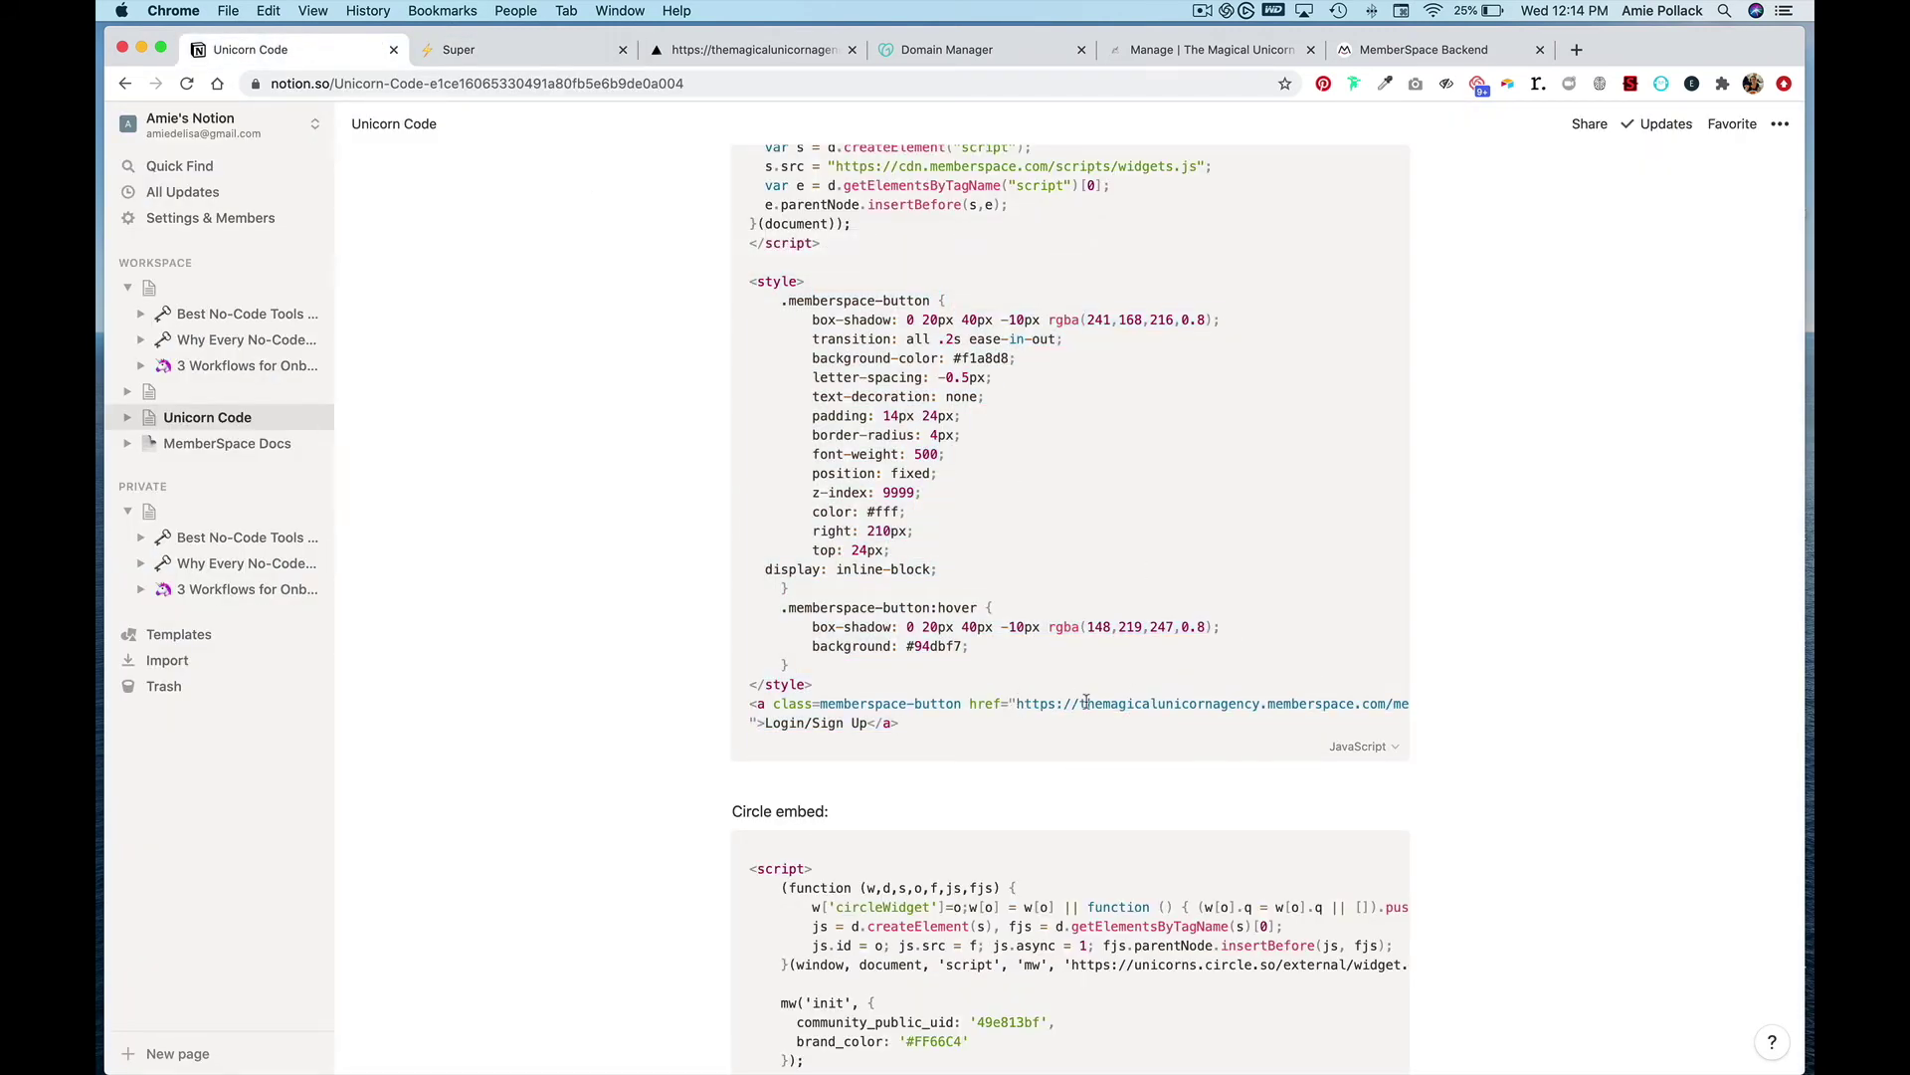
pyautogui.click(1383, 49)
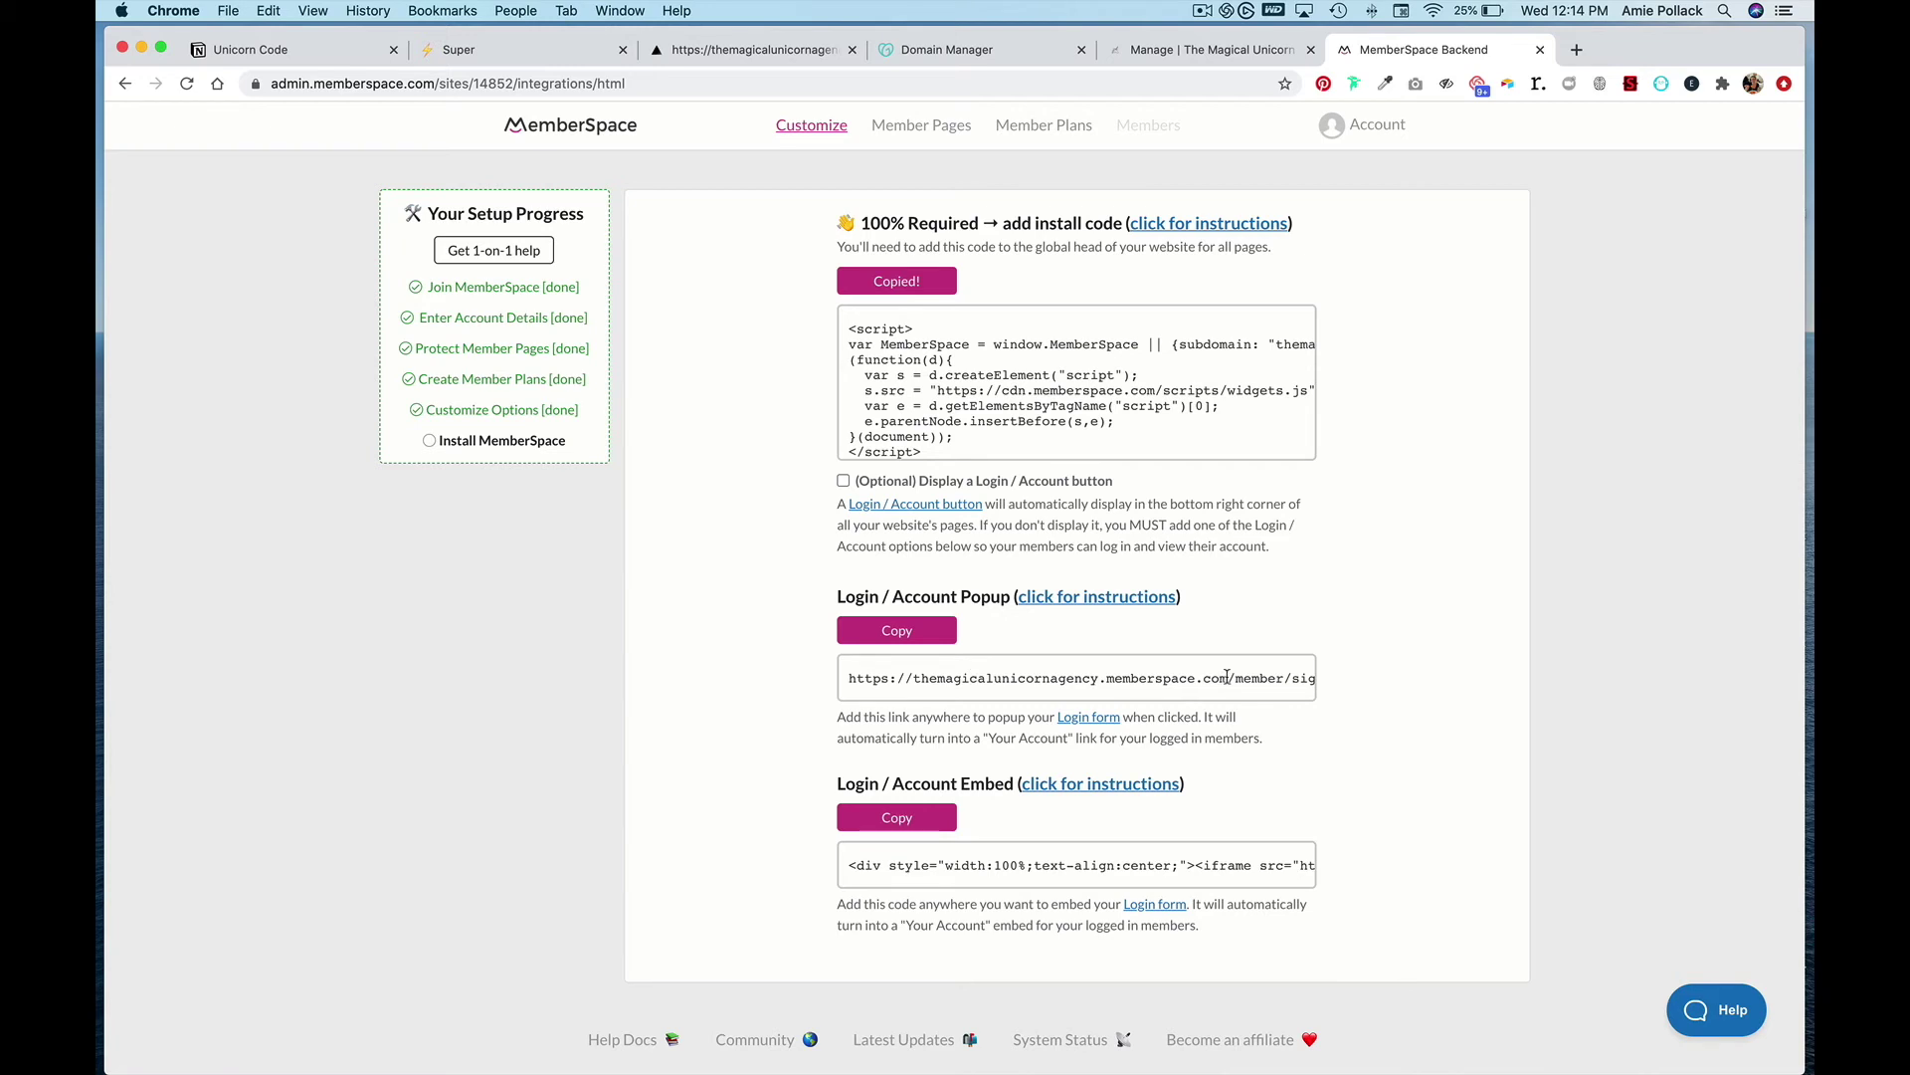
pyautogui.click(714, 52)
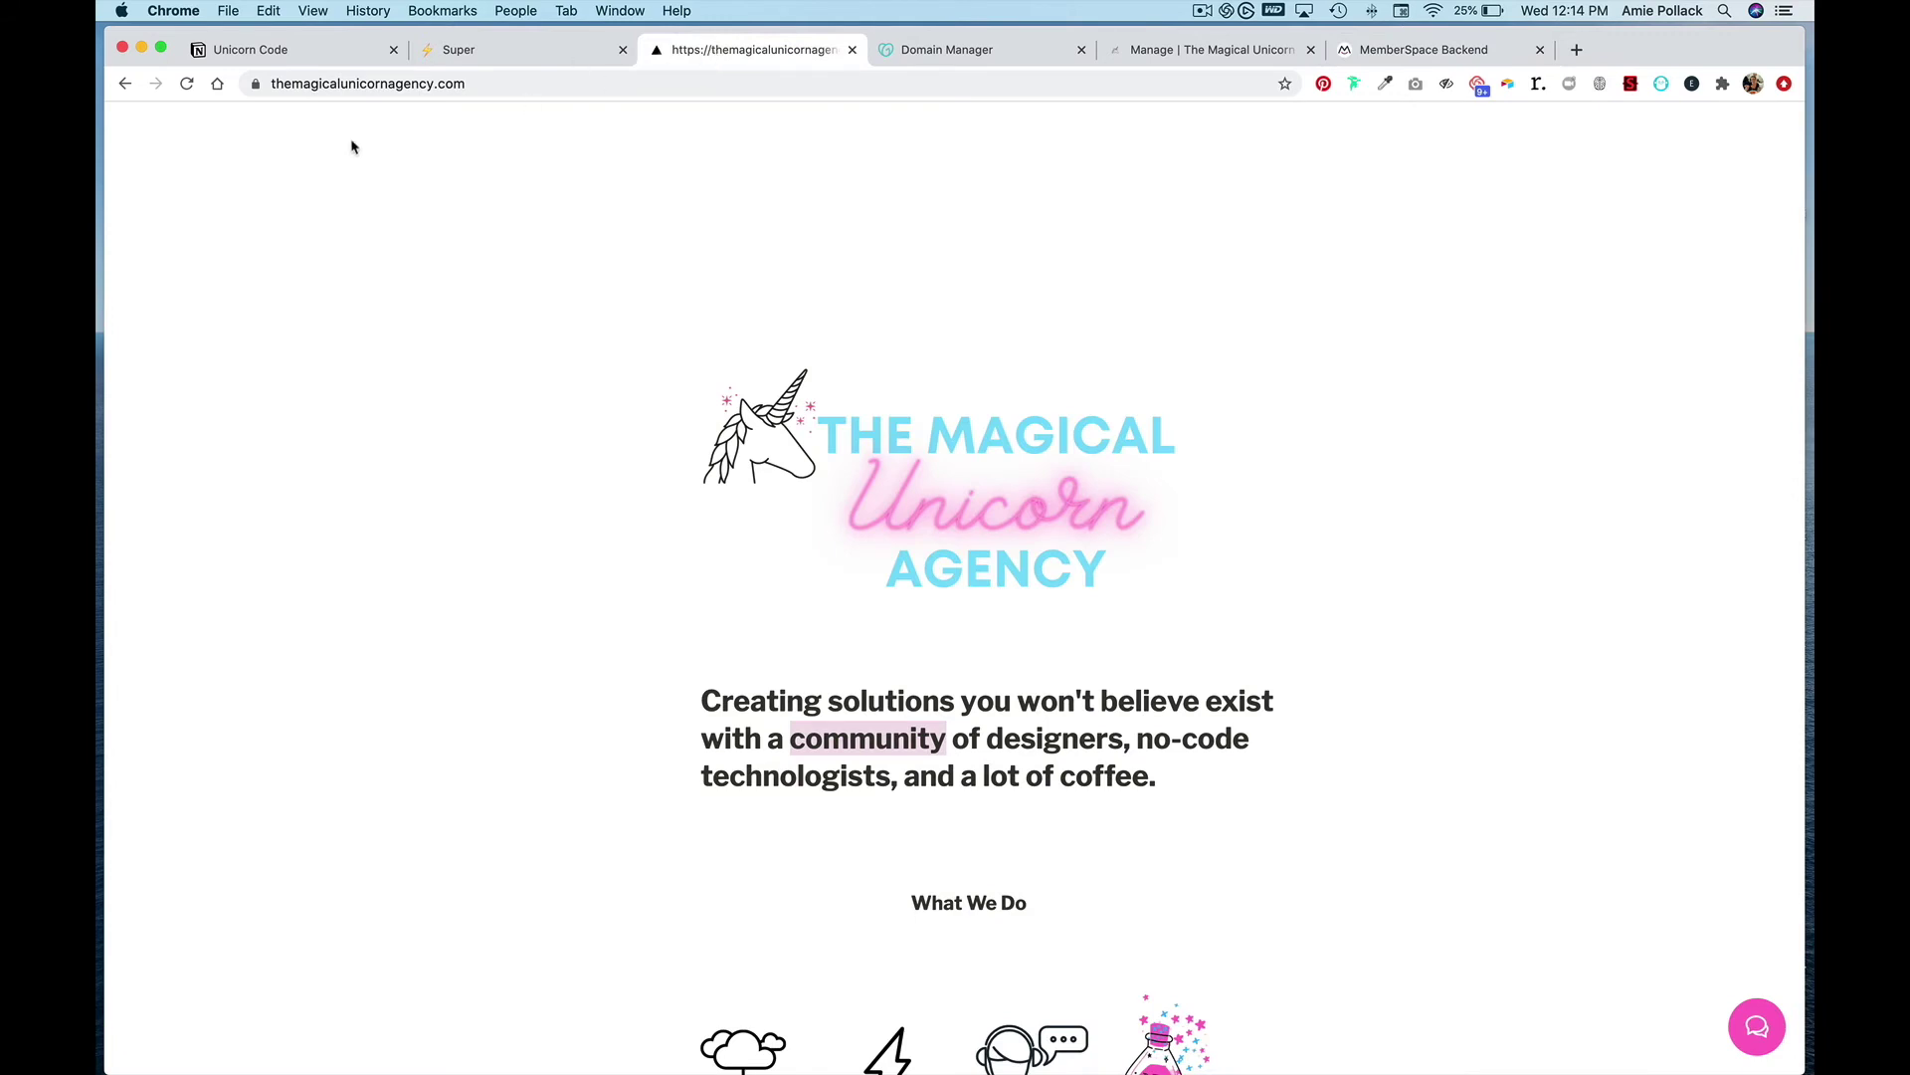
# - Reload the agency homepage, test the new Login/Sign Up button, and go back to MemberSpace
pyautogui.click(186, 84)
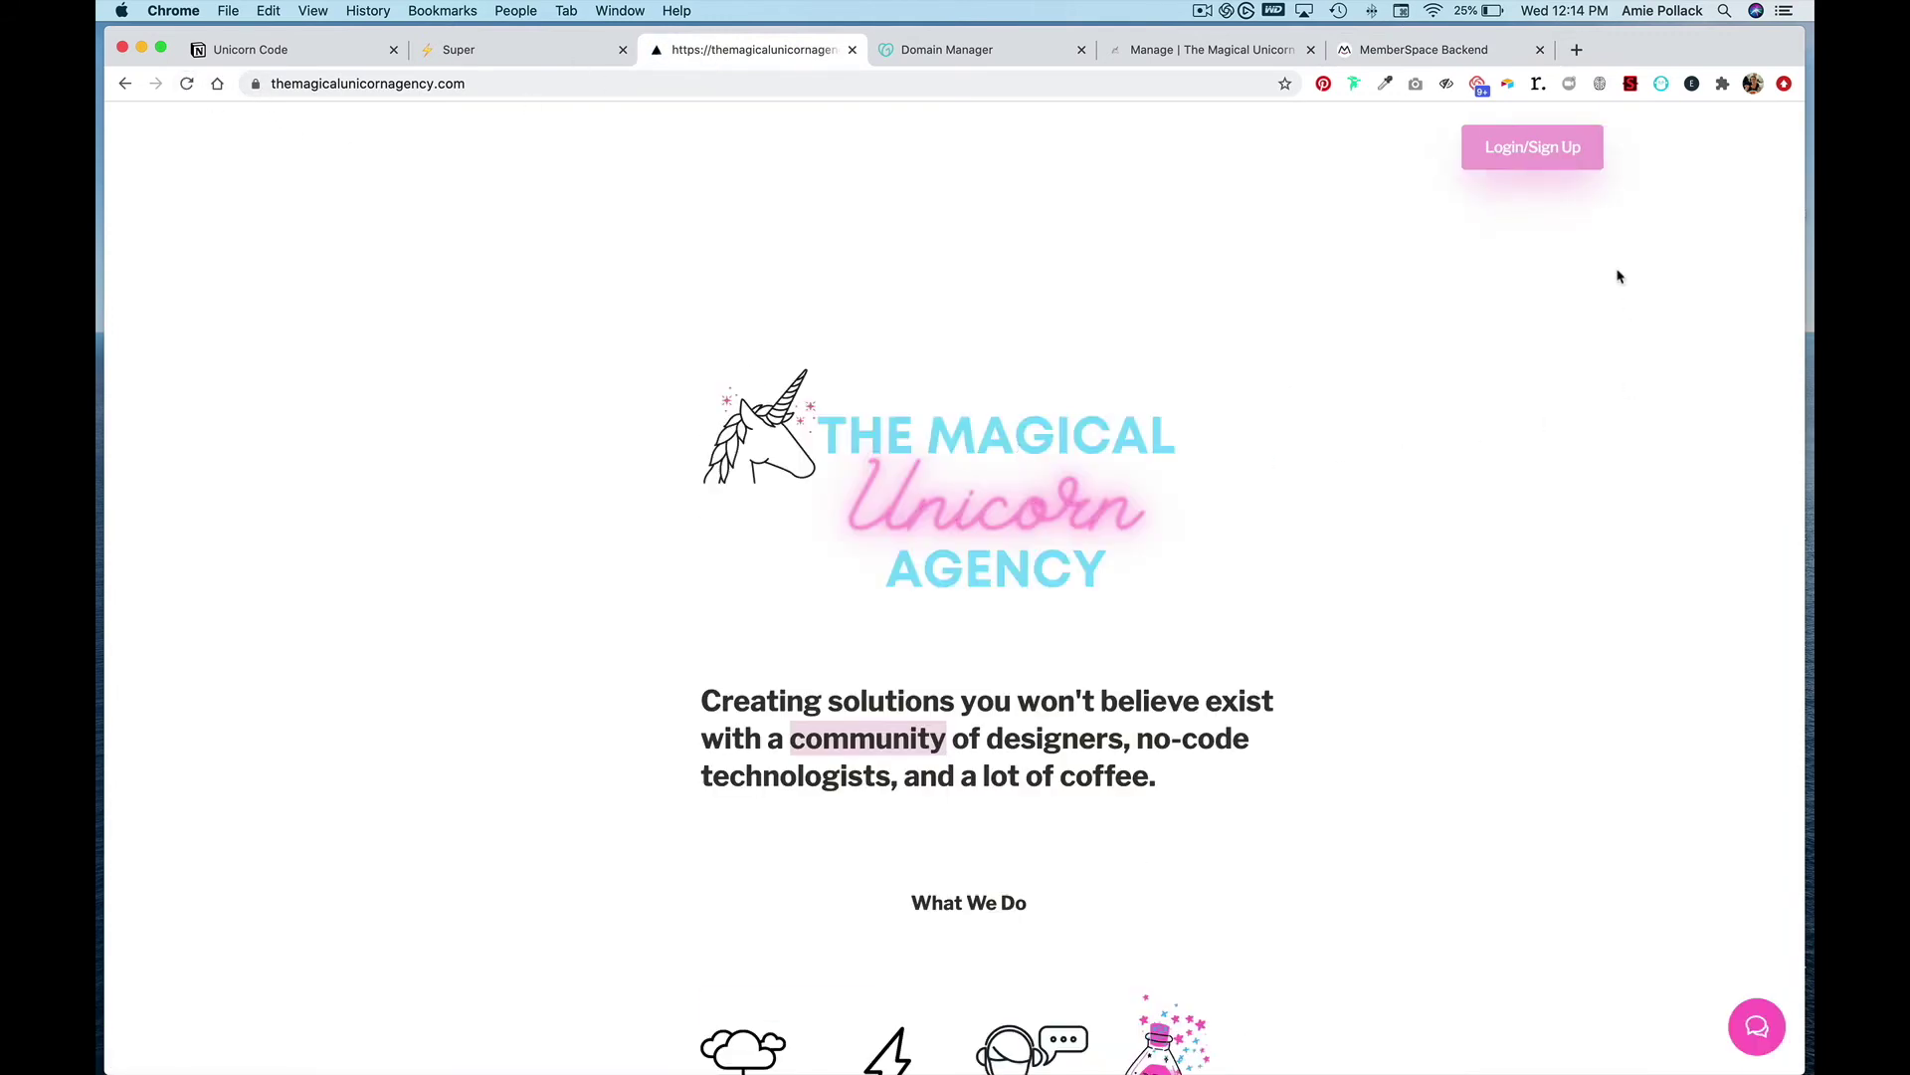
pyautogui.click(1562, 149)
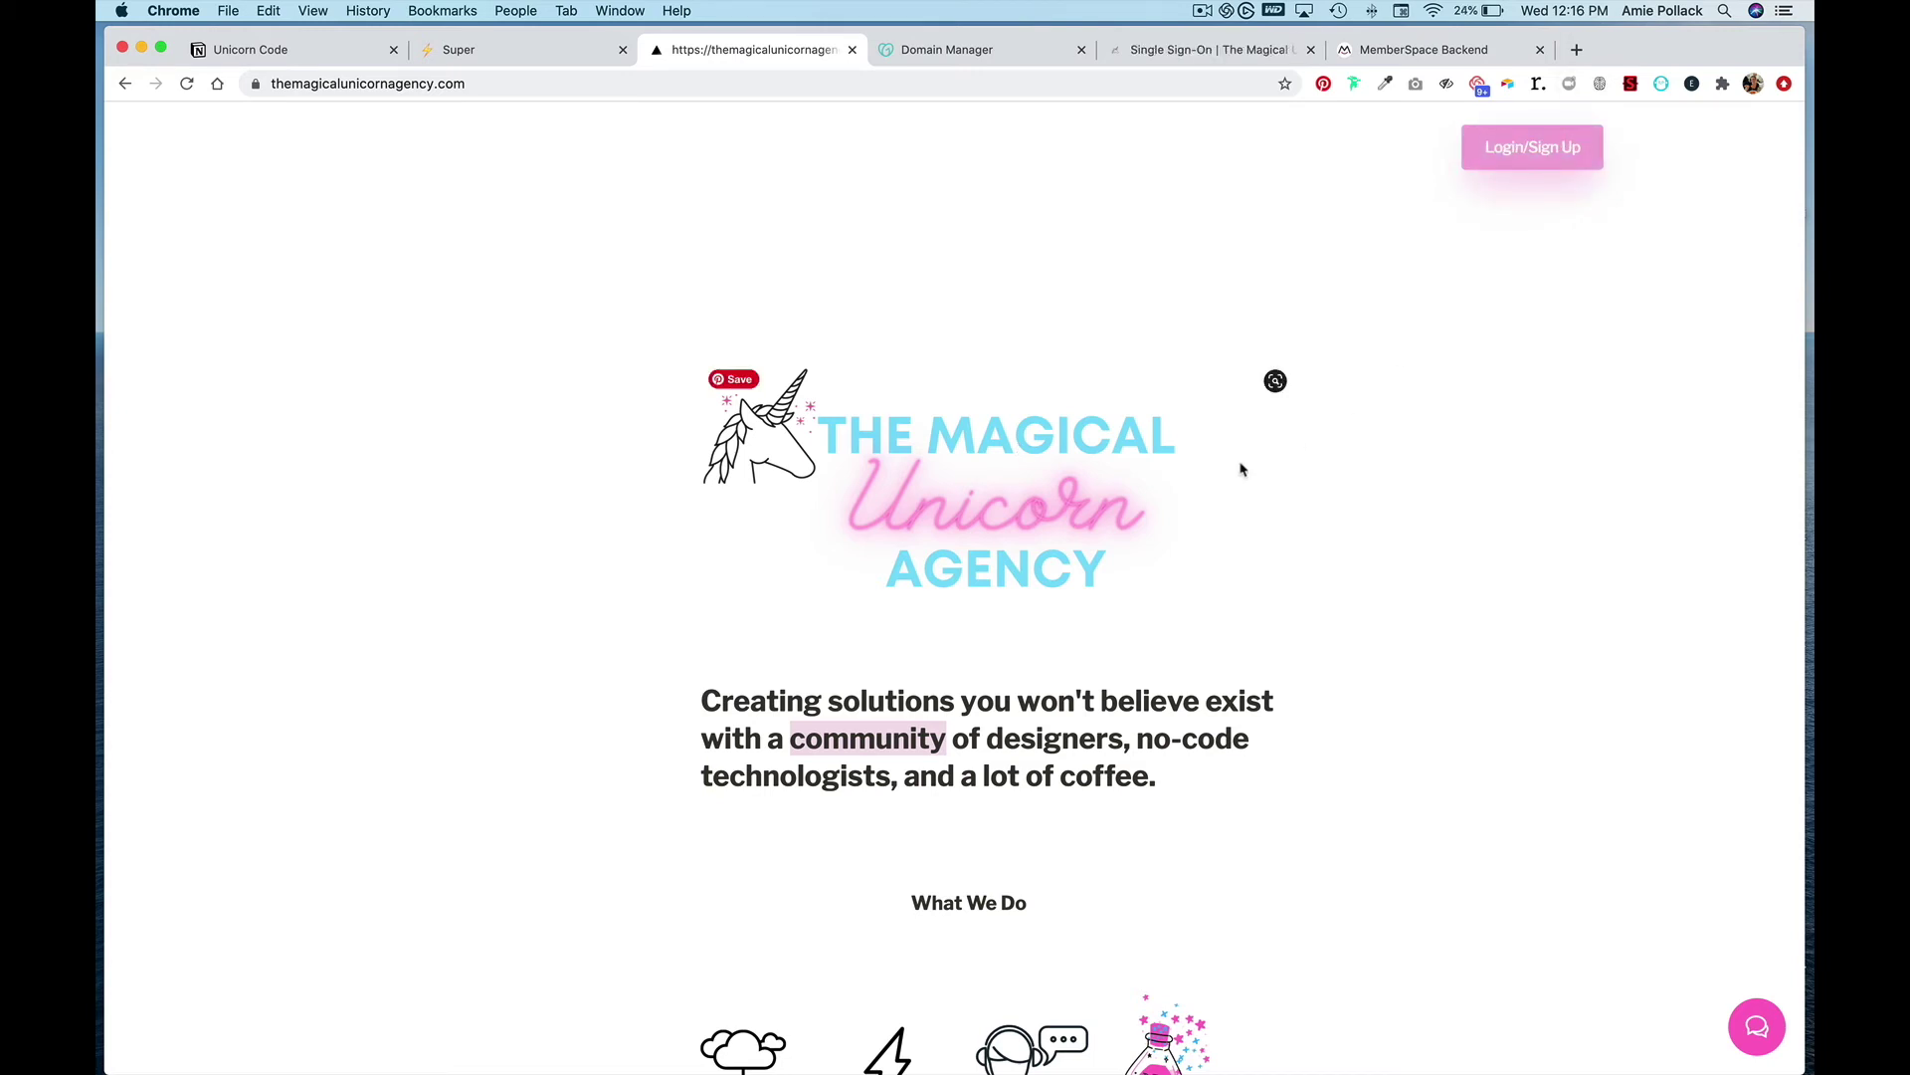
pyautogui.click(1384, 59)
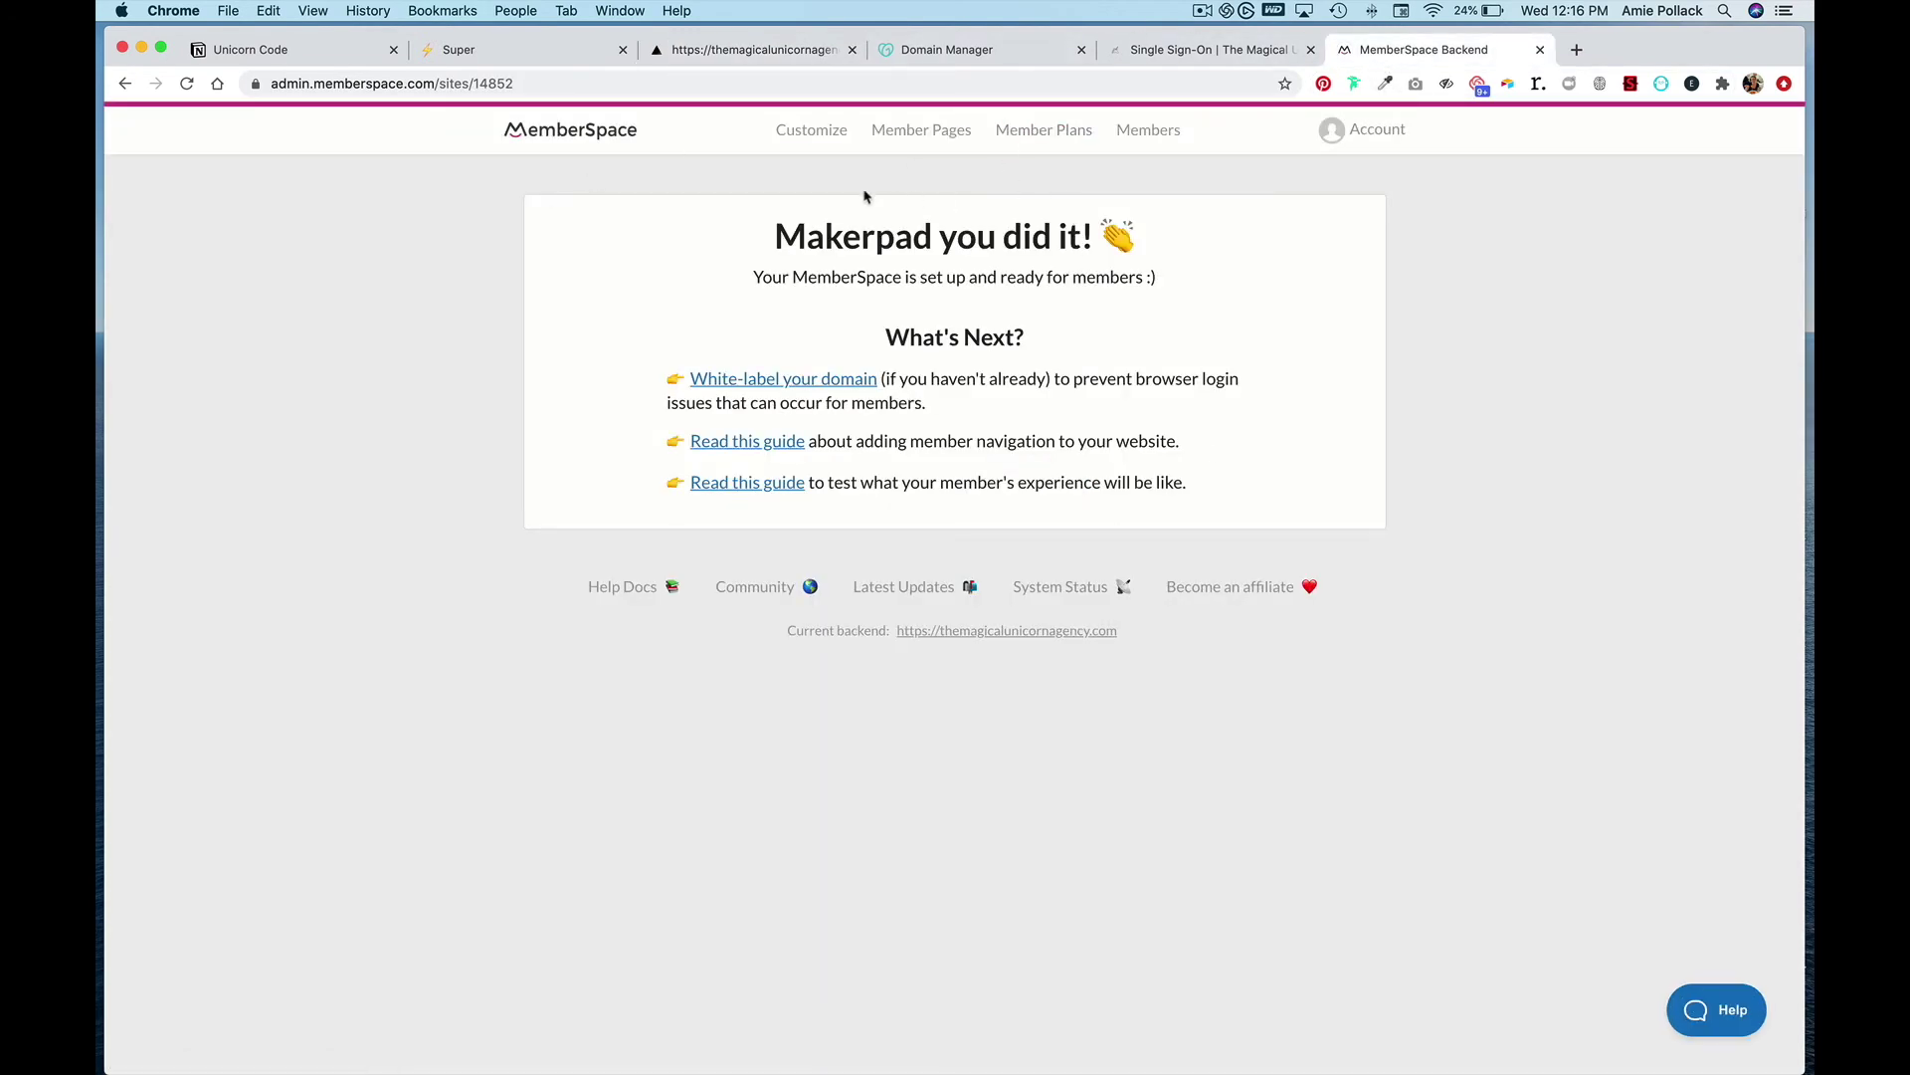
# - In Customize > Look & Feel, set the button background colour to FF67C3 and save
pyautogui.click(818, 134)
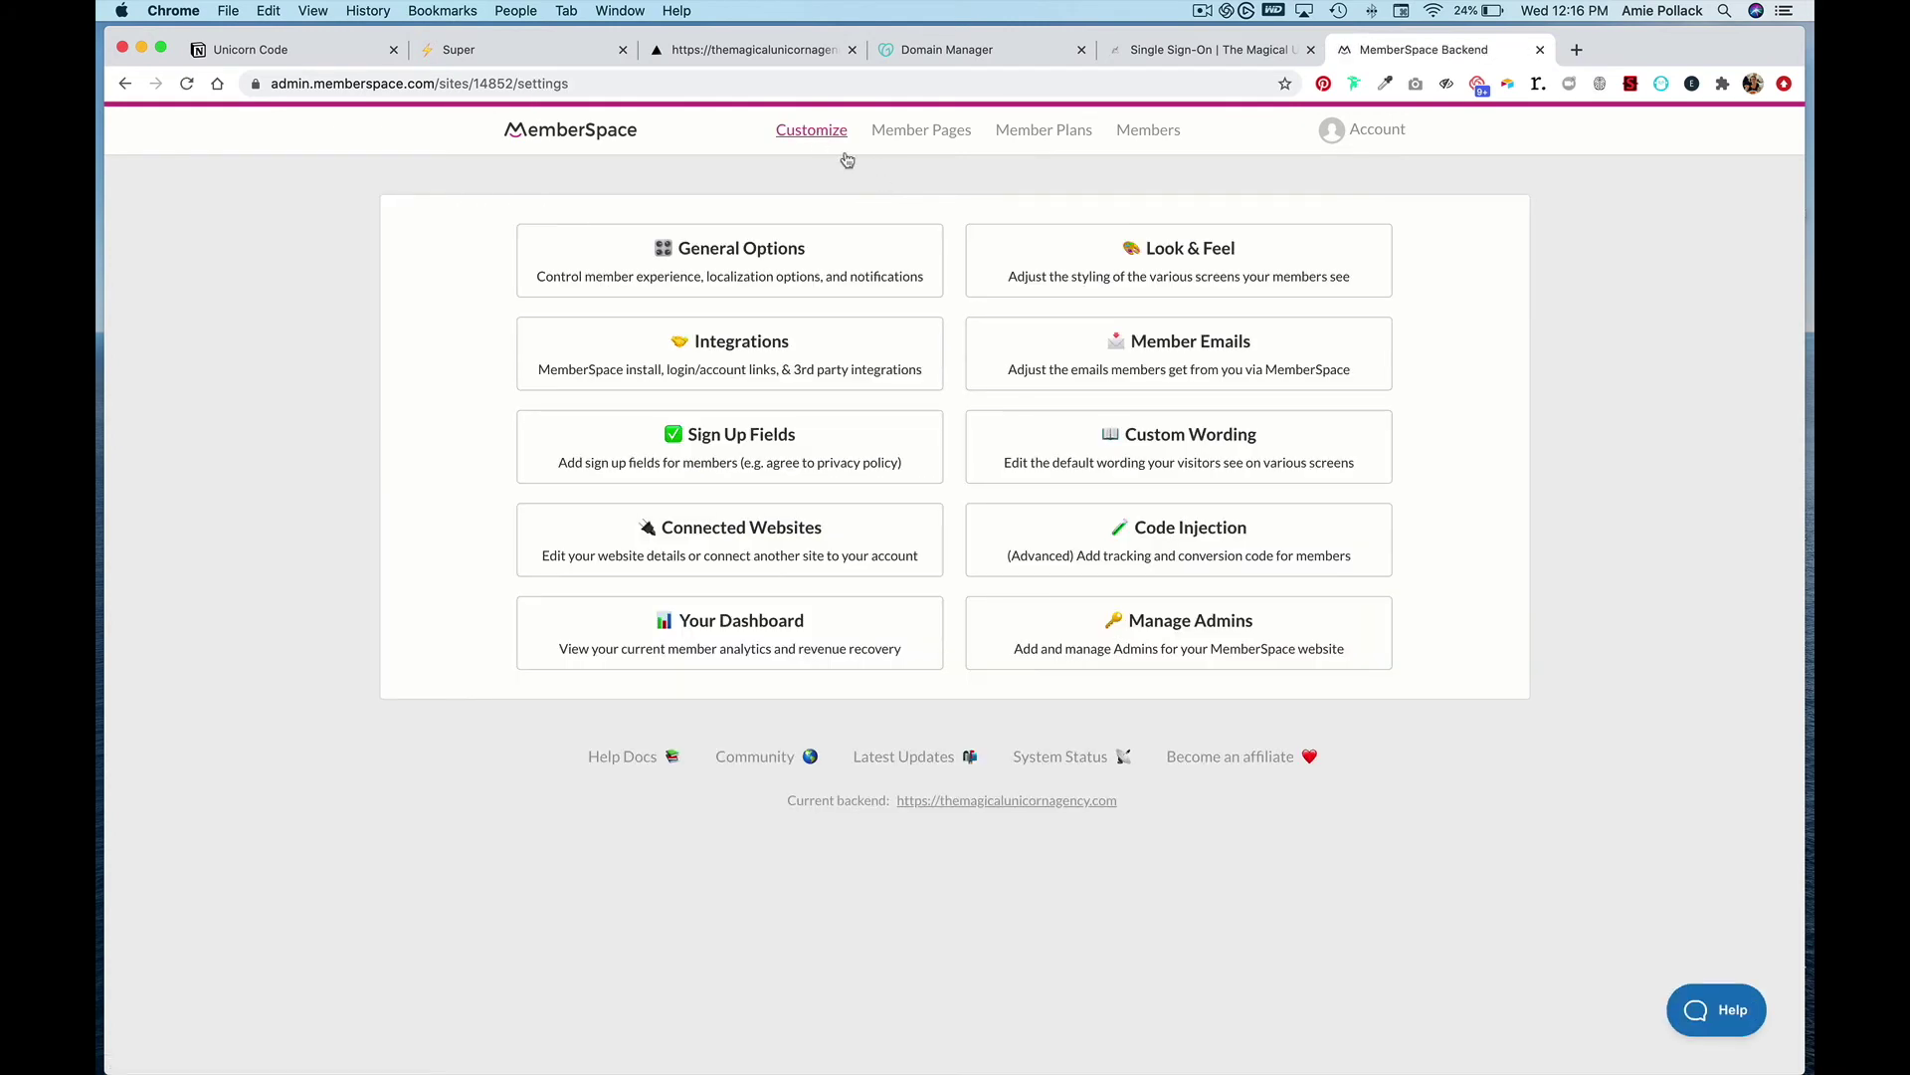
pyautogui.click(1194, 271)
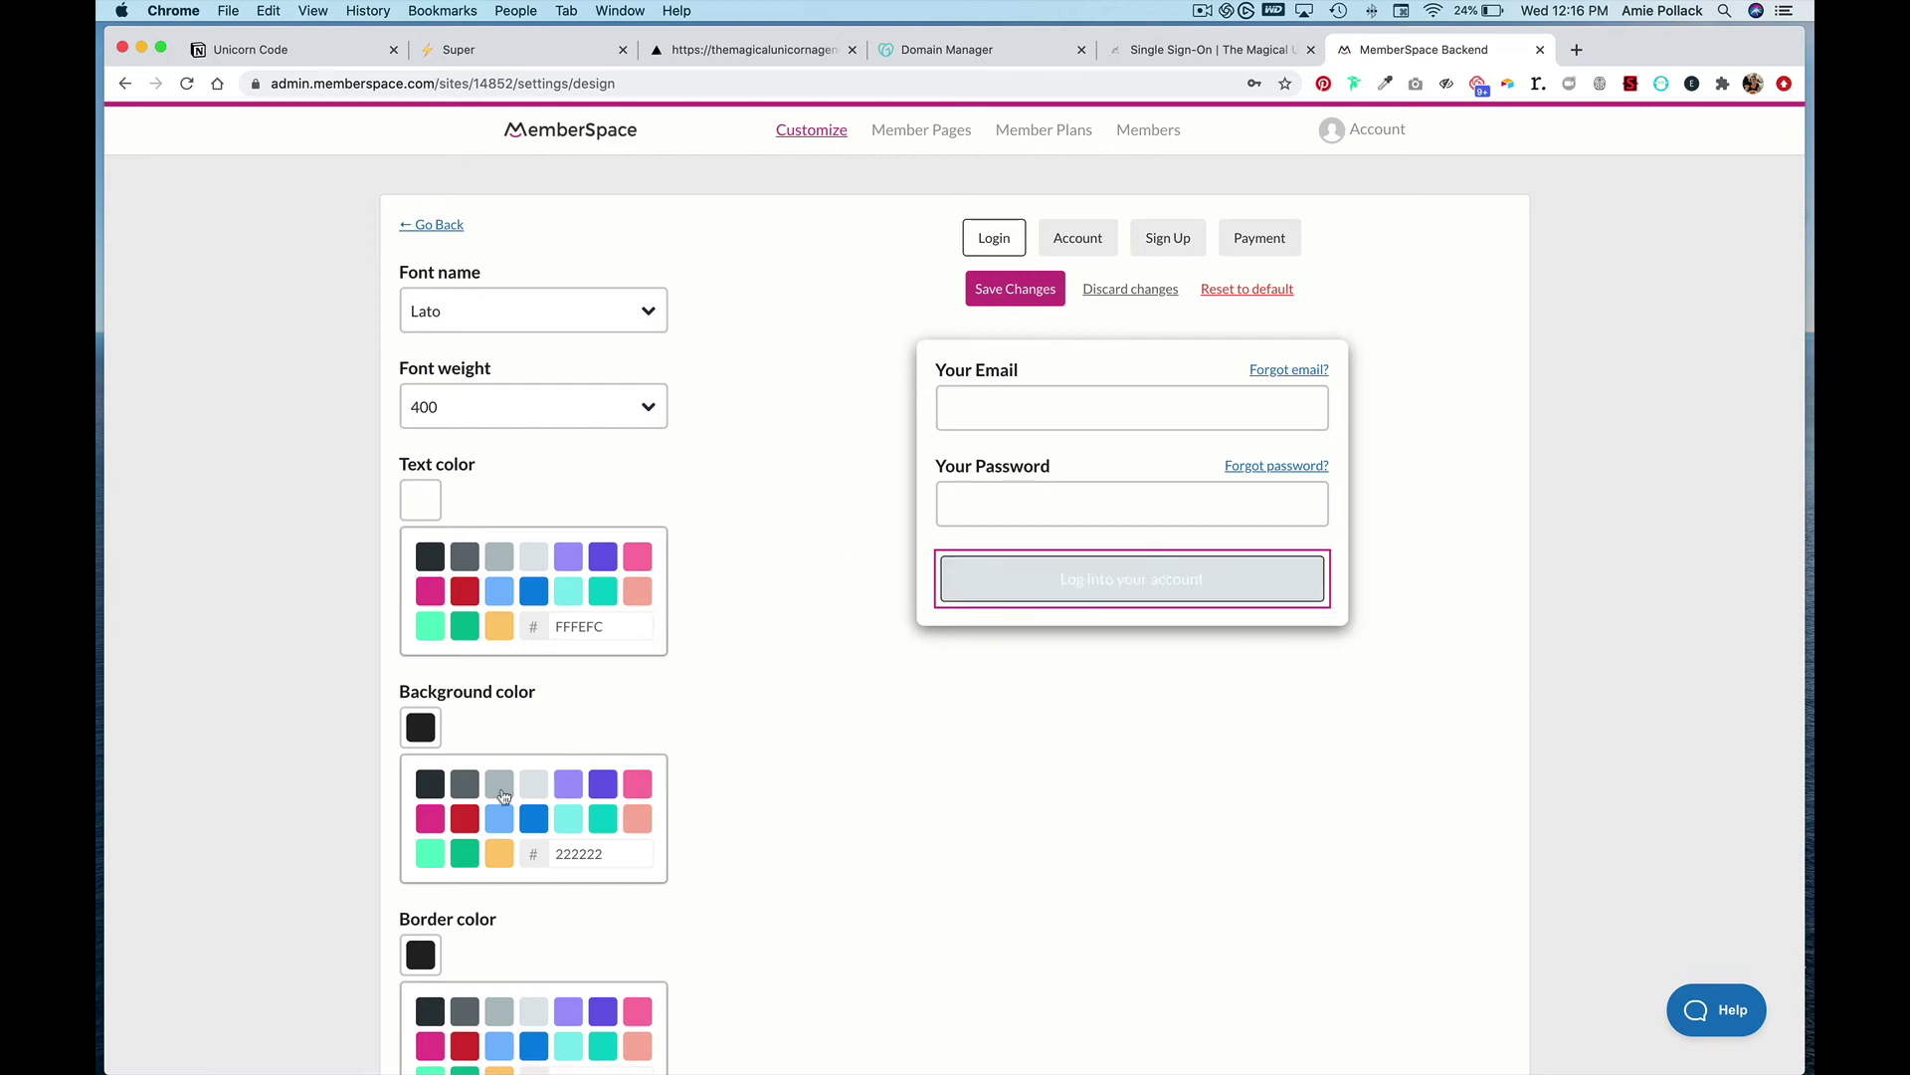
pyautogui.click(1010, 577)
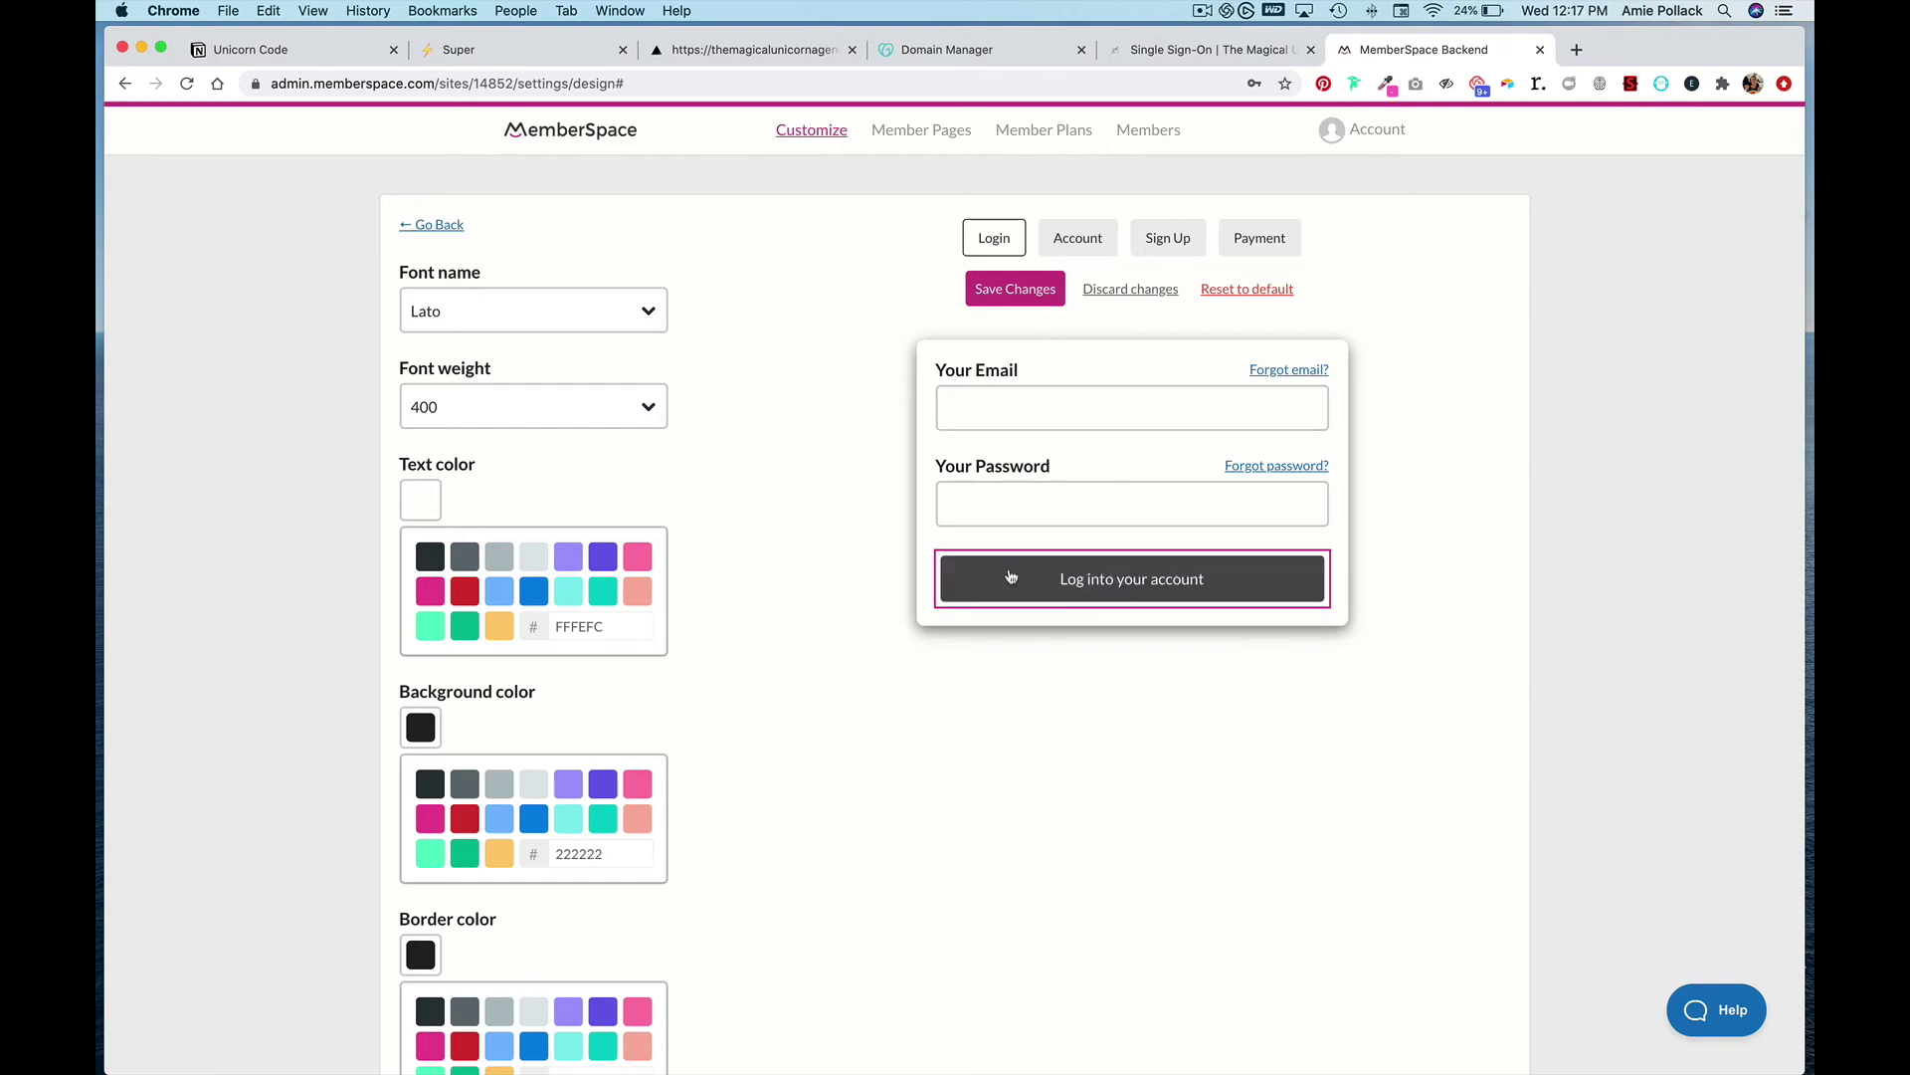
pyautogui.doubleClick(601, 854)
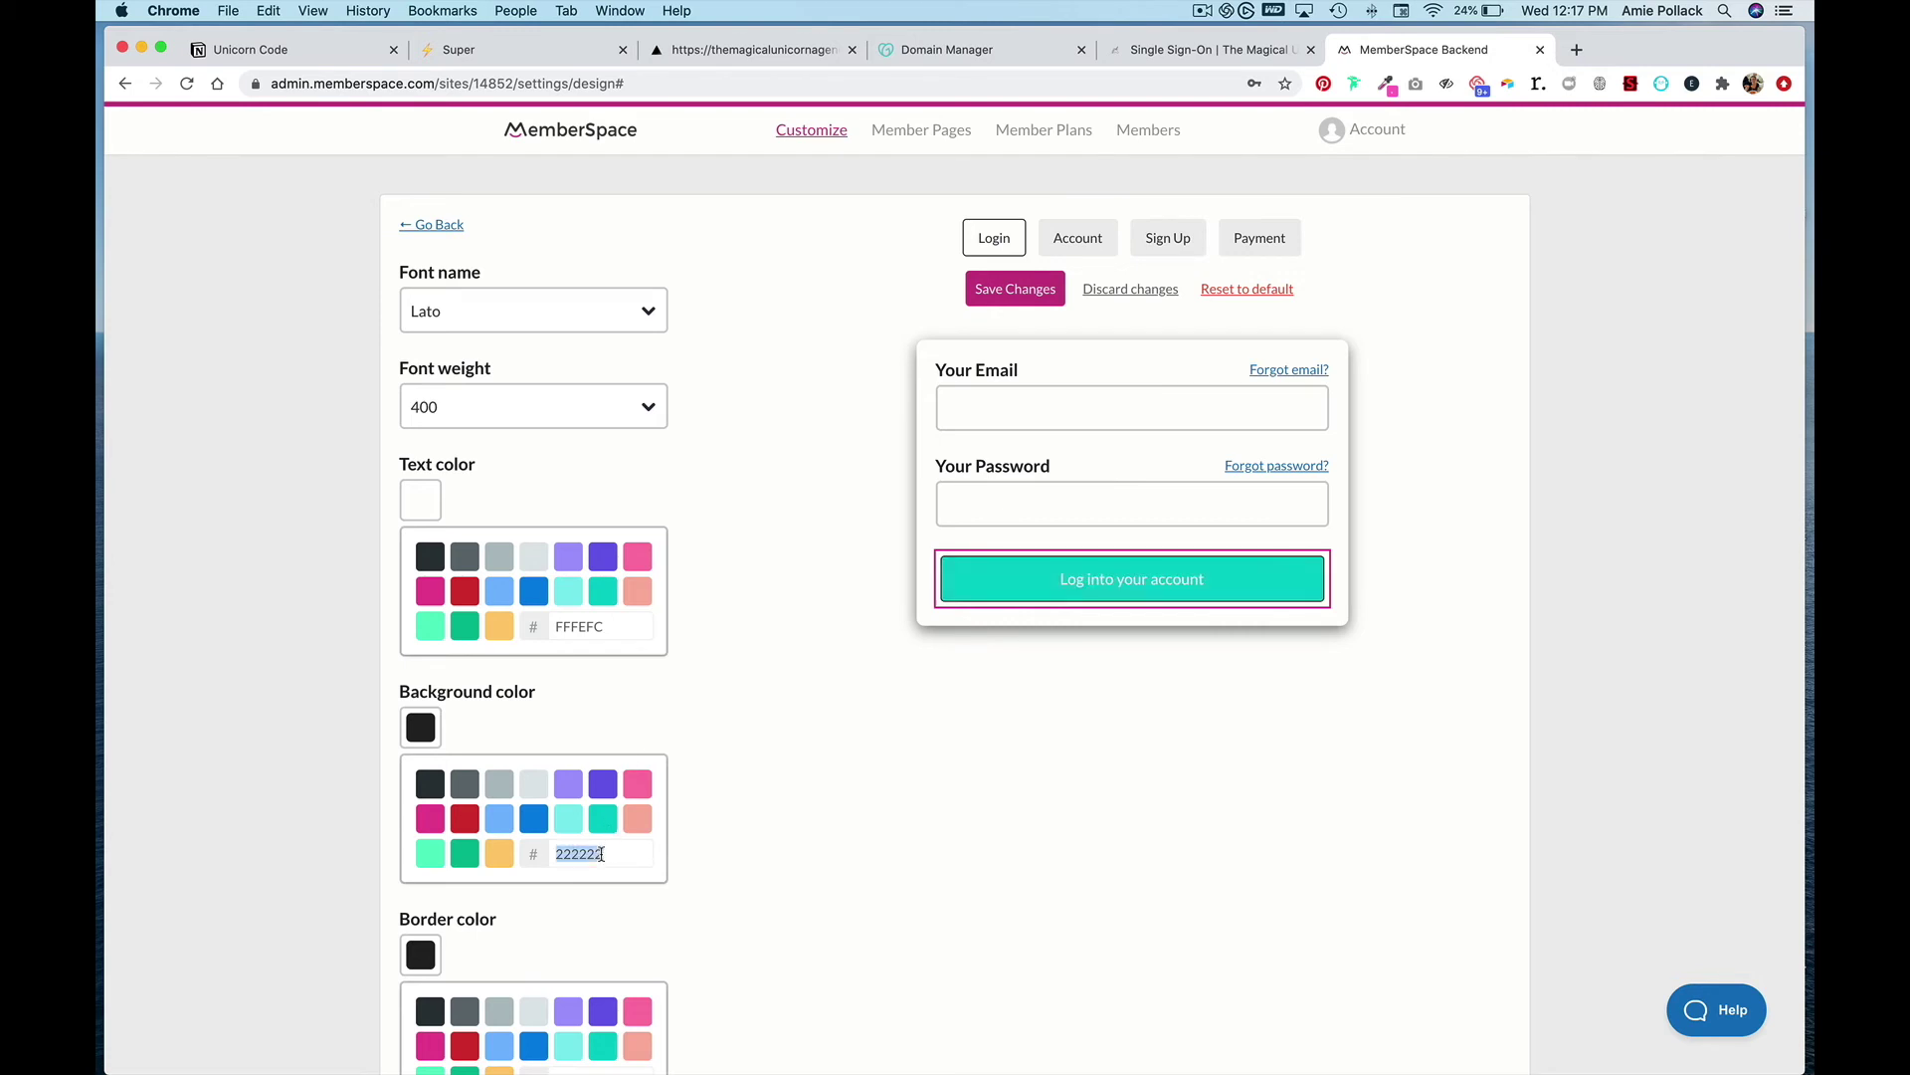
pyautogui.write('#FF67C3')
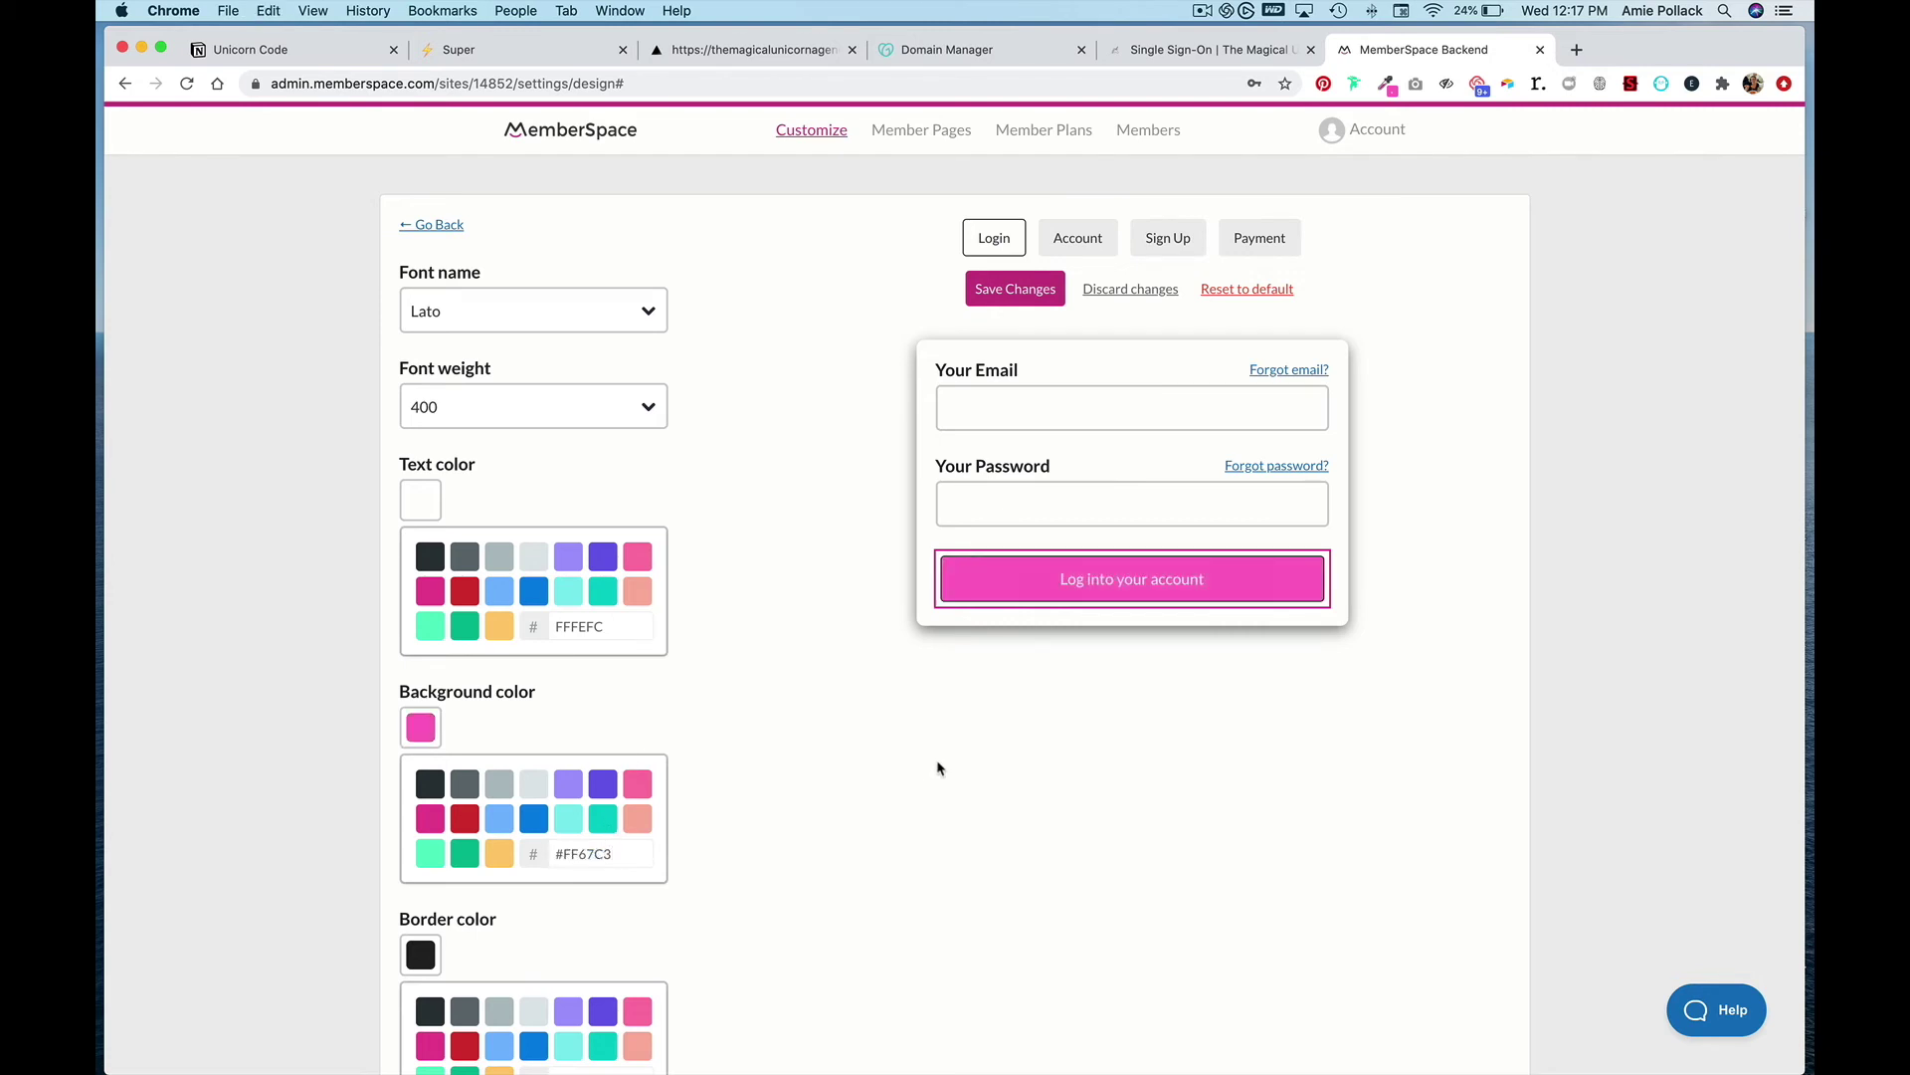
pyautogui.click(1007, 301)
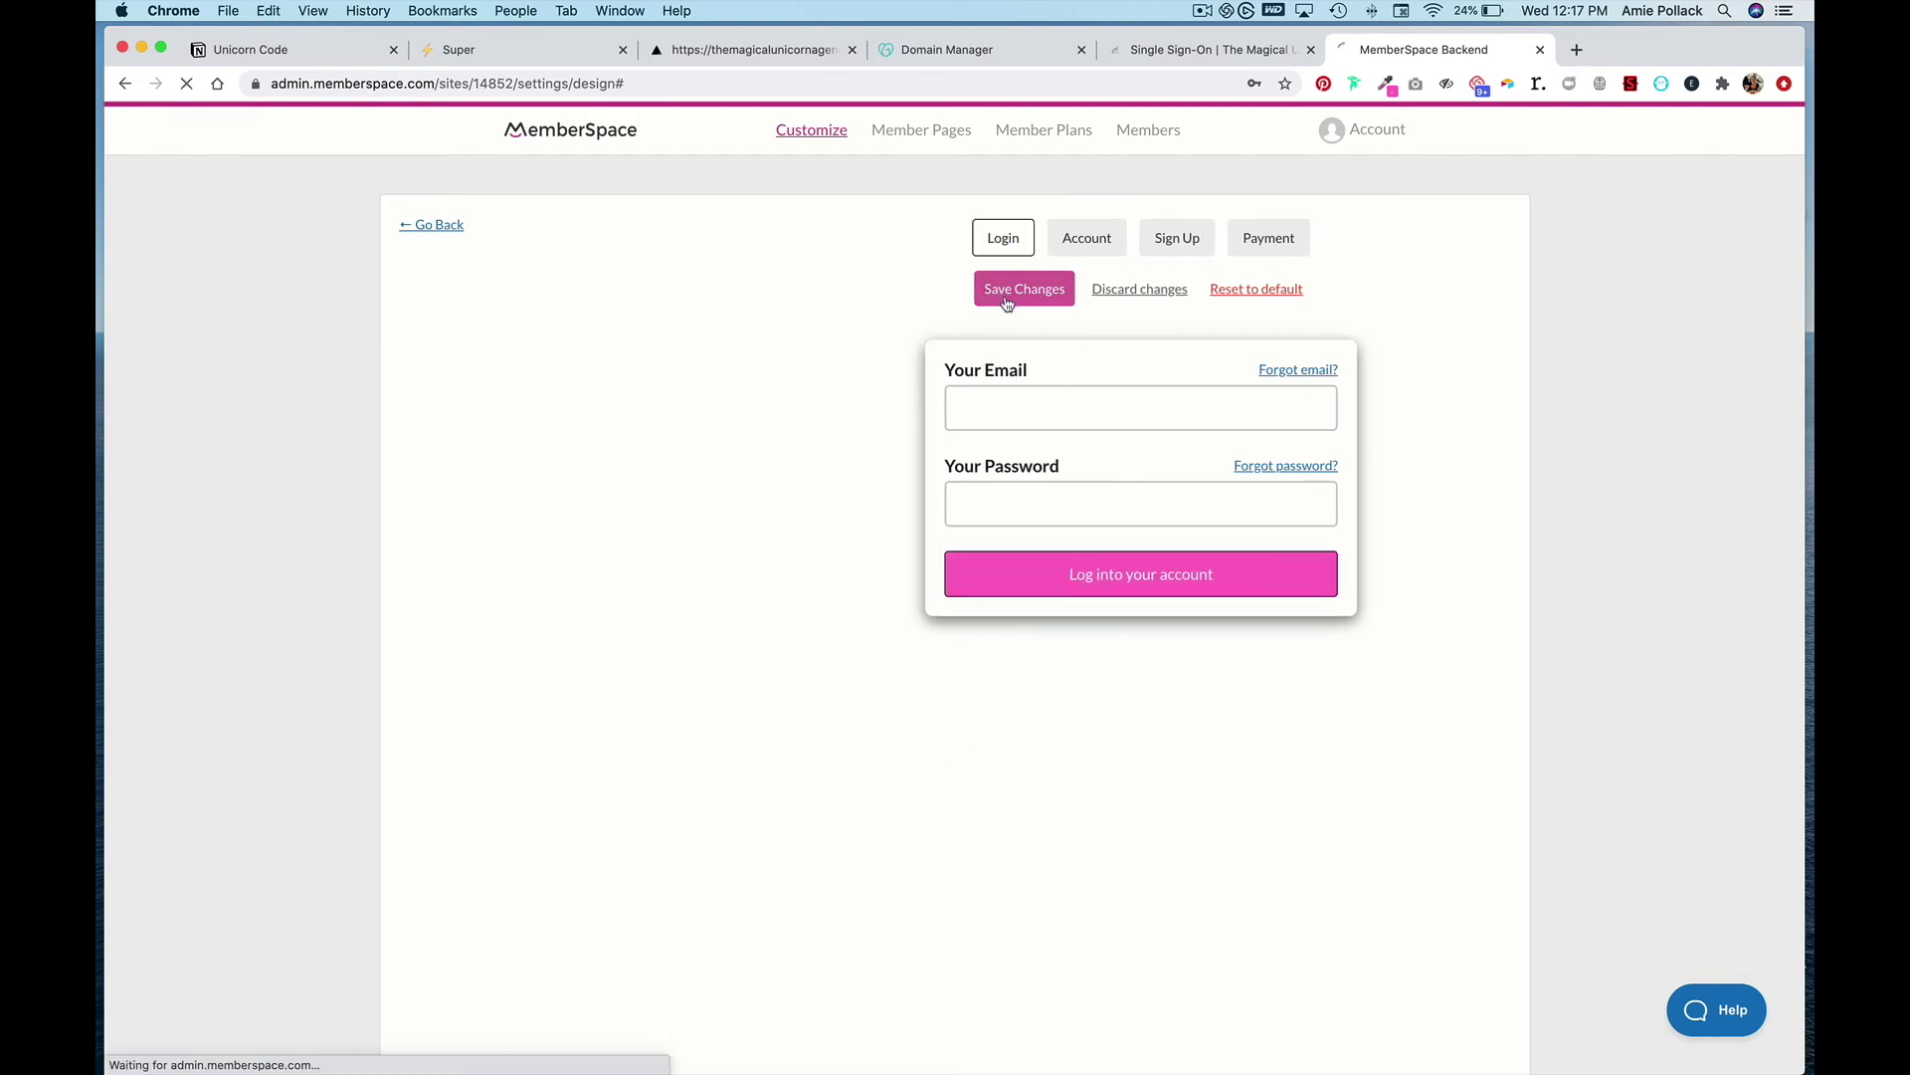
pyautogui.click(1084, 288)
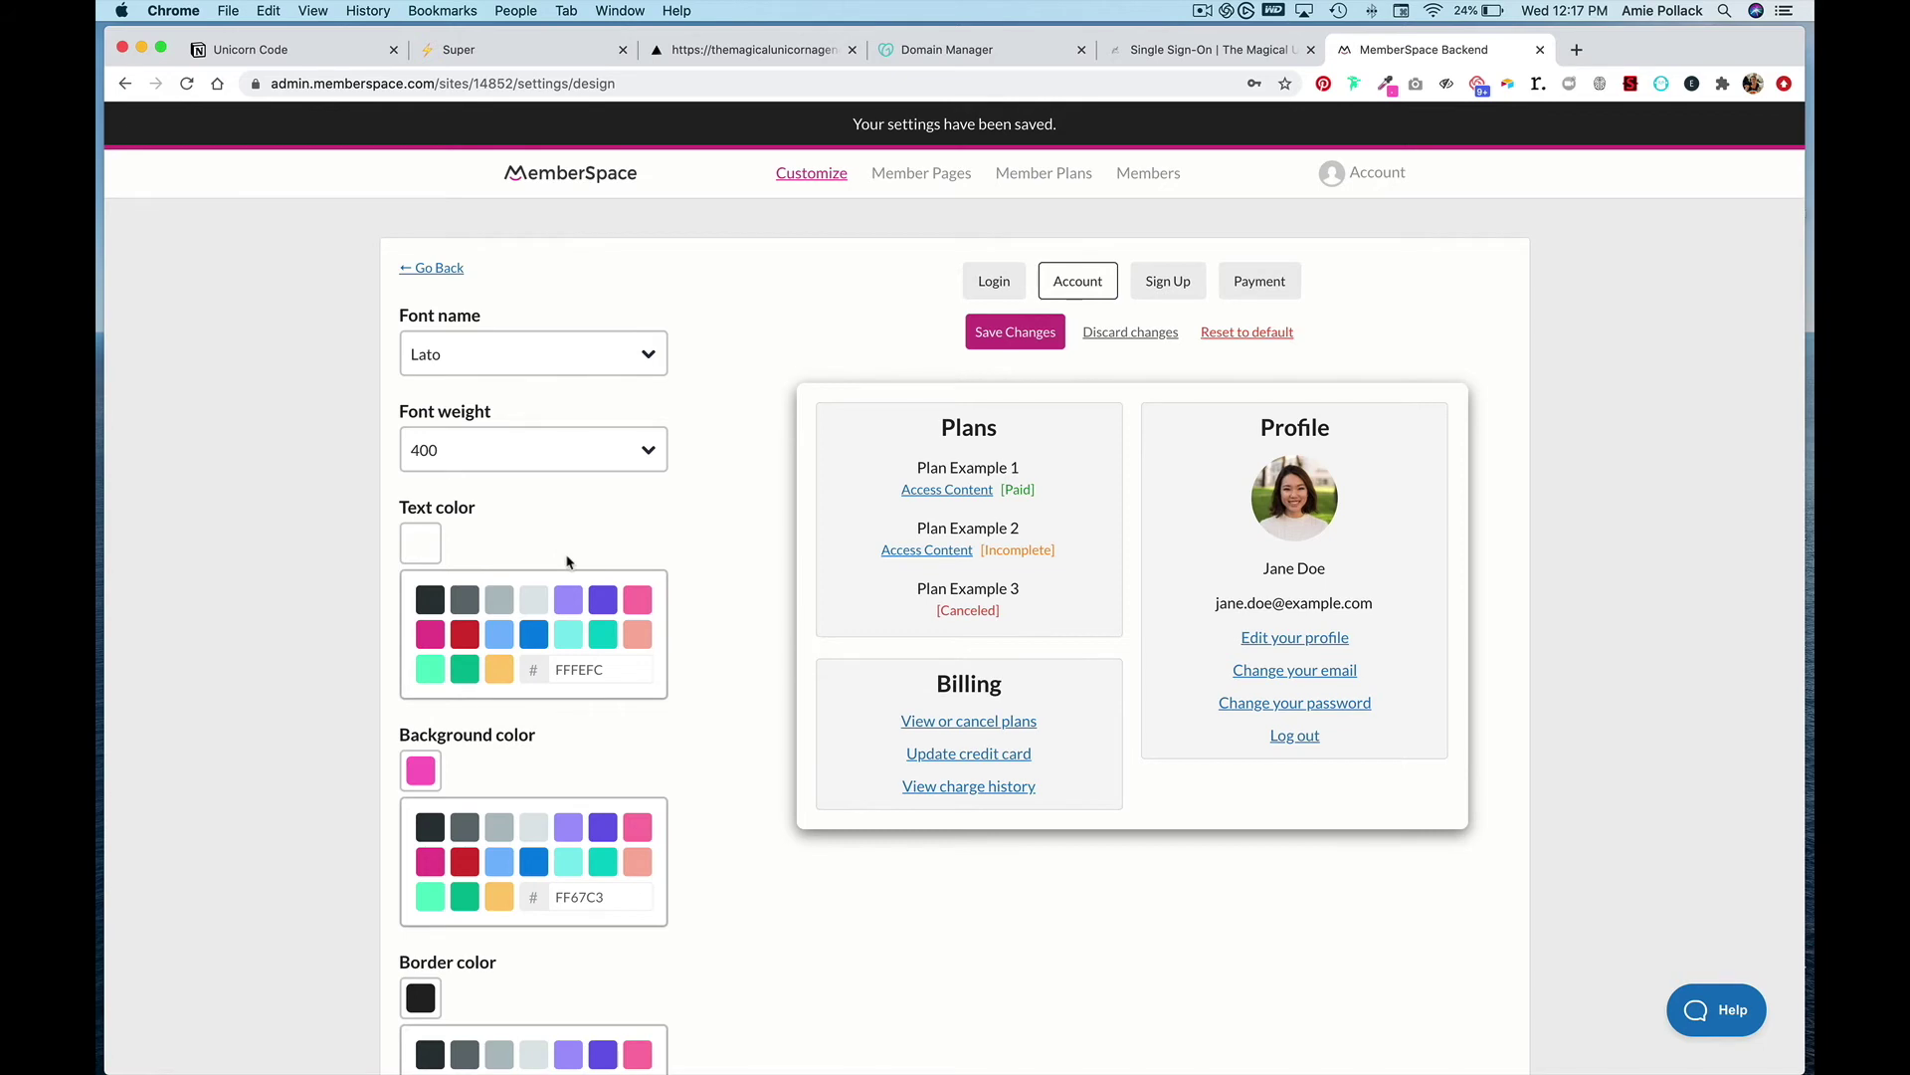
# - Set the account screen's Plans heading text colour to FF67C3 and save
pyautogui.scroll(-1, 568, 561)
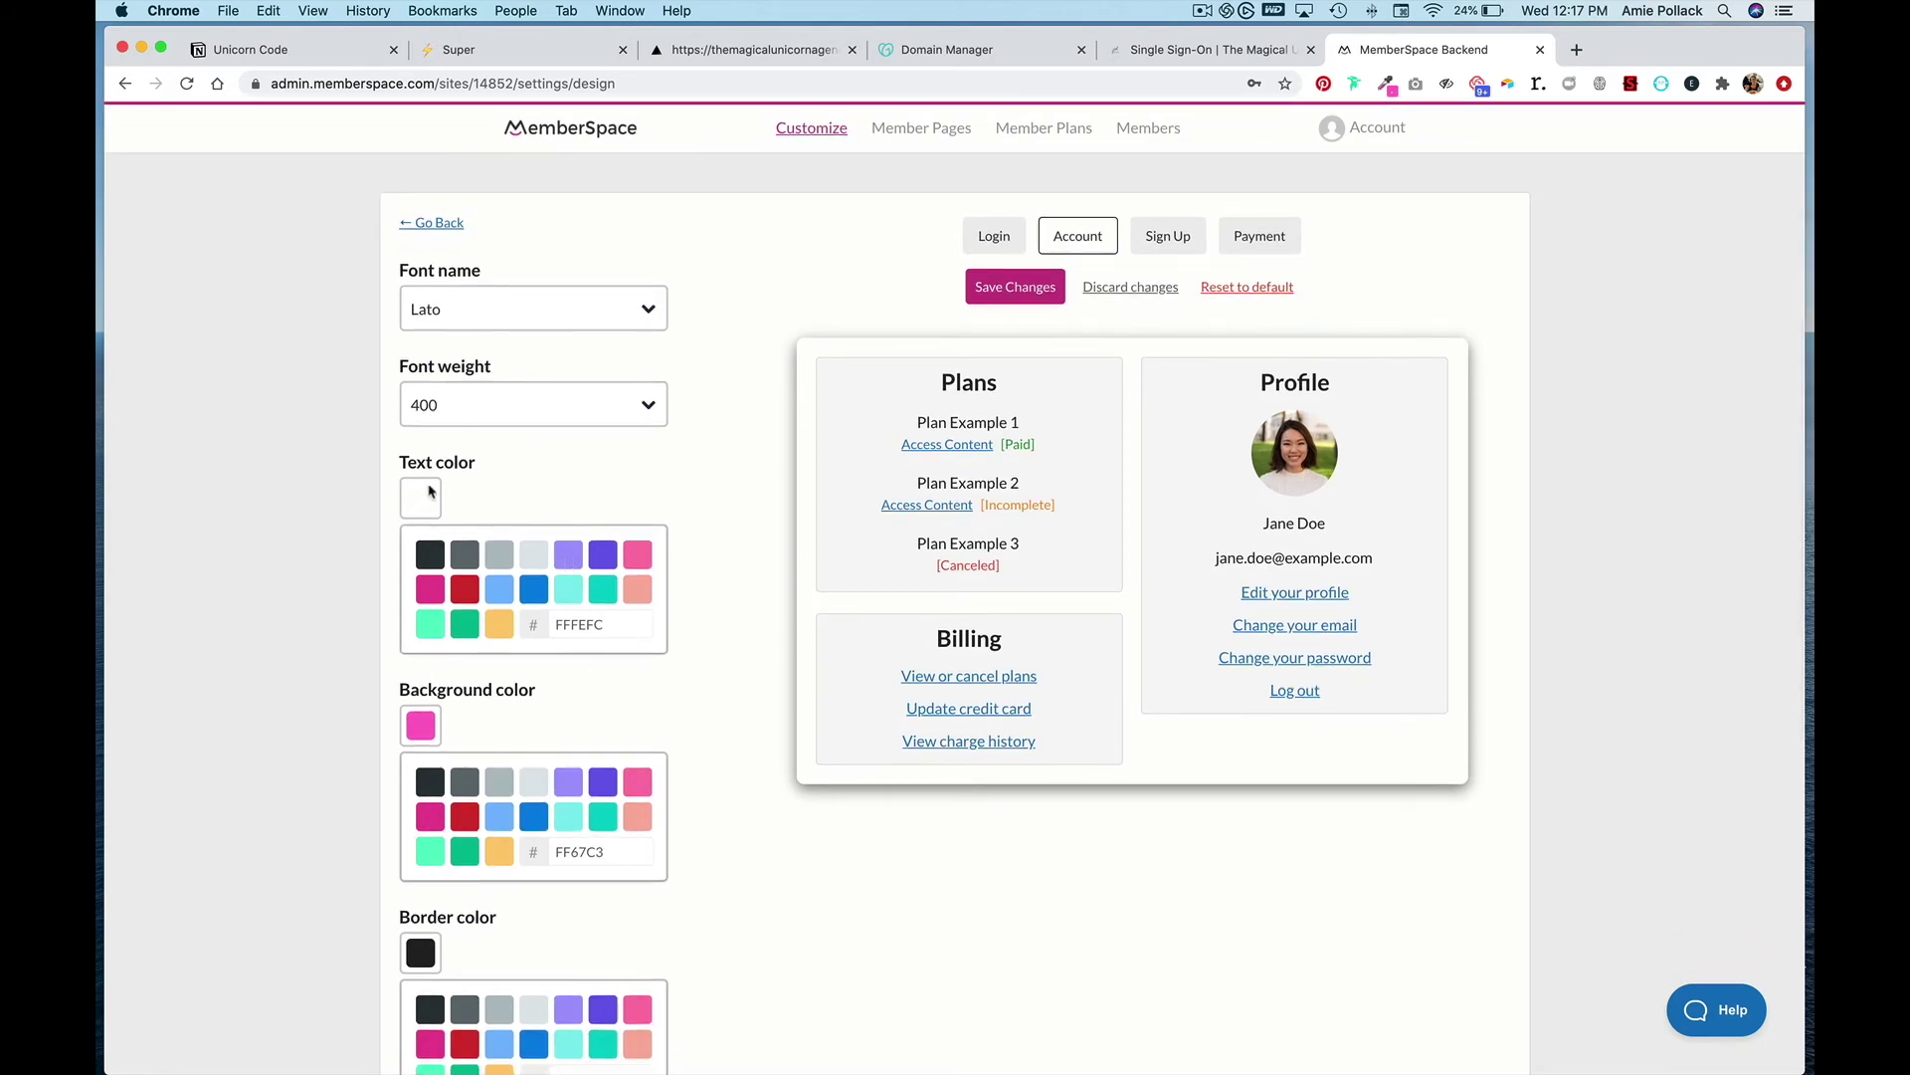
pyautogui.click(962, 388)
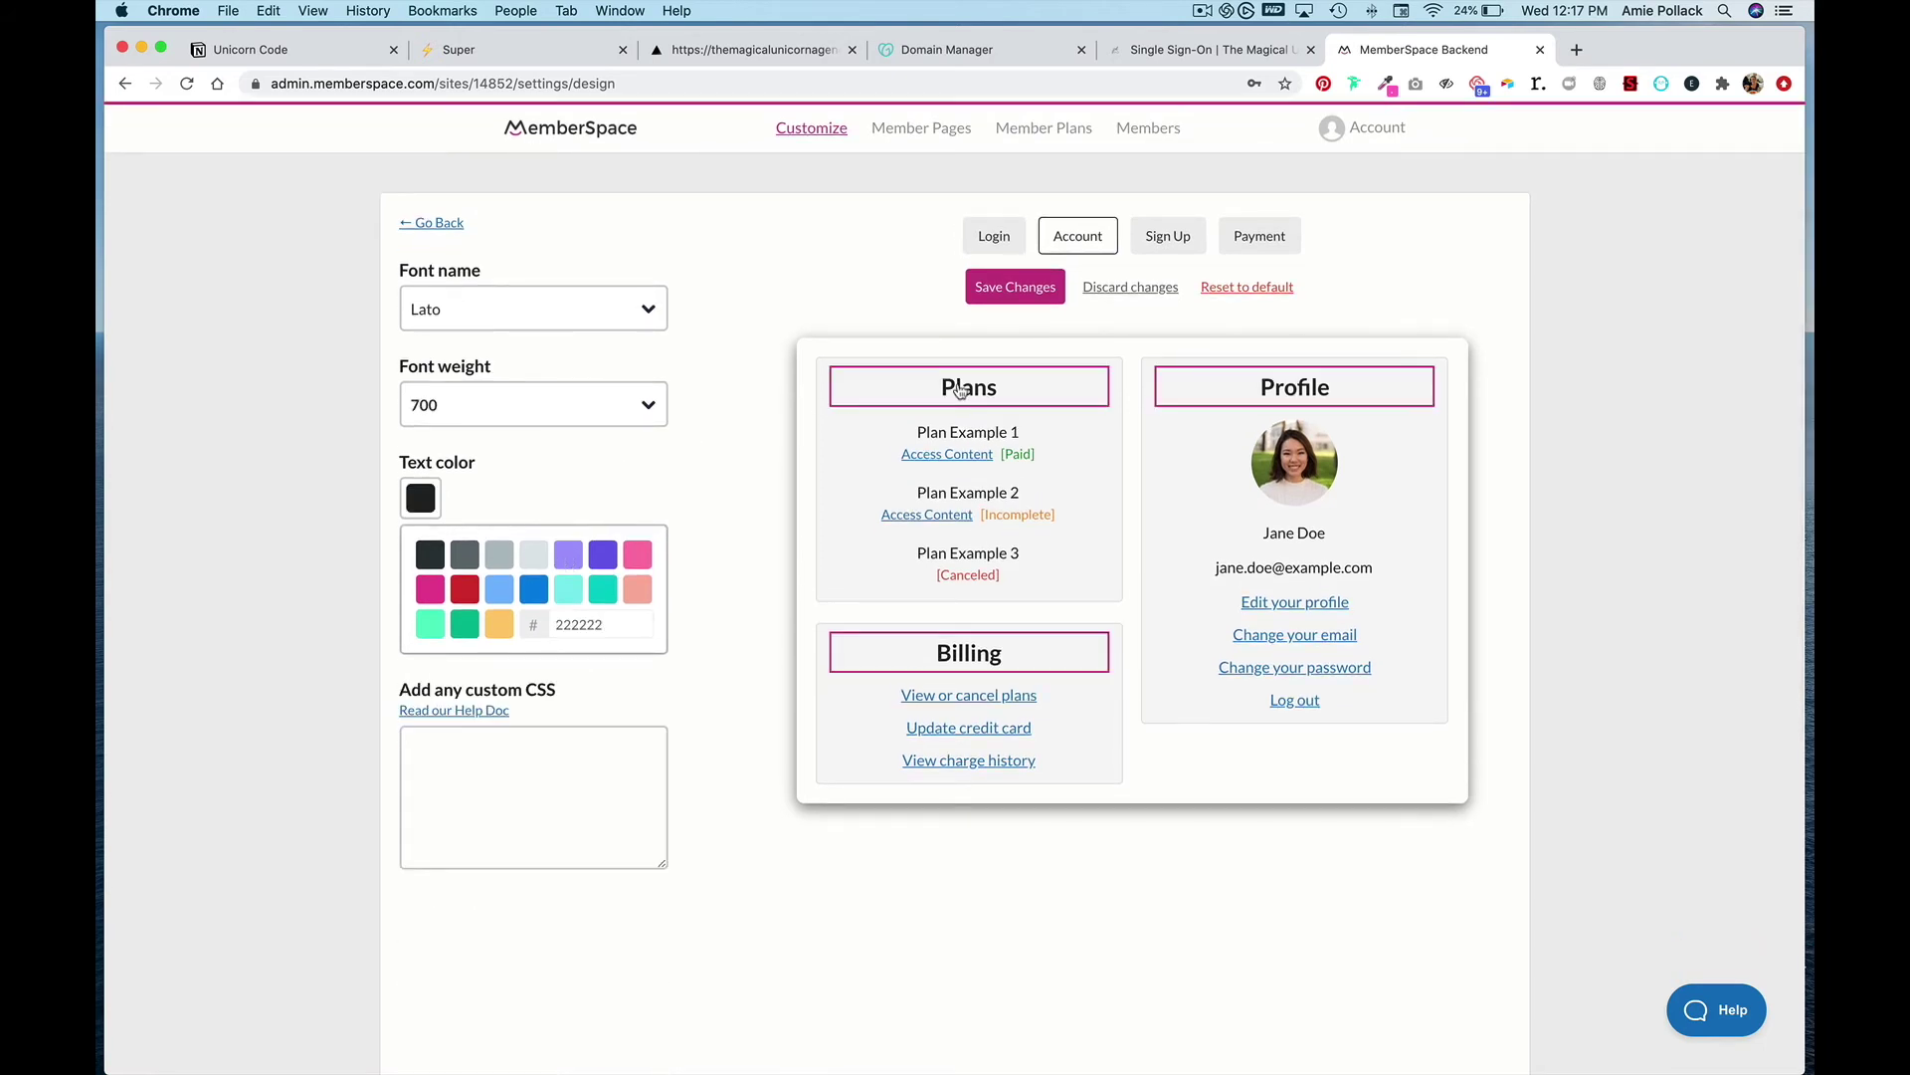
pyautogui.doubleClick(570, 627)
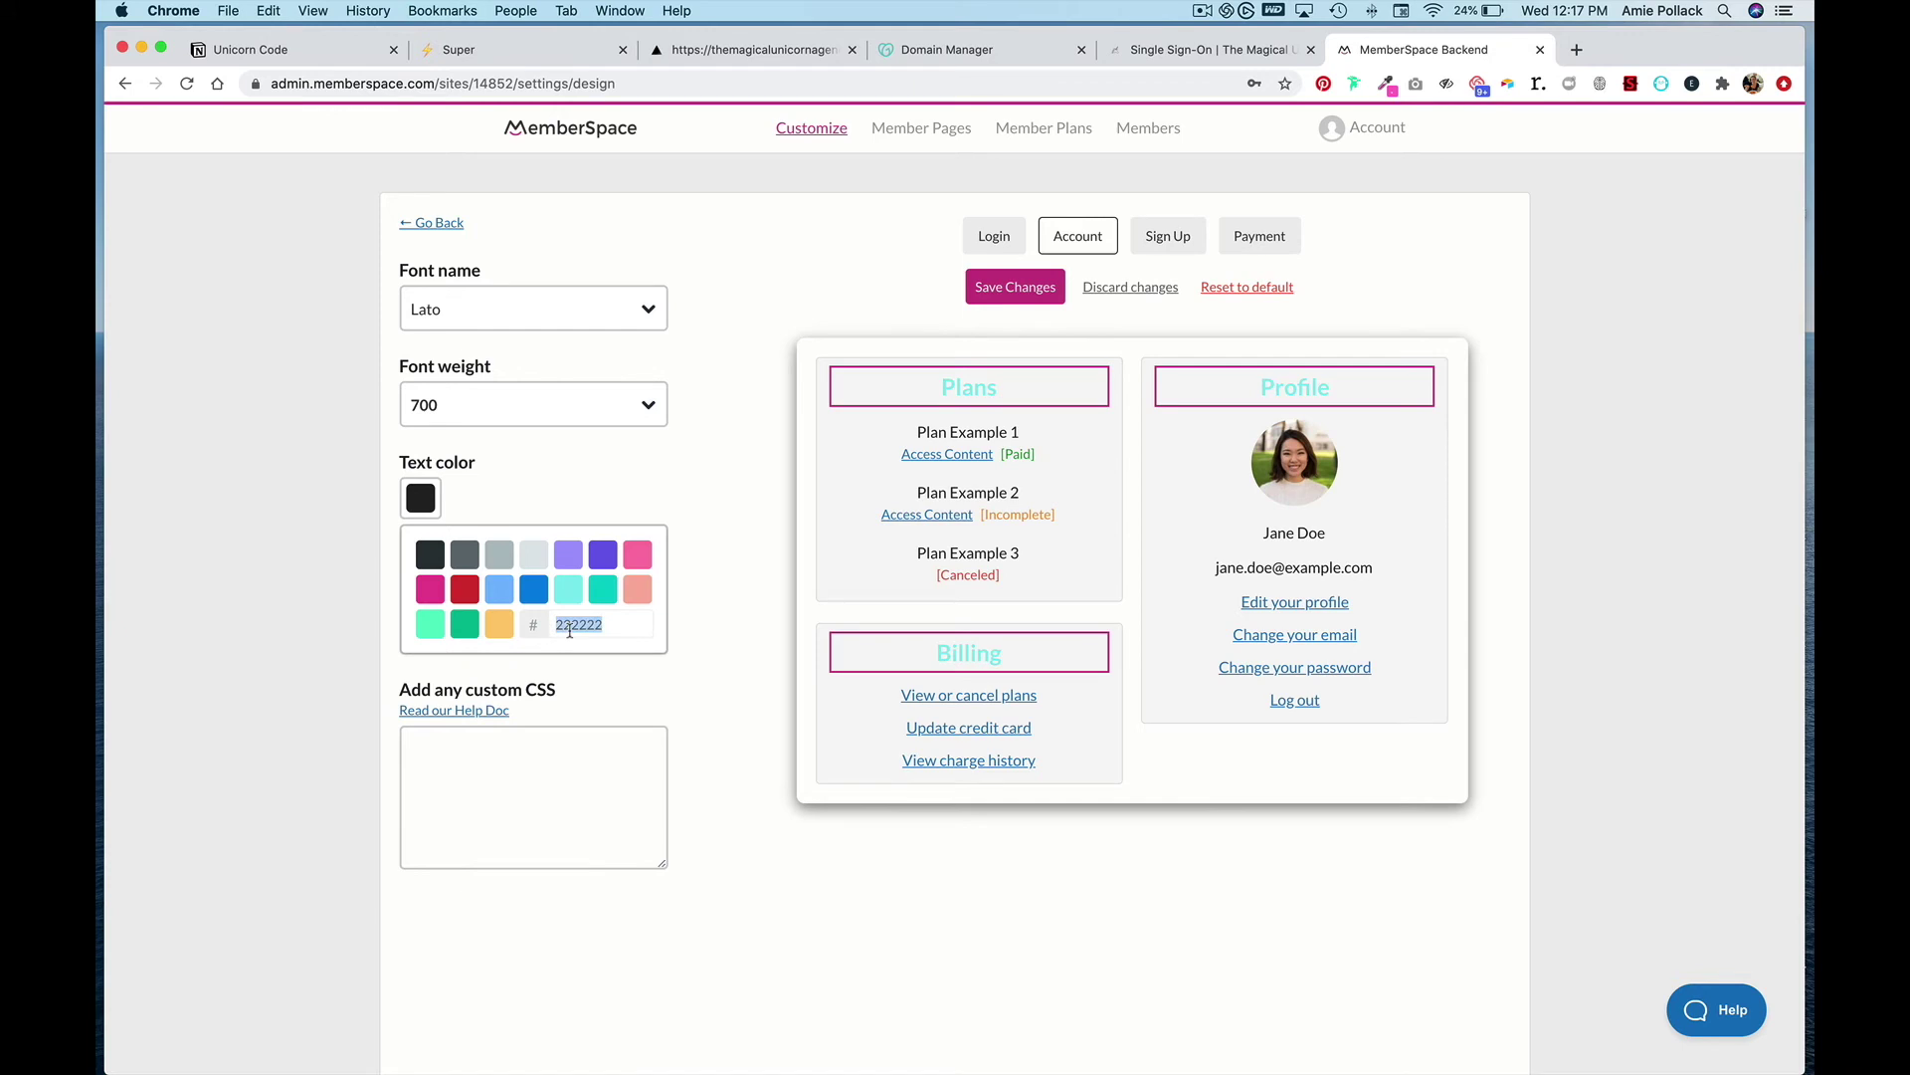
pyautogui.write('#FF67C3')
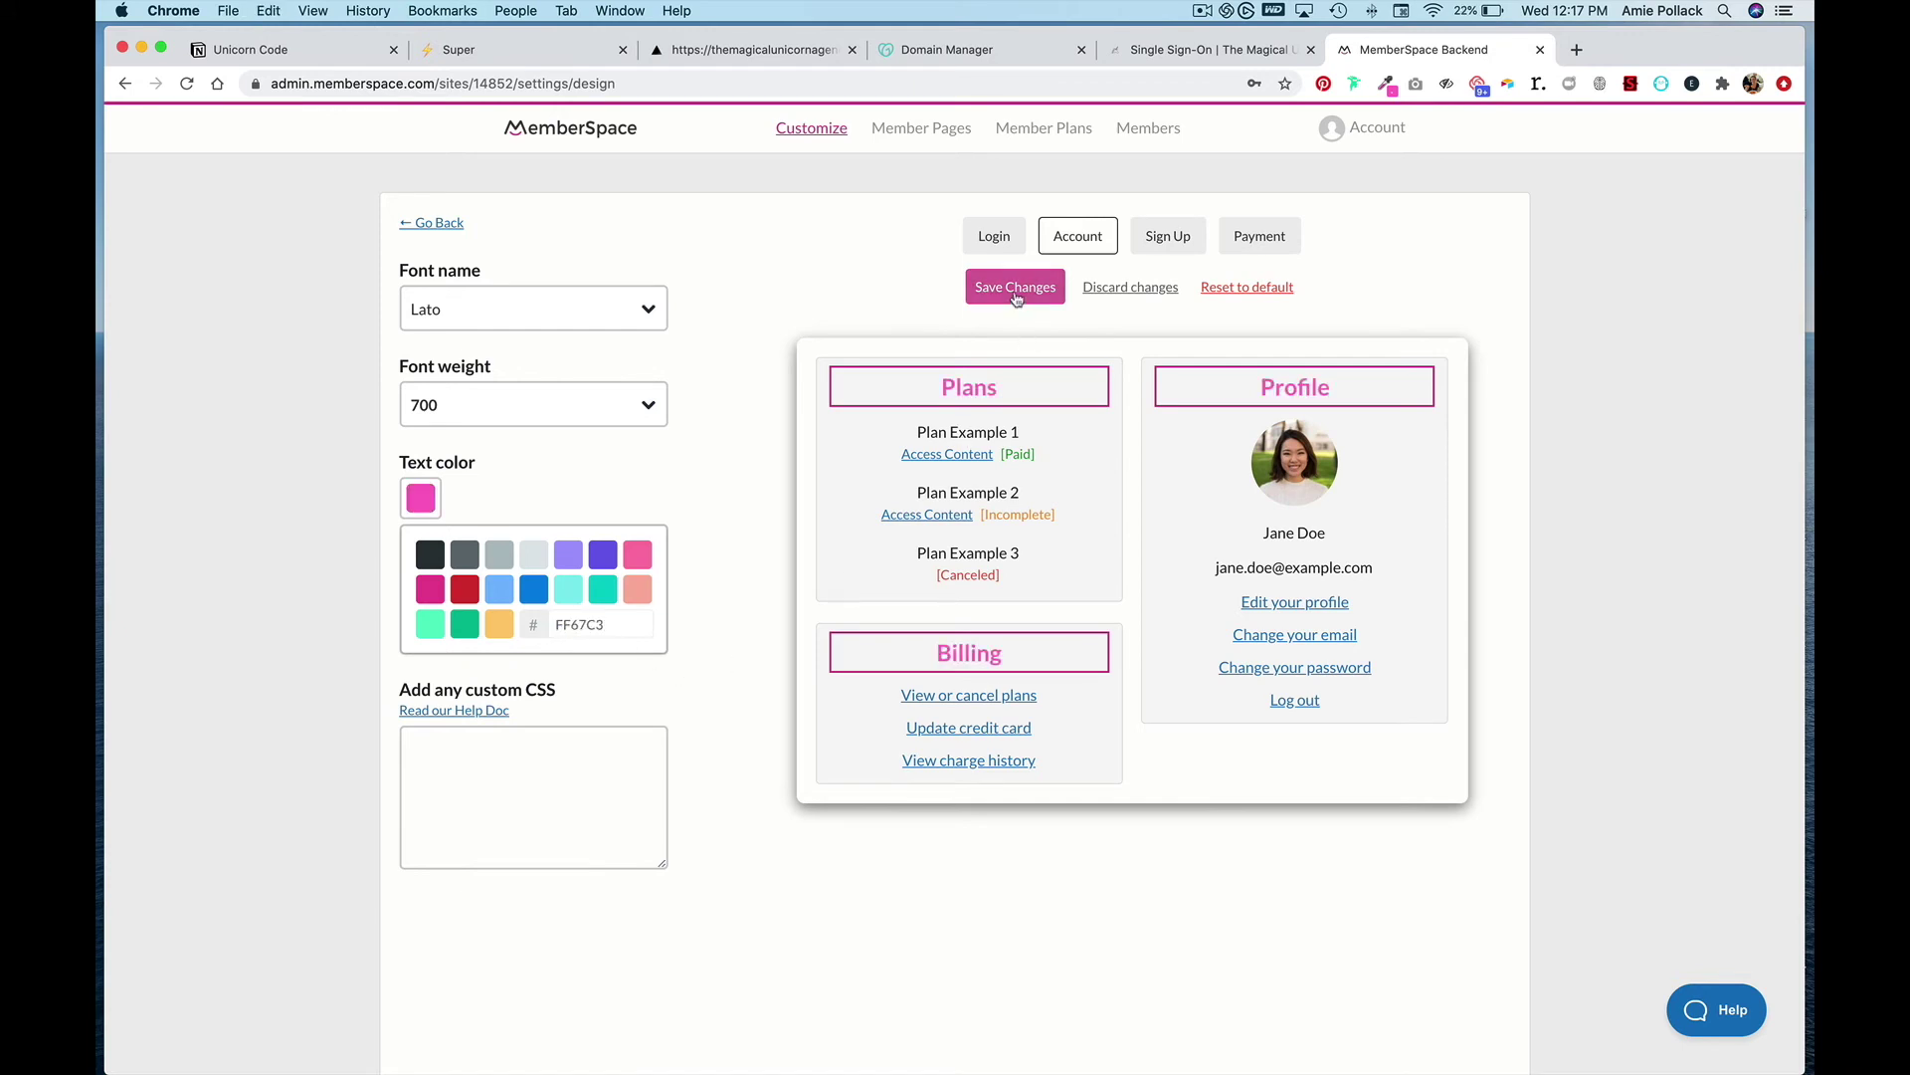
pyautogui.click(1015, 295)
# - Preview the sign-up screen, then return to the agency homepage and scroll down
pyautogui.click(1181, 280)
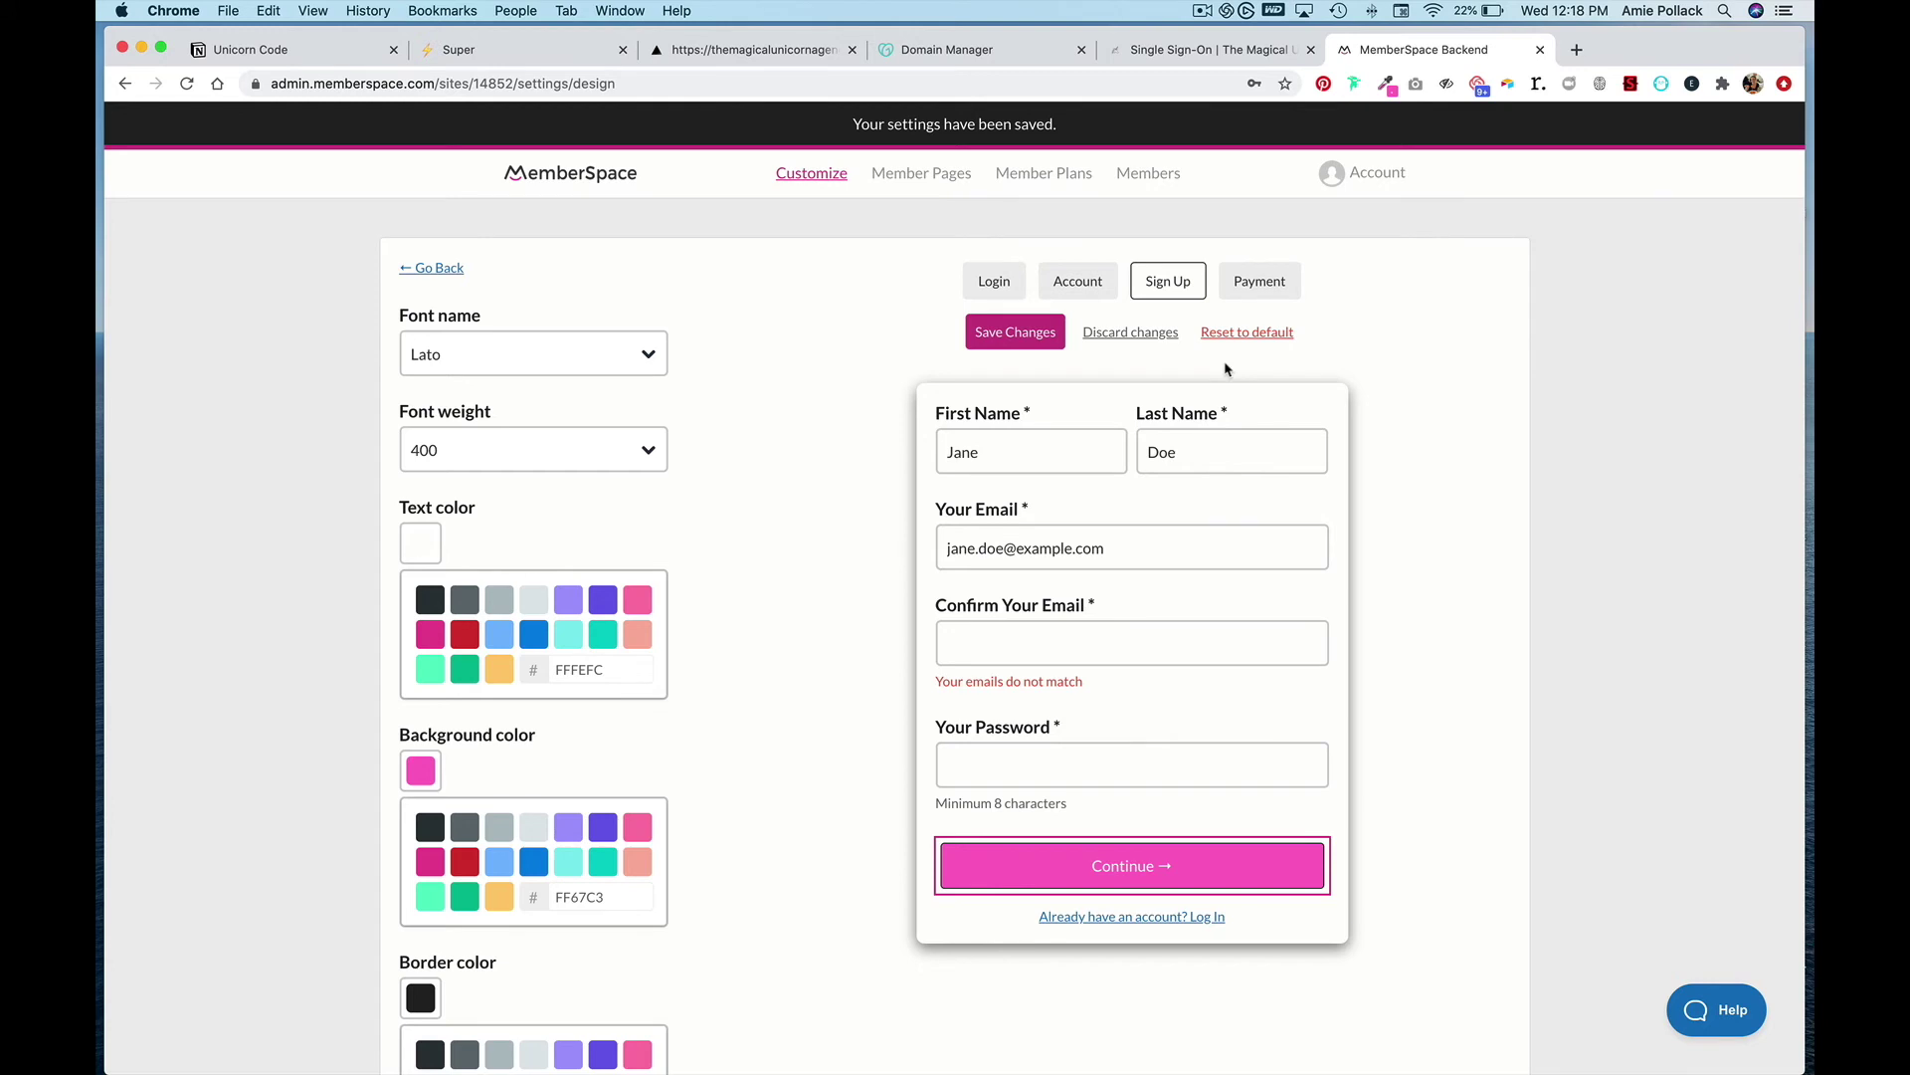
pyautogui.click(783, 60)
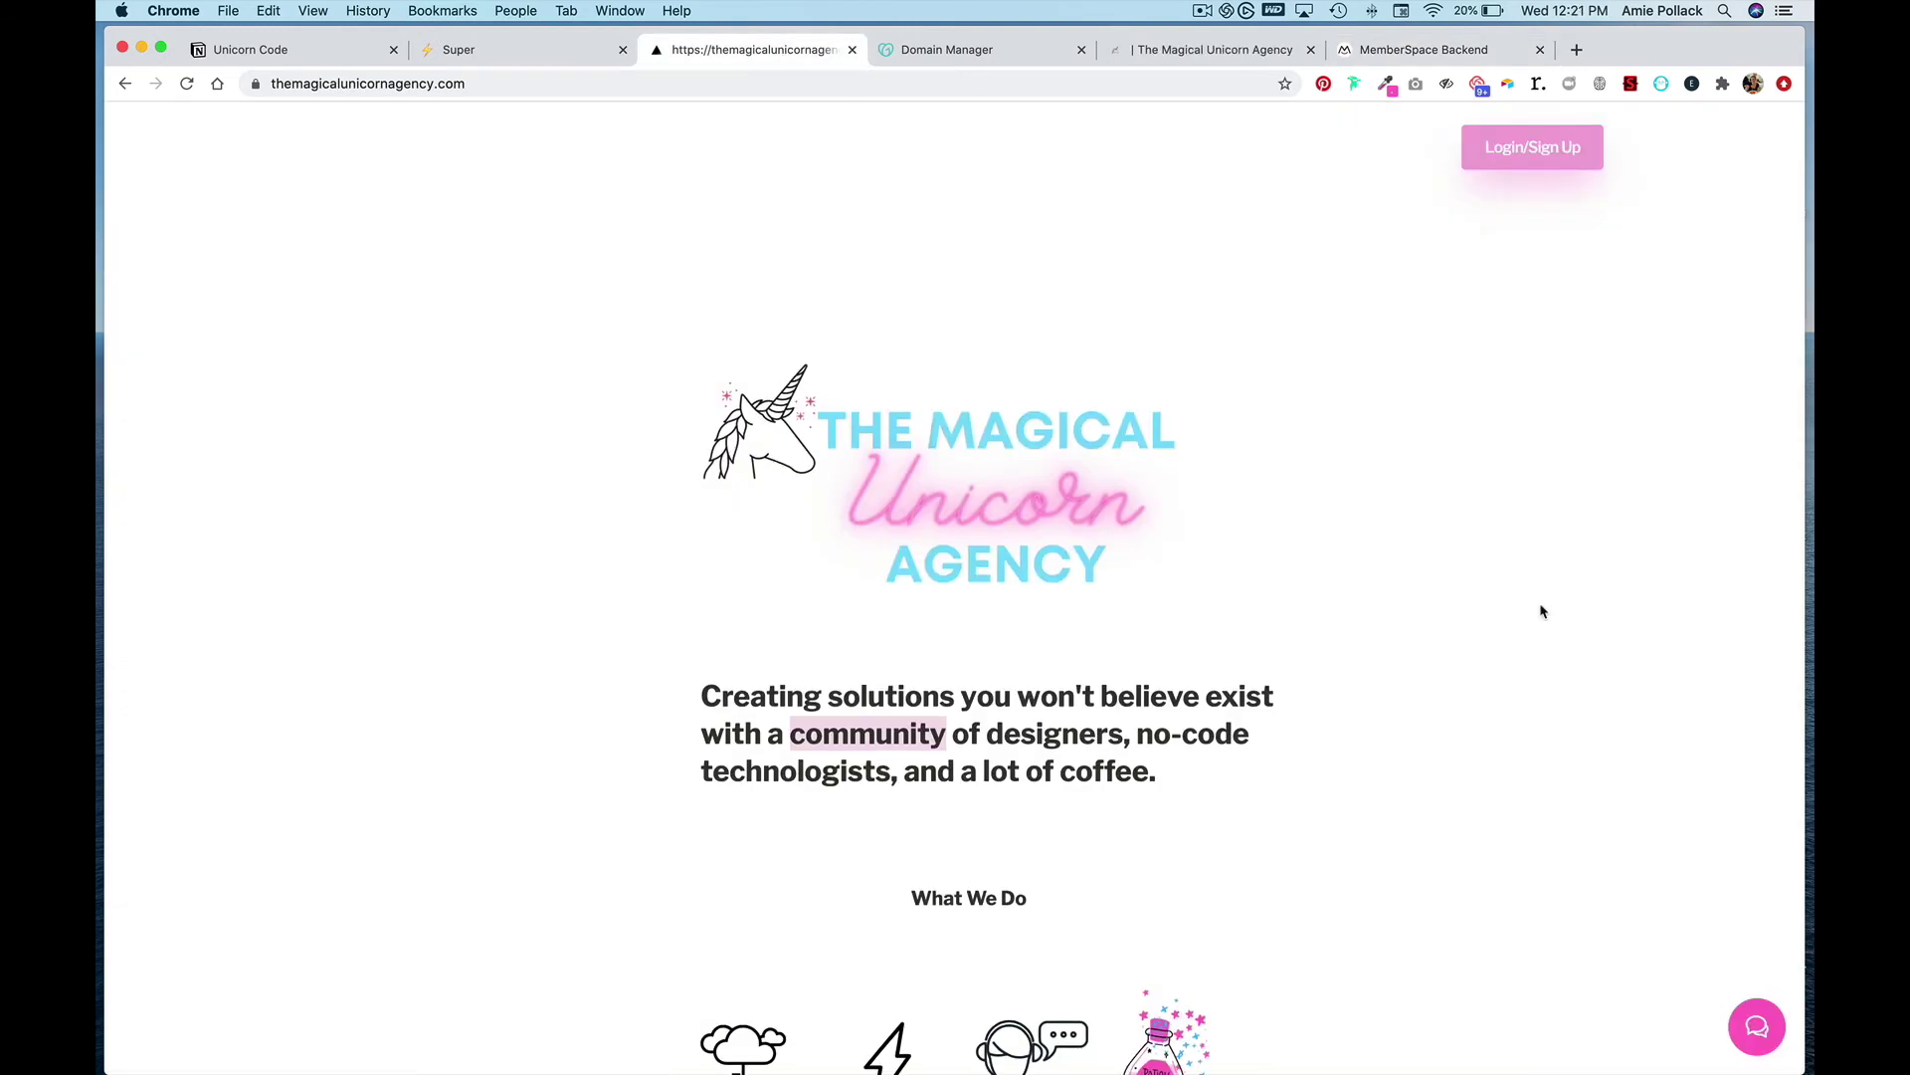
pyautogui.scroll(-10, 1542, 611)
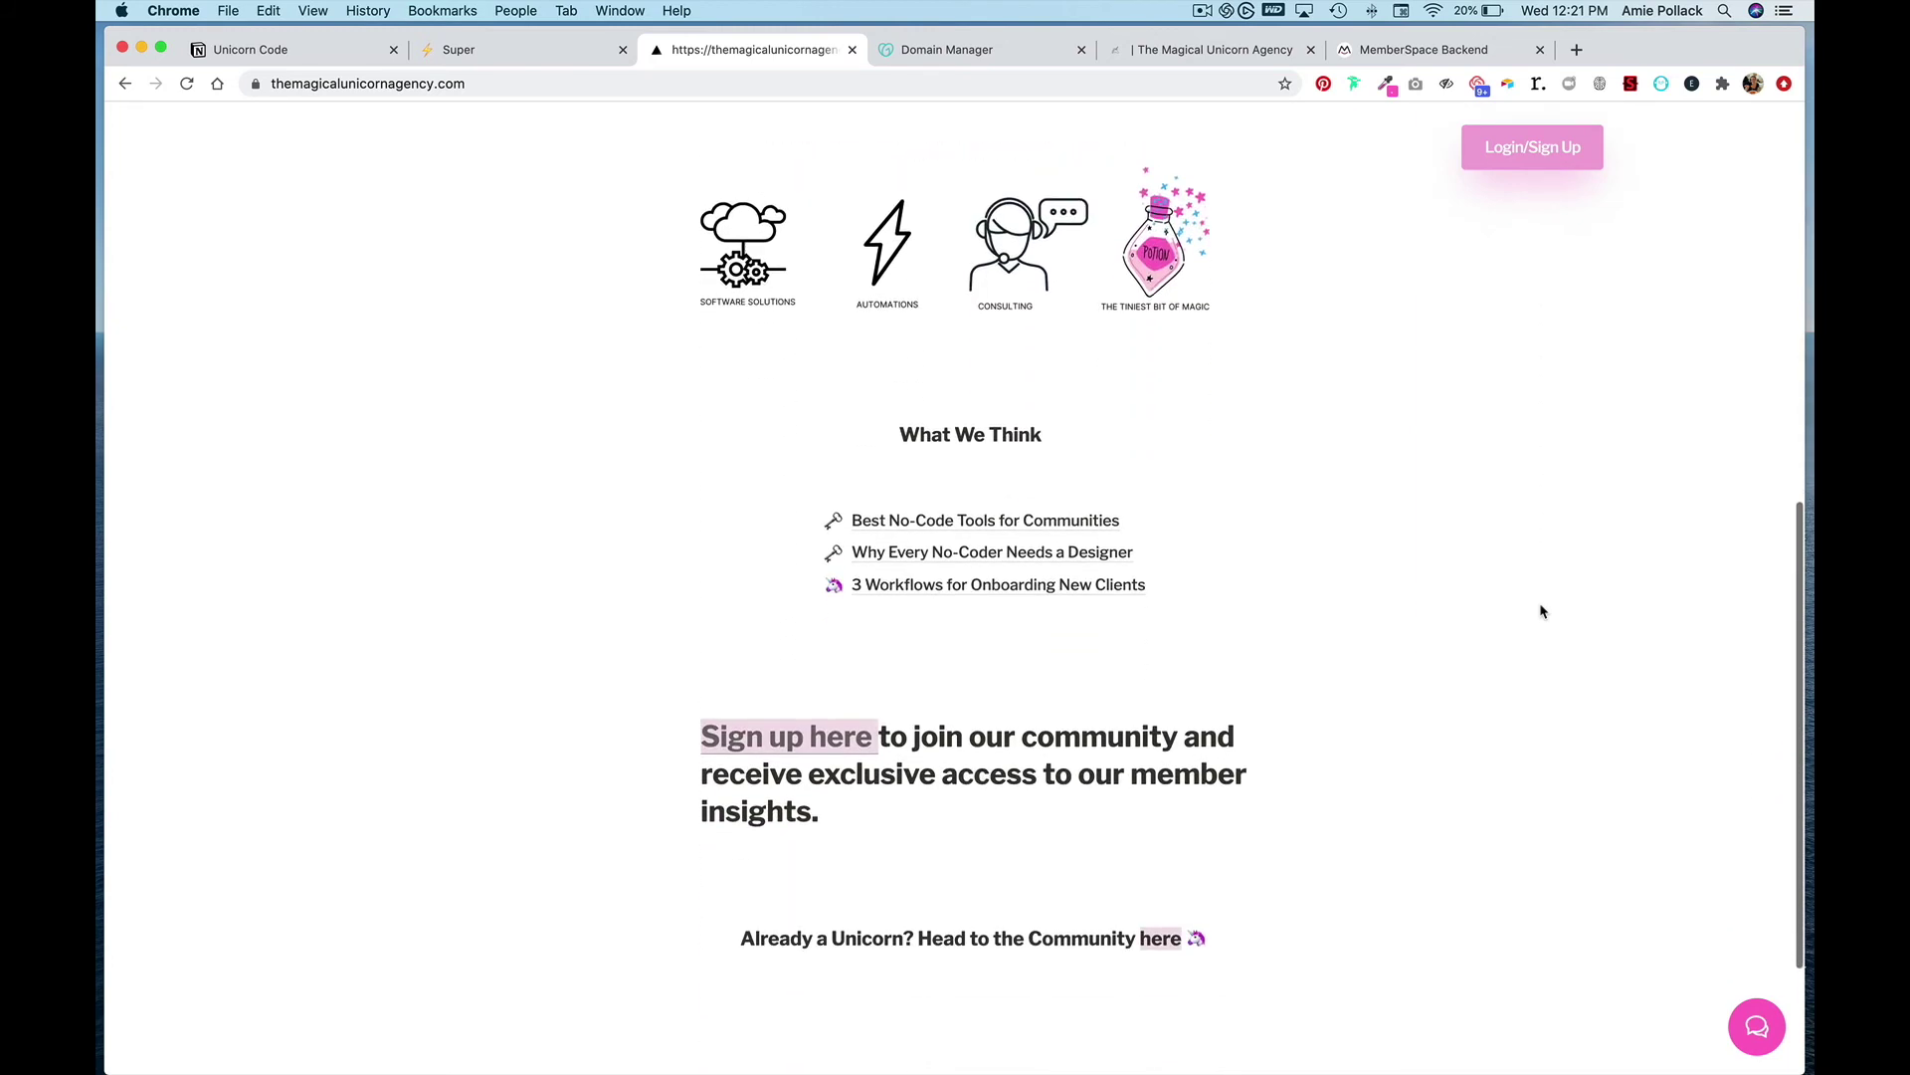
# - Open and close the 'Sign up here' popup, then open the pink-buttoned Login/Sign Up popup
pyautogui.click(813, 691)
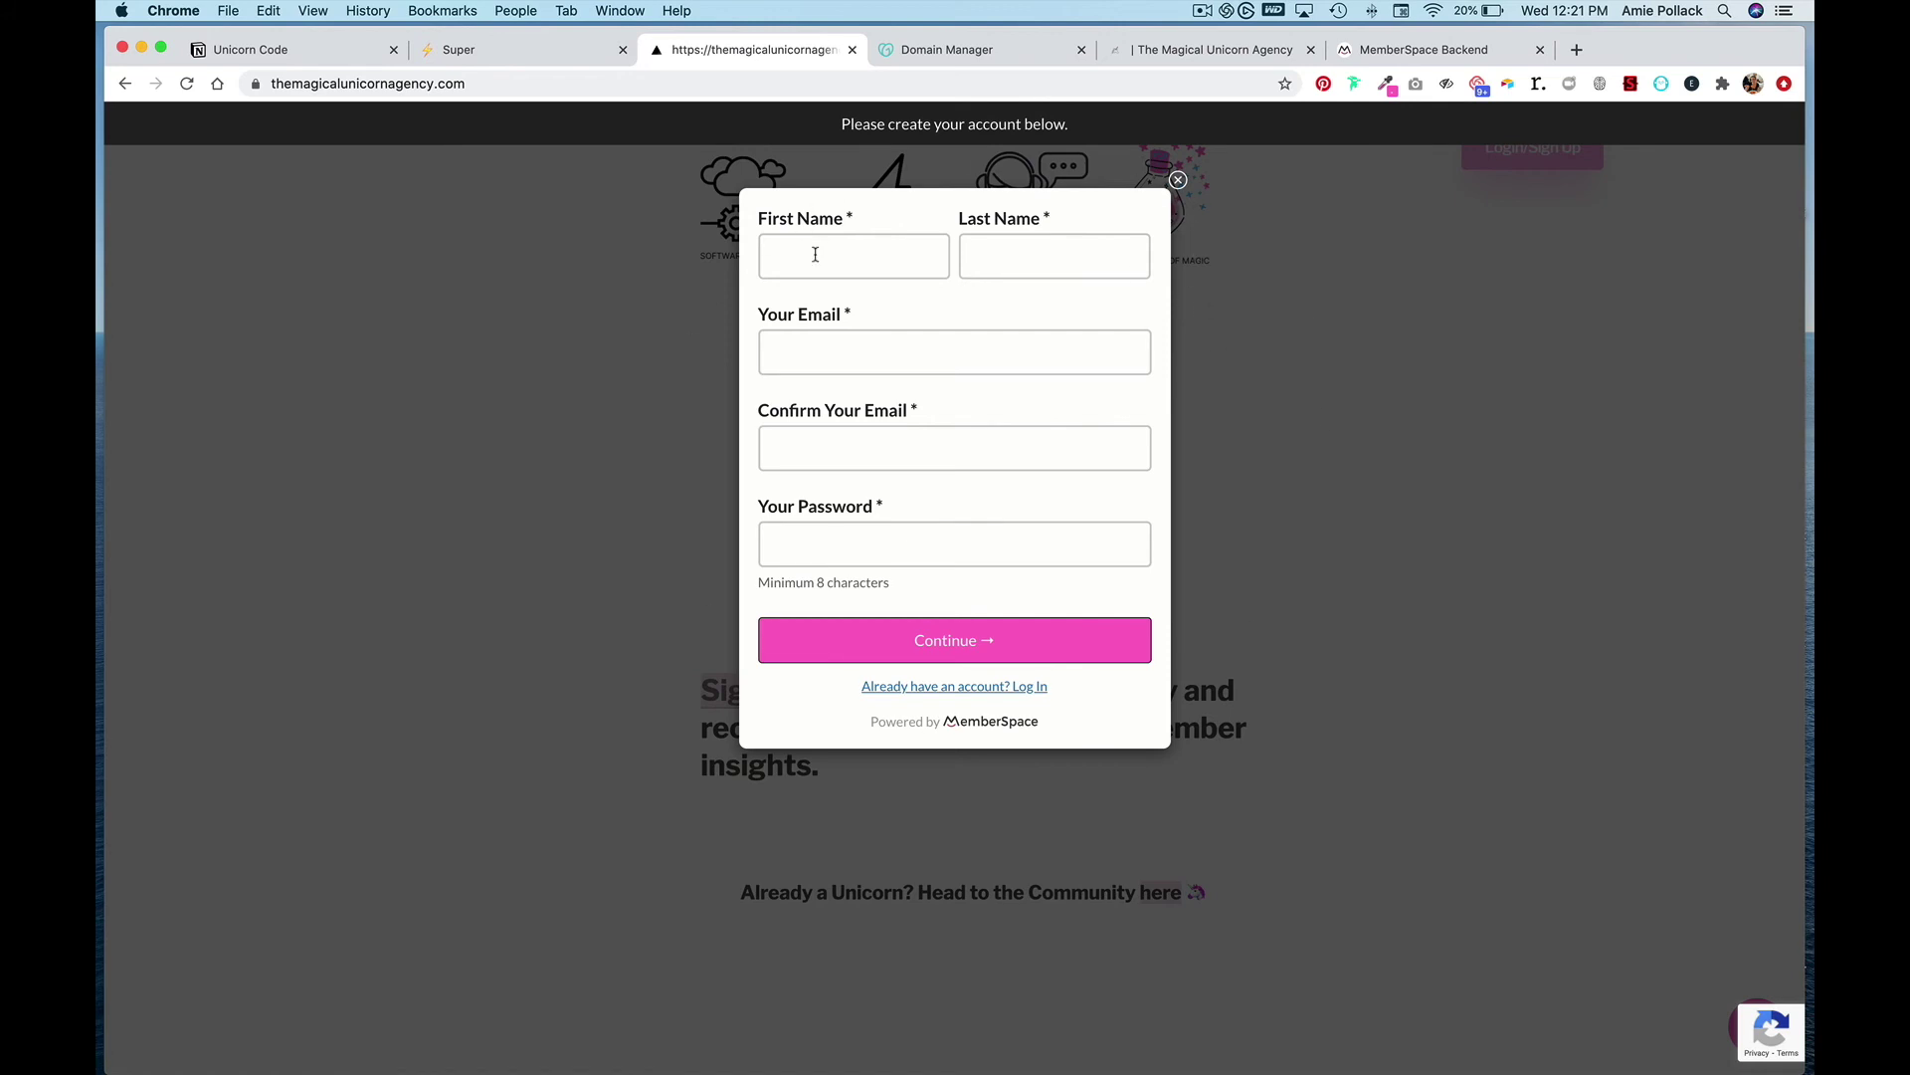
pyautogui.click(1360, 481)
pyautogui.scroll(6, 1360, 482)
pyautogui.click(1534, 148)
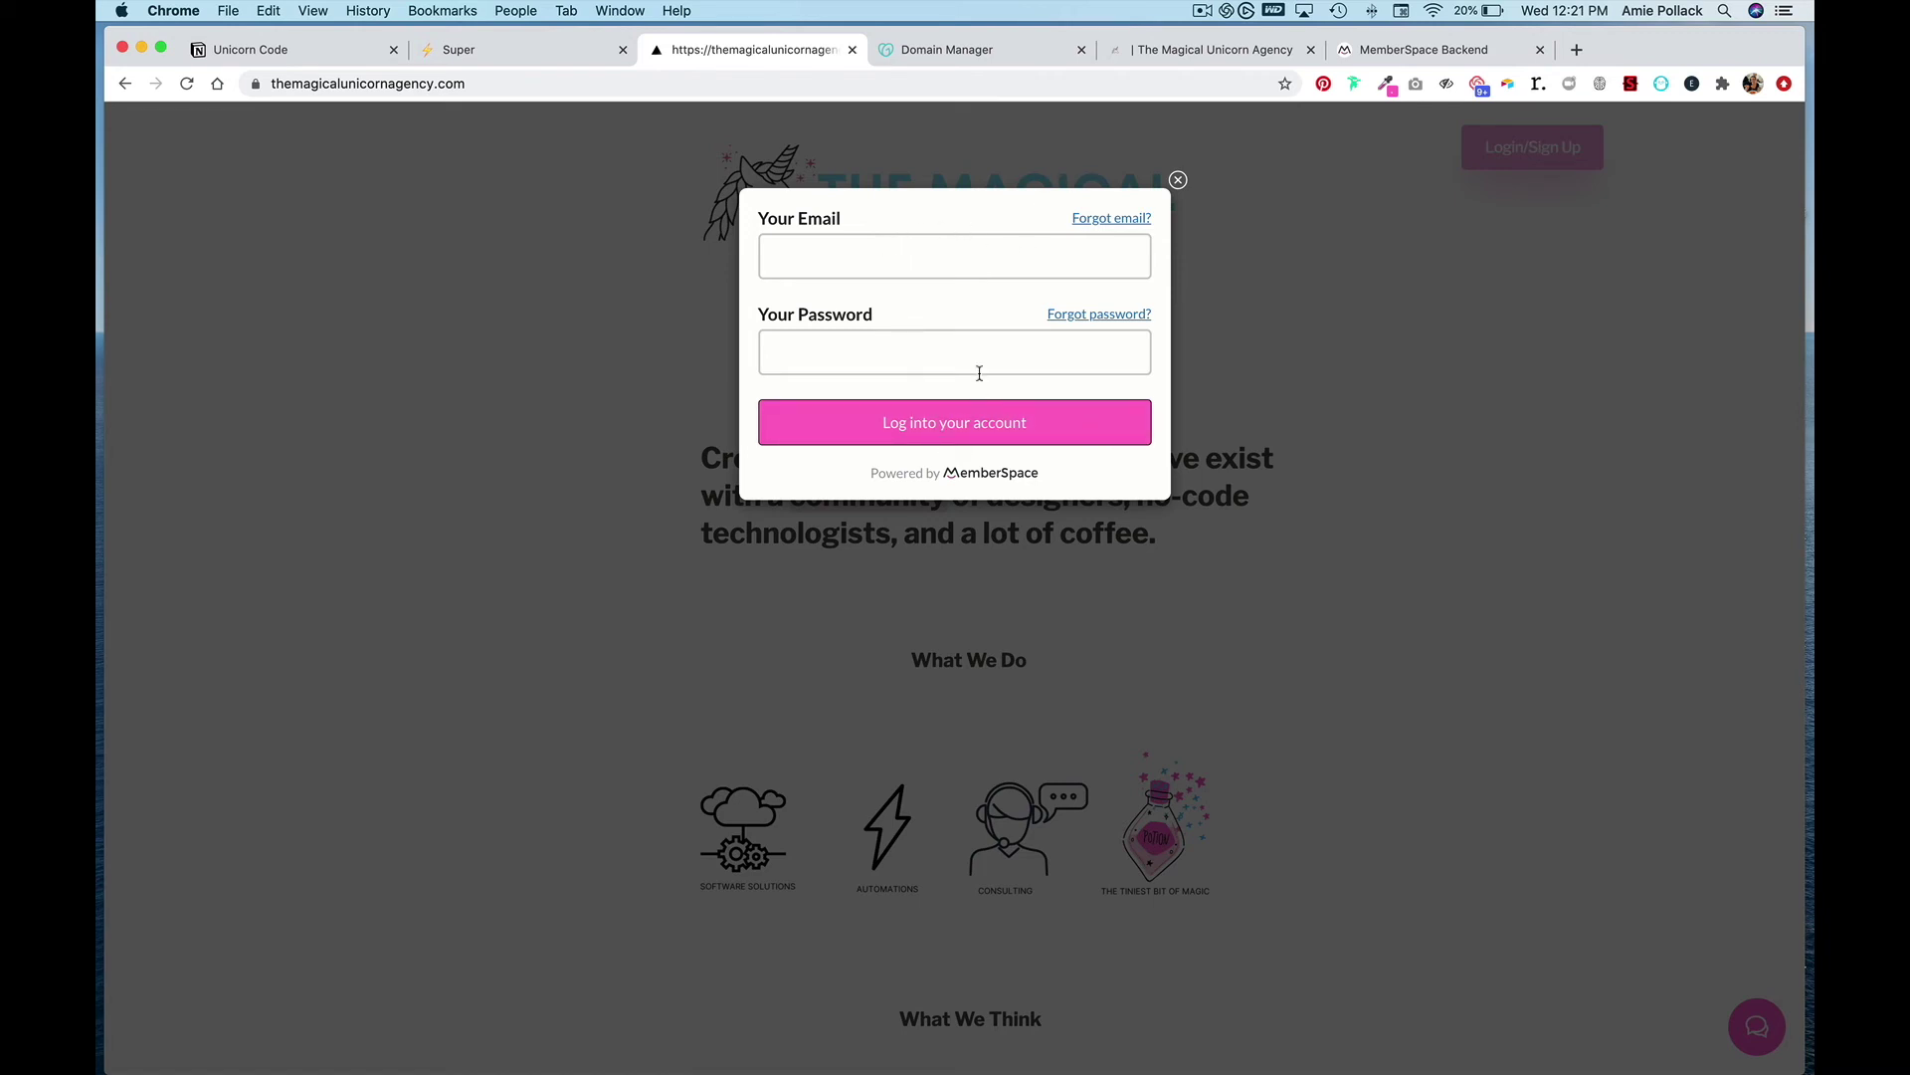
# - Enable the login form's Create Account button so new accounts join Unicorn Community, and save
pyautogui.click(1349, 52)
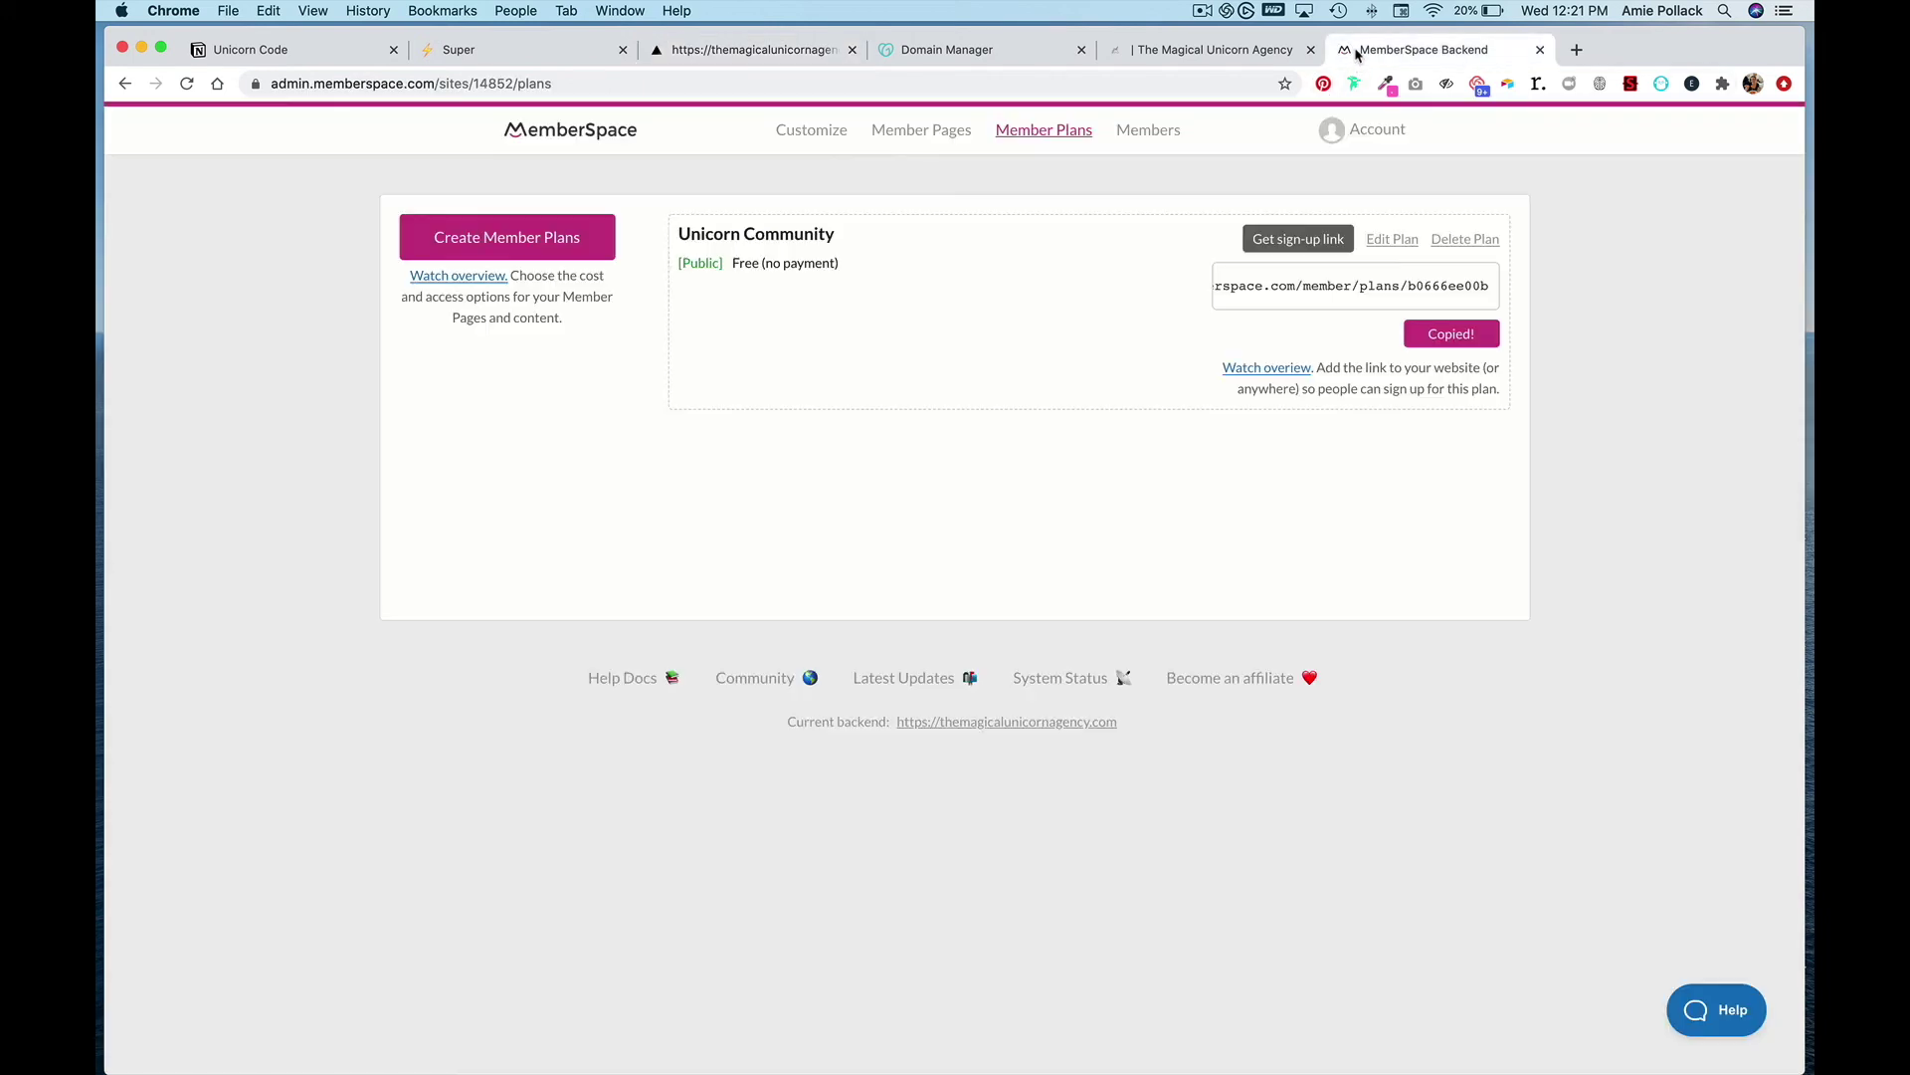
pyautogui.click(787, 131)
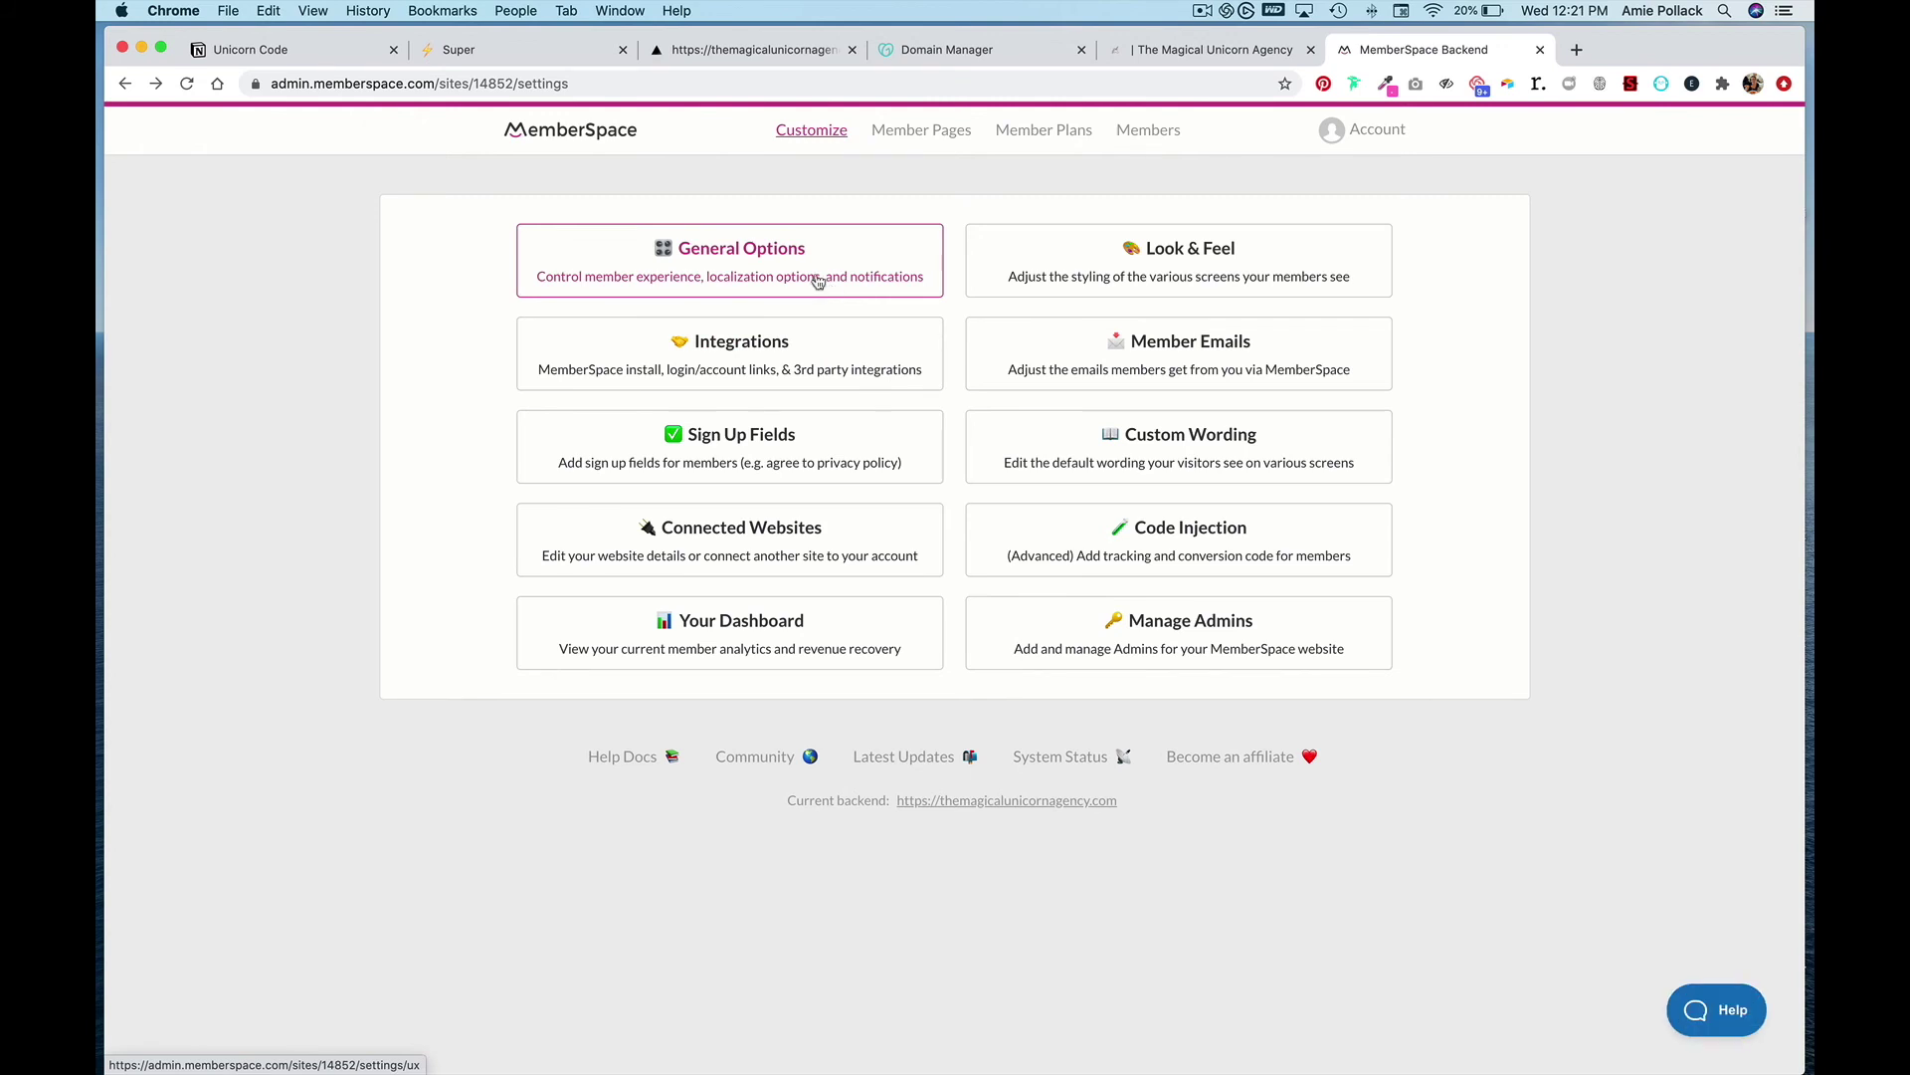
pyautogui.click(801, 264)
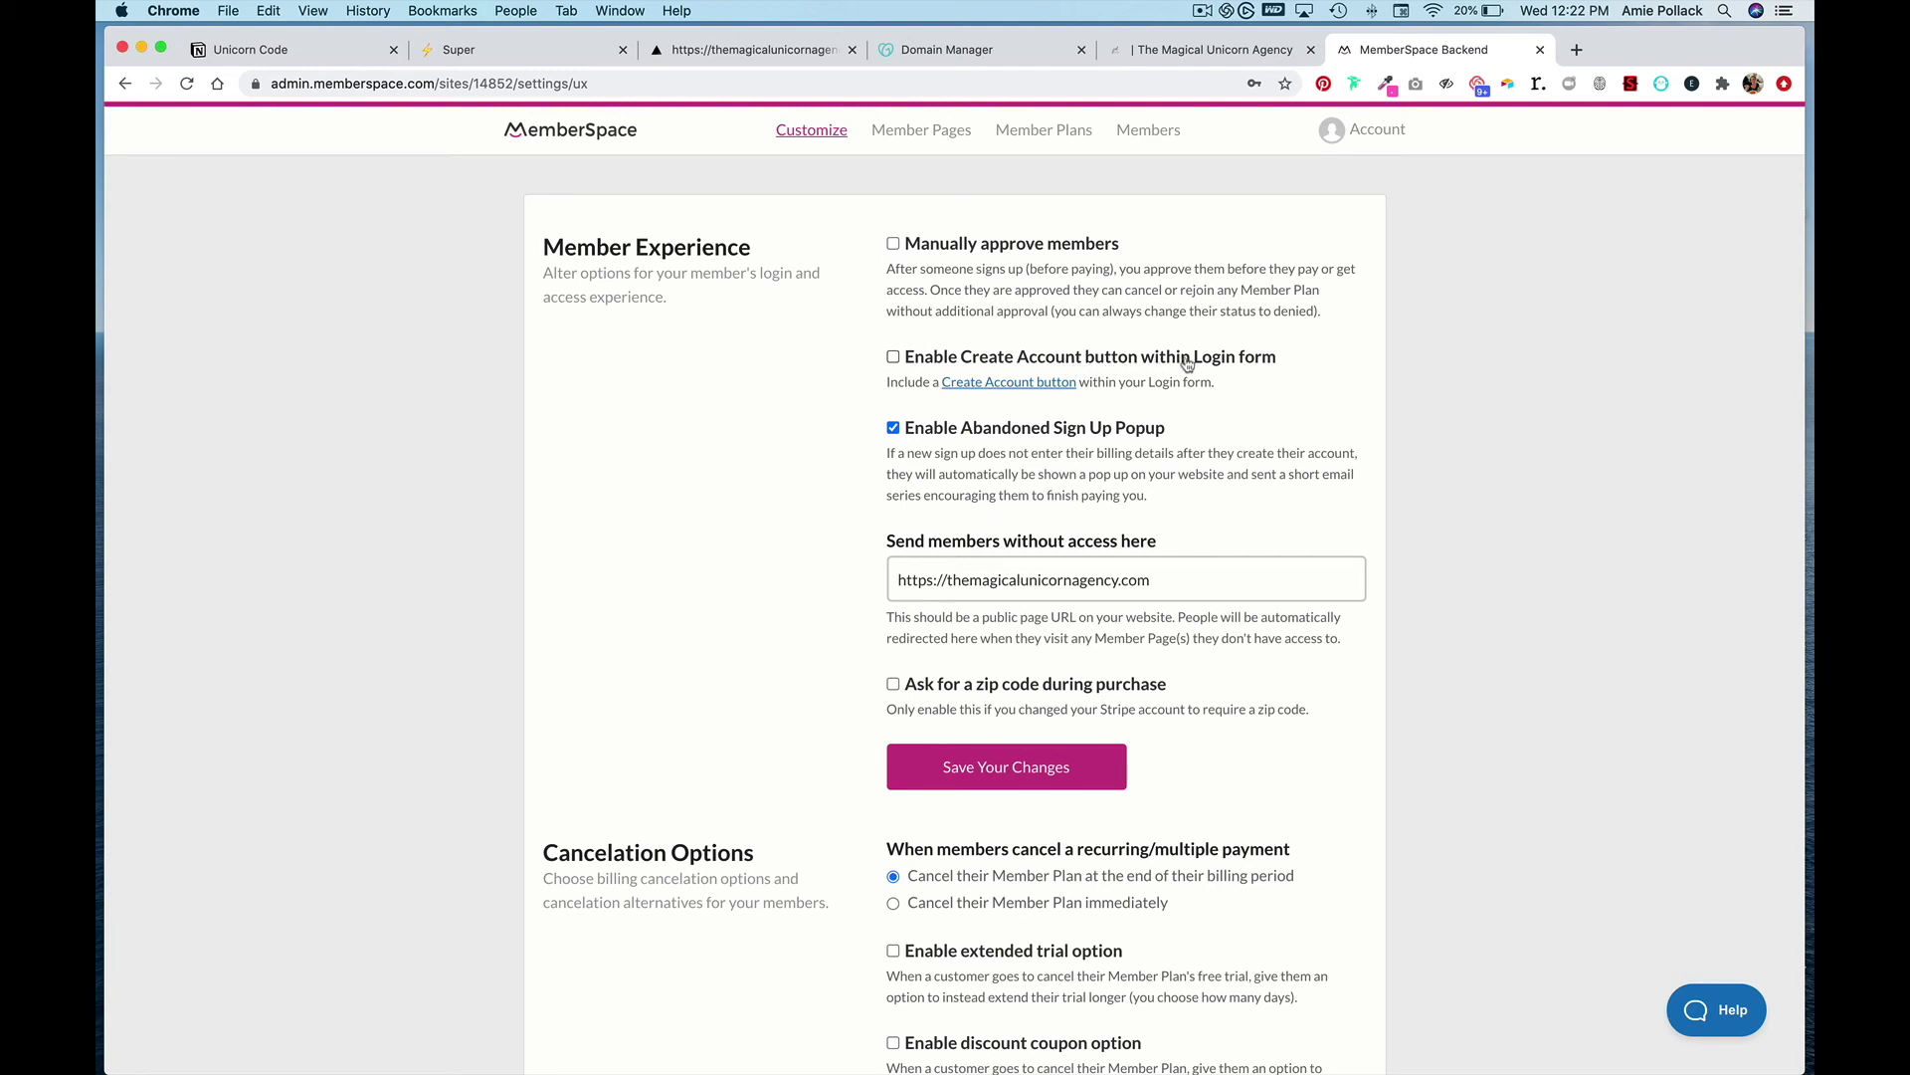
pyautogui.click(1124, 365)
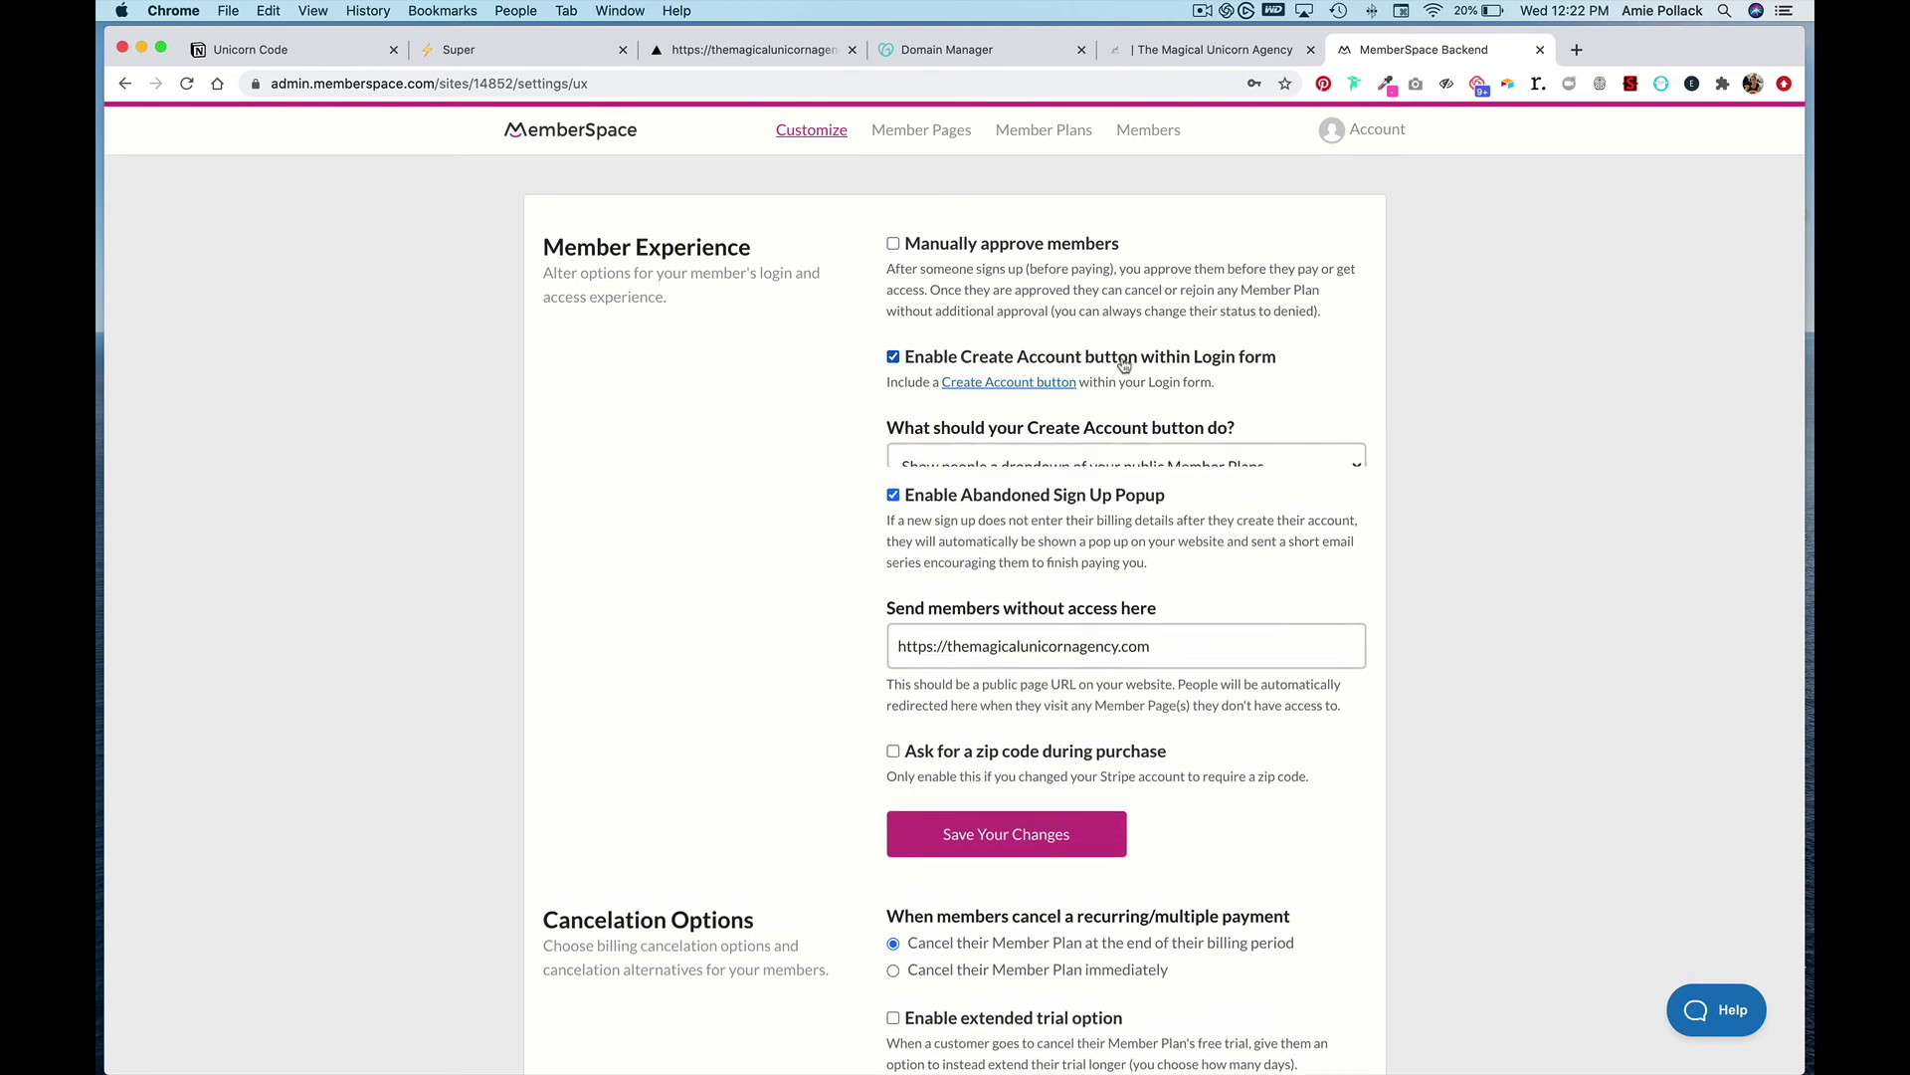
pyautogui.click(1114, 473)
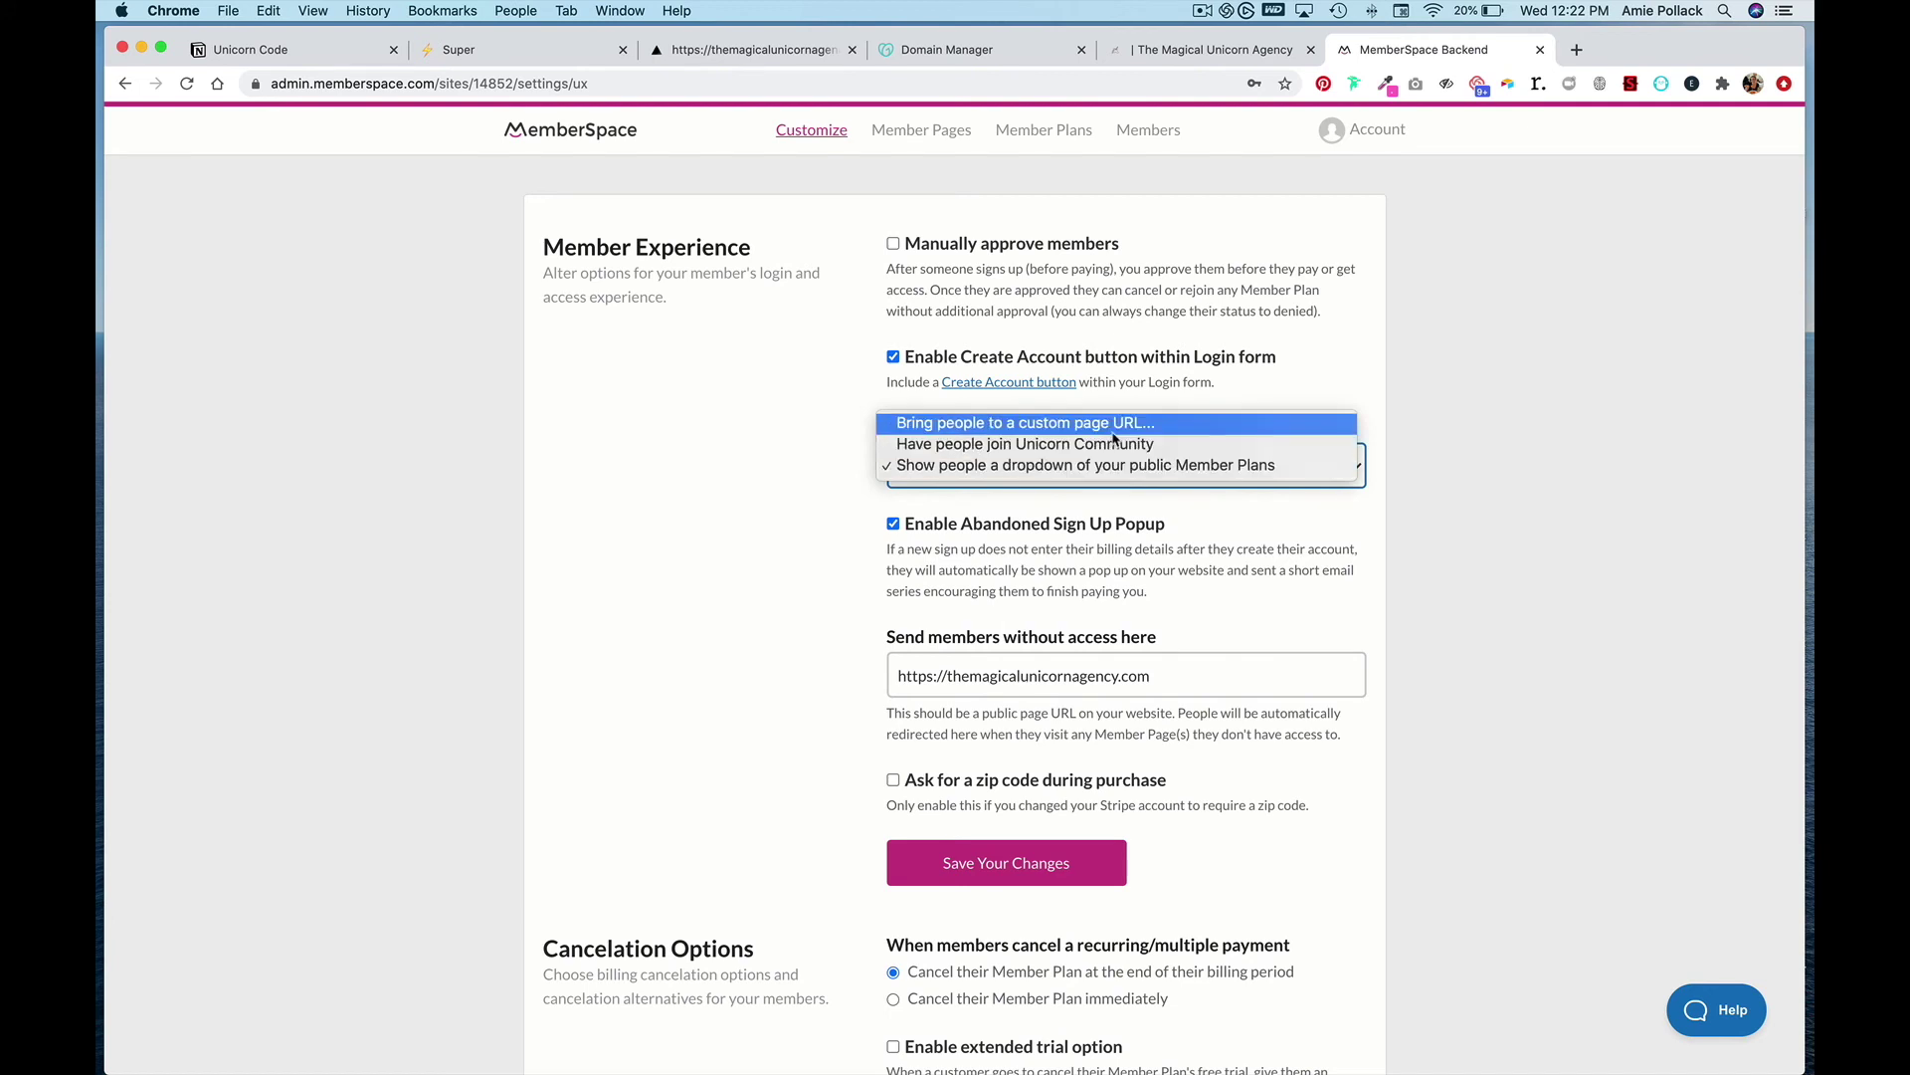
pyautogui.click(1113, 445)
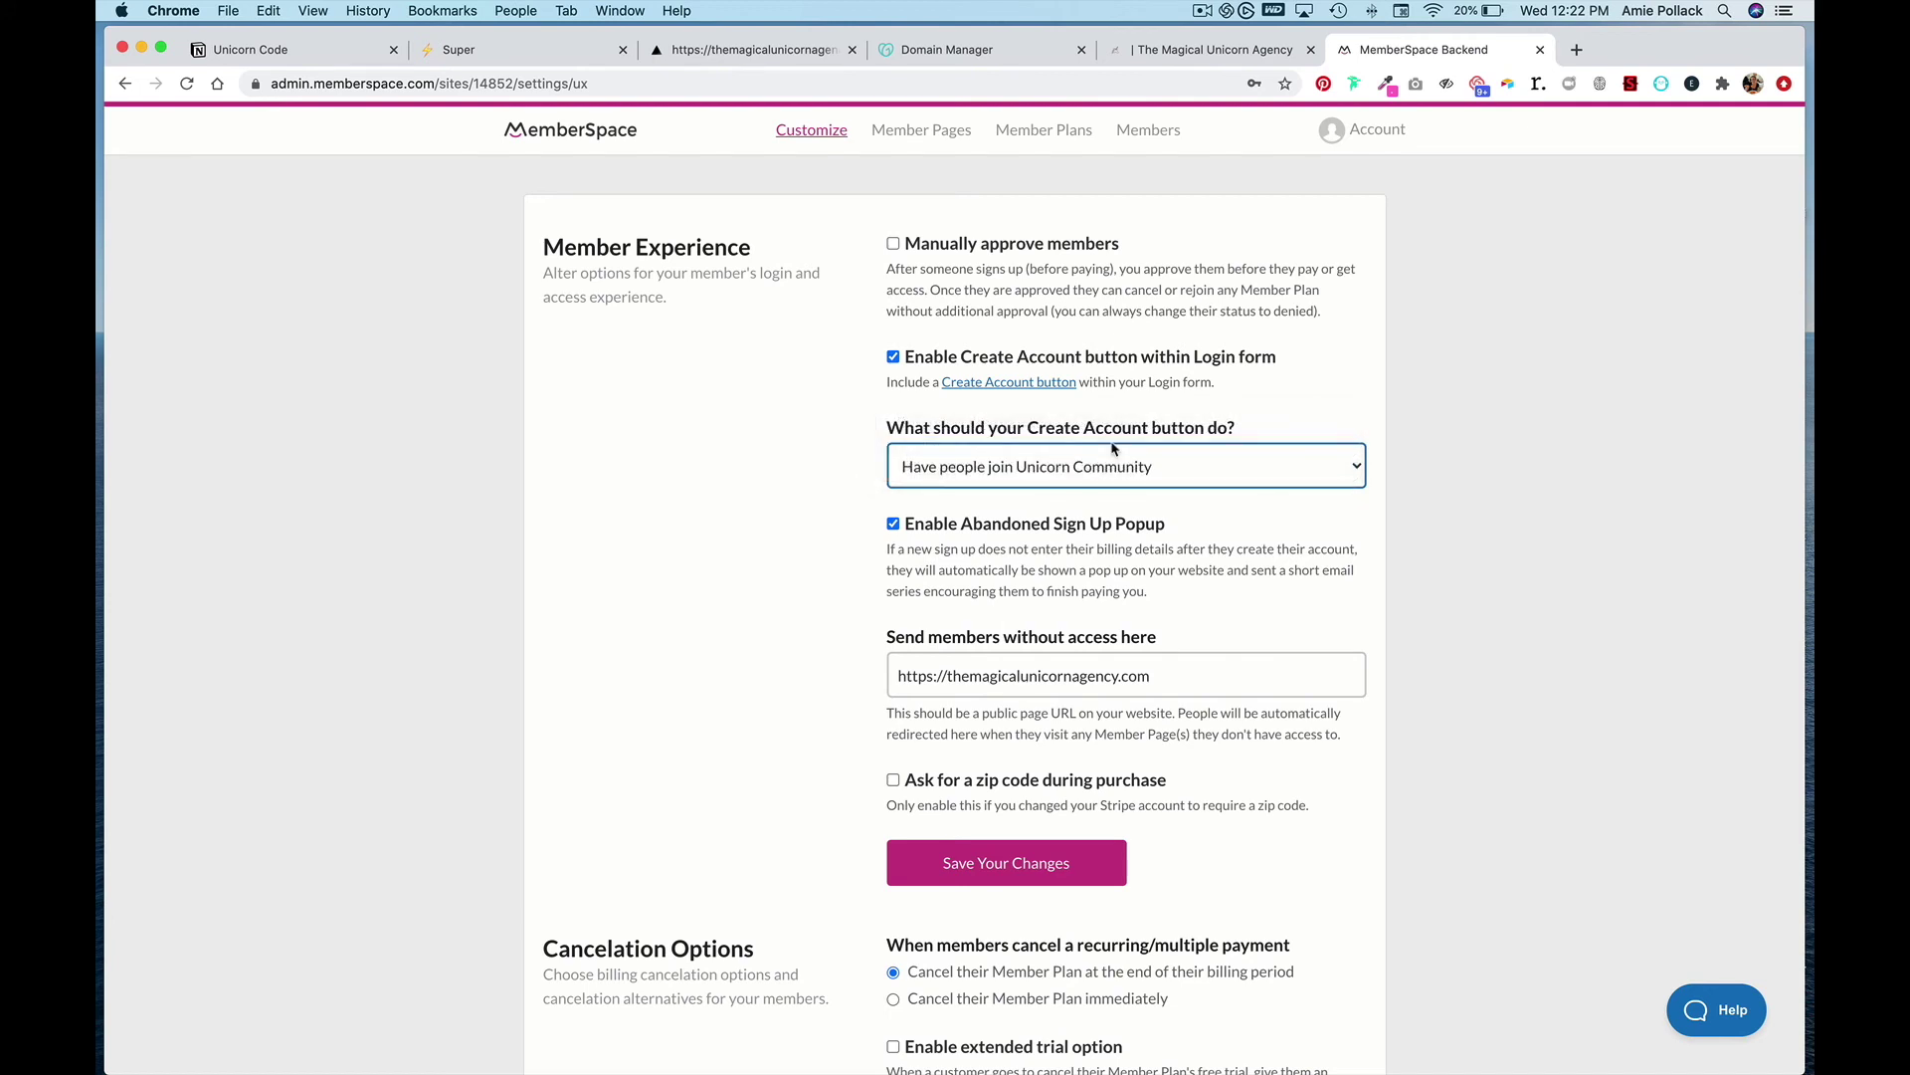
pyautogui.click(1030, 861)
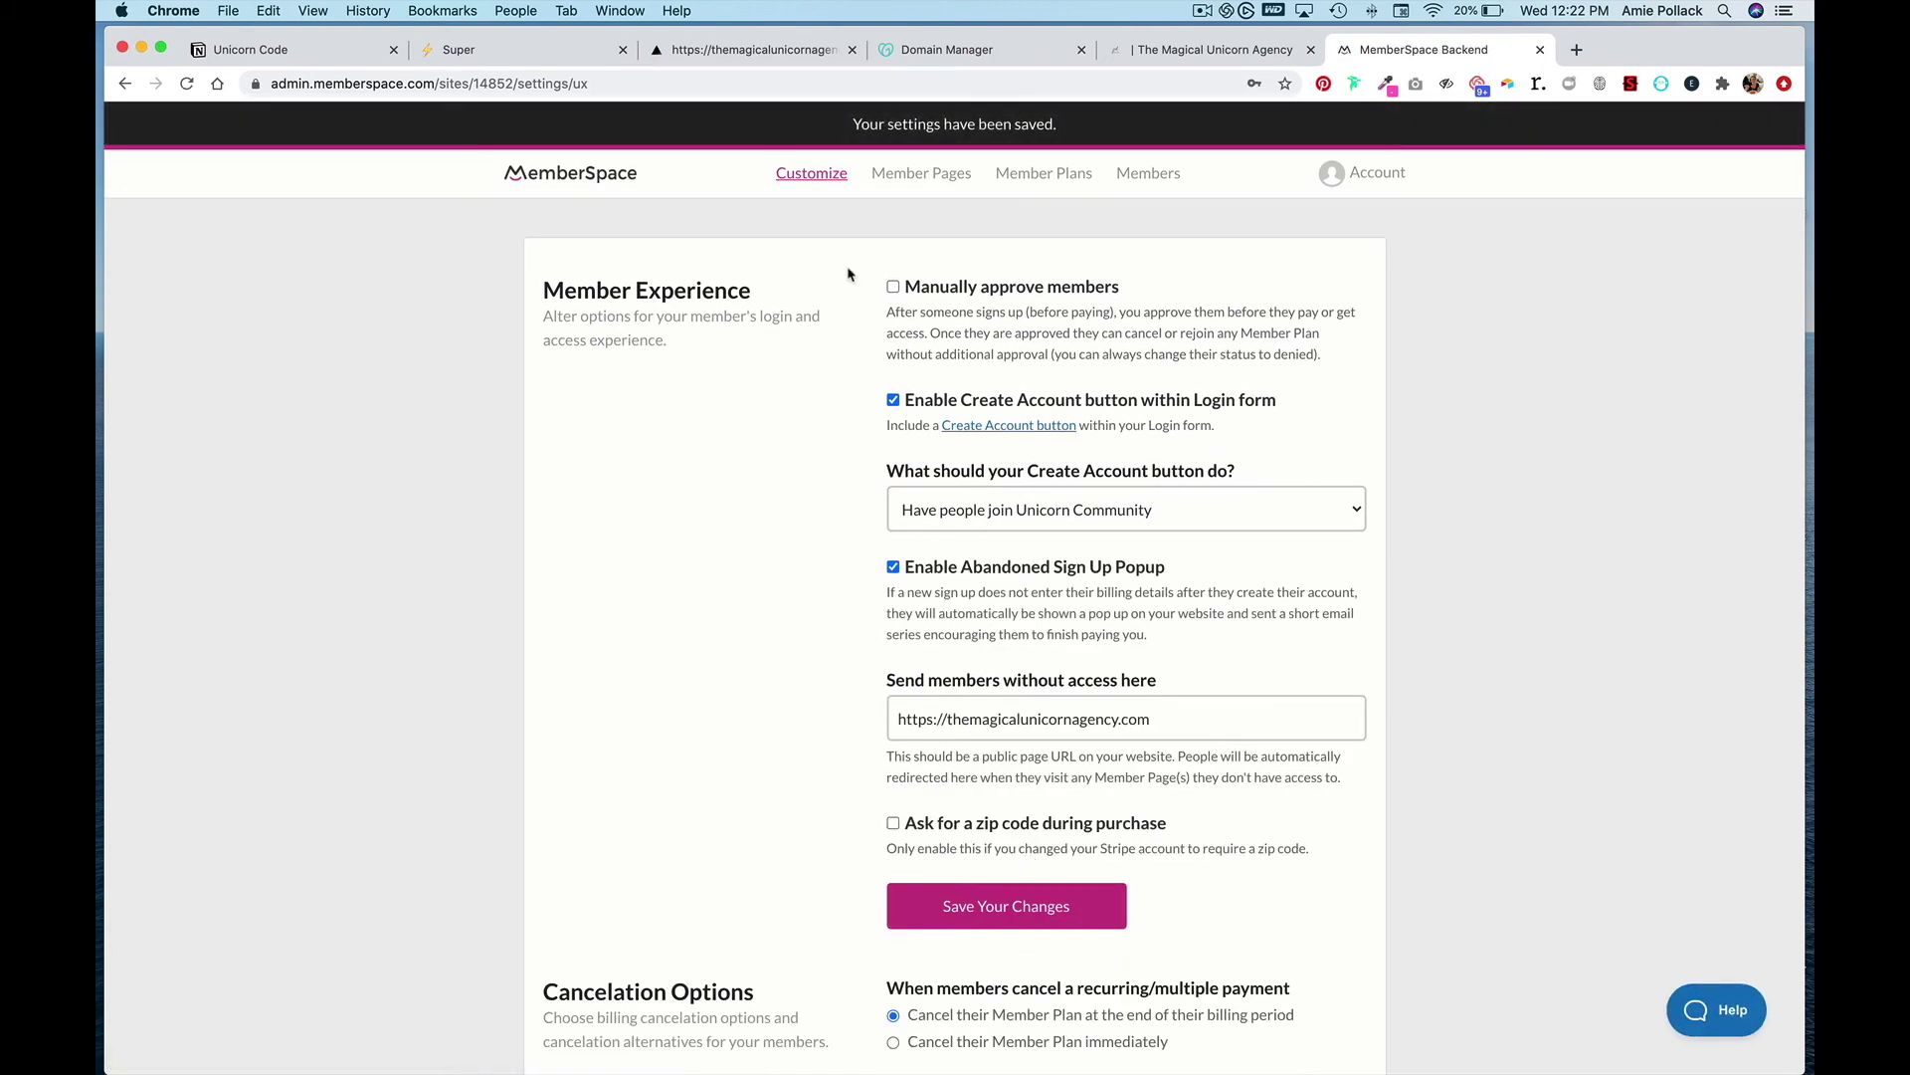
pyautogui.click(830, 187)
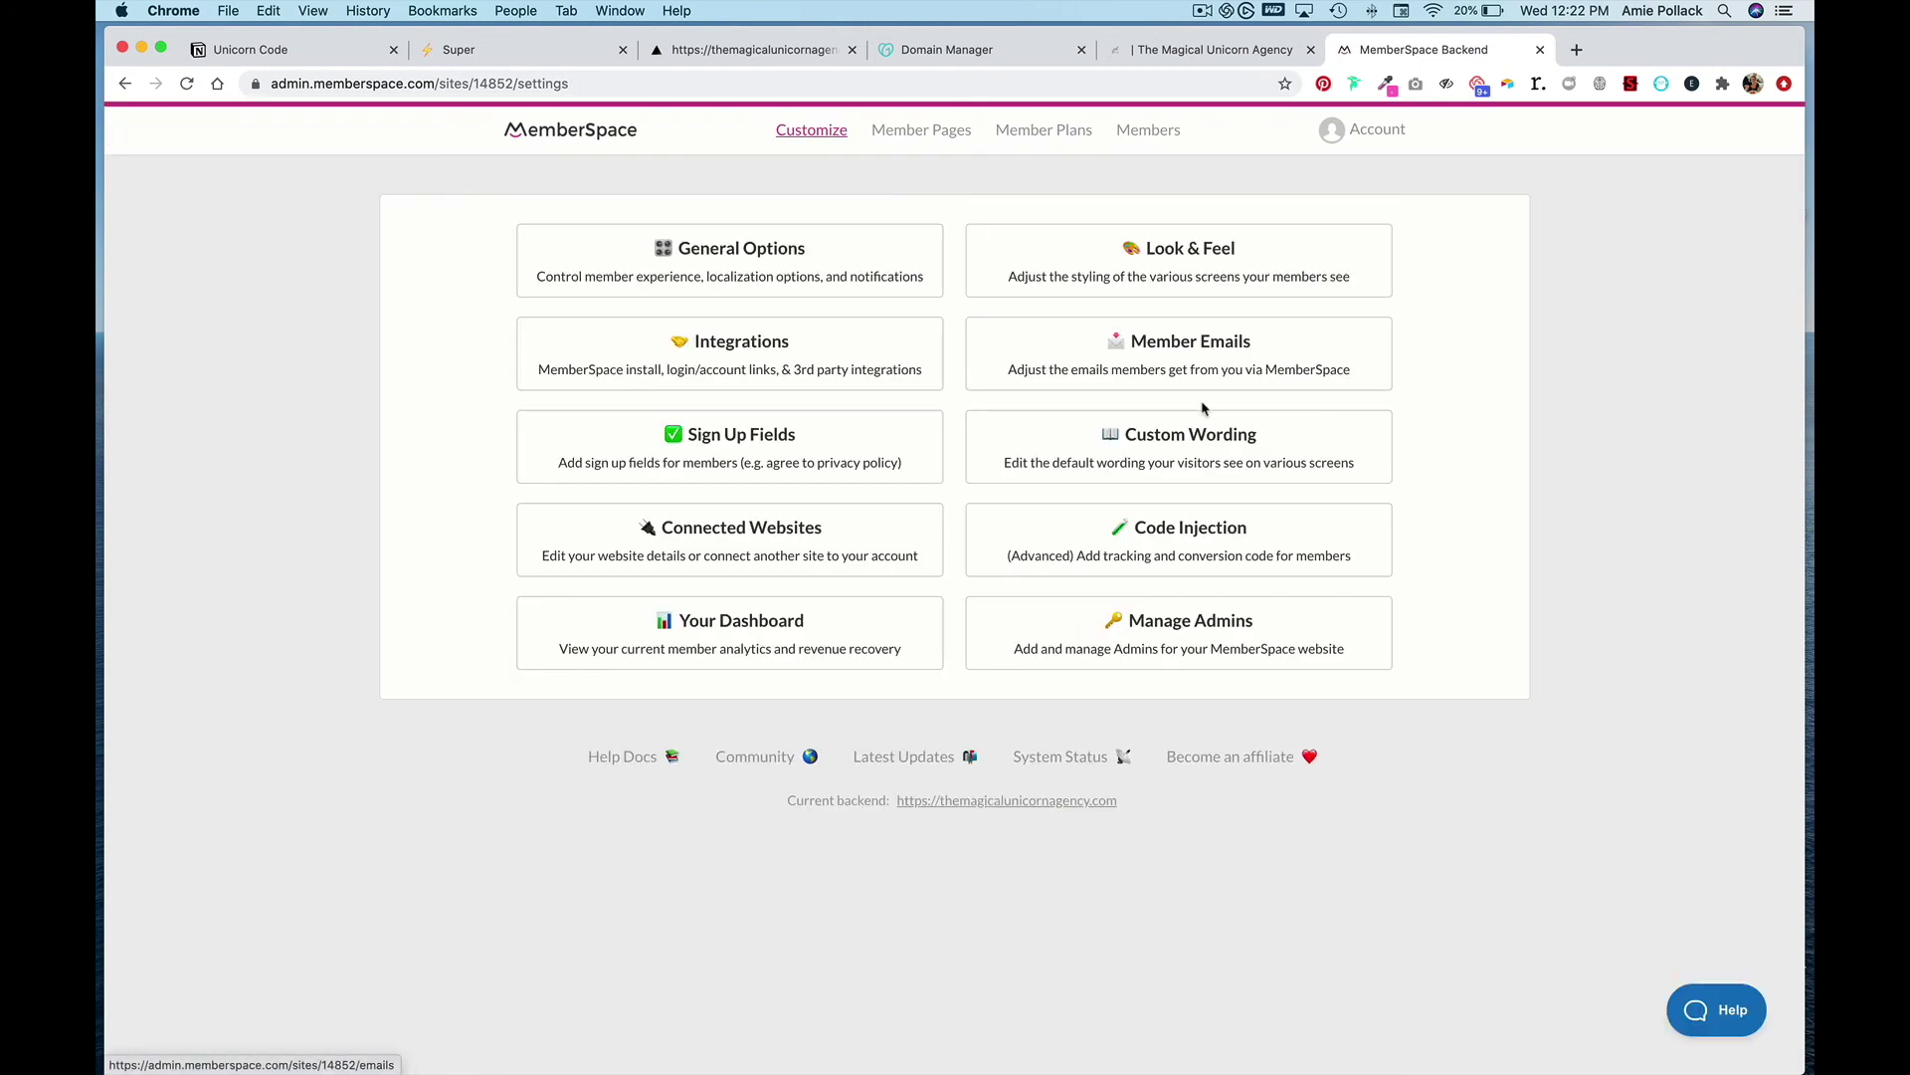
# - Reload the Magical Unicorn Agency site and check that the login popup now offers account creation
pyautogui.click(786, 50)
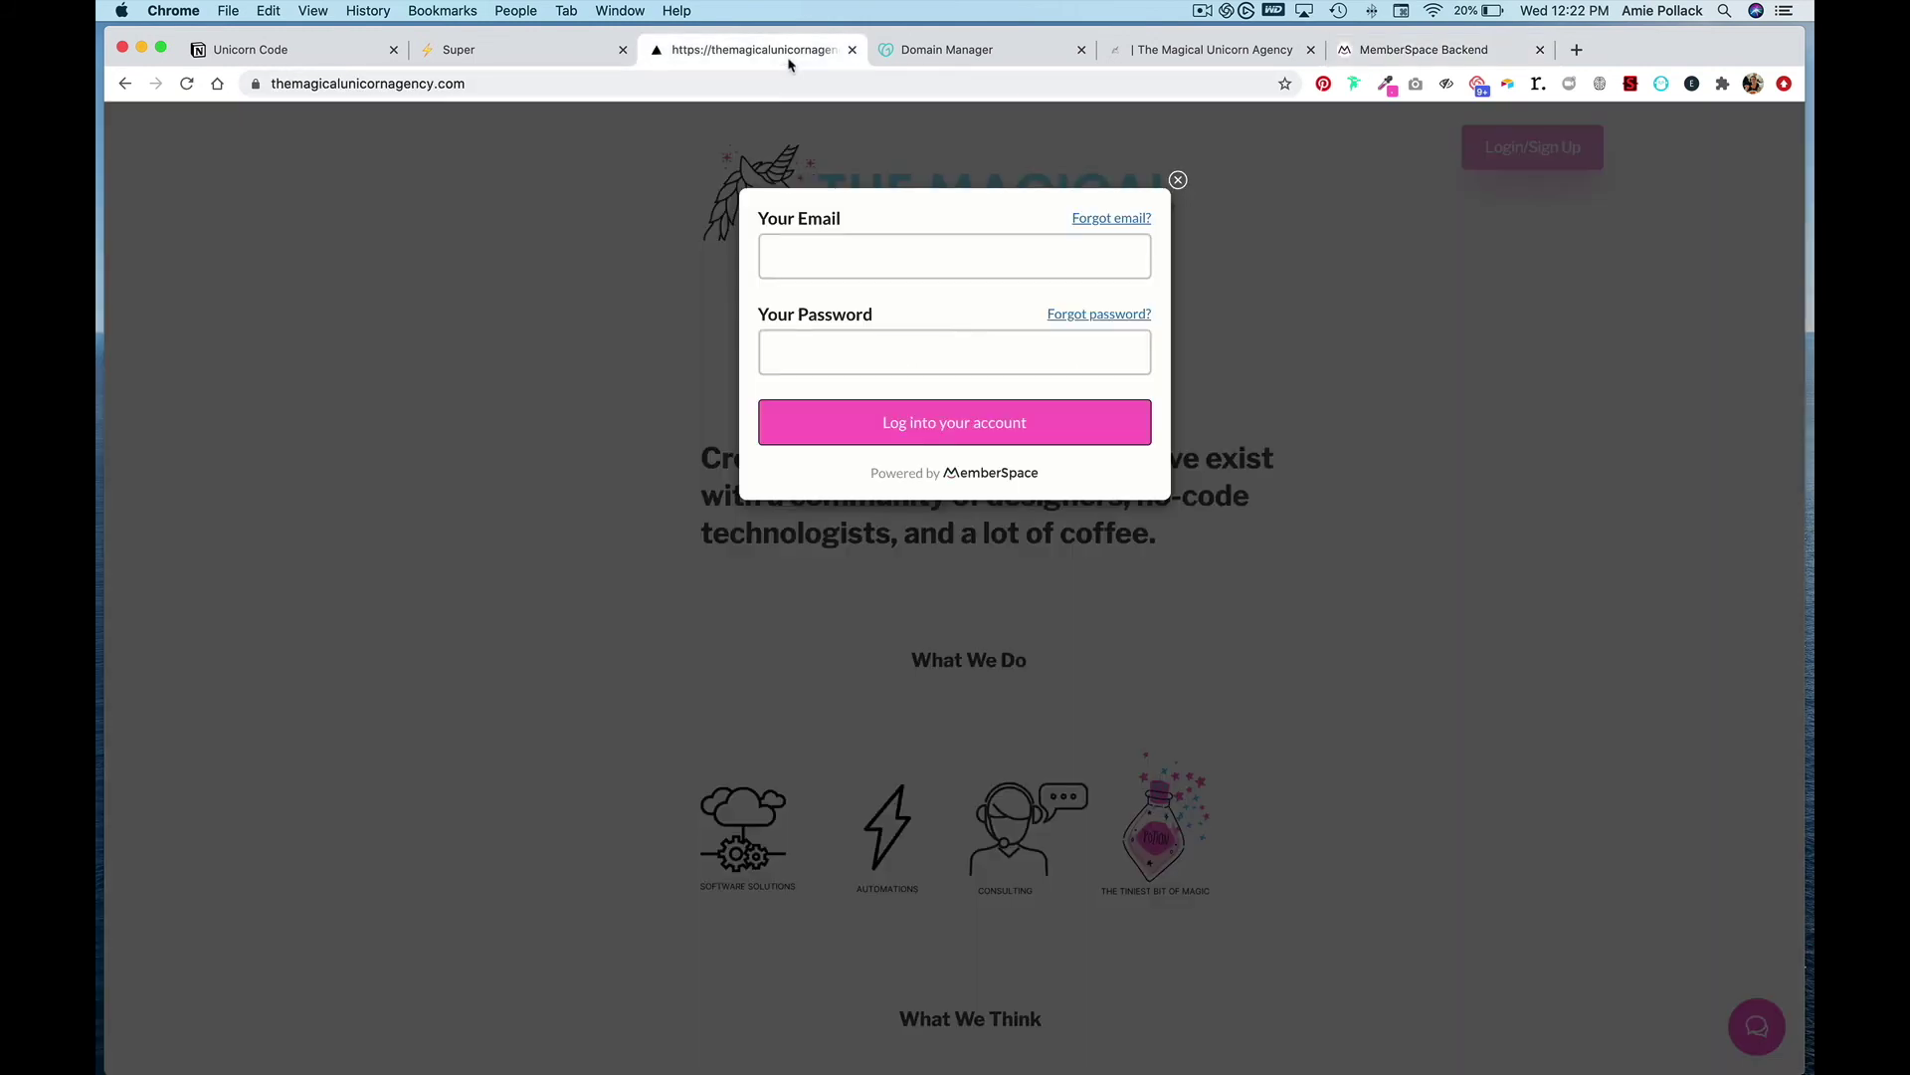
pyautogui.click(1179, 182)
pyautogui.click(186, 85)
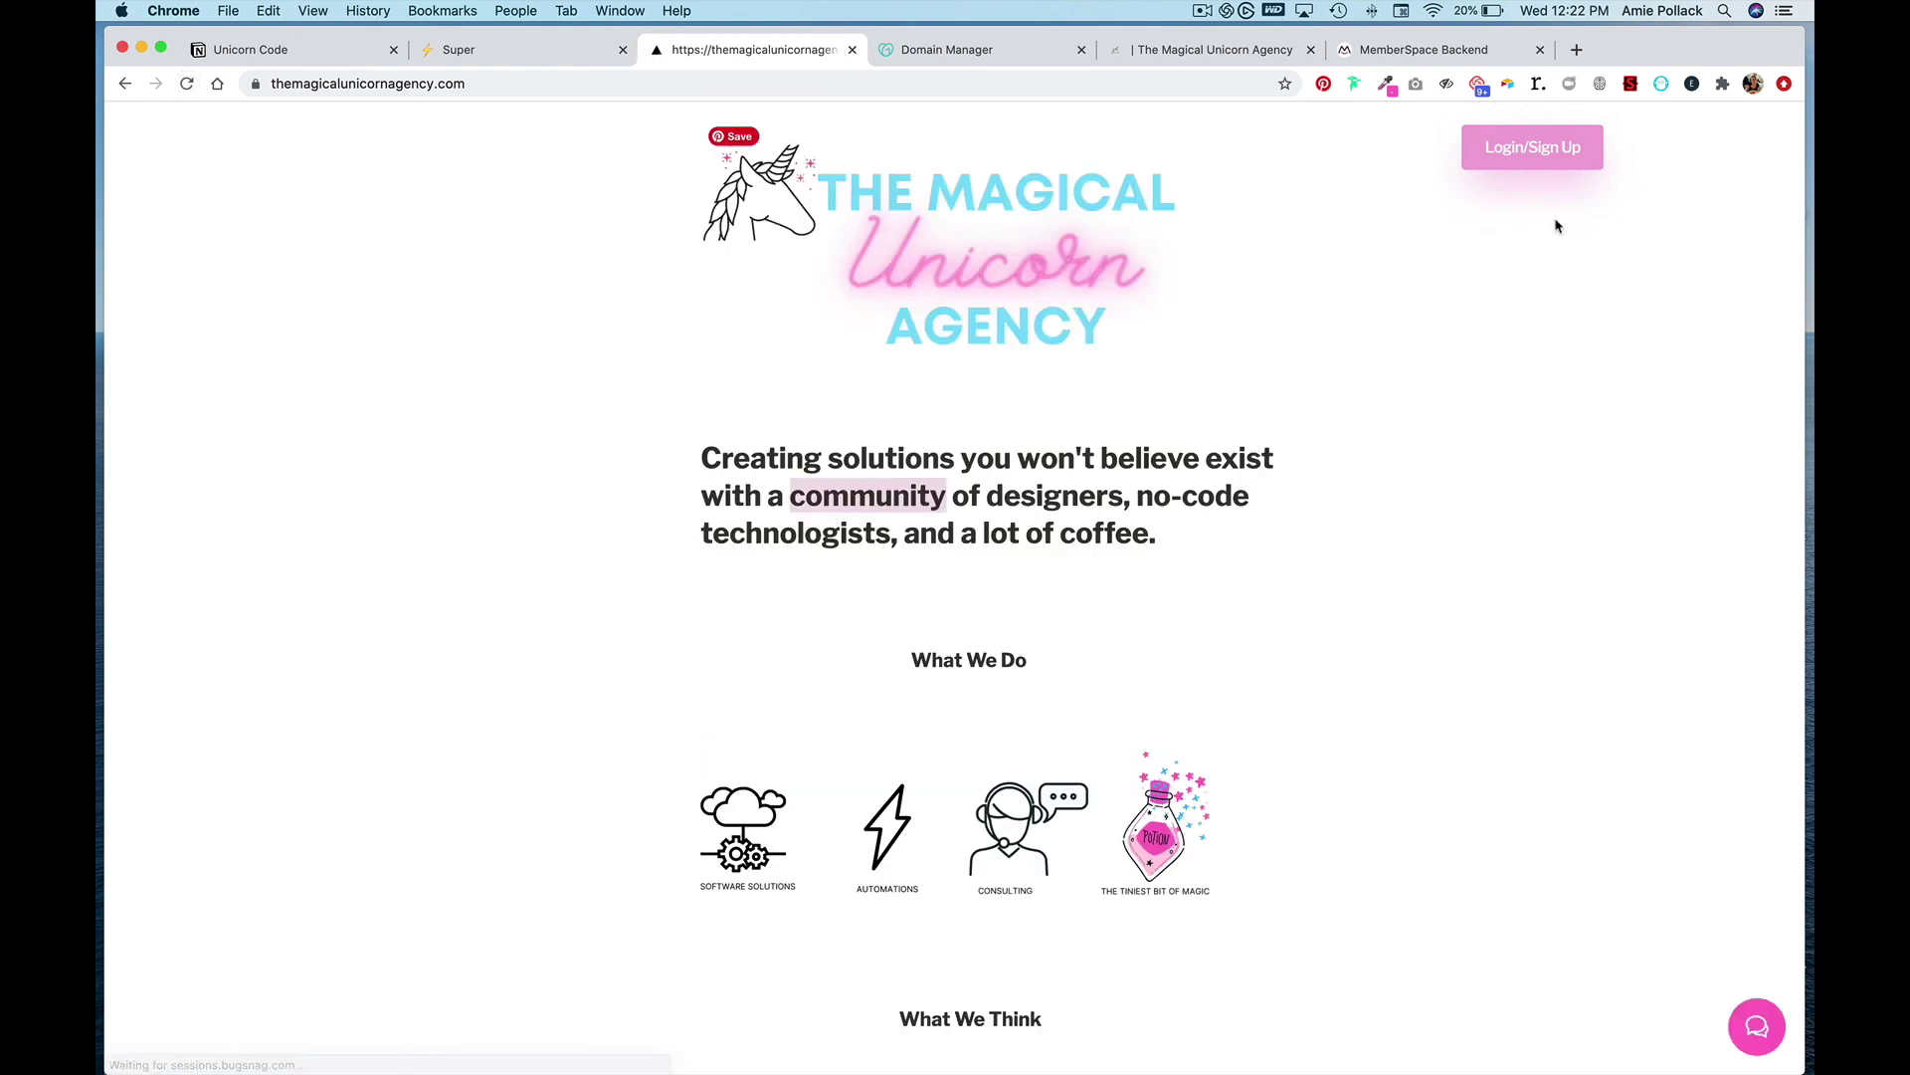
pyautogui.click(1530, 169)
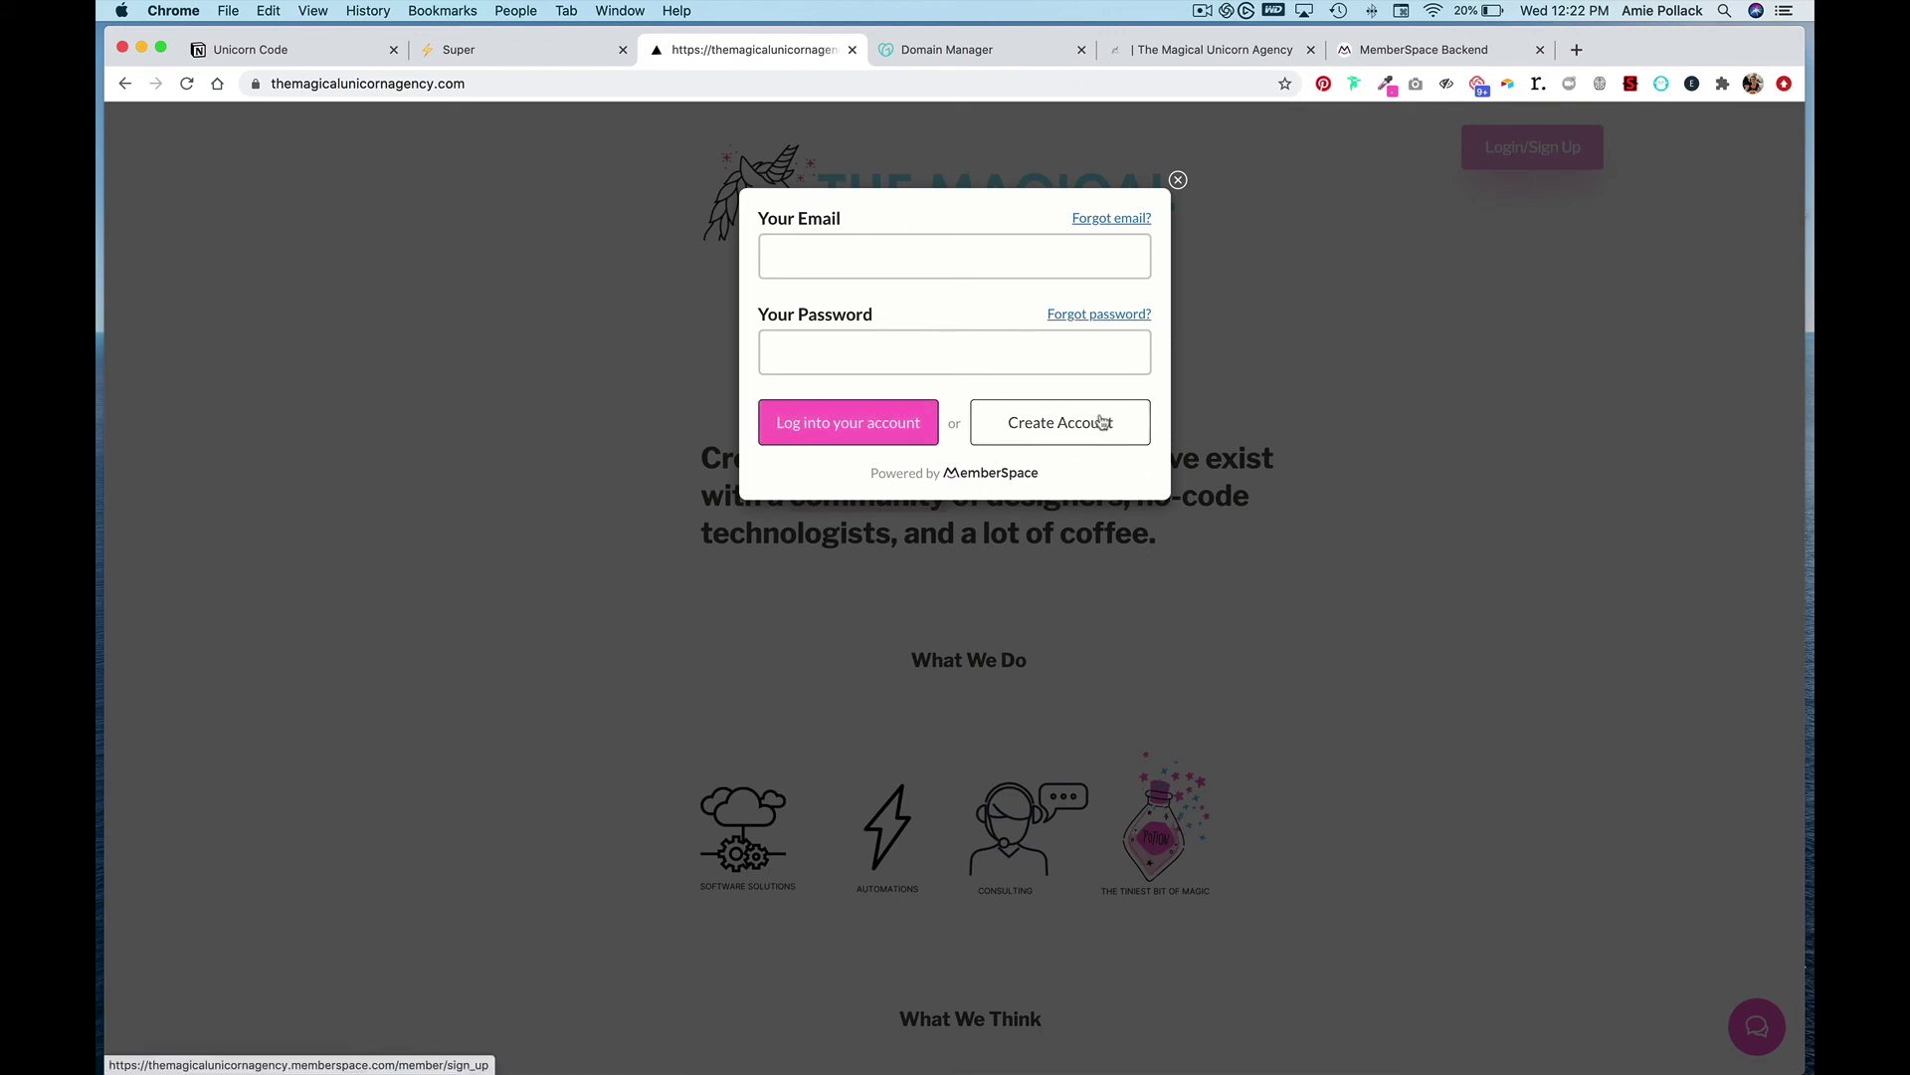
pyautogui.click(1102, 422)
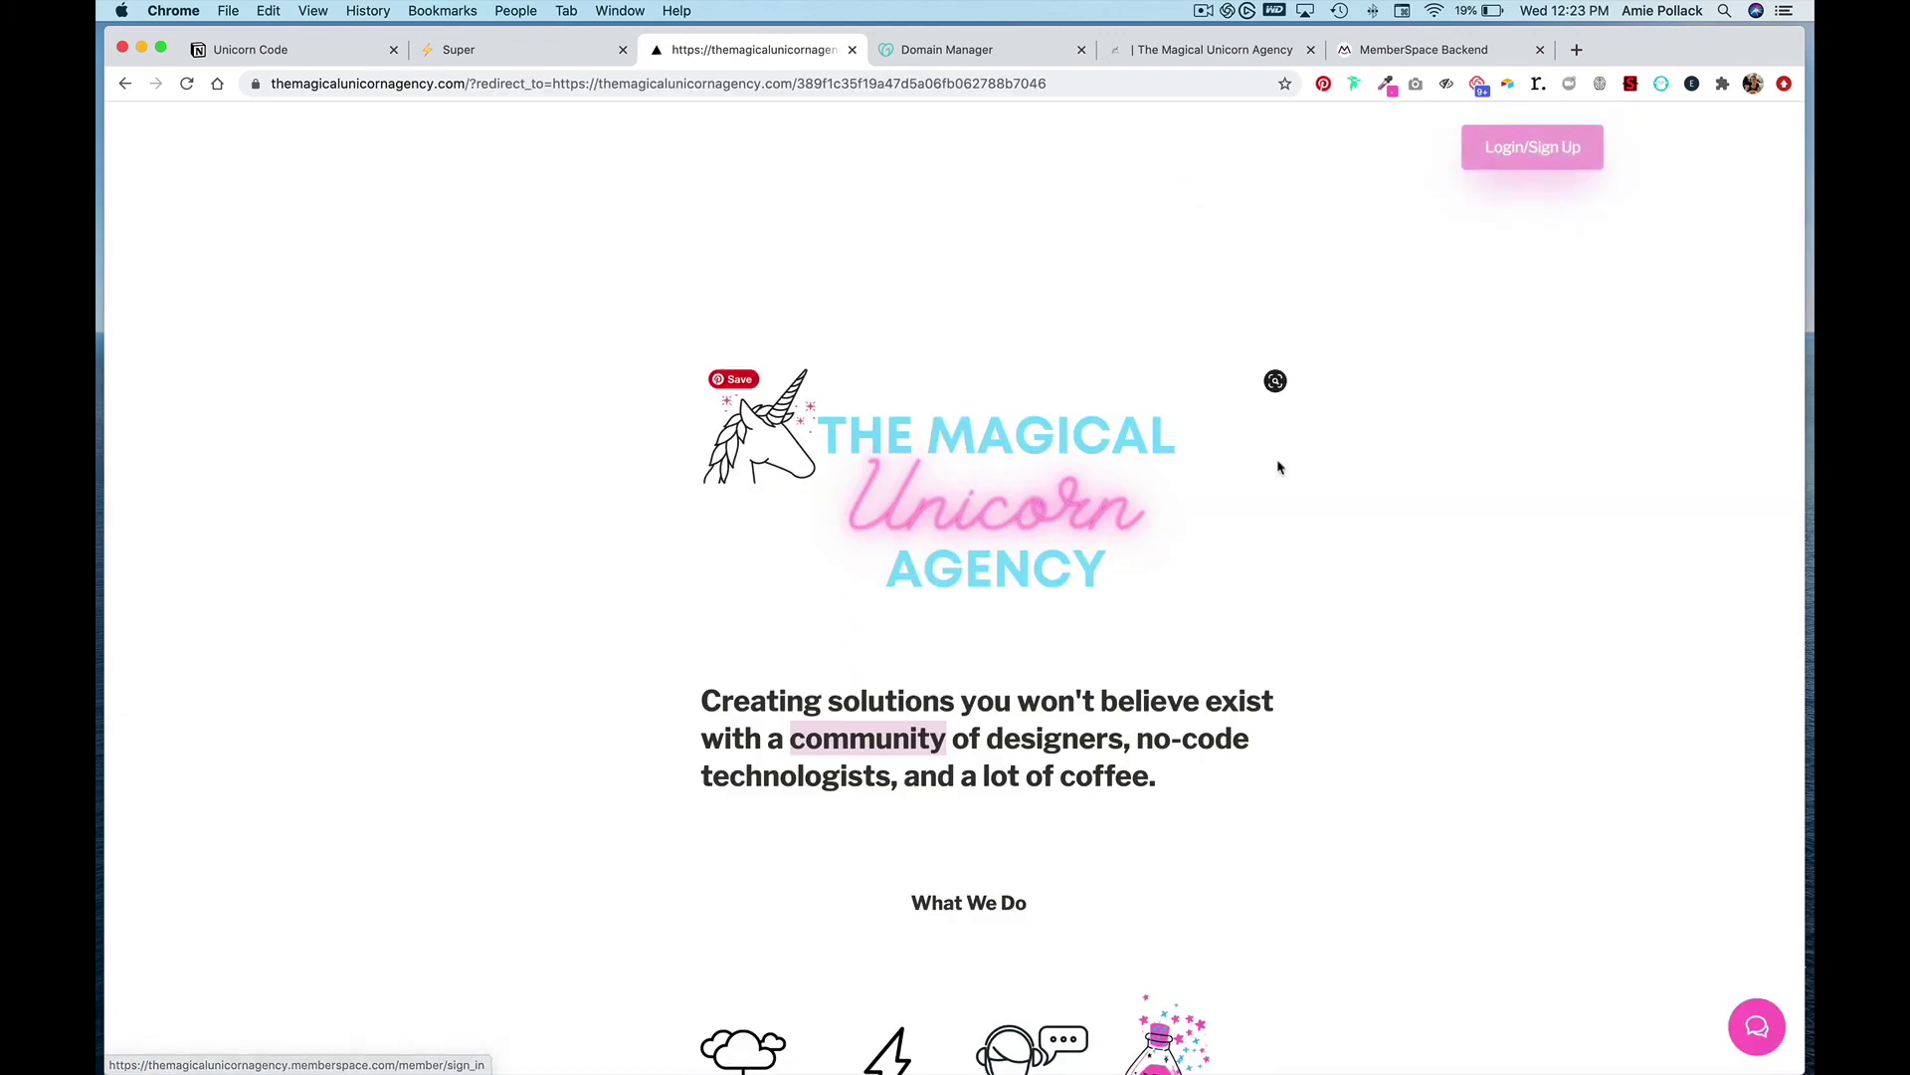
# - Open the Best No-Code Tools for Communities article and bring up the sign-up form from its login prompt
pyautogui.scroll(-8, 1270, 606)
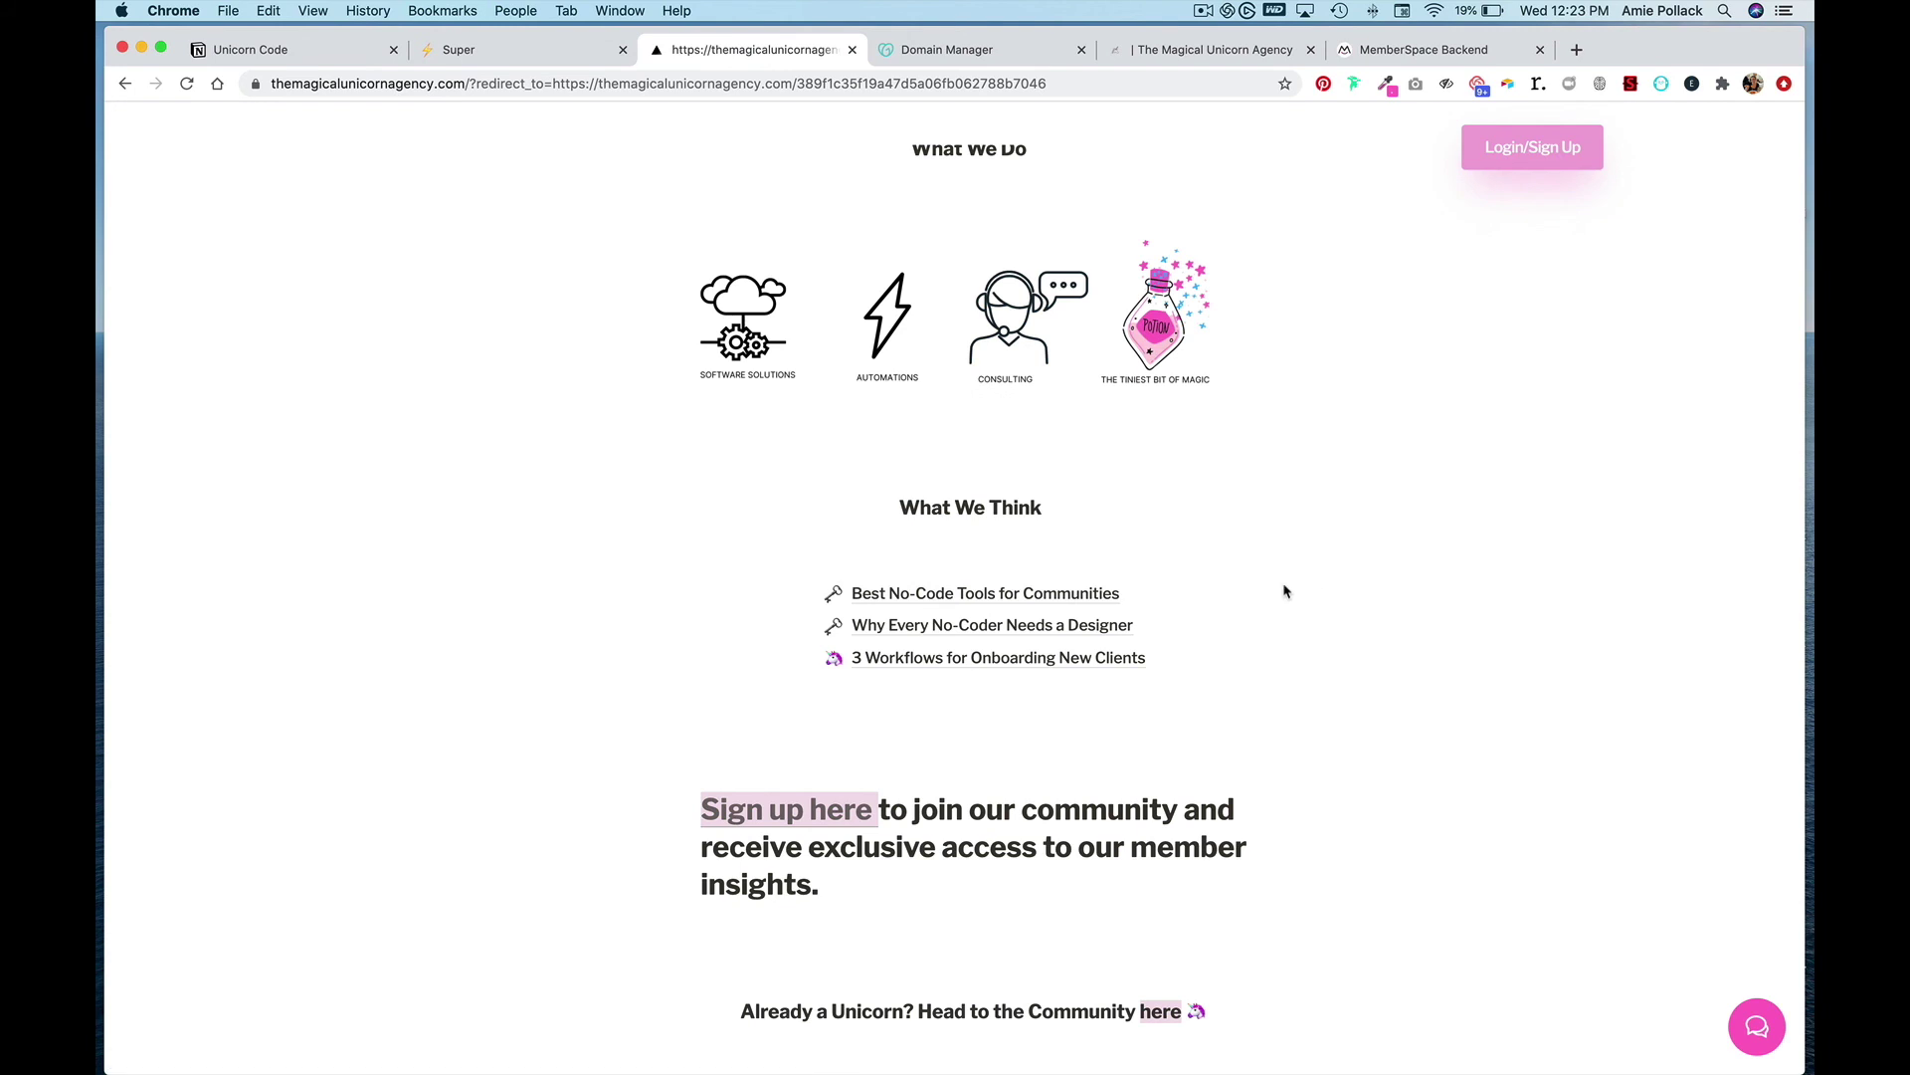
pyautogui.click(1005, 594)
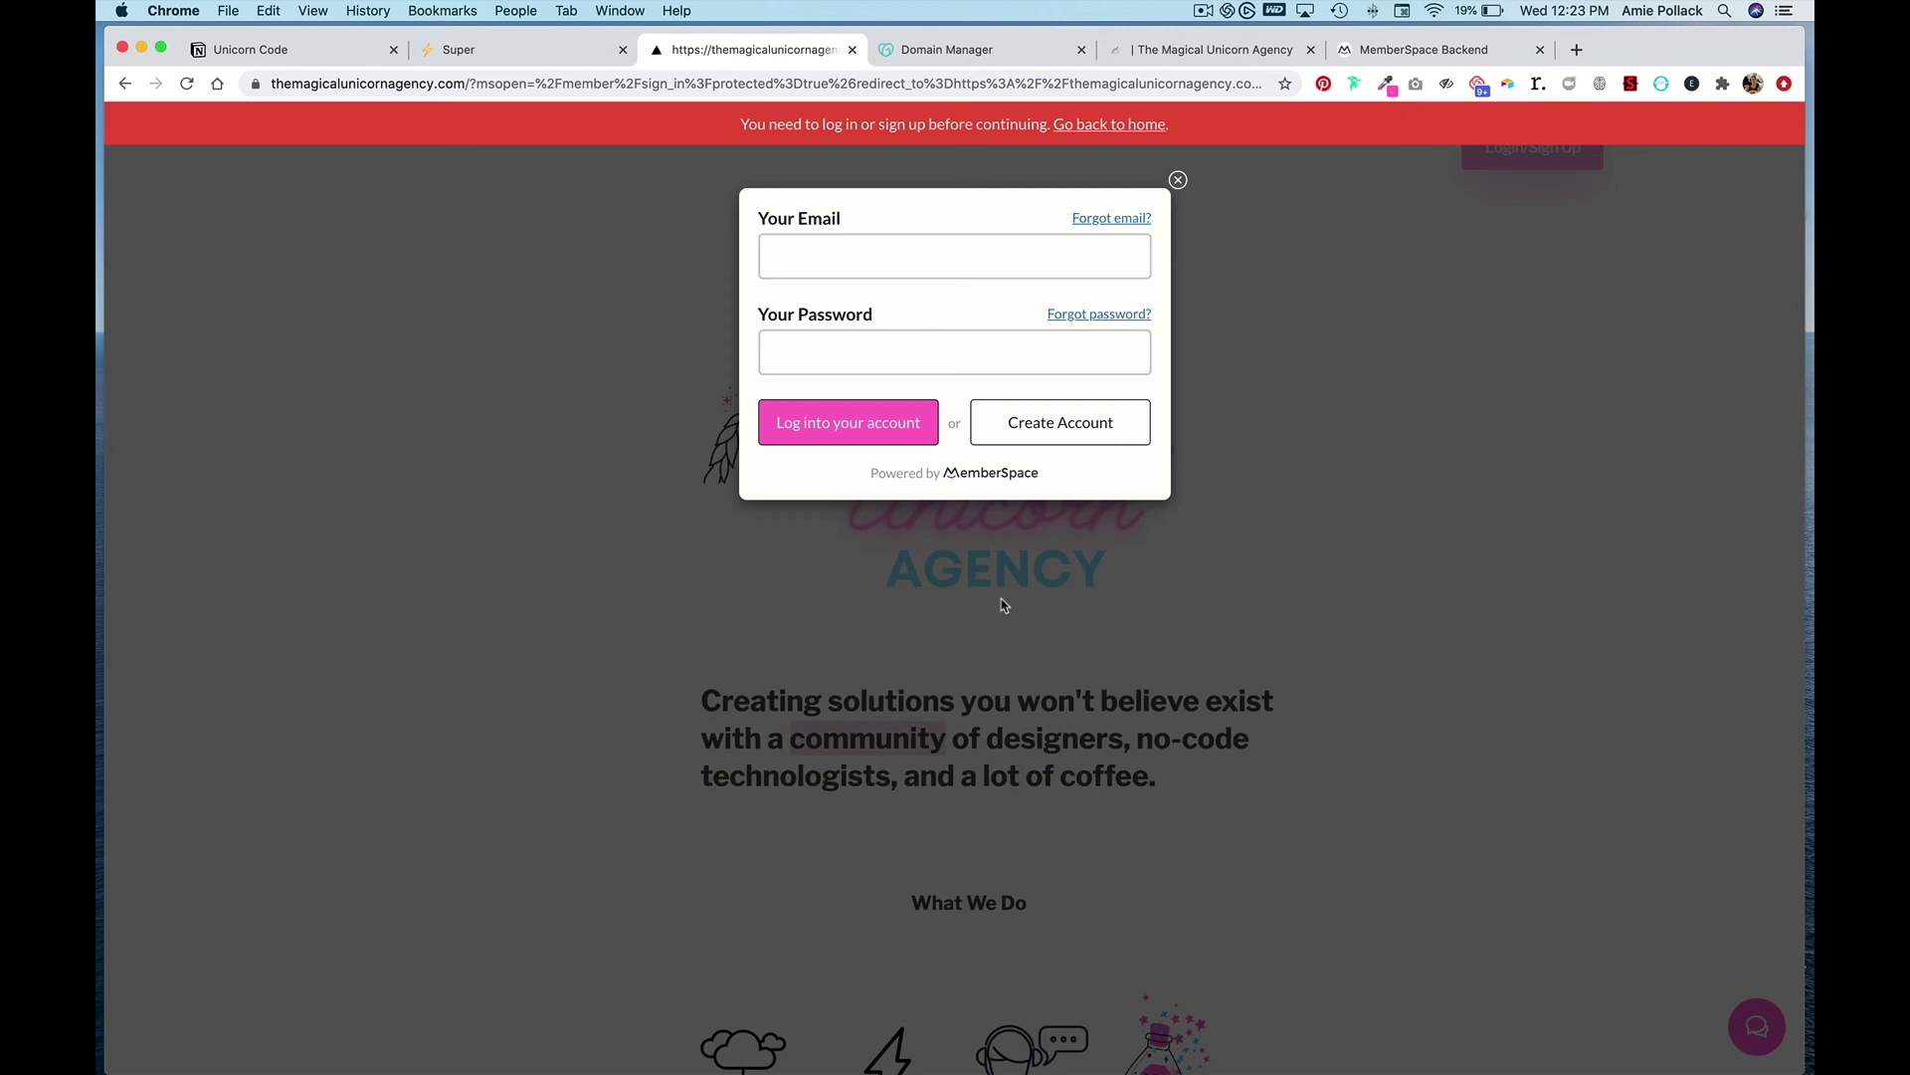
pyautogui.click(1178, 182)
pyautogui.scroll(-8, 1164, 577)
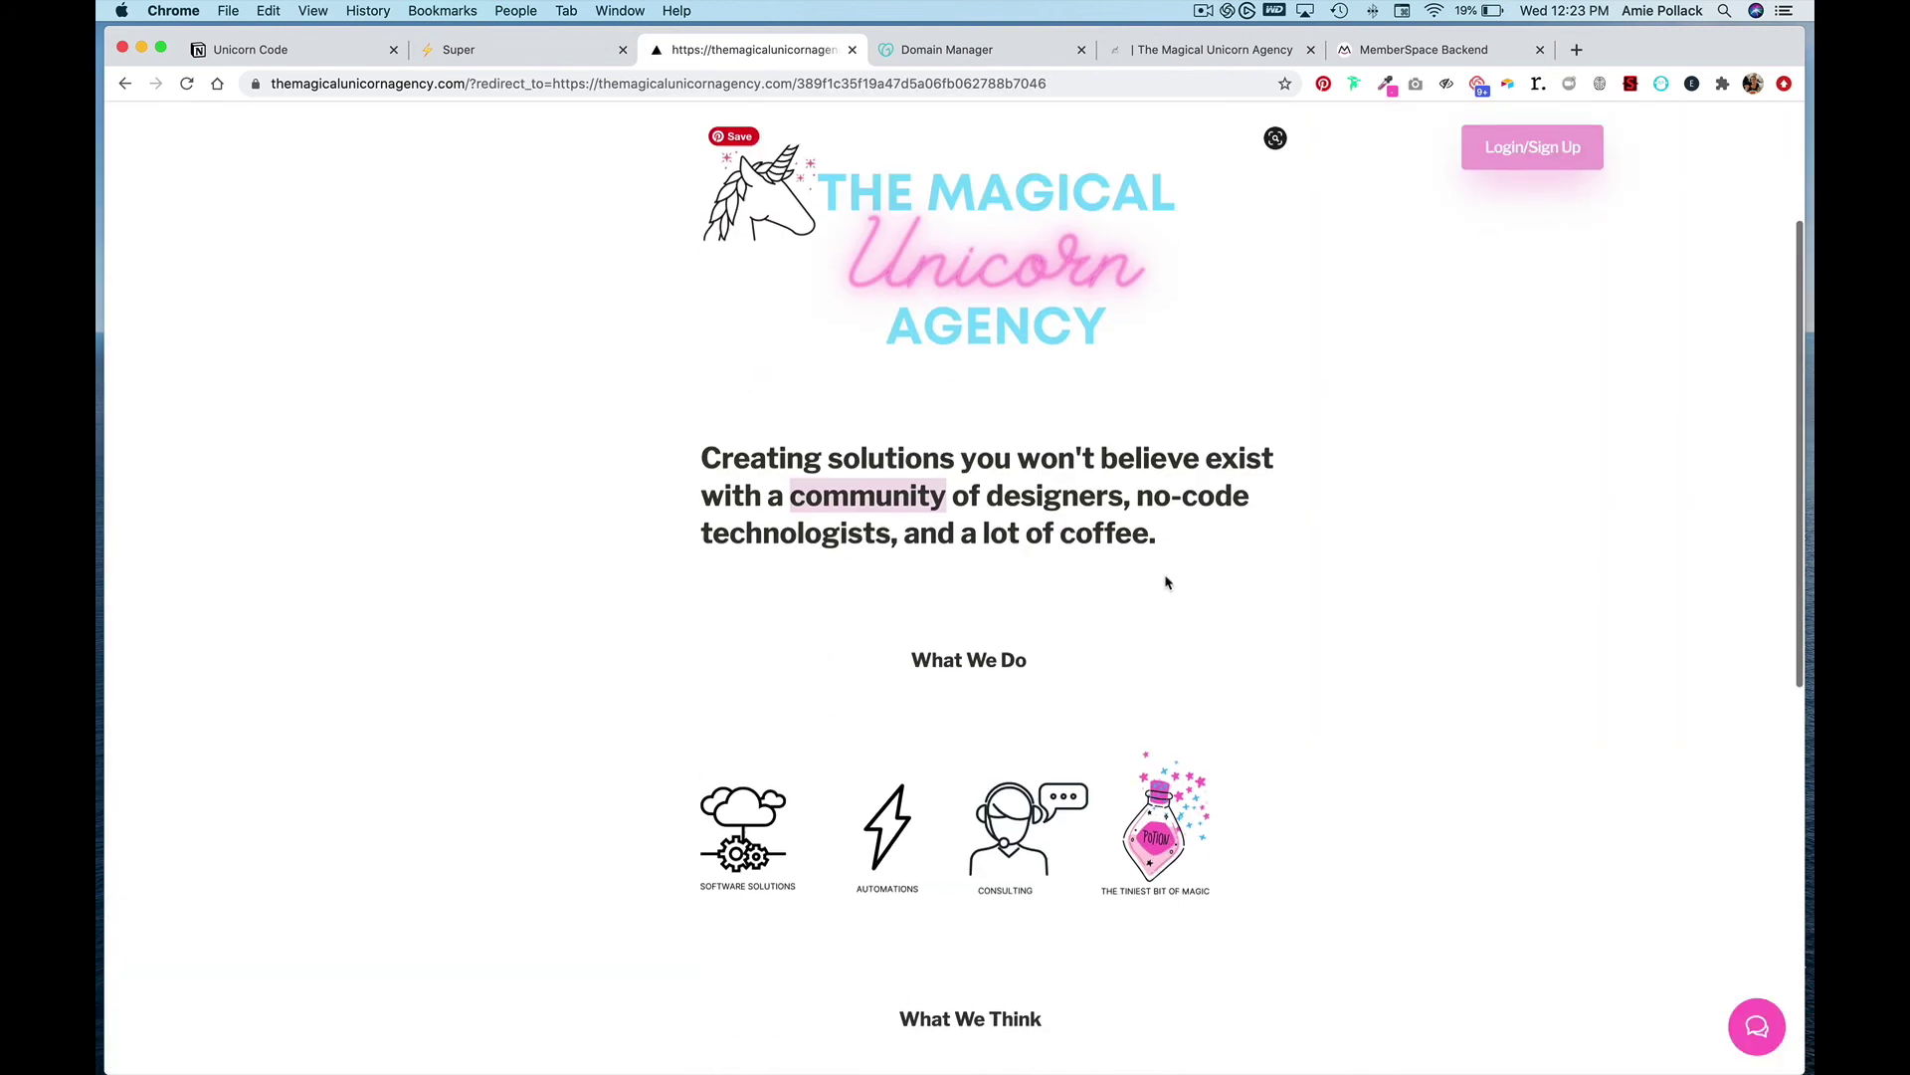
pyautogui.click(796, 745)
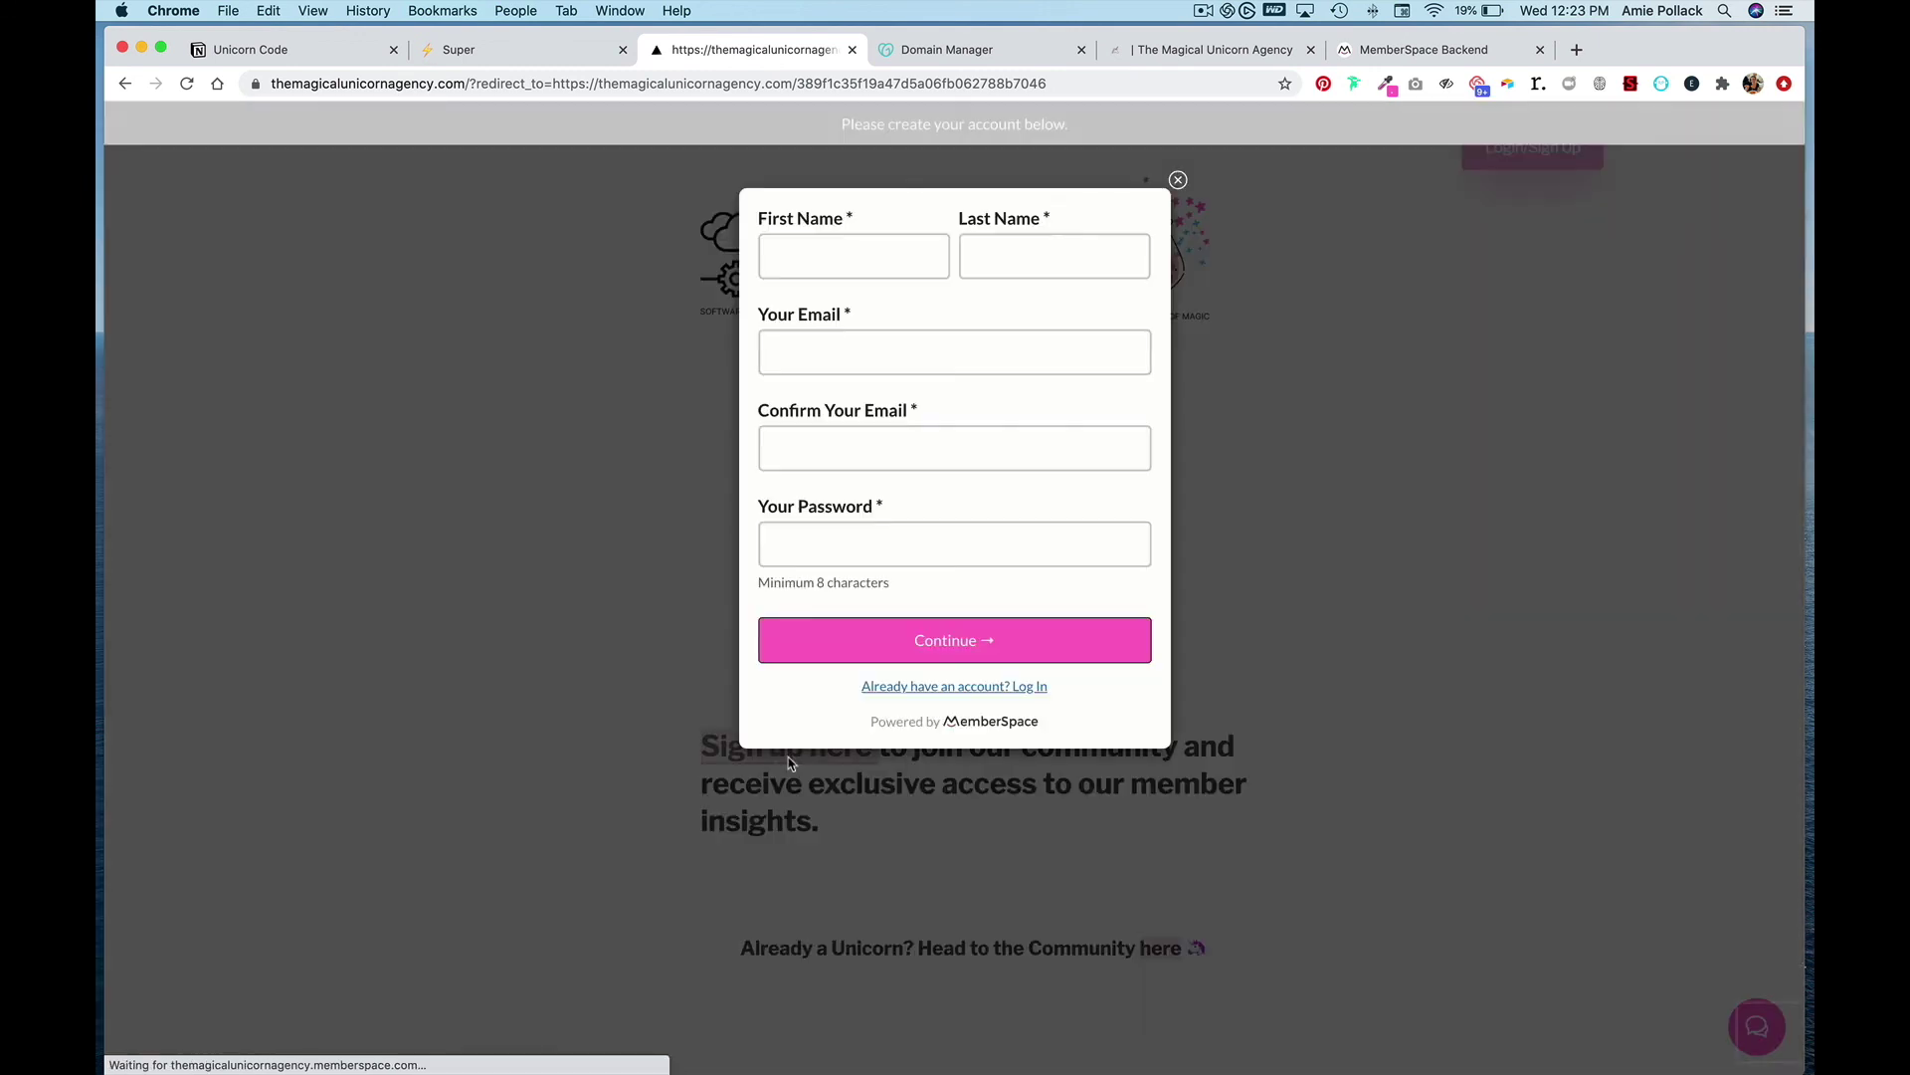
# - Enter the member's first name, last name, e-mail twice and password, submit, and close the thank-you message
pyautogui.click(905, 262)
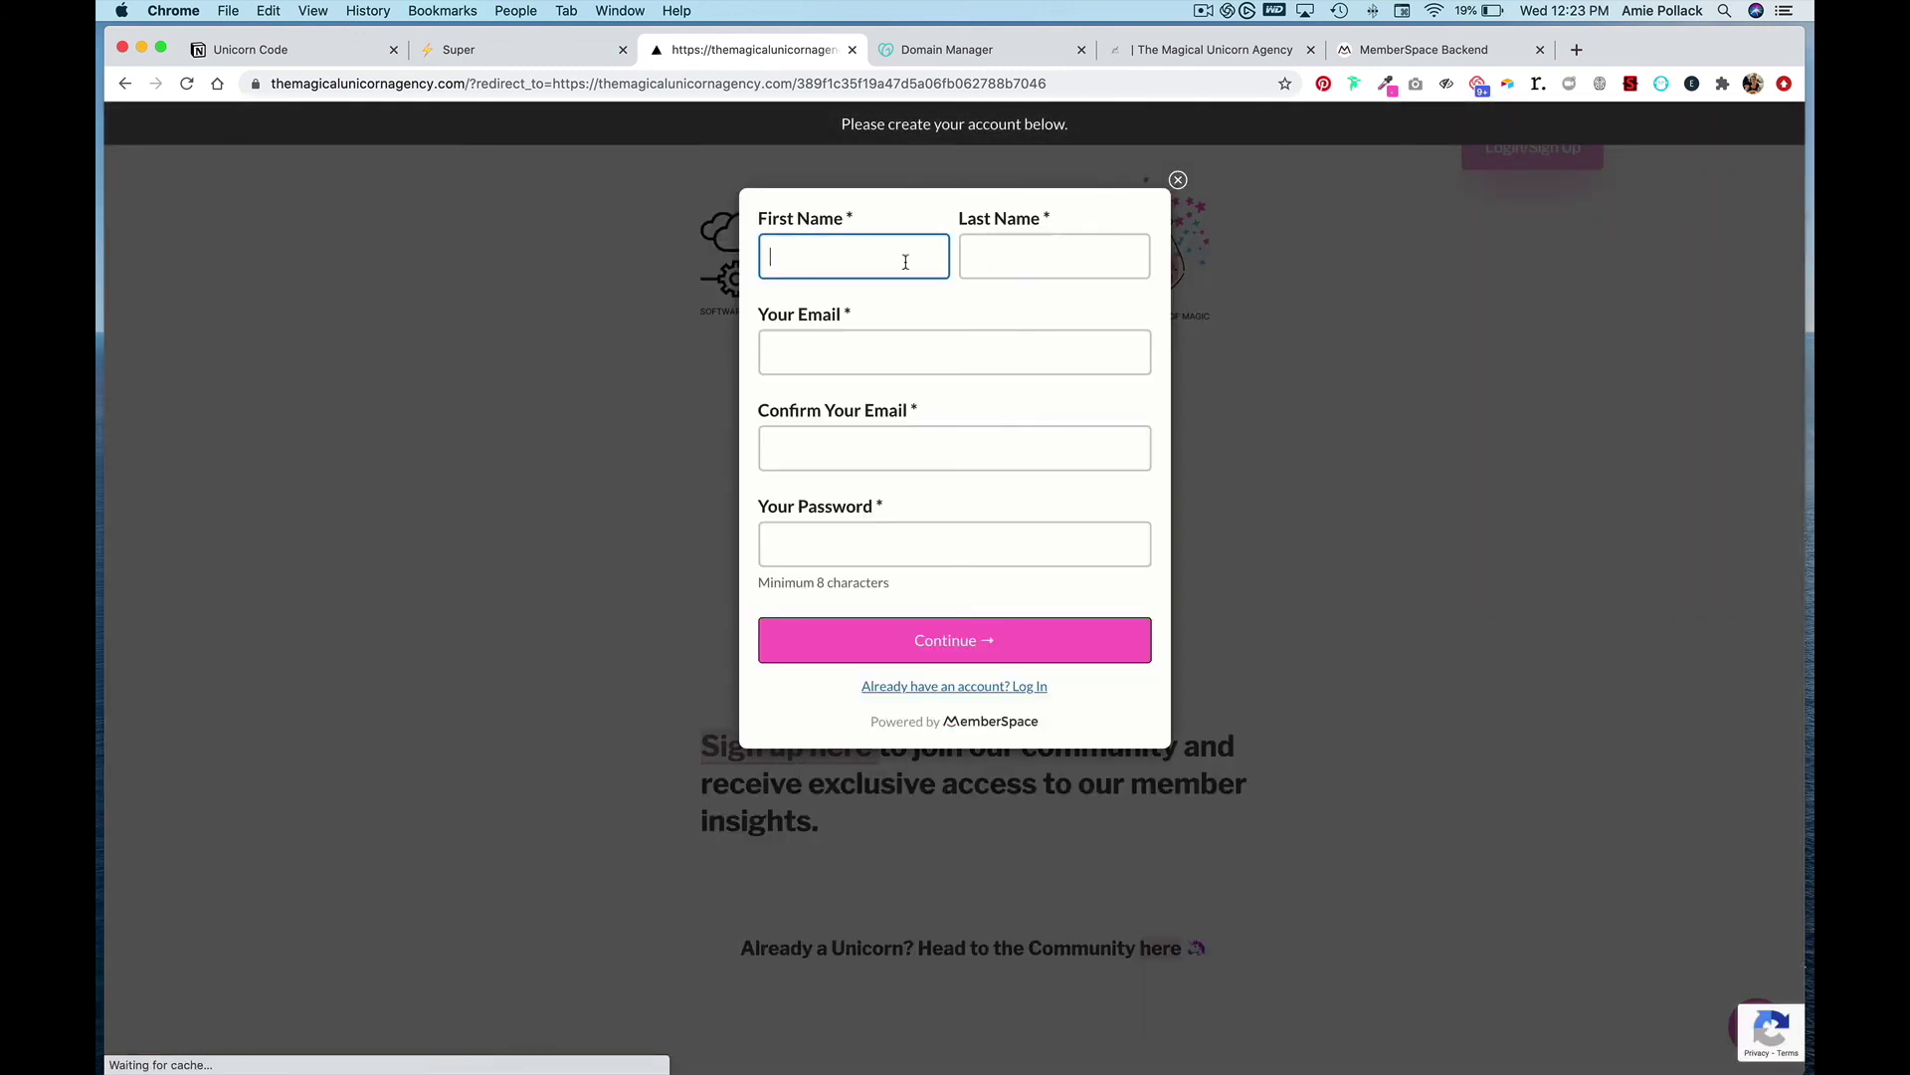
pyautogui.press('Tab')
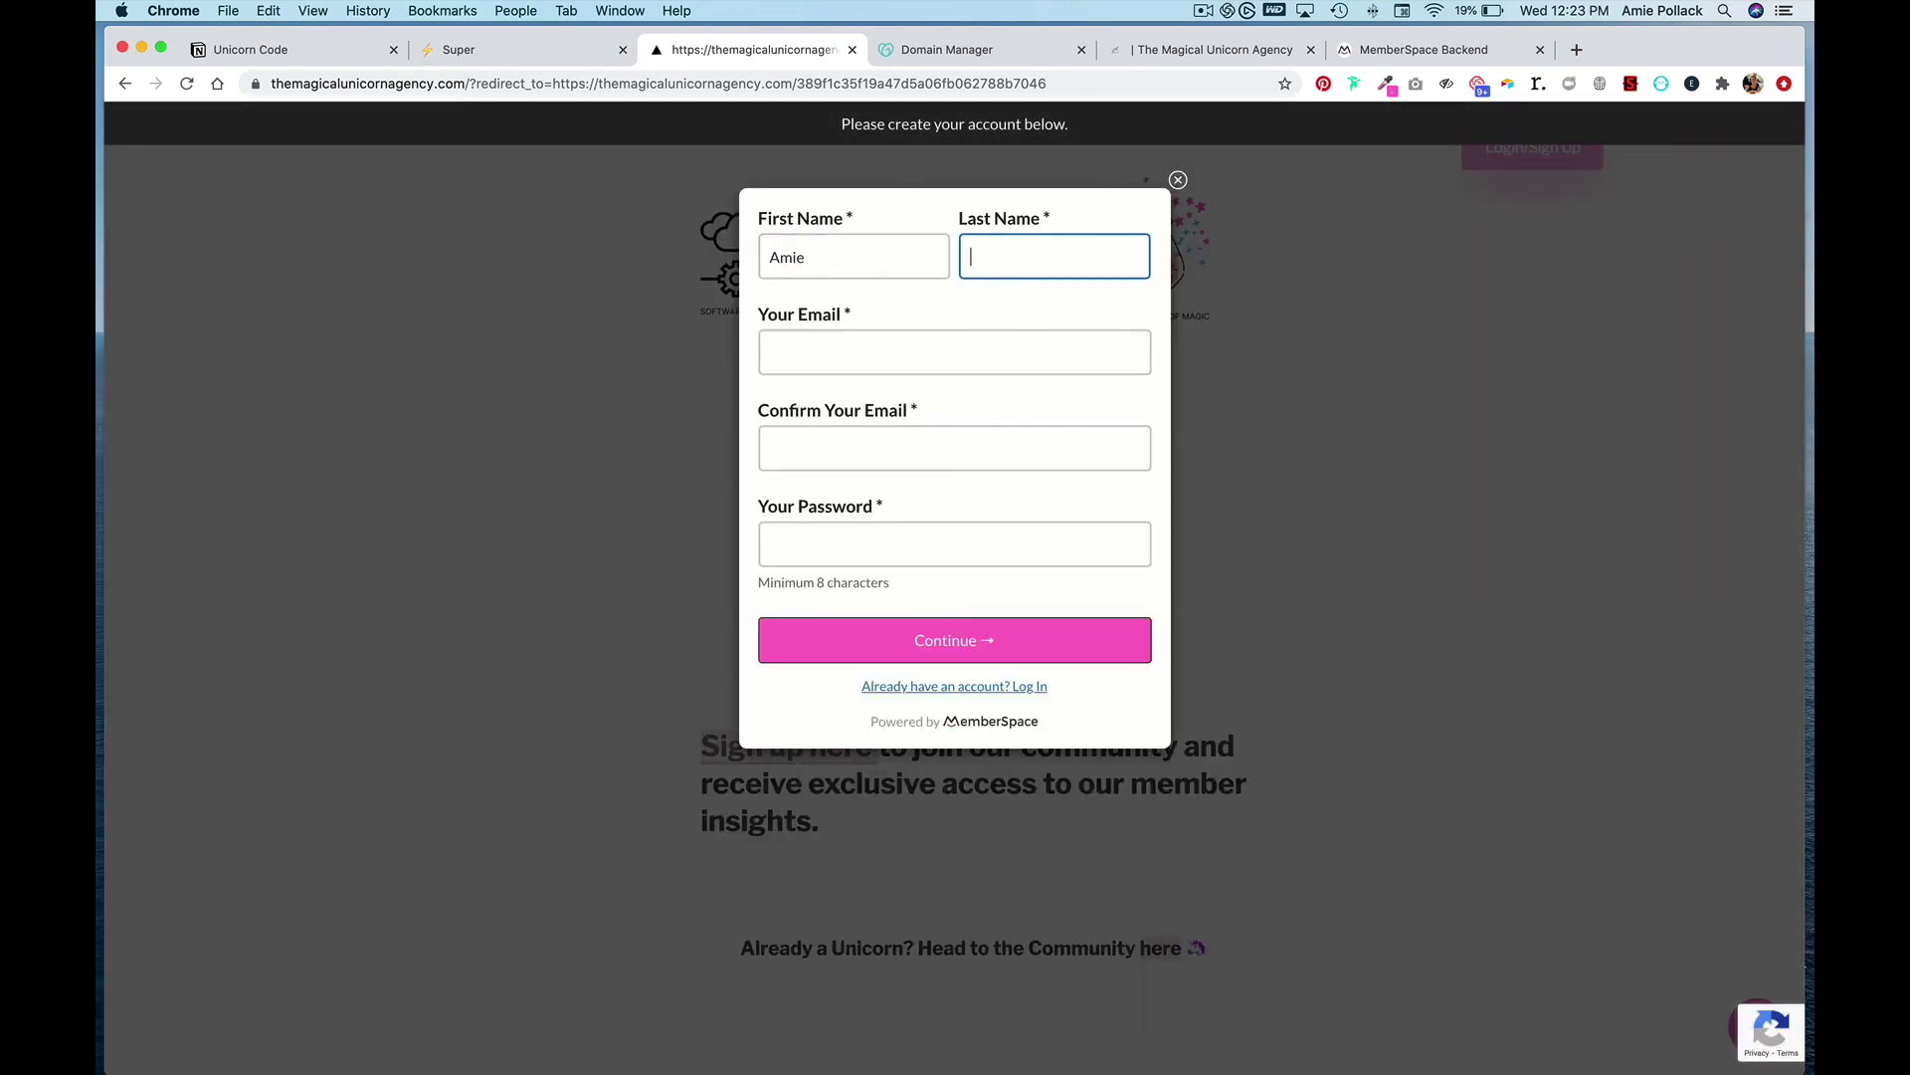
pyautogui.press('Tab')
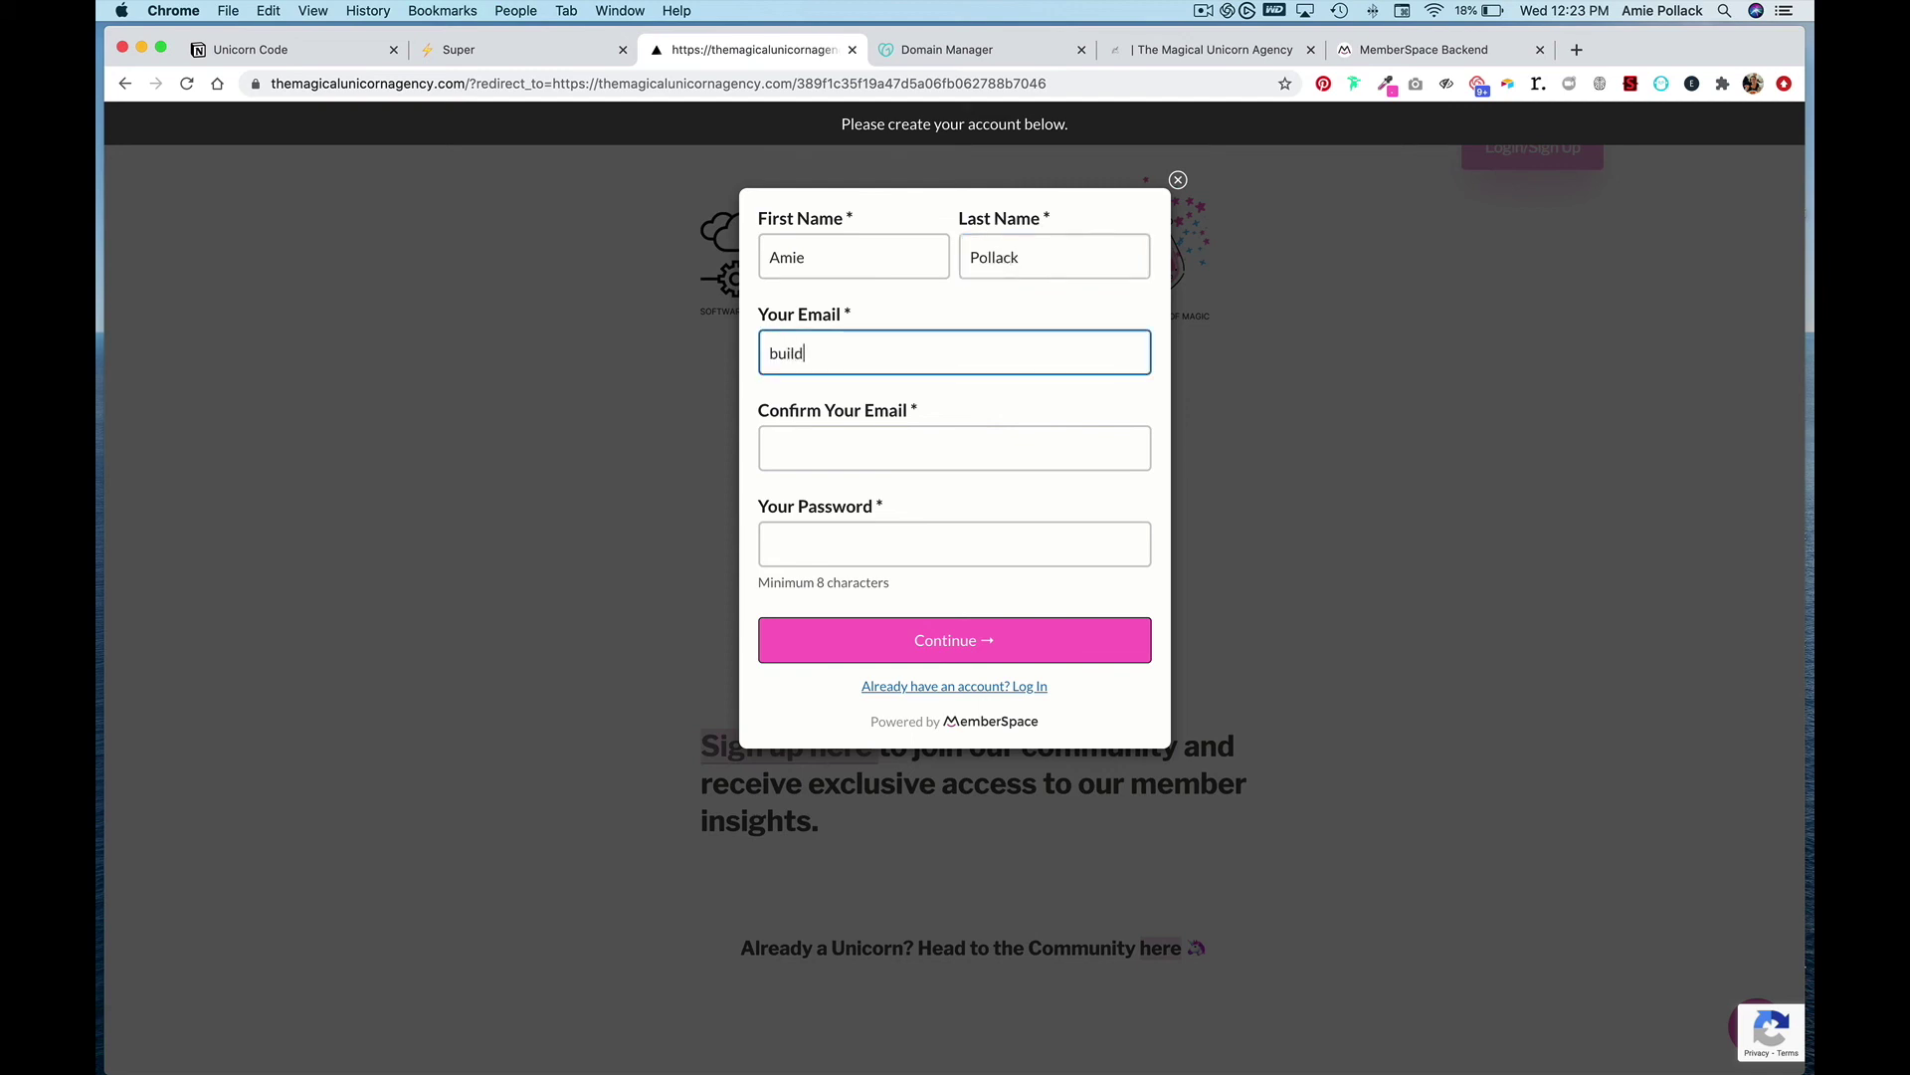
pyautogui.press('Tab')
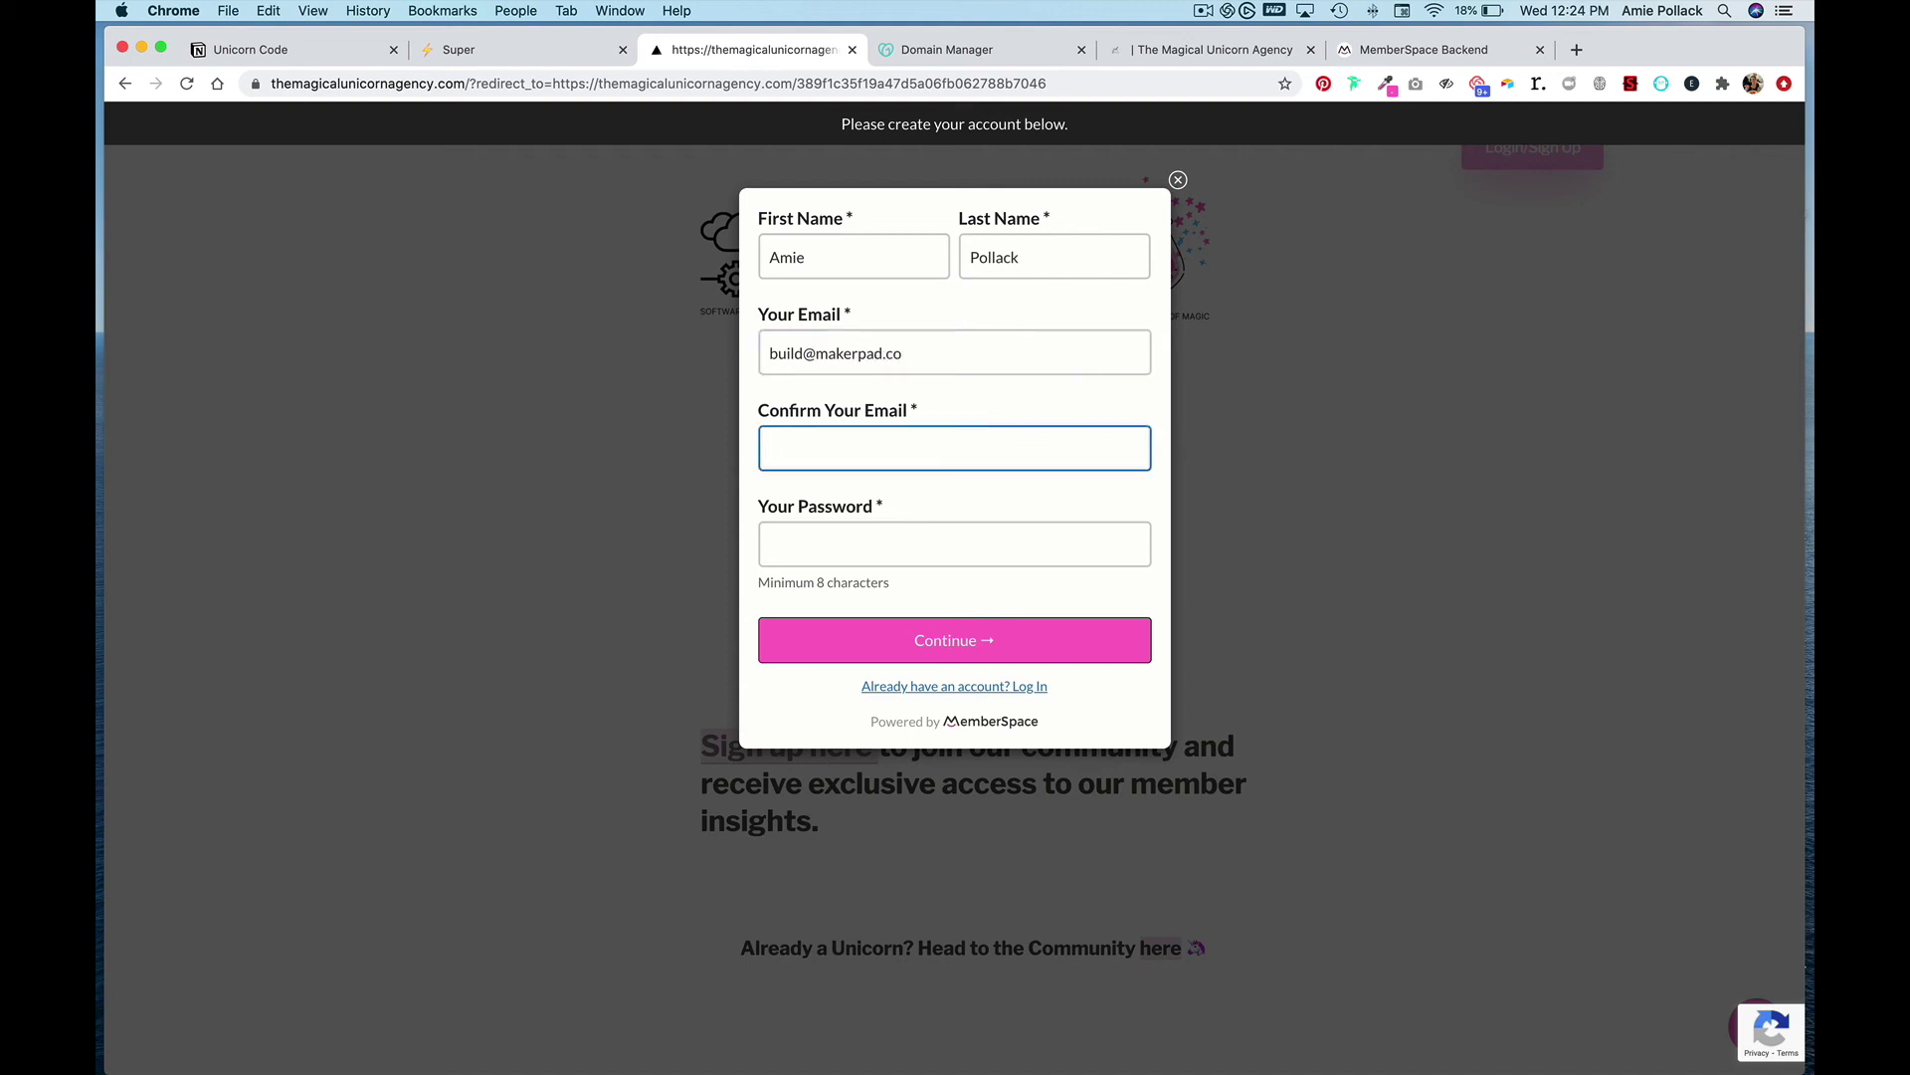
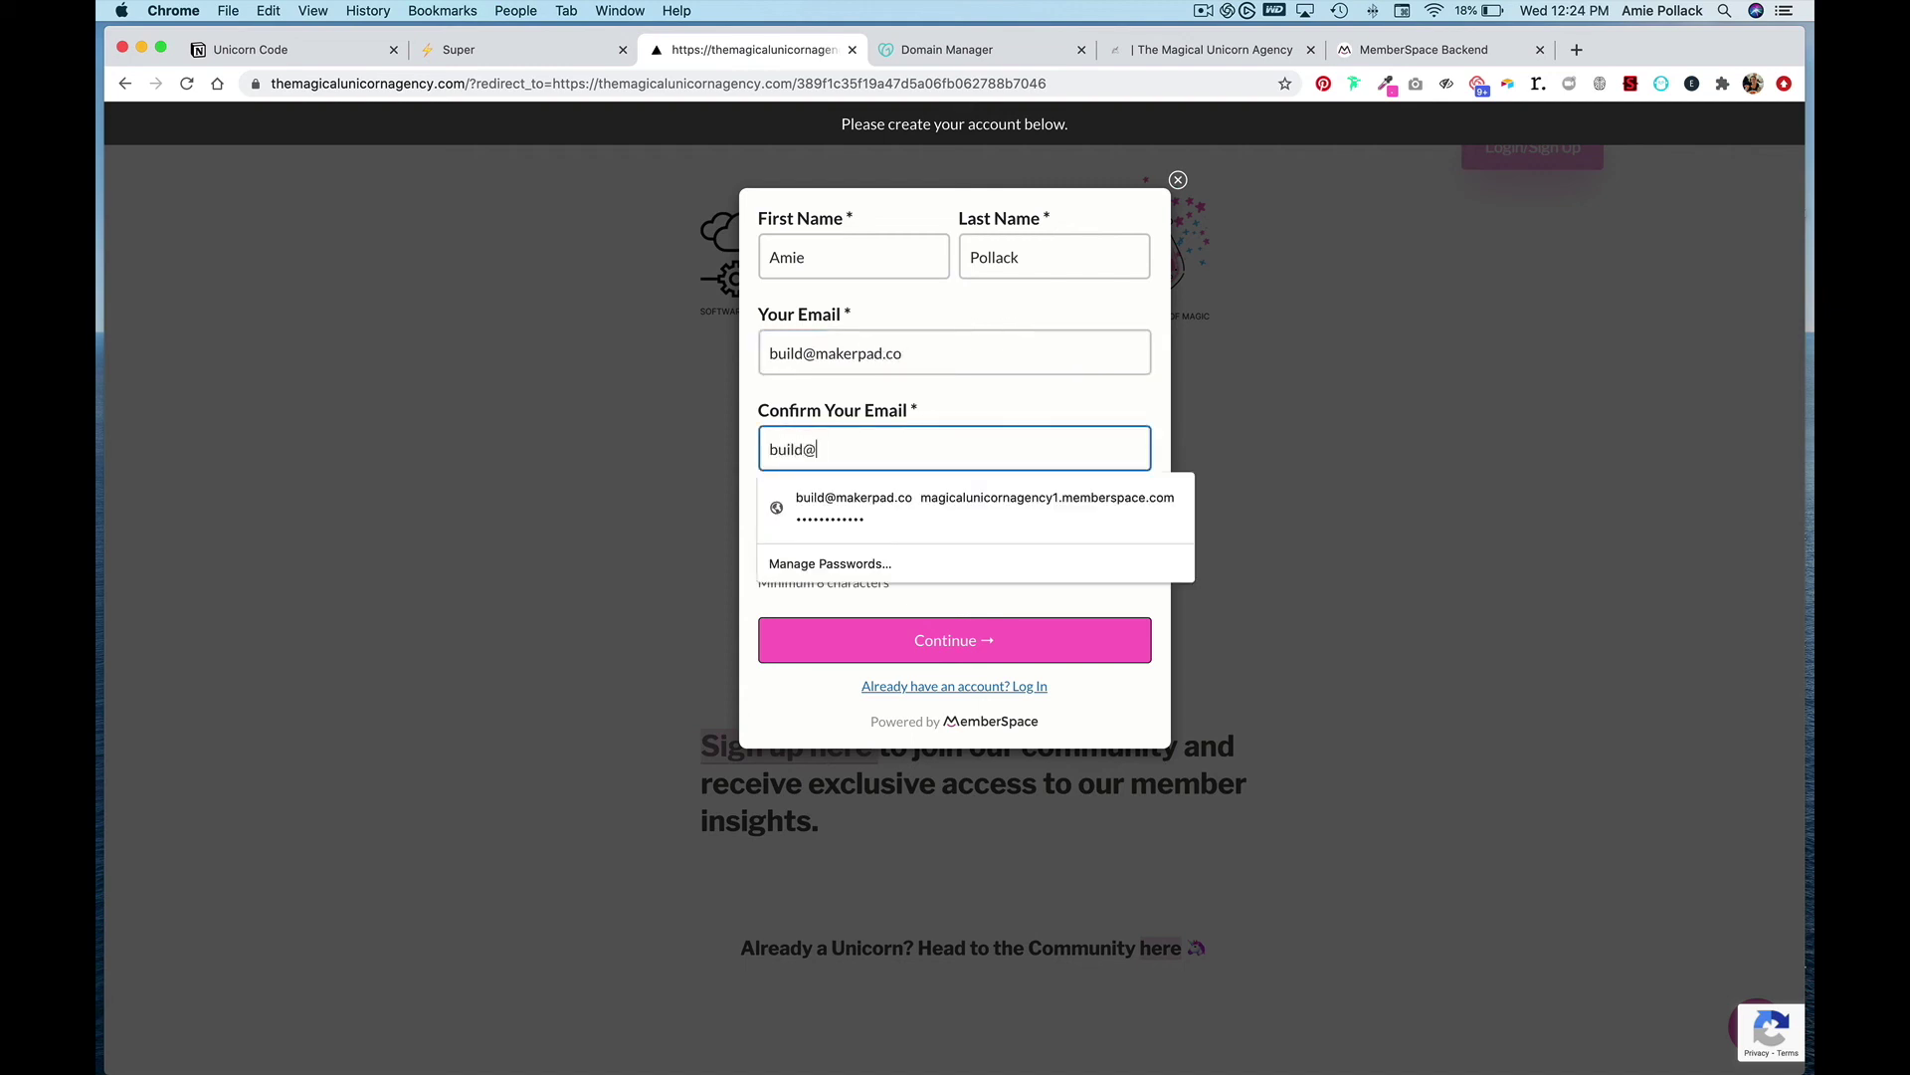
pyautogui.press('Tab')
pyautogui.write('••••••••••')
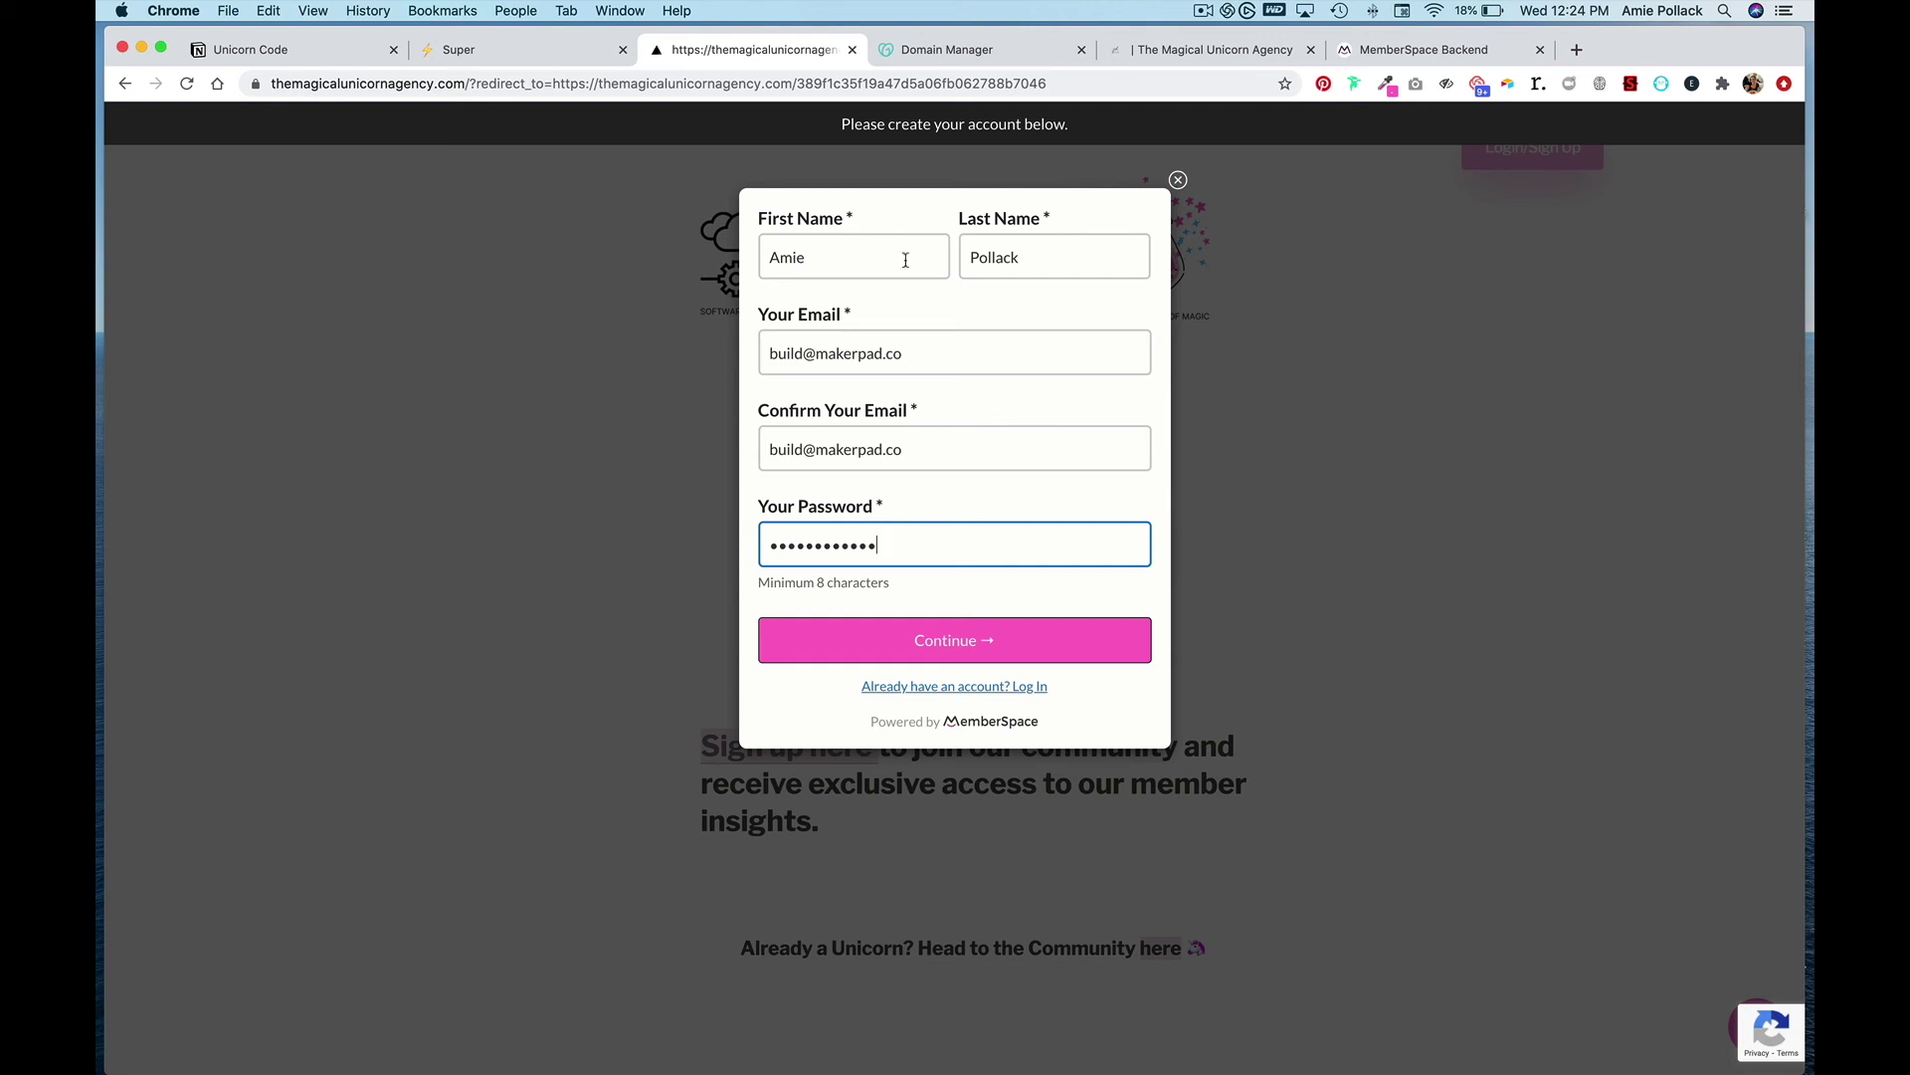
pyautogui.click(983, 647)
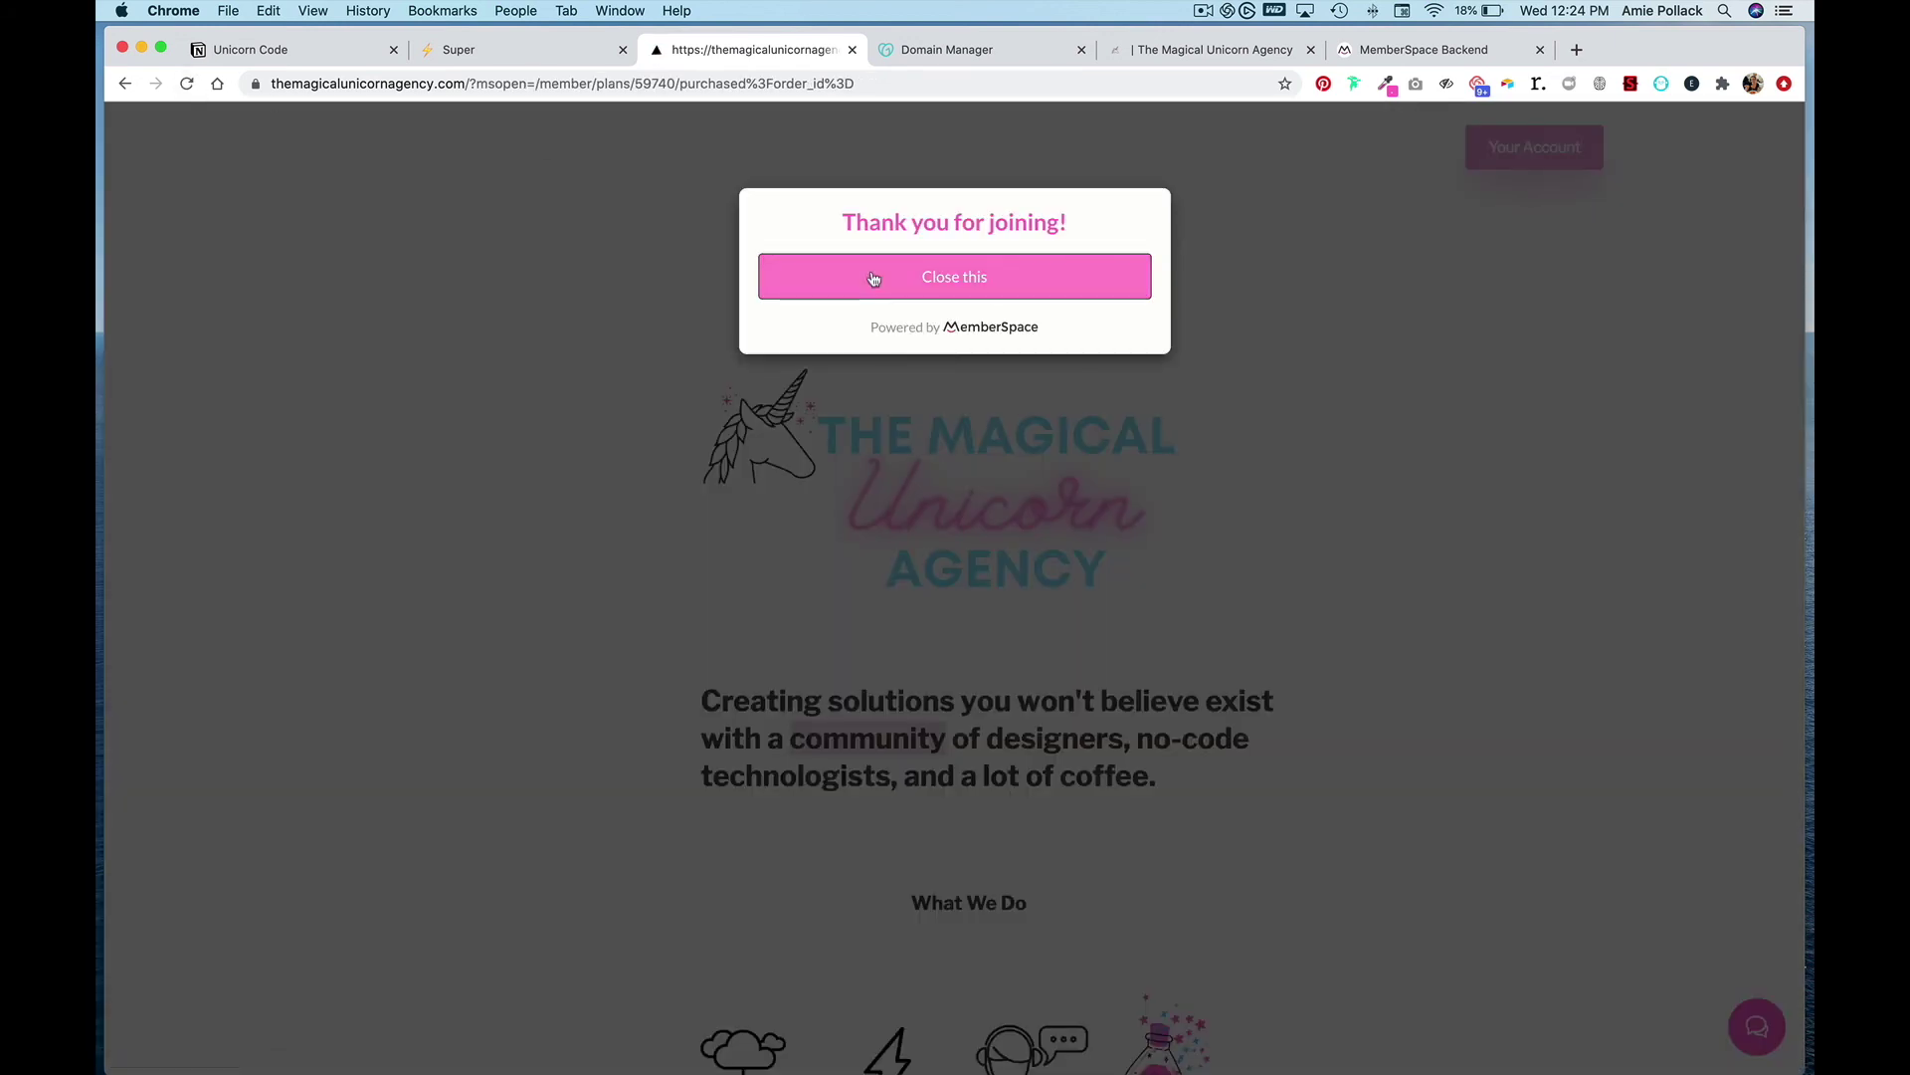
pyautogui.click(921, 288)
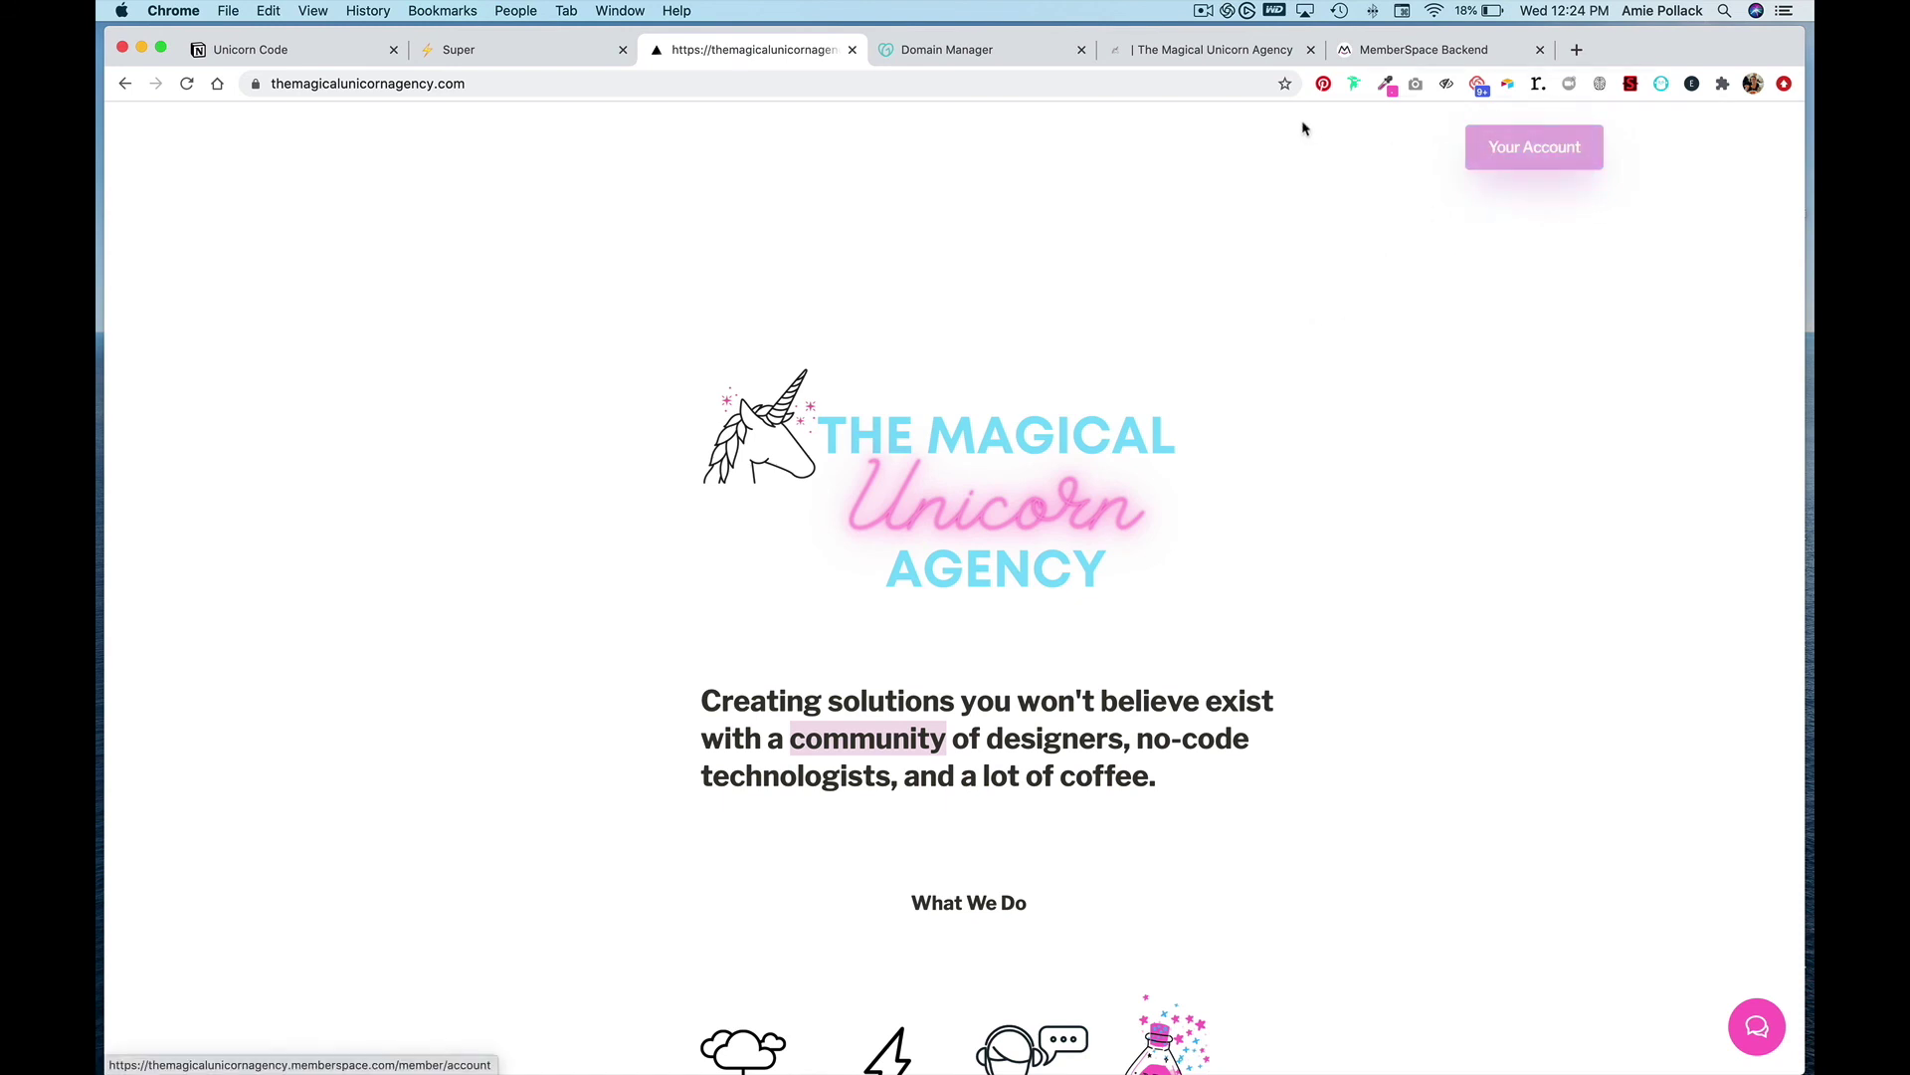
# - Check the account's plan, then open the Best No-Code Tools article's community sign-in panel
pyautogui.click(1519, 145)
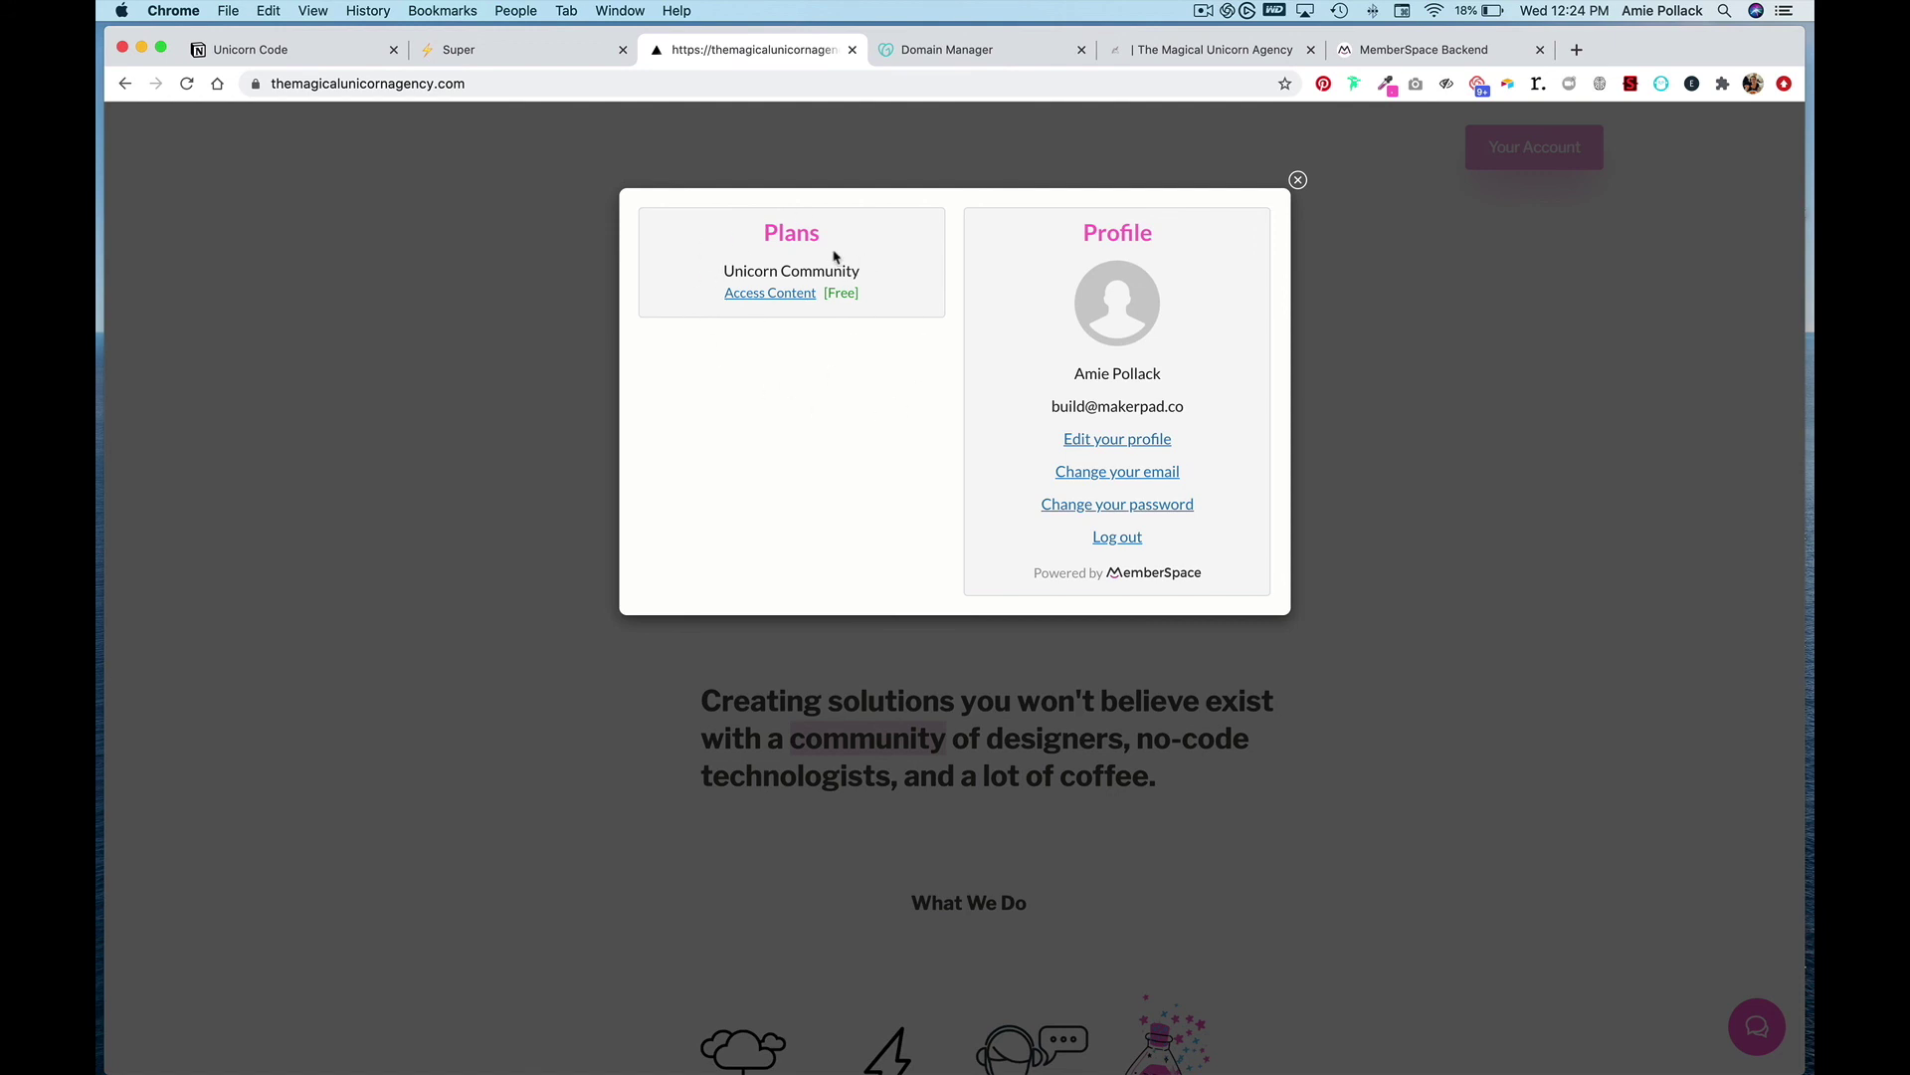
pyautogui.click(1298, 180)
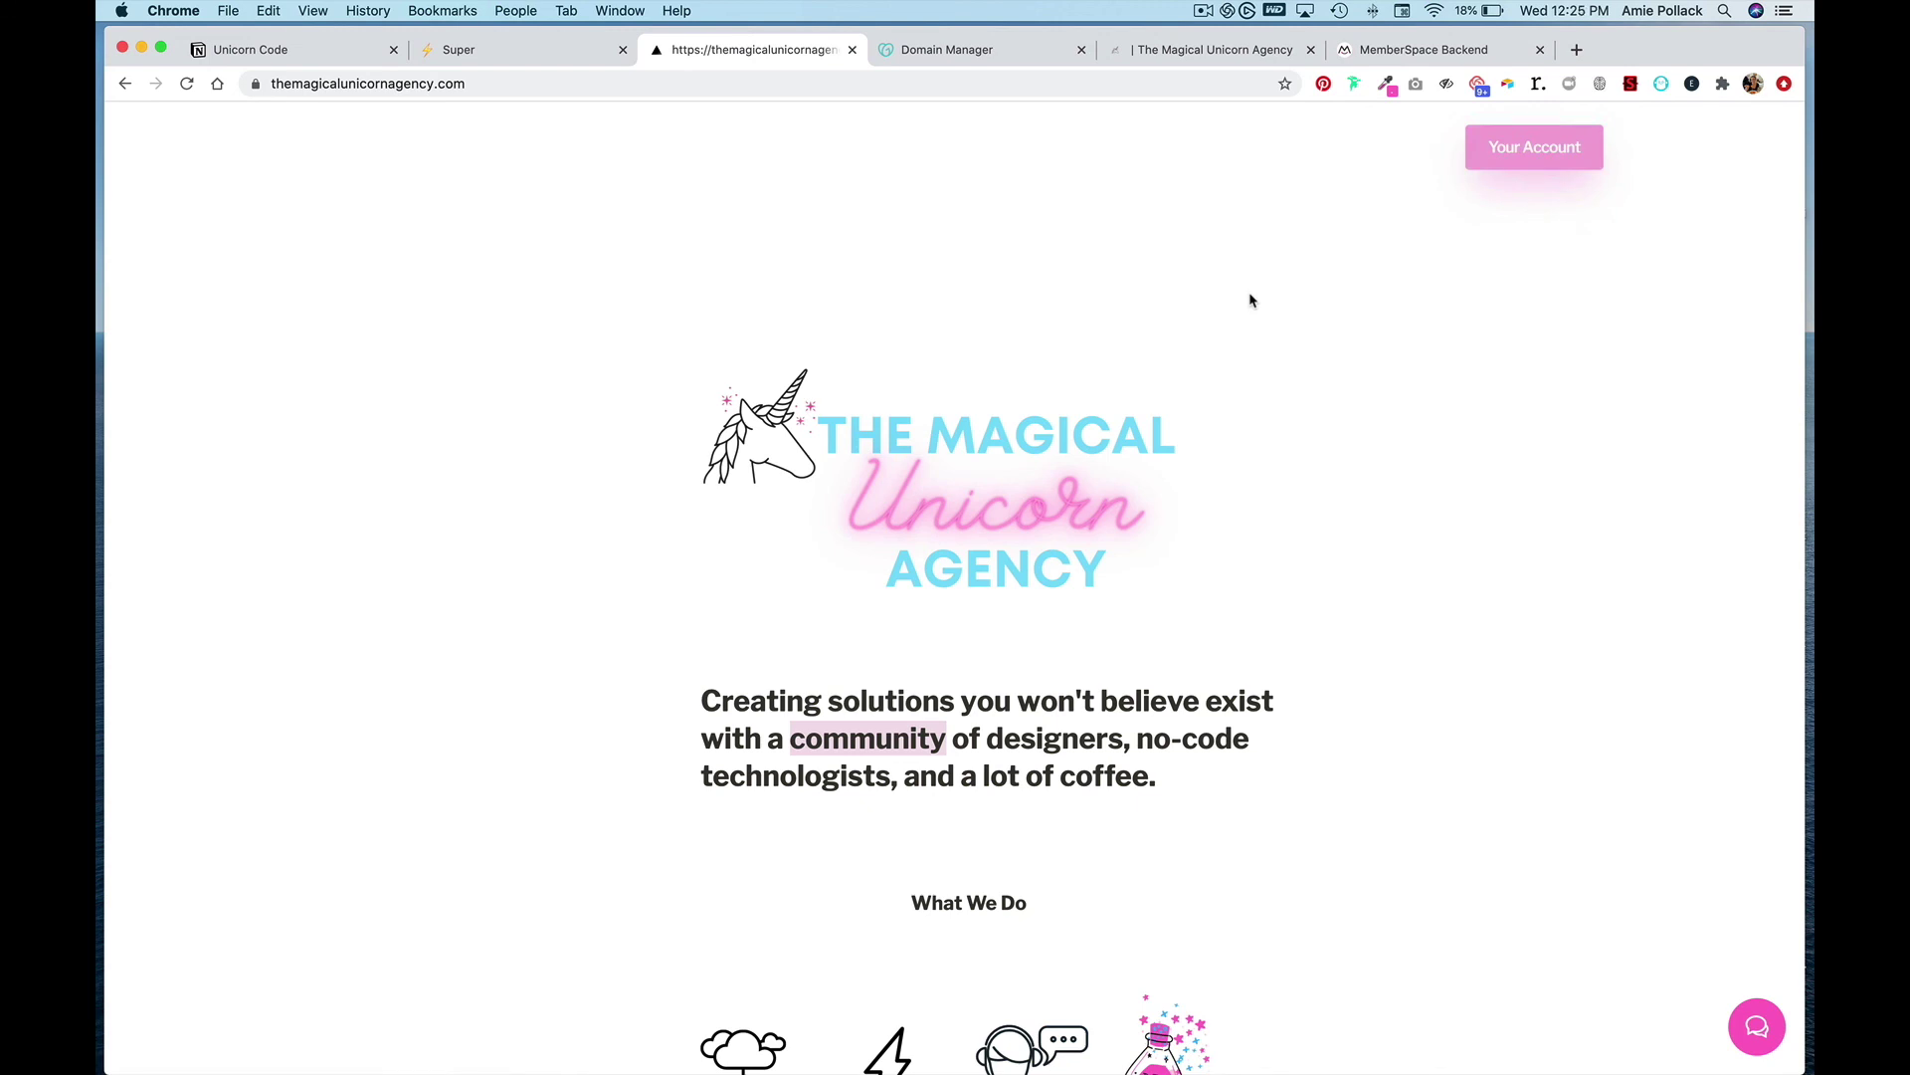
pyautogui.scroll(-7, 1424, 554)
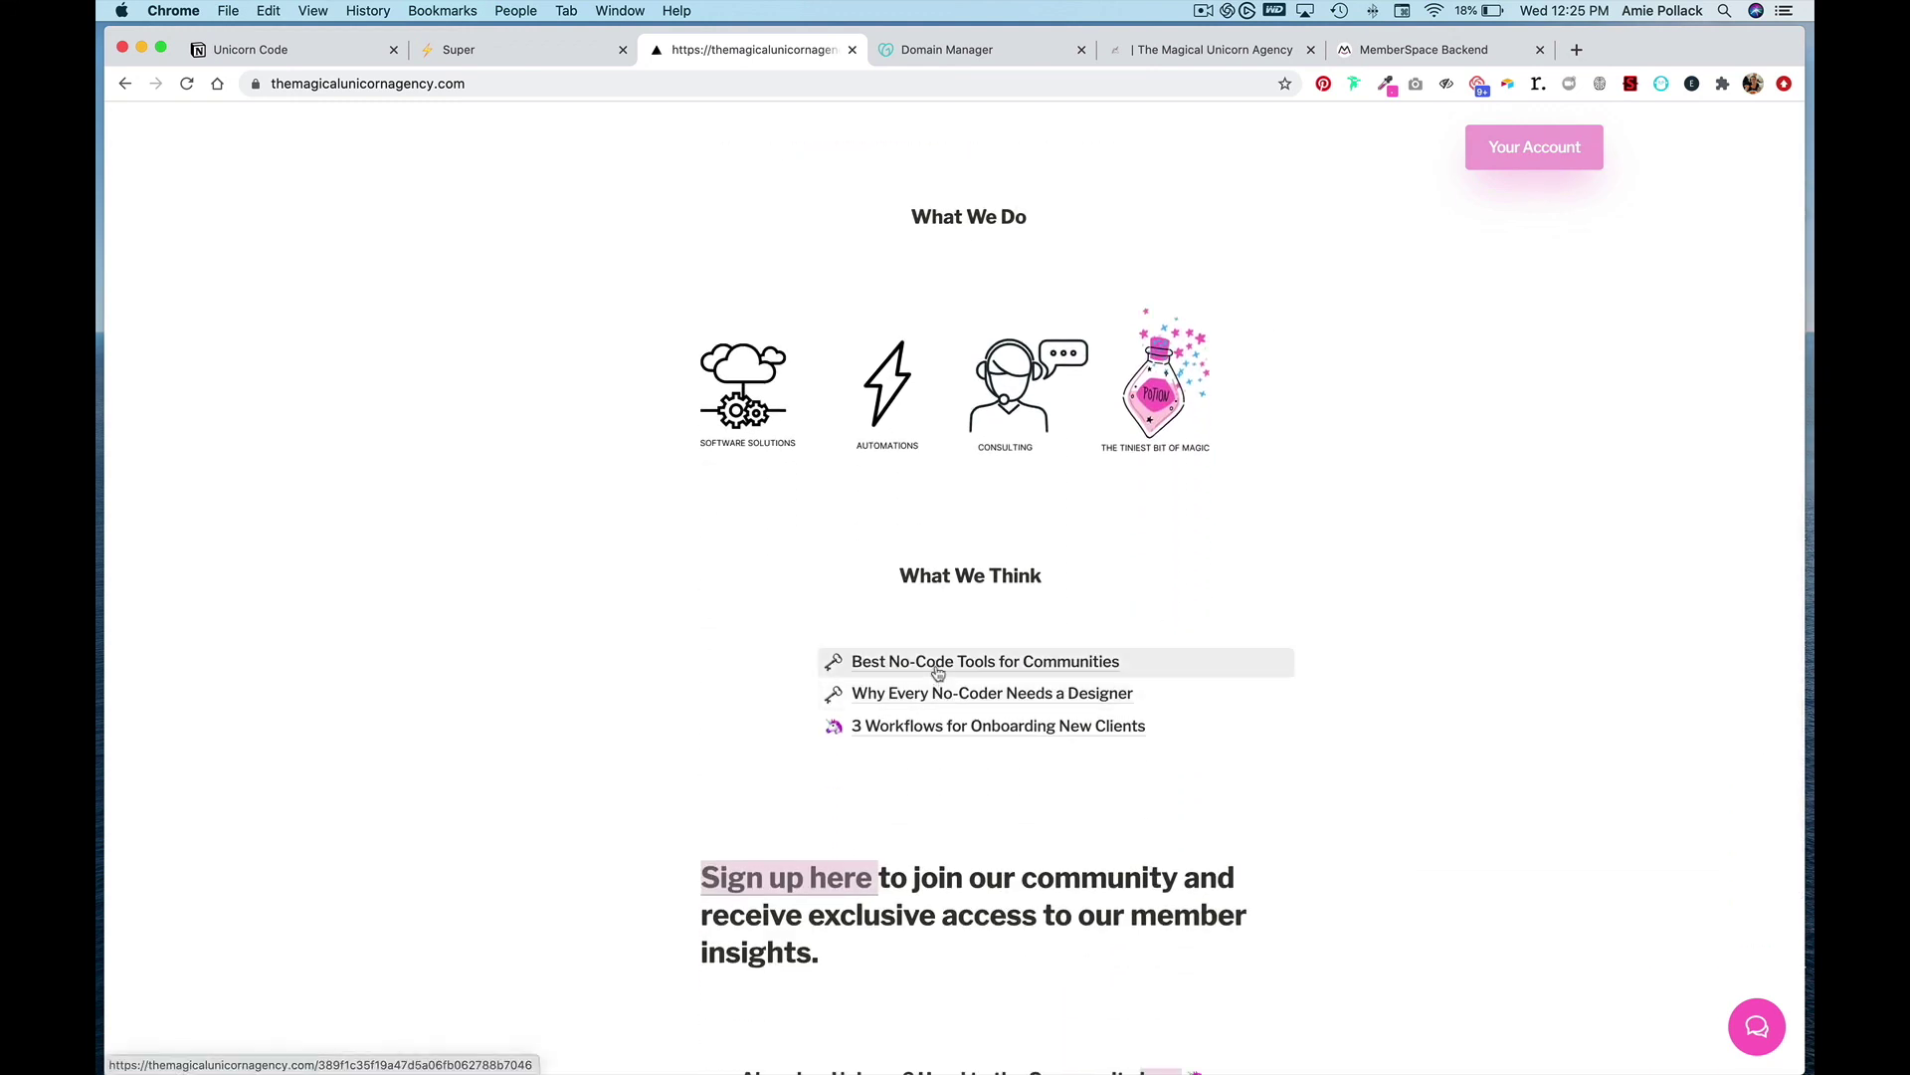
pyautogui.click(935, 668)
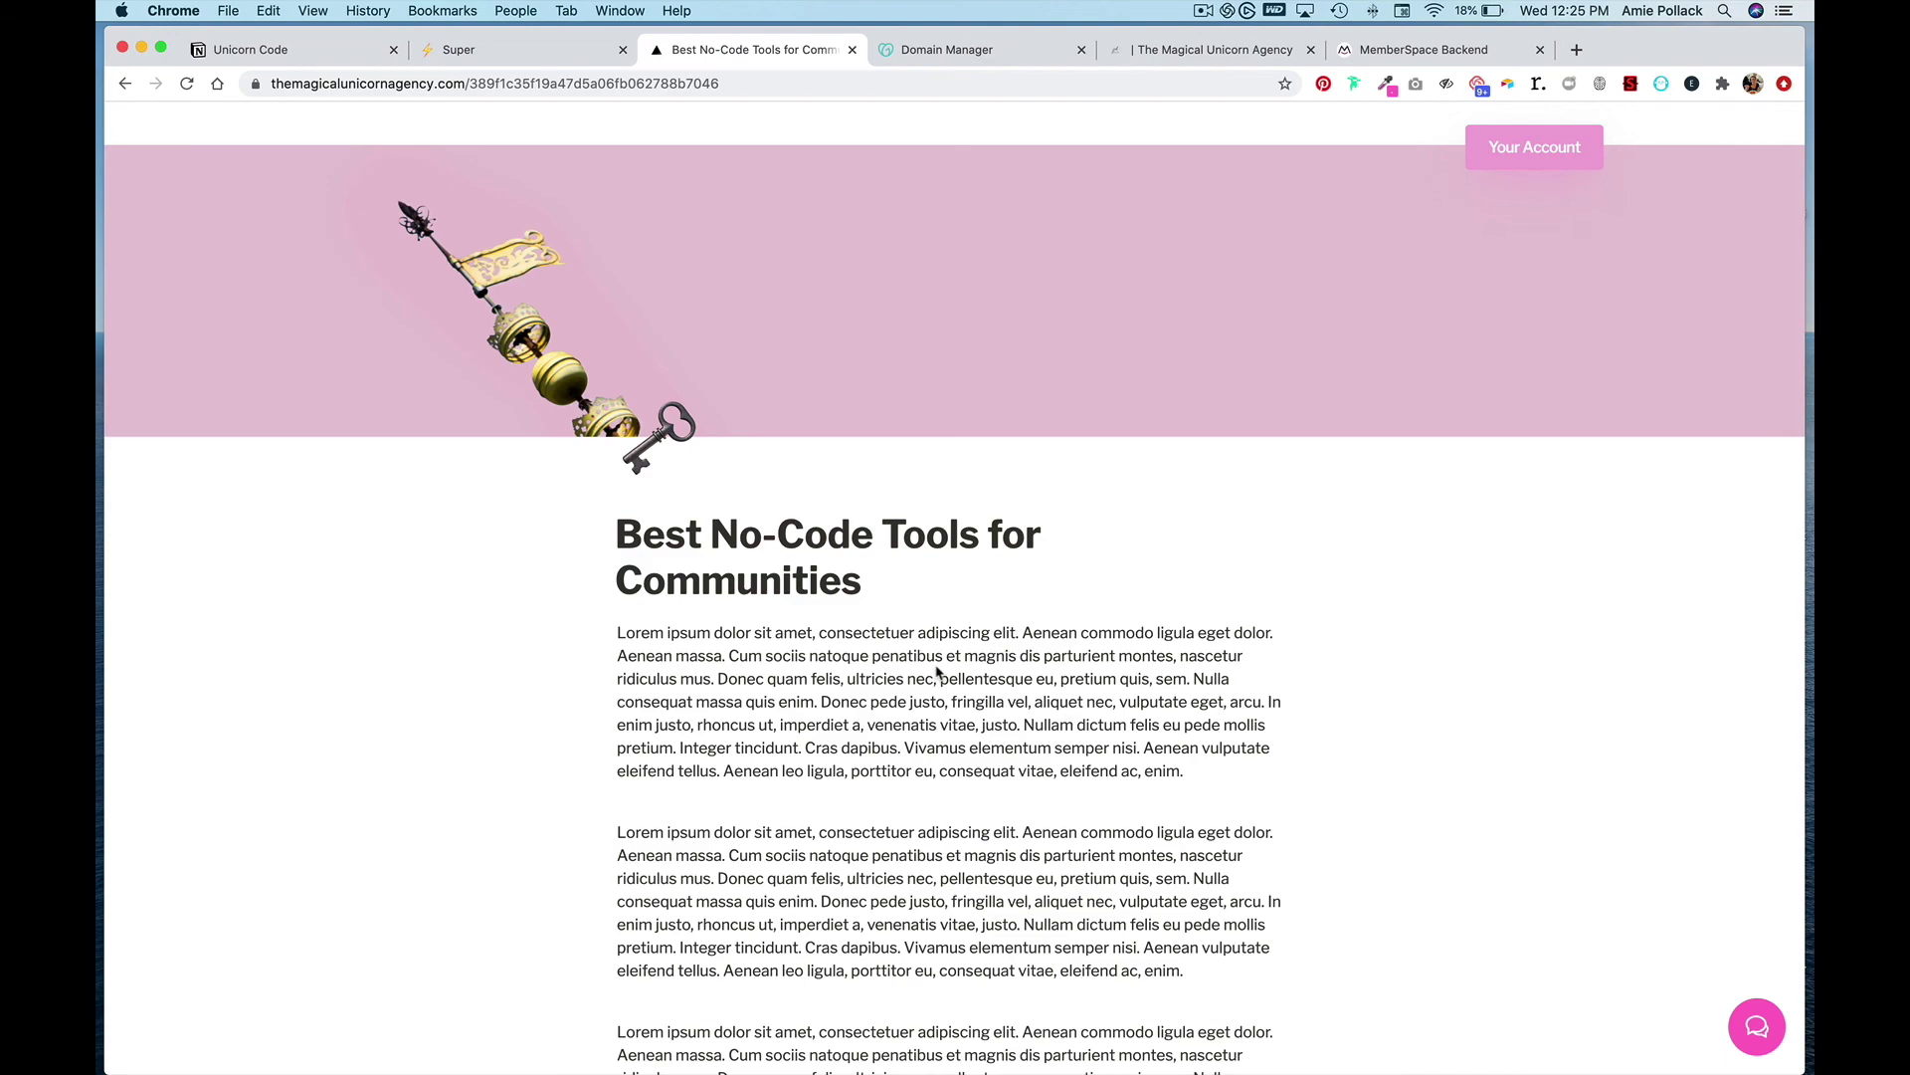
pyautogui.scroll(-5, 935, 672)
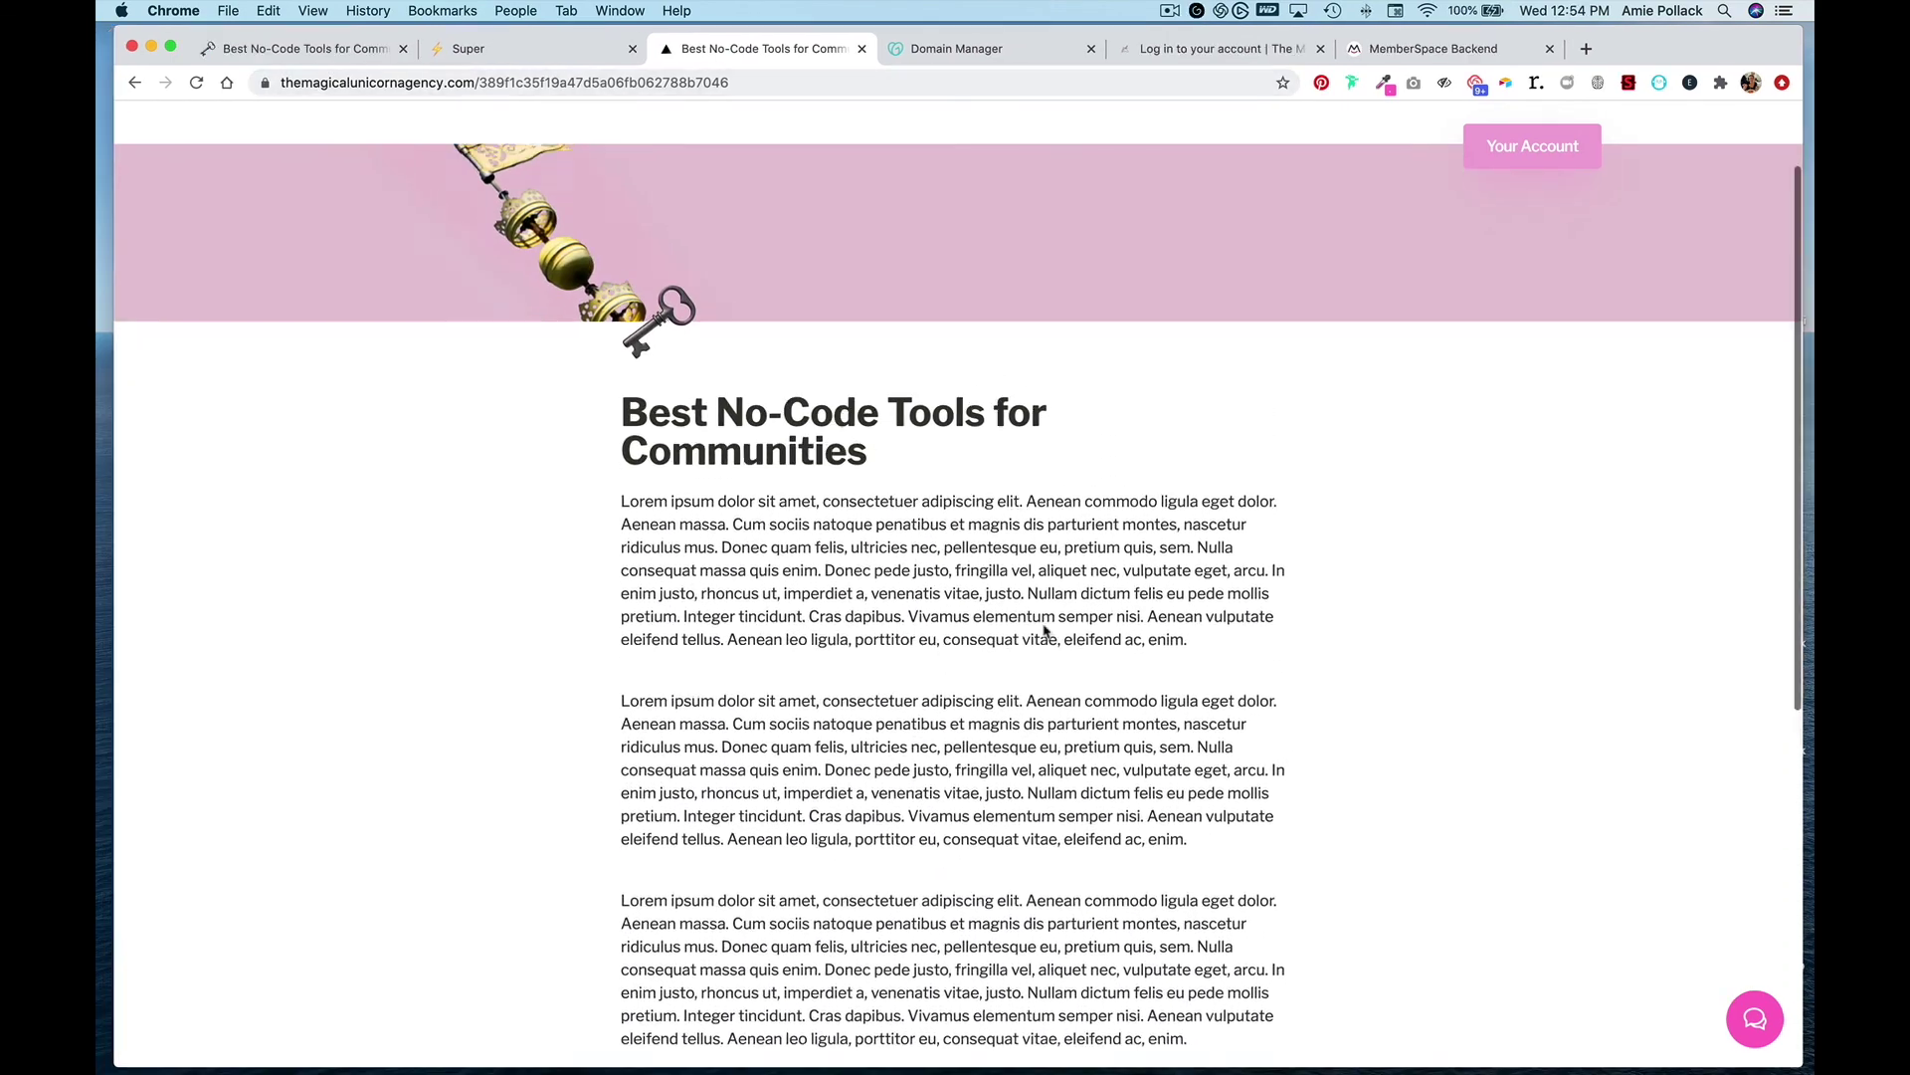
pyautogui.scroll(-5, 1045, 629)
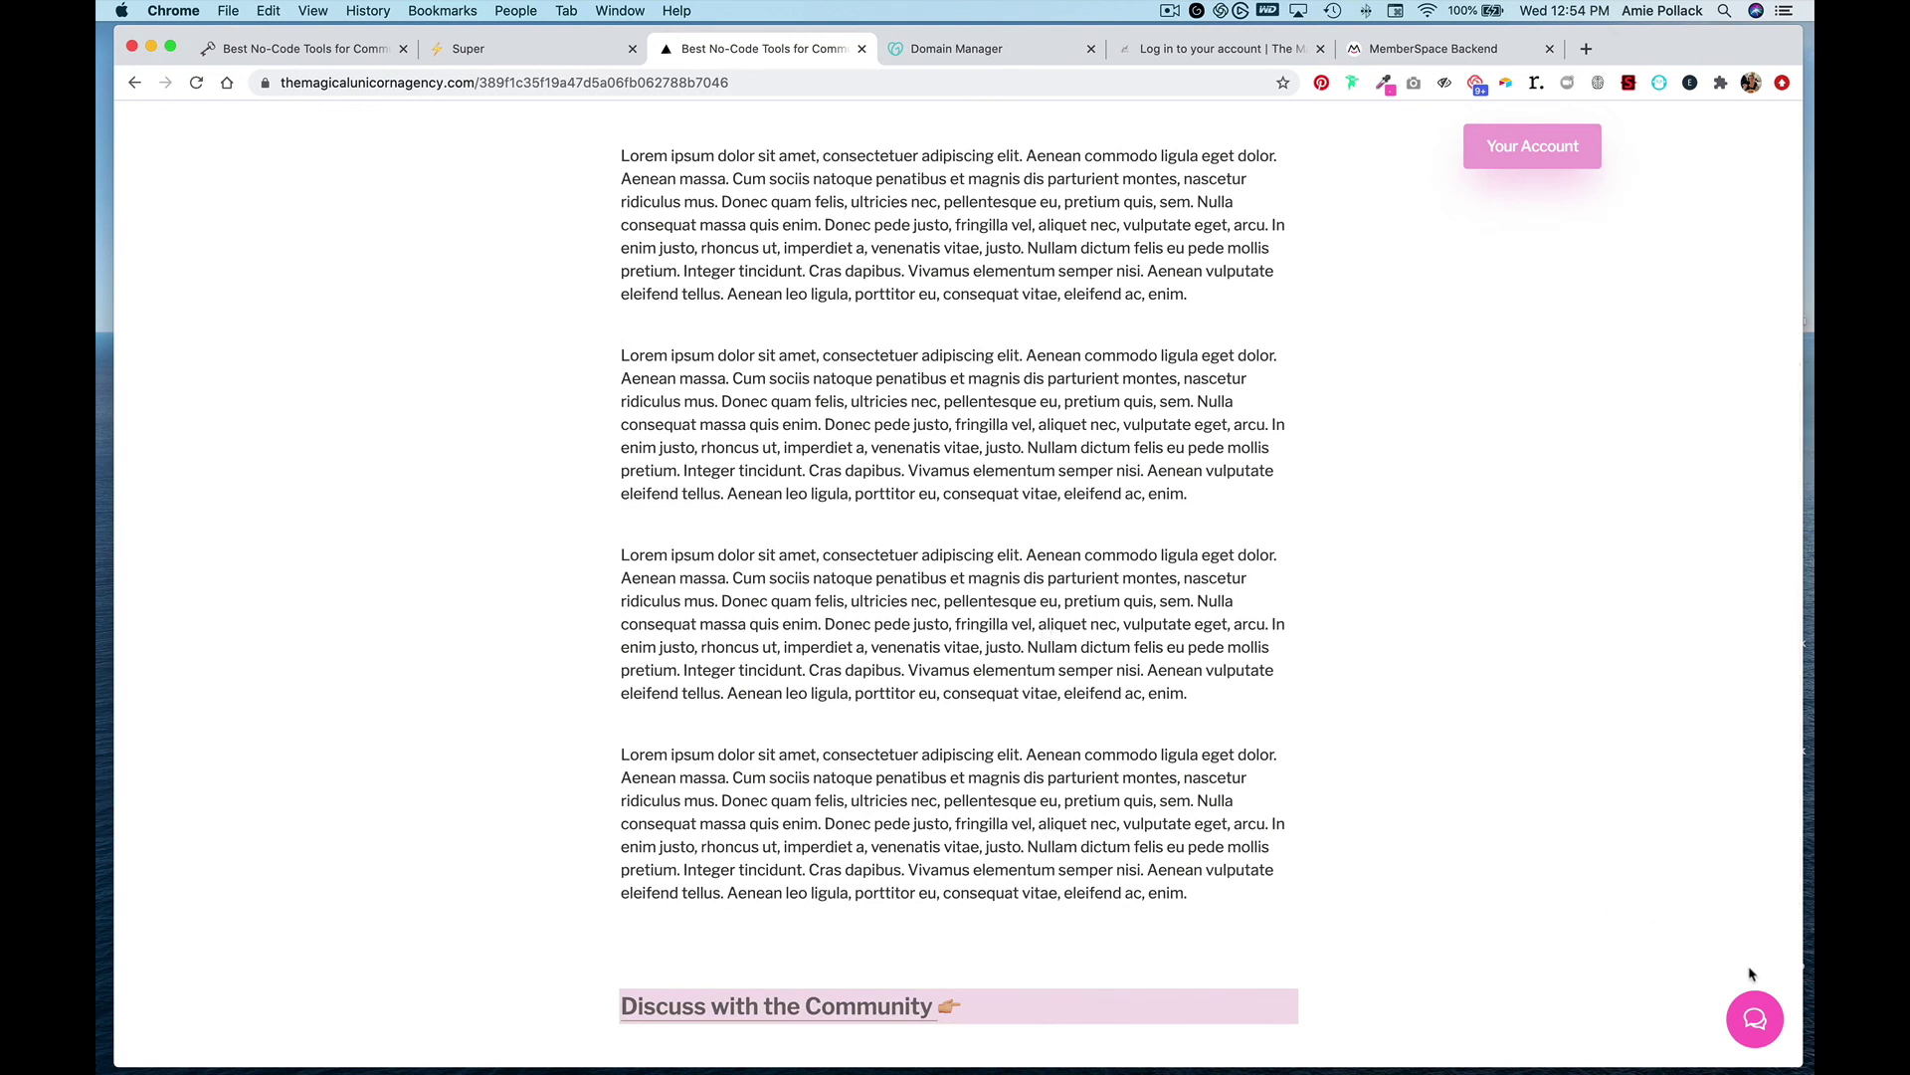
pyautogui.click(1761, 1010)
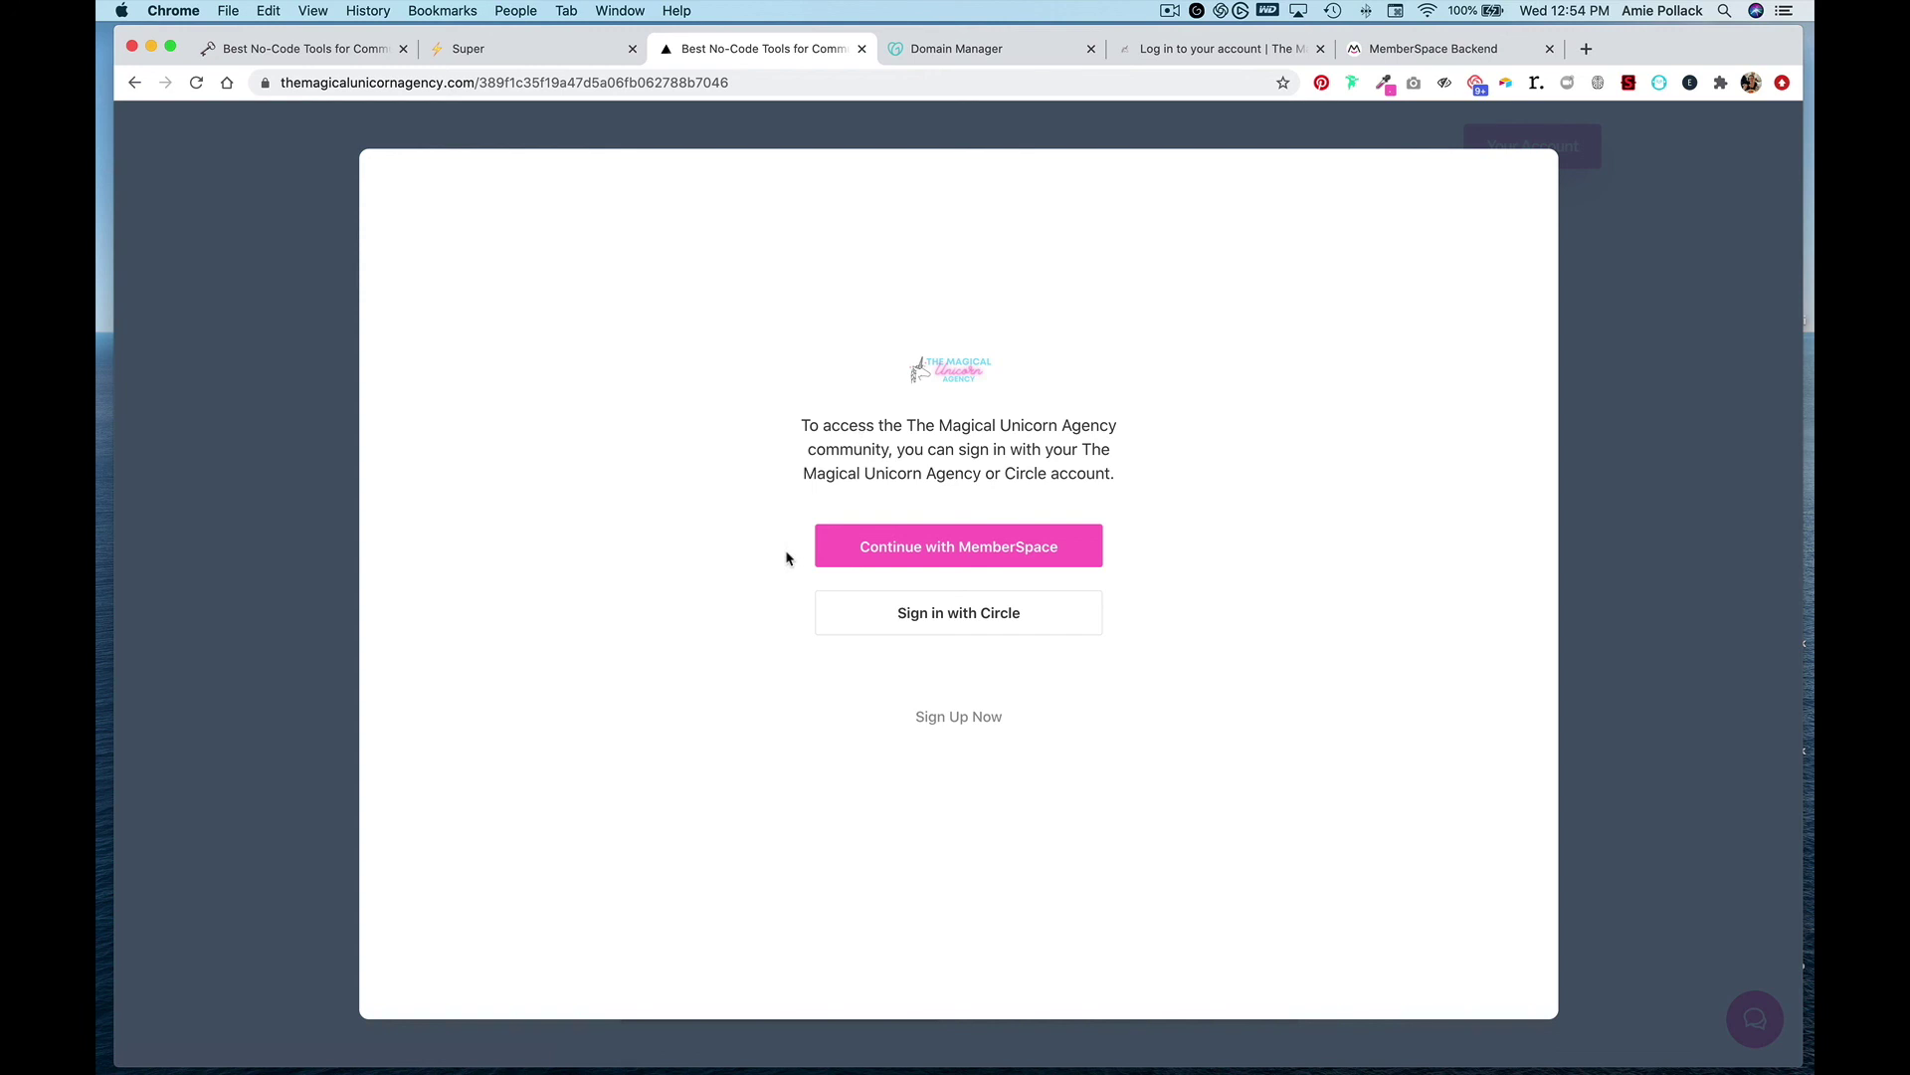
# - Join Circle via Continue with MemberSpace, view the article's Blog discussion, then go back to the article
pyautogui.click(920, 555)
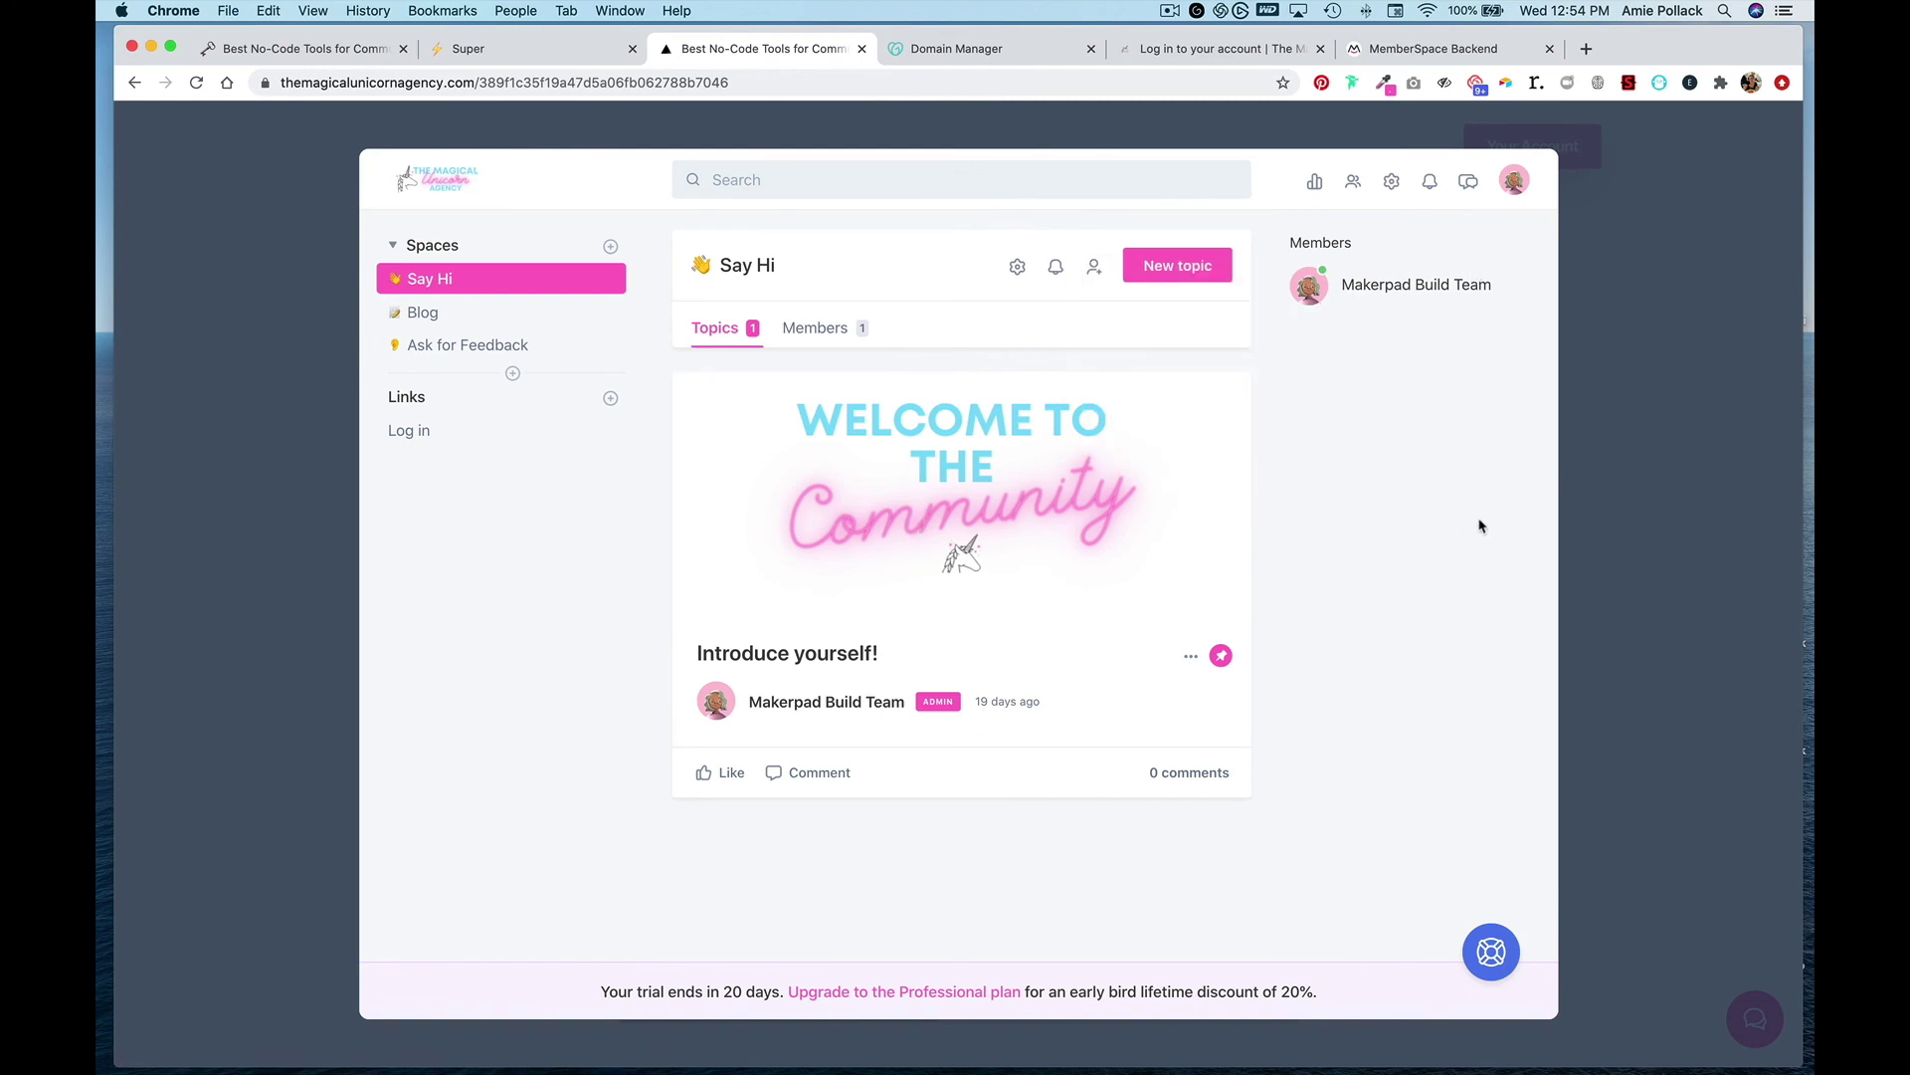
pyautogui.click(1635, 604)
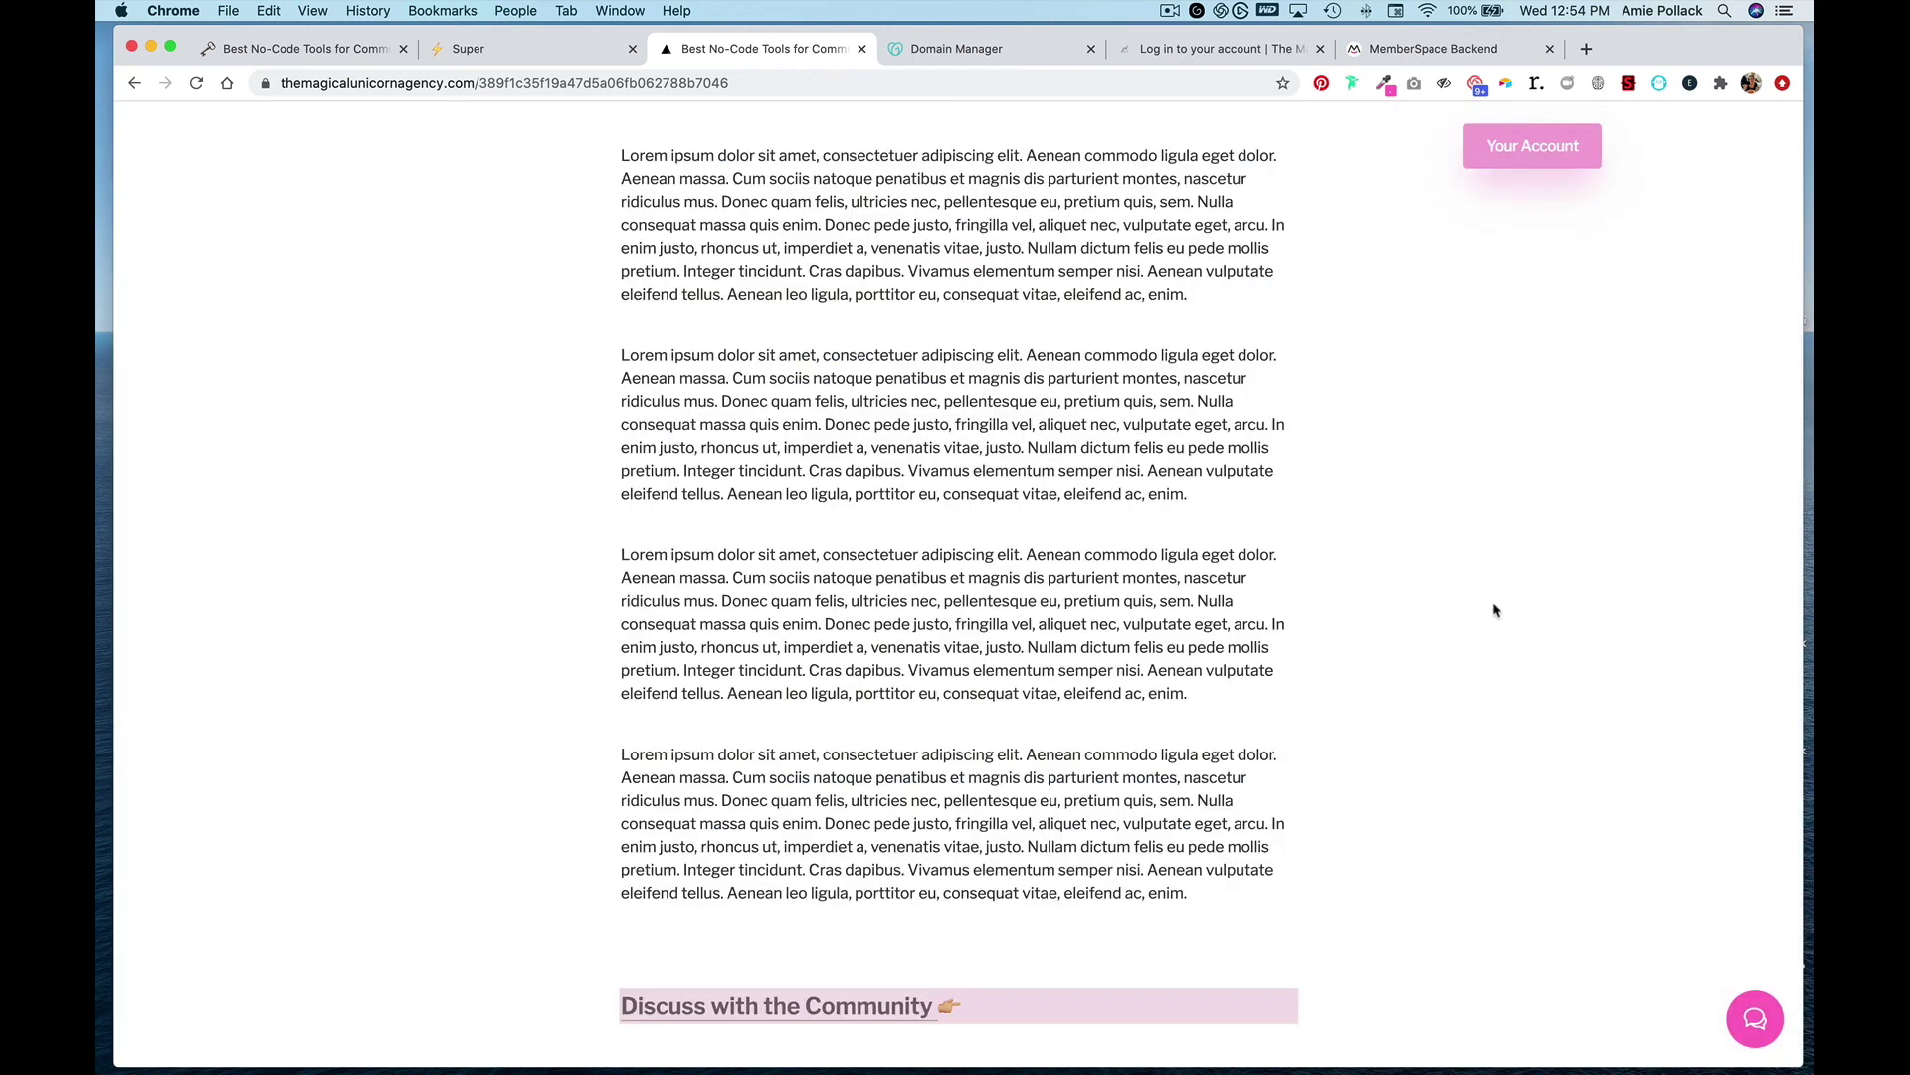
pyautogui.scroll(-3, 1490, 606)
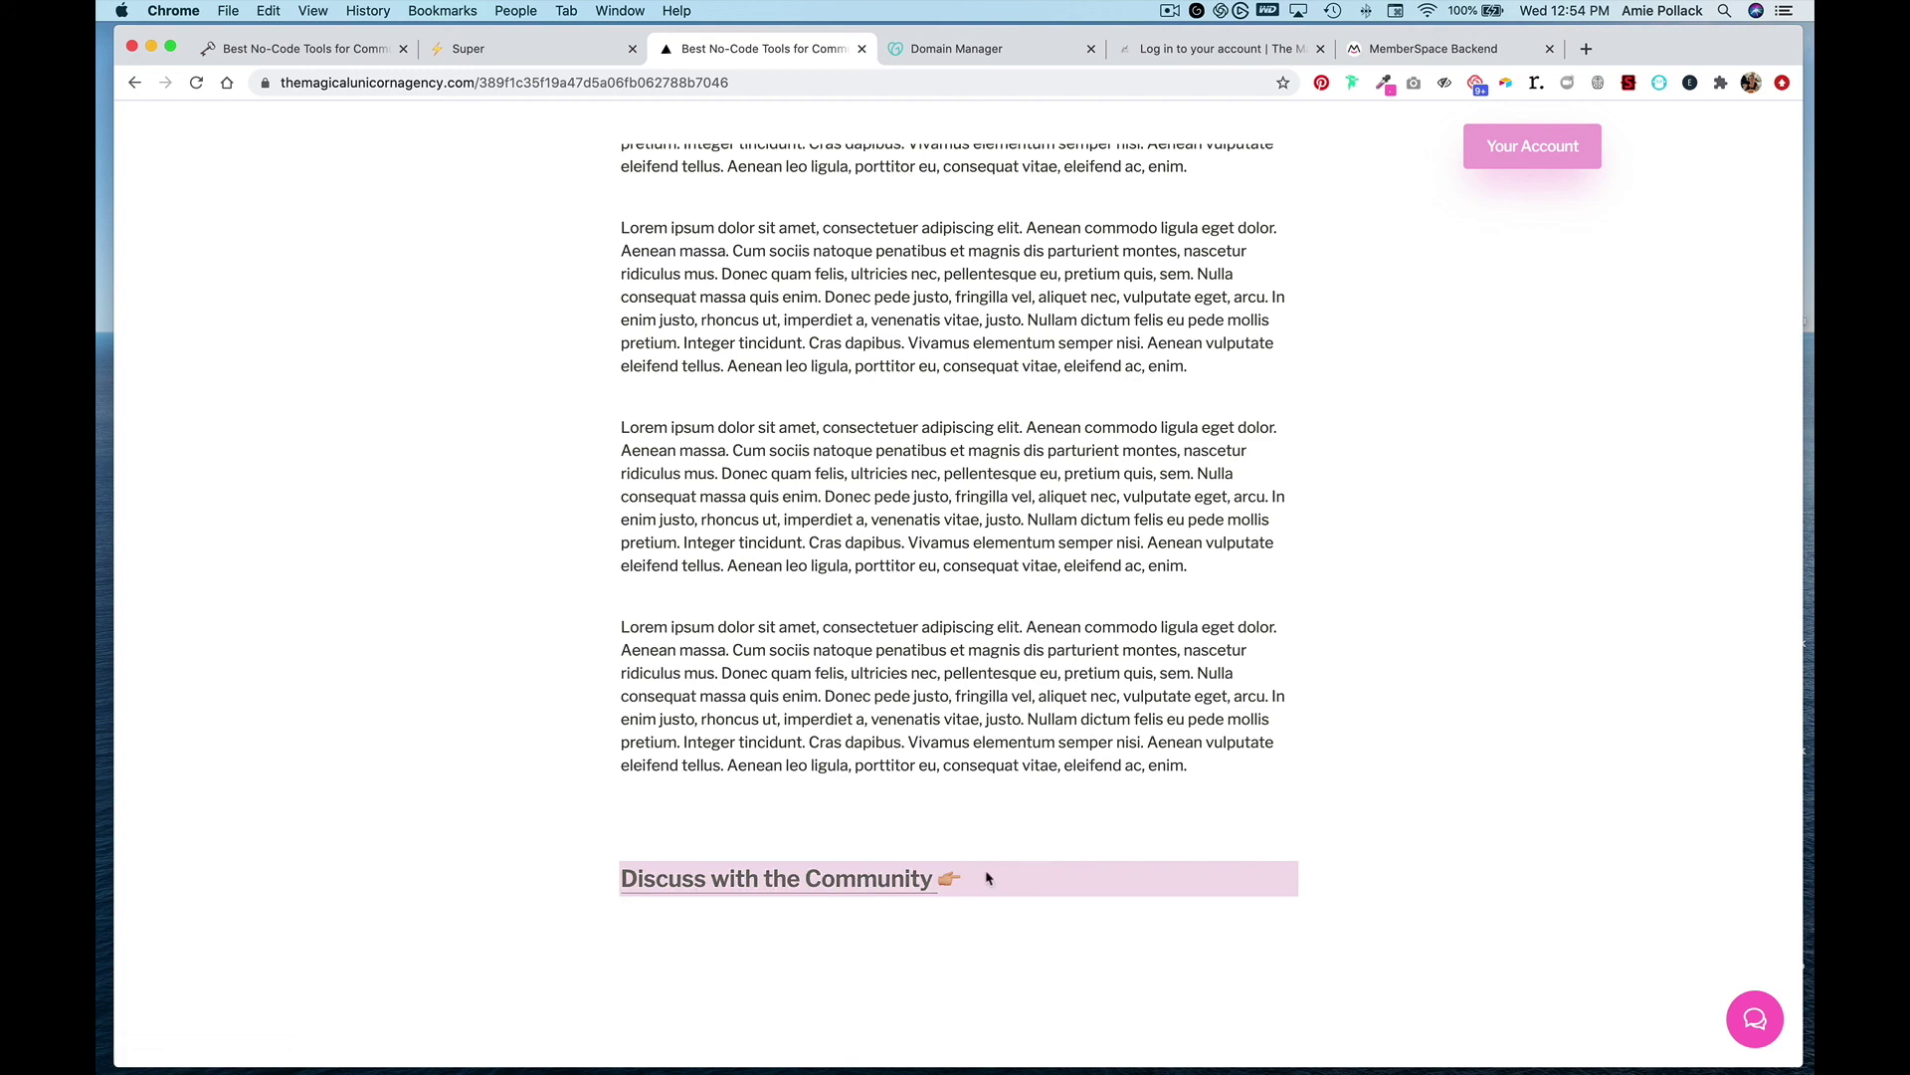
pyautogui.click(875, 879)
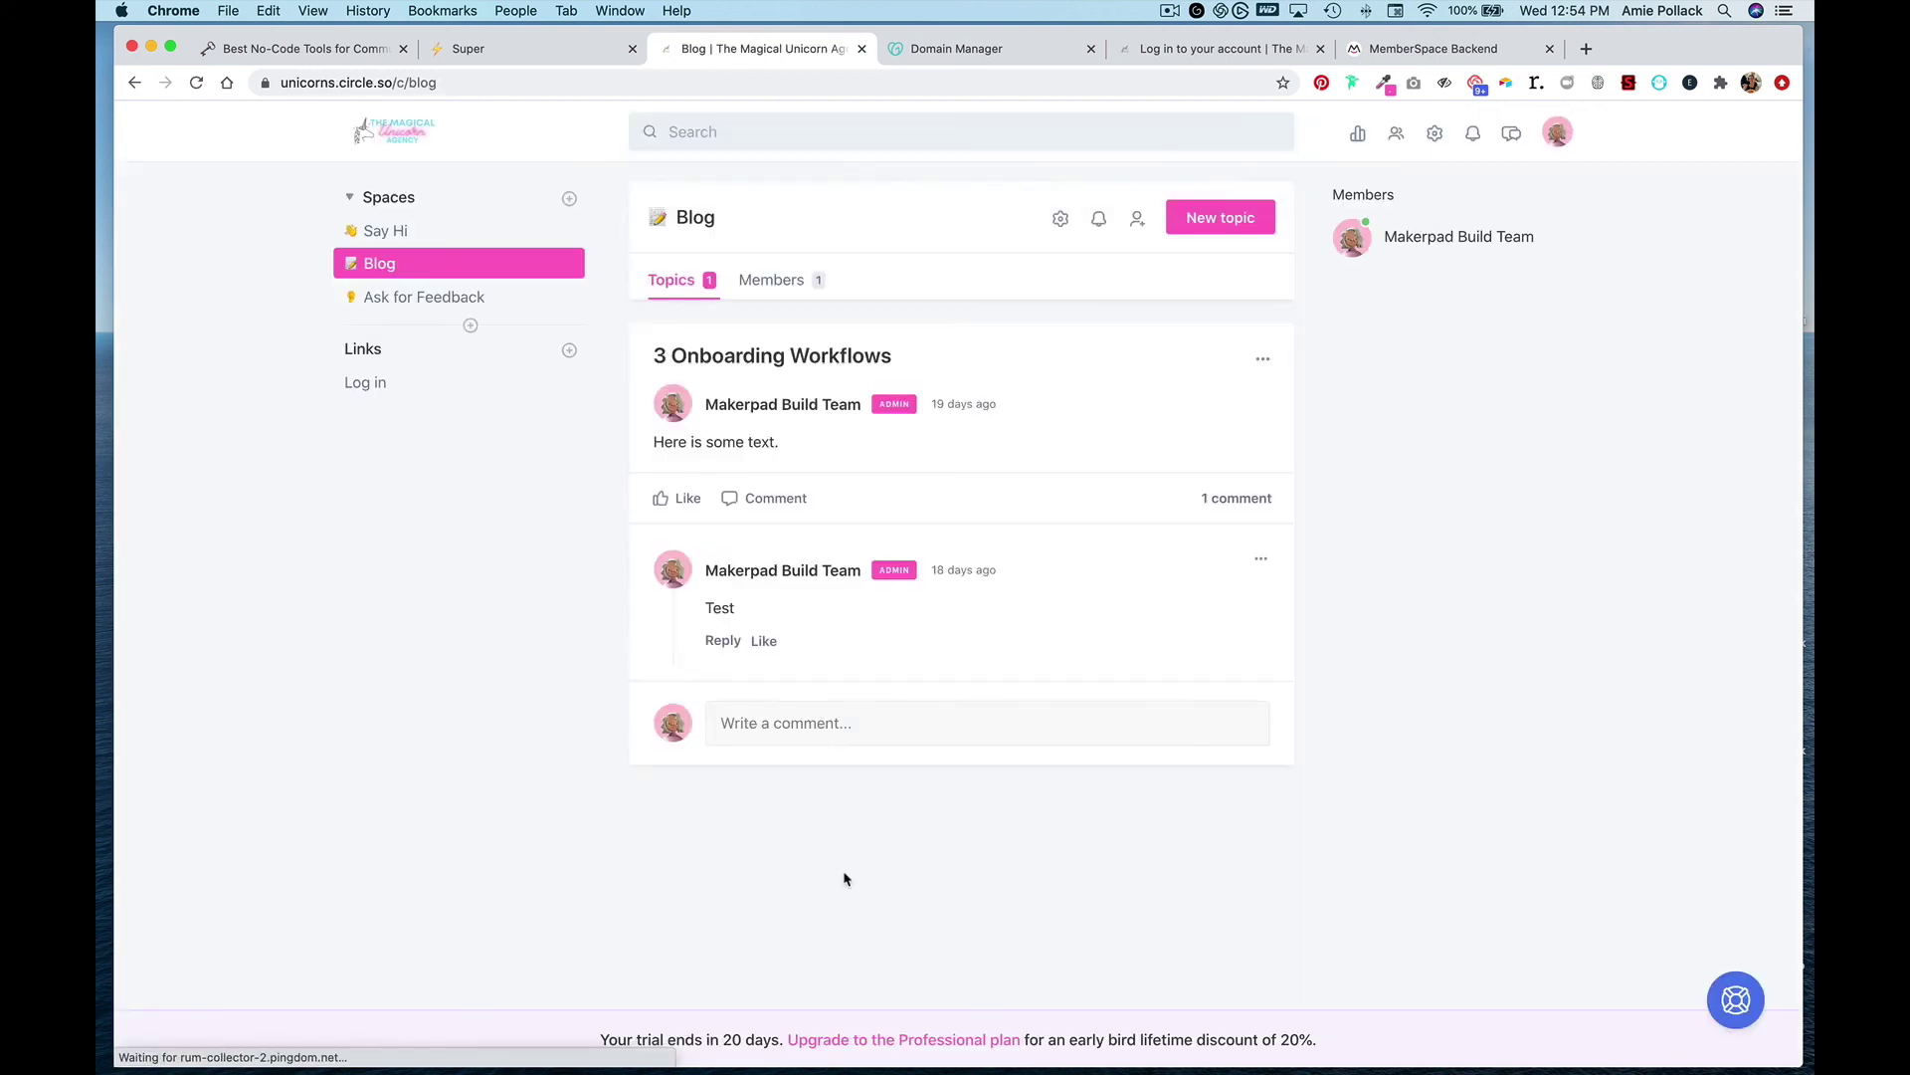
pyautogui.click(135, 86)
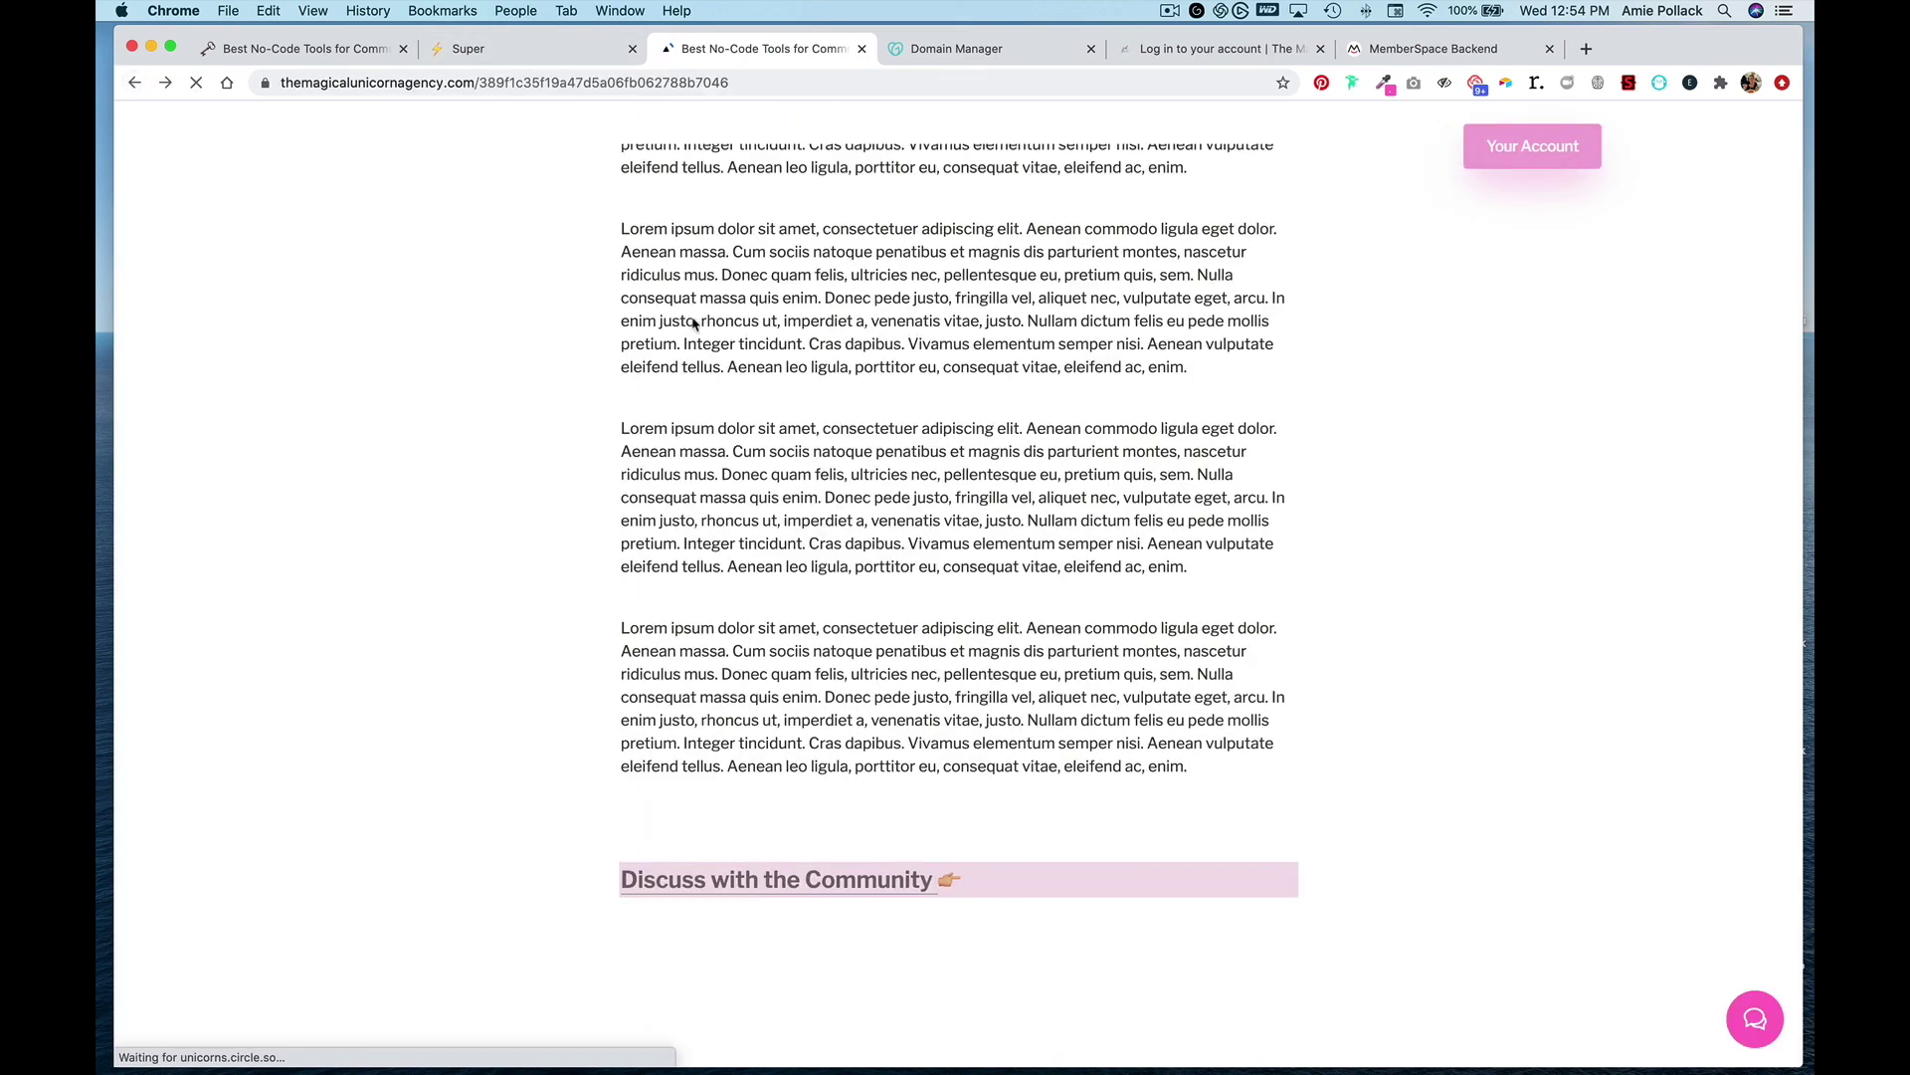